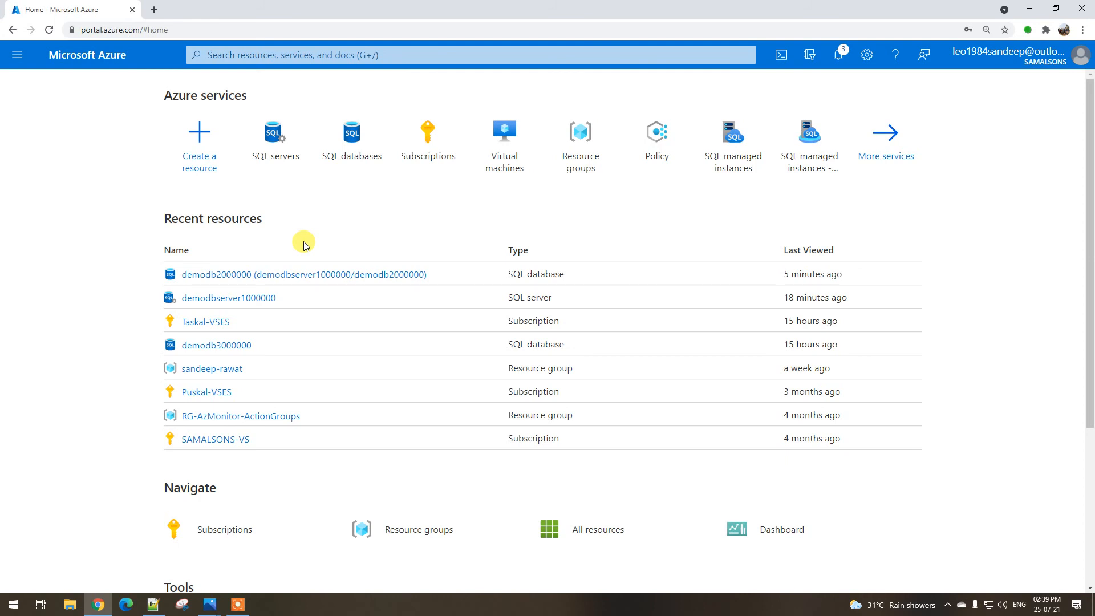
Open the SQL server demodbserver1000000 and list its SQL databases
{"action": "left_click", "coordinate": [265, 154]}
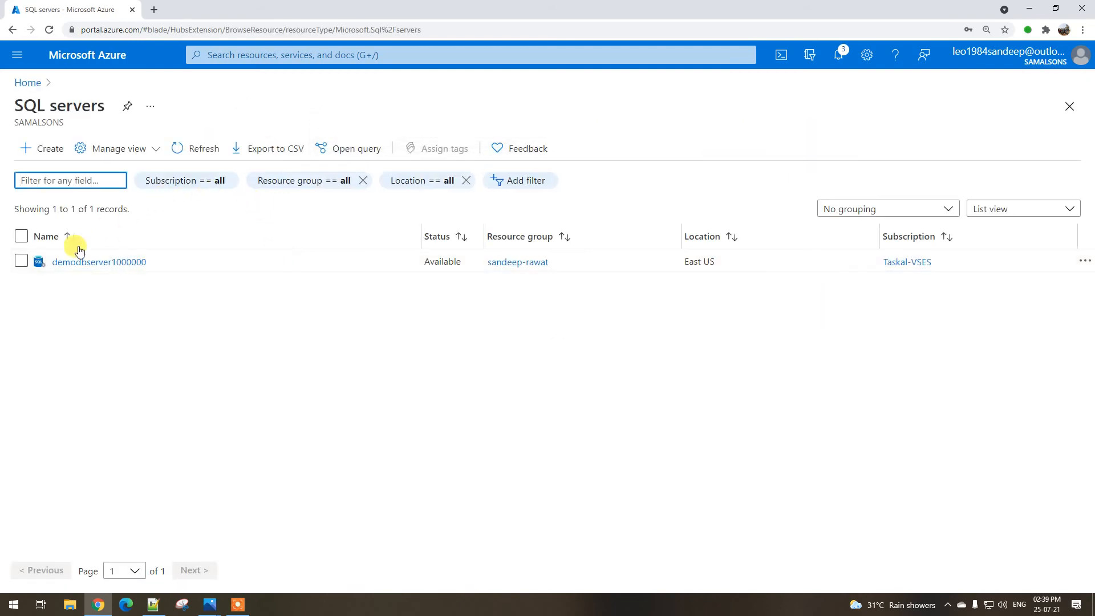
{"action": "left_click", "coordinate": [106, 264]}
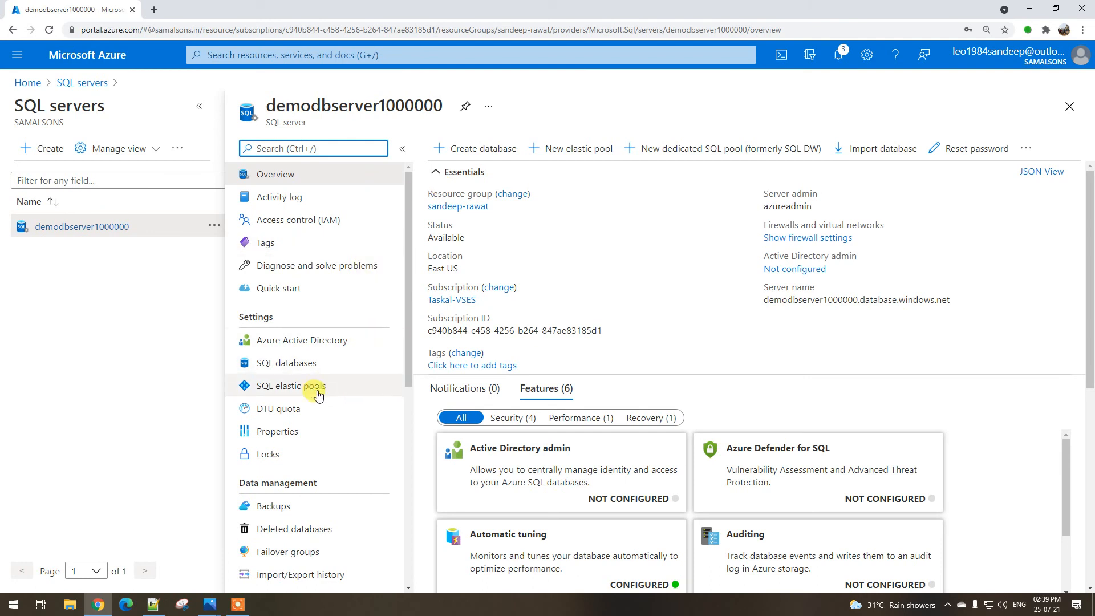
{"action": "left_click", "coordinate": [310, 363]}
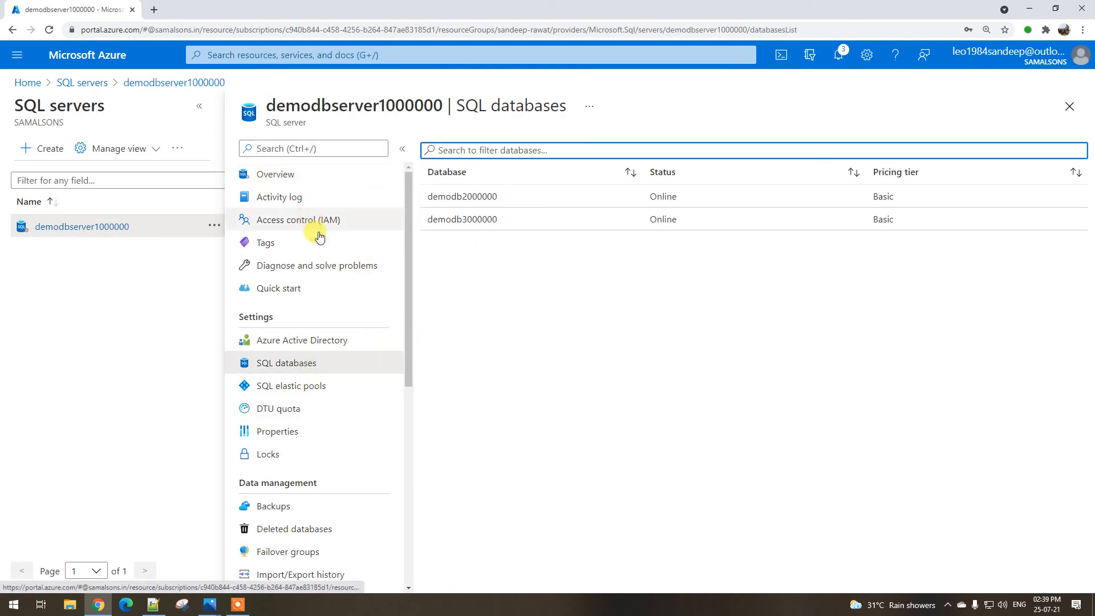
View the Import/Export history of the SQL server
{"action": "scroll", "coordinate": [310, 222], "scroll_direction": "down", "scroll_amount": 2}
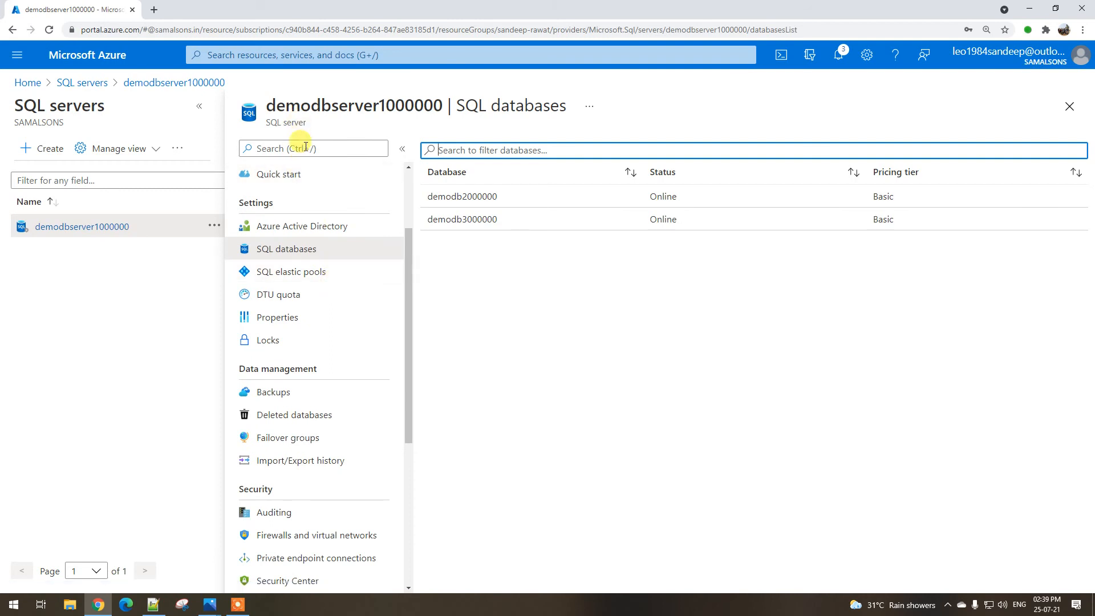
{"action": "scroll", "coordinate": [292, 302], "scroll_direction": "down", "scroll_amount": 1}
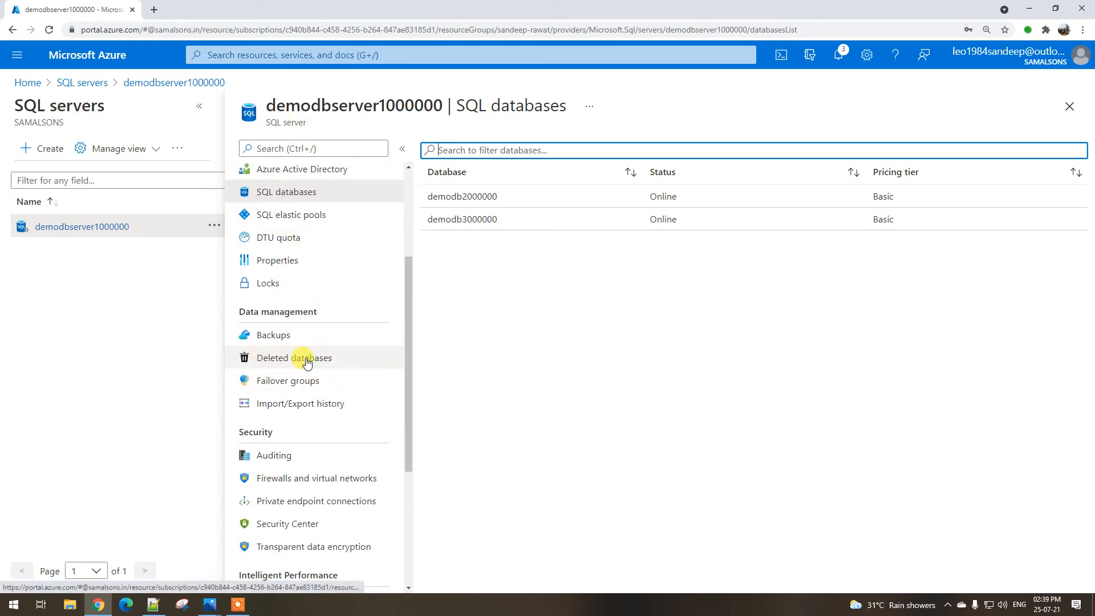
{"action": "left_click", "coordinate": [297, 405]}
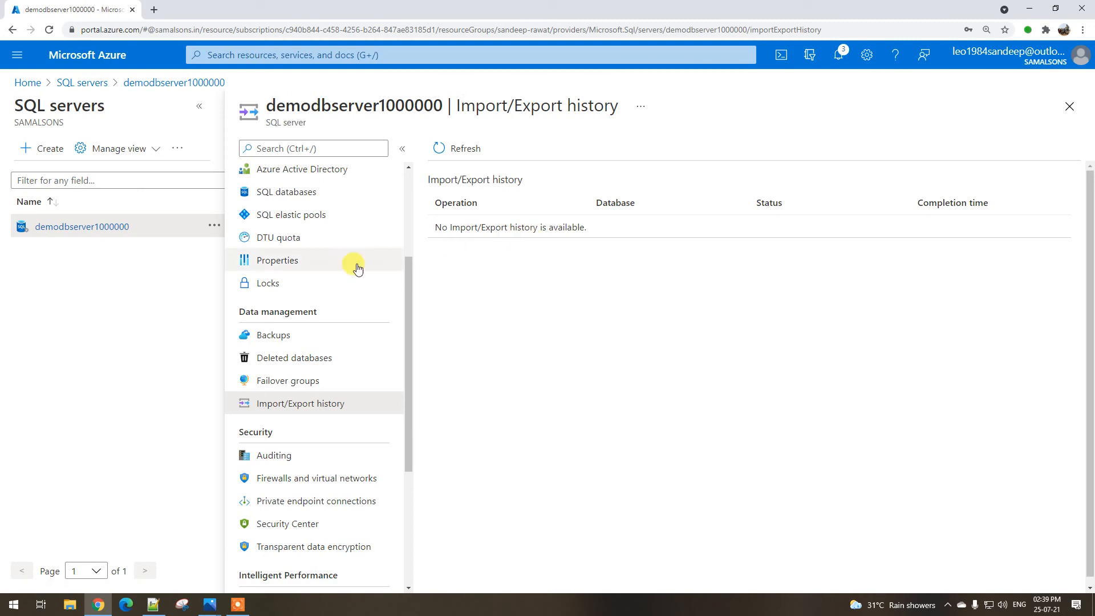
{"action": "scroll", "coordinate": [348, 257], "scroll_direction": "up", "scroll_amount": 3}
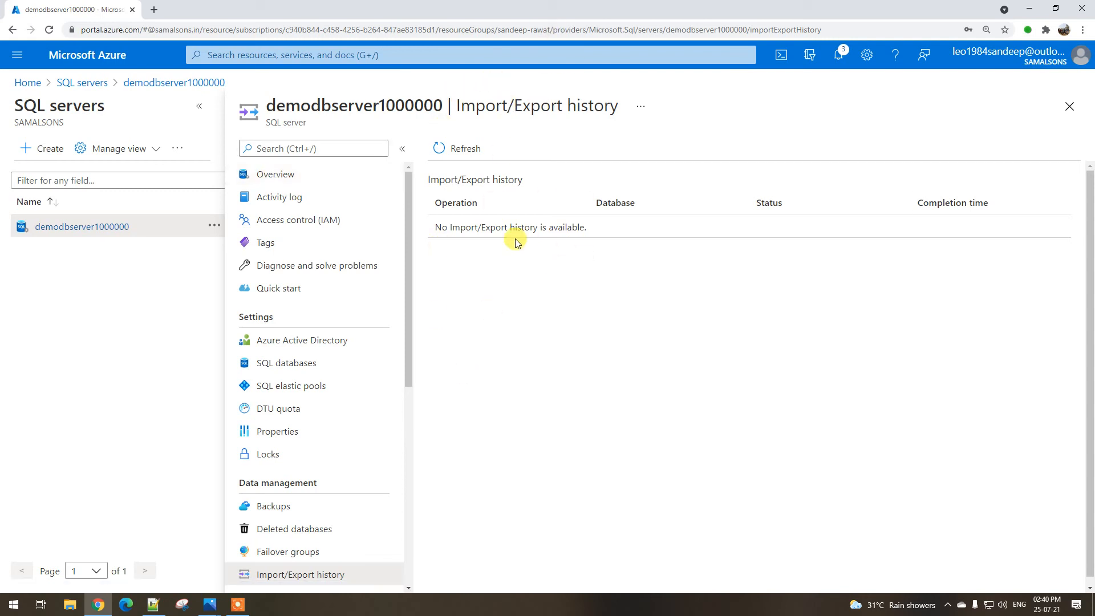
Check the server's overview, including its database import option, and open the overview of the demodb2000000 database
{"action": "left_click", "coordinate": [304, 174]}
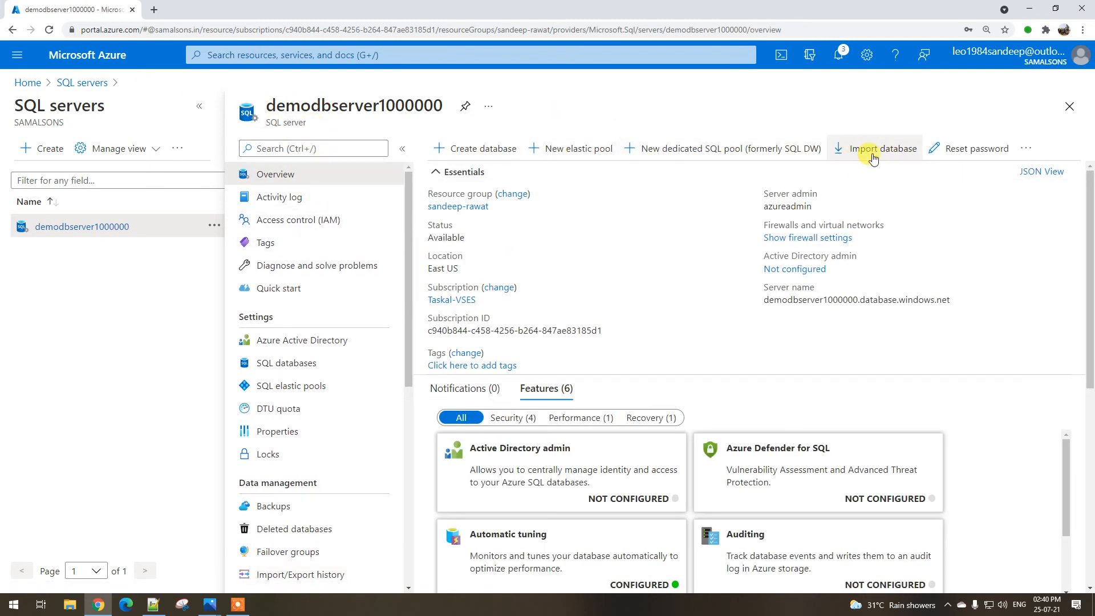
{"action": "left_click", "coordinate": [296, 361]}
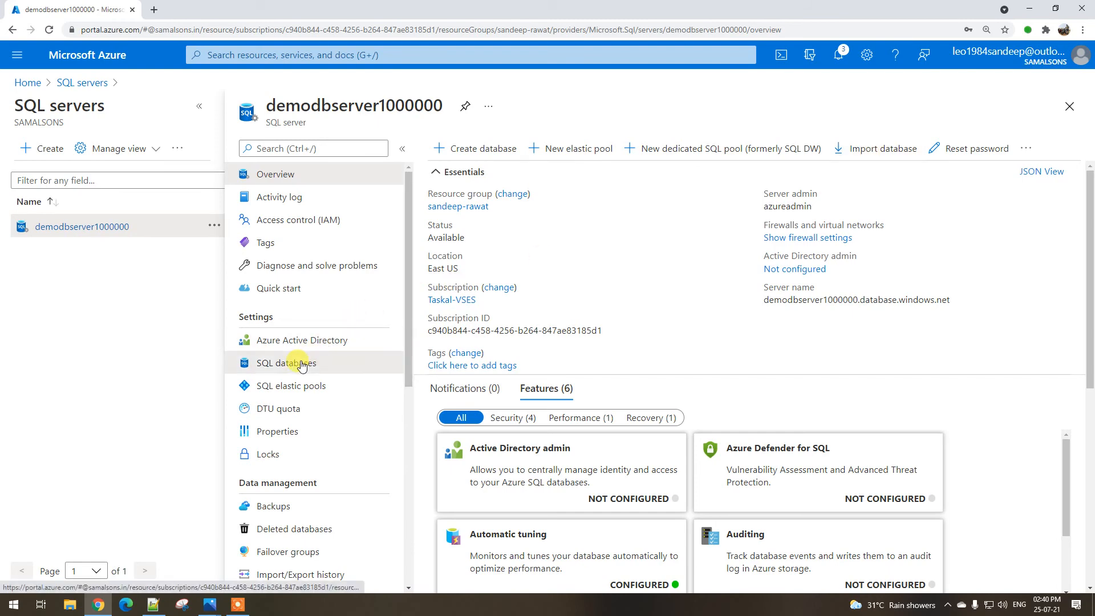
{"action": "left_click", "coordinate": [476, 198]}
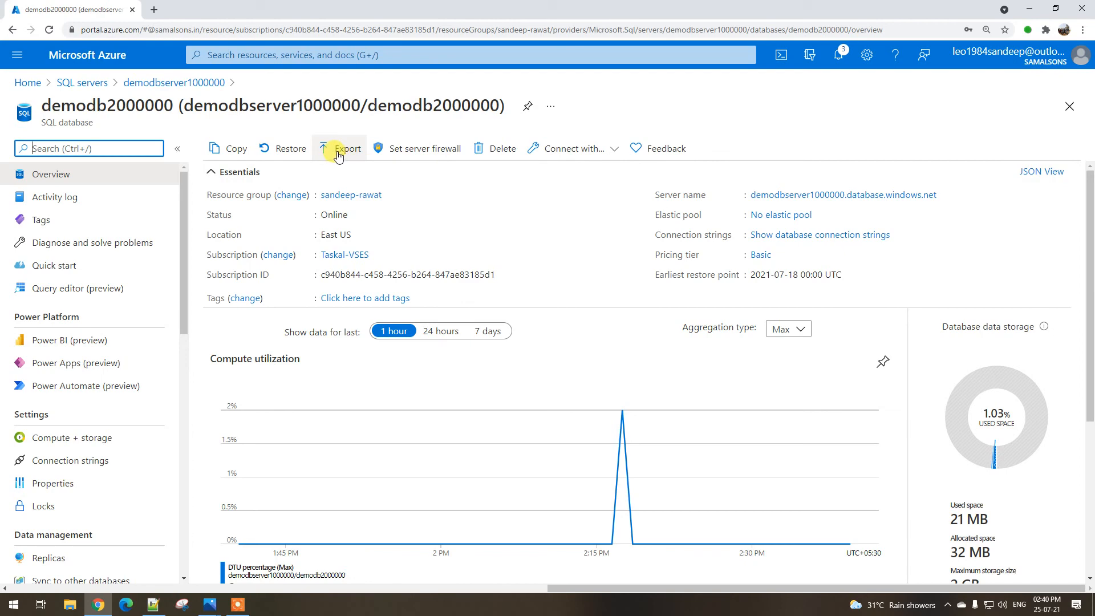
Return from the database to demodbserver1000000 and reopen its Import/Export history
{"action": "left_click", "coordinate": [177, 88]}
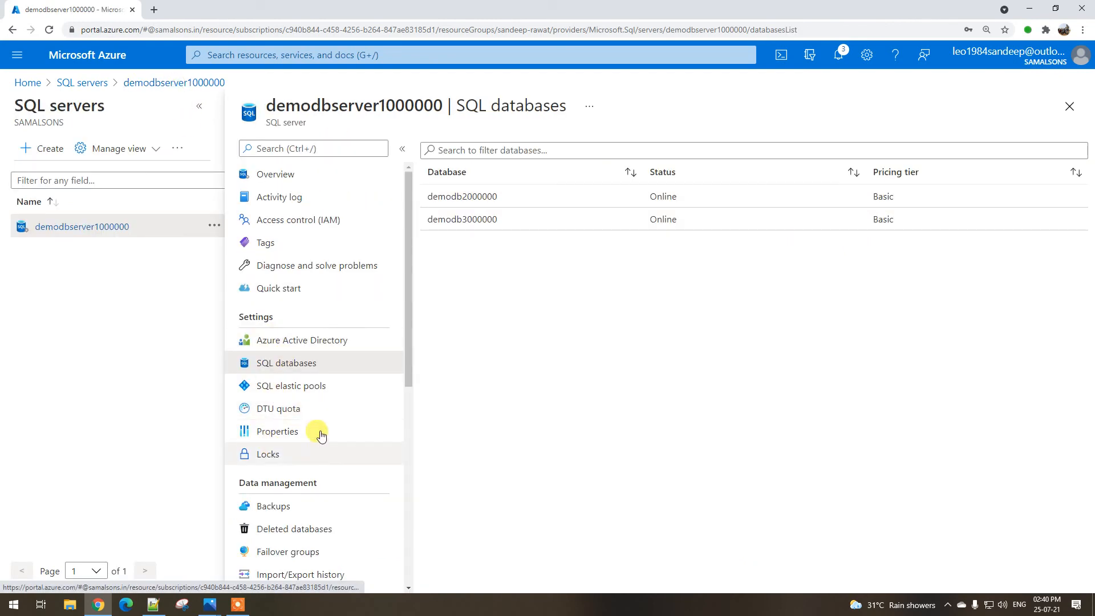
{"action": "scroll", "coordinate": [311, 421], "scroll_direction": "down", "scroll_amount": 2}
{"action": "left_click", "coordinate": [296, 461]}
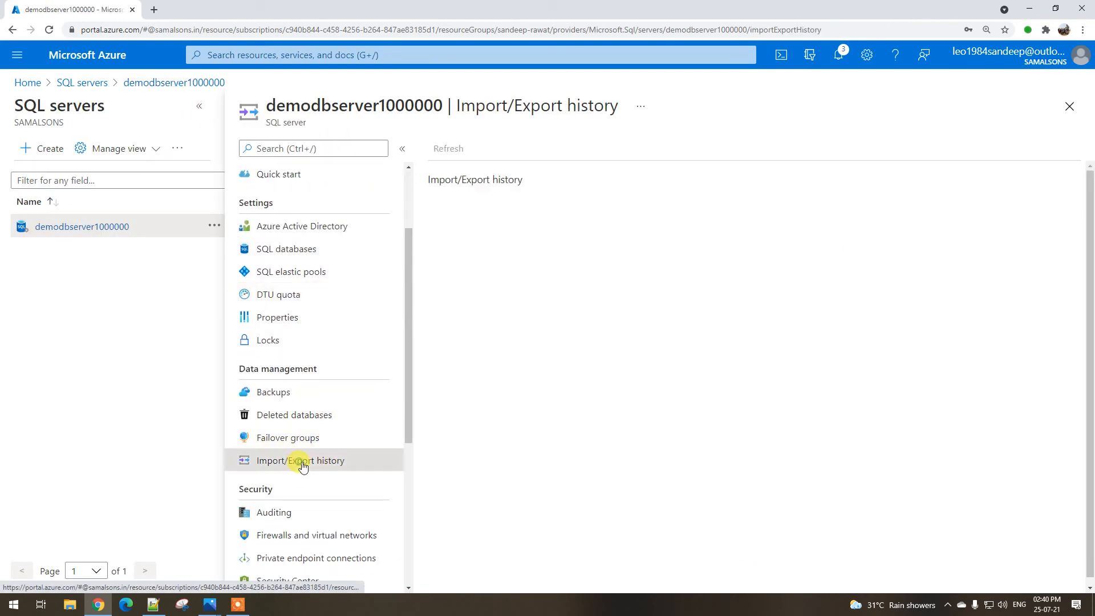
Review the server's Firewalls and virtual networks settings, including the client IP rules and virtual network rules
{"action": "scroll", "coordinate": [317, 384], "scroll_direction": "down", "scroll_amount": 3}
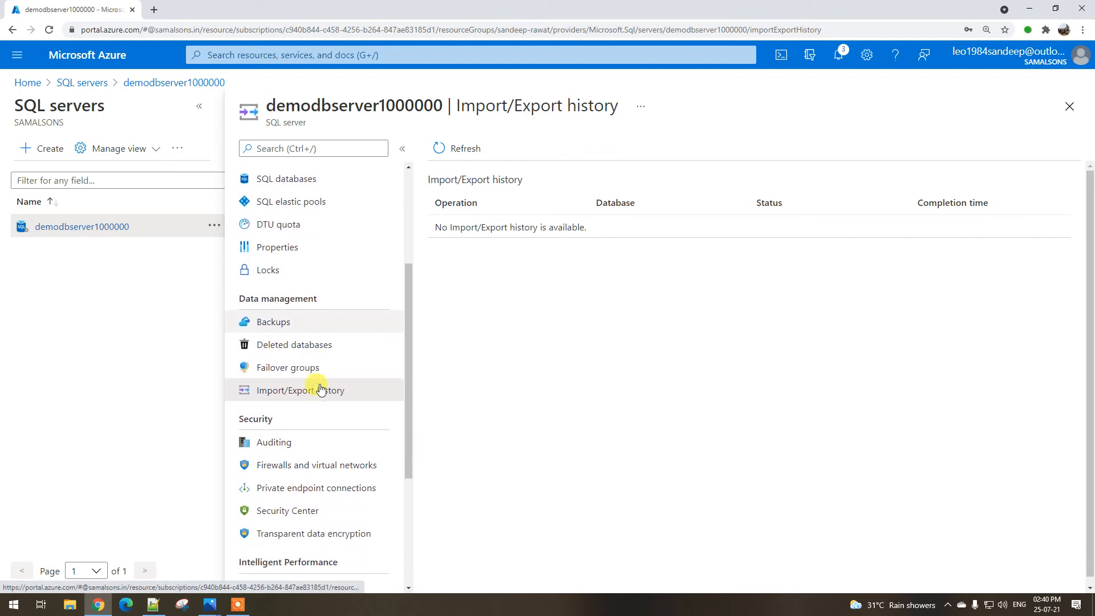
{"action": "left_click", "coordinate": [305, 365]}
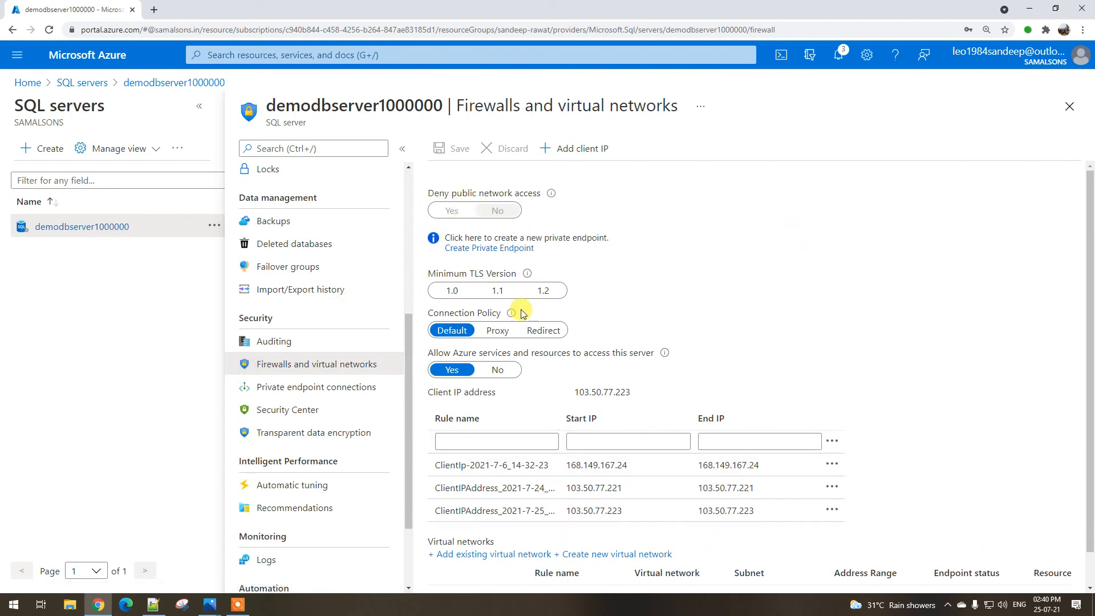
{"action": "scroll", "coordinate": [521, 310], "scroll_direction": "down", "scroll_amount": 1}
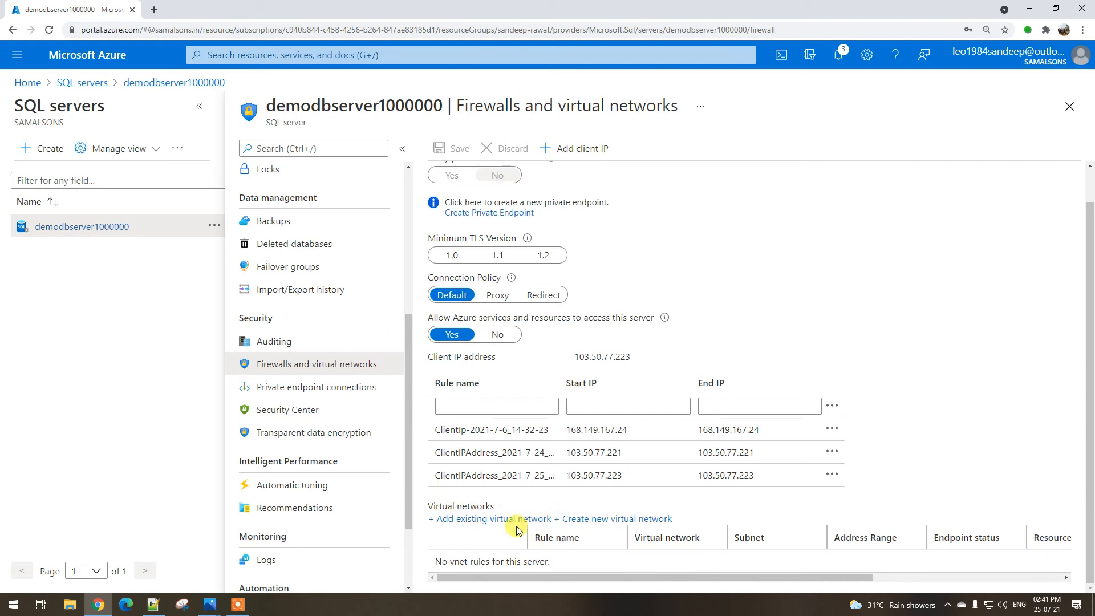
Open the server's private endpoint connections and read the description of what they allow
{"action": "left_click", "coordinate": [288, 387]}
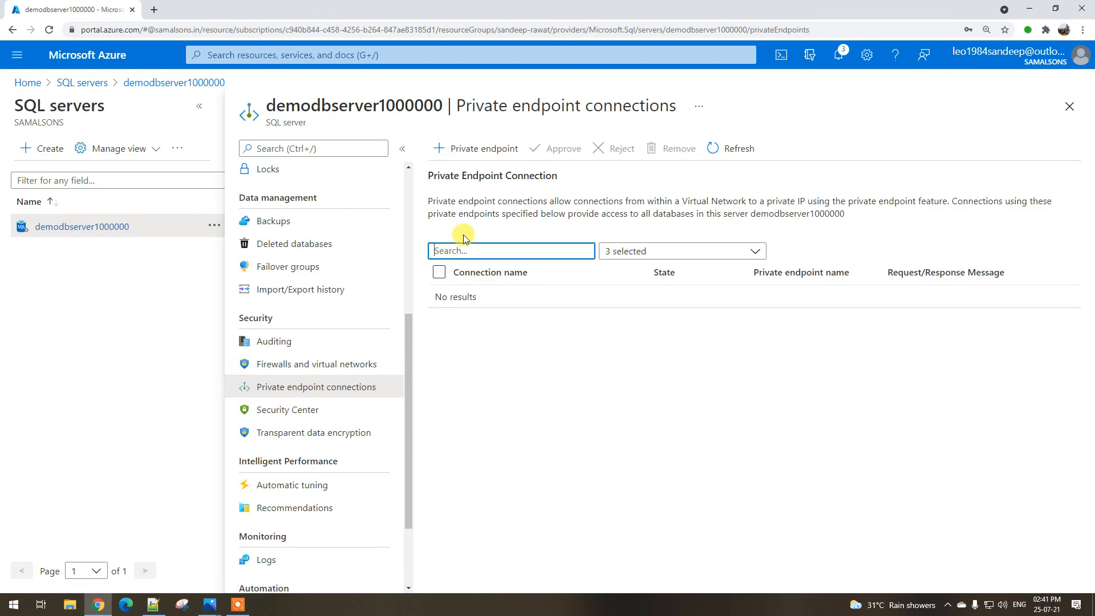
{"action": "left_click_drag", "start_coordinate": [455, 200], "coordinate": [534, 202]}
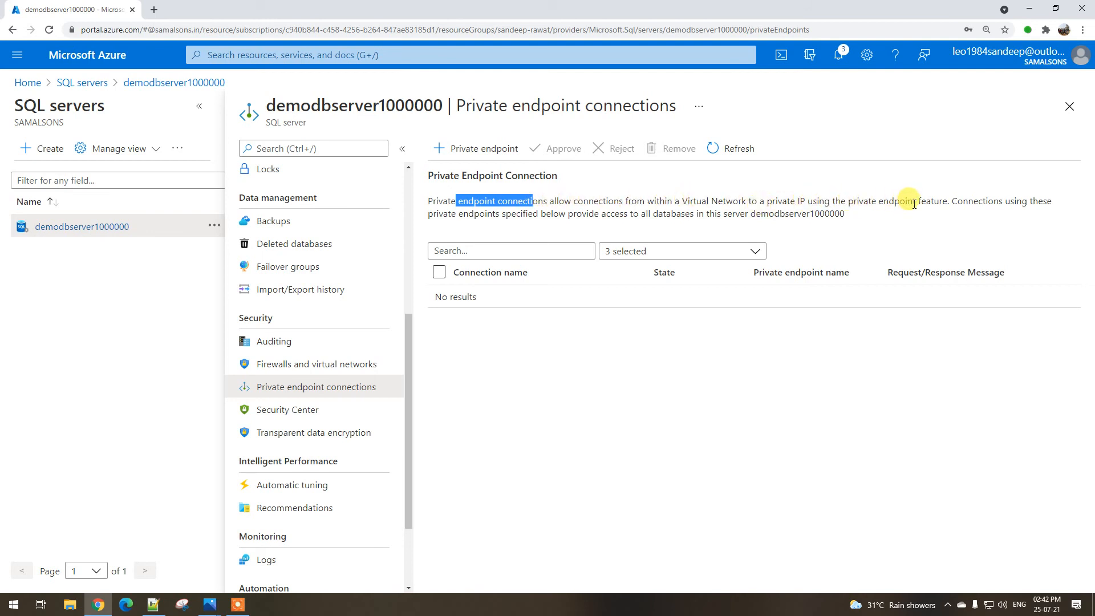
{"action": "left_click", "coordinate": [542, 204]}
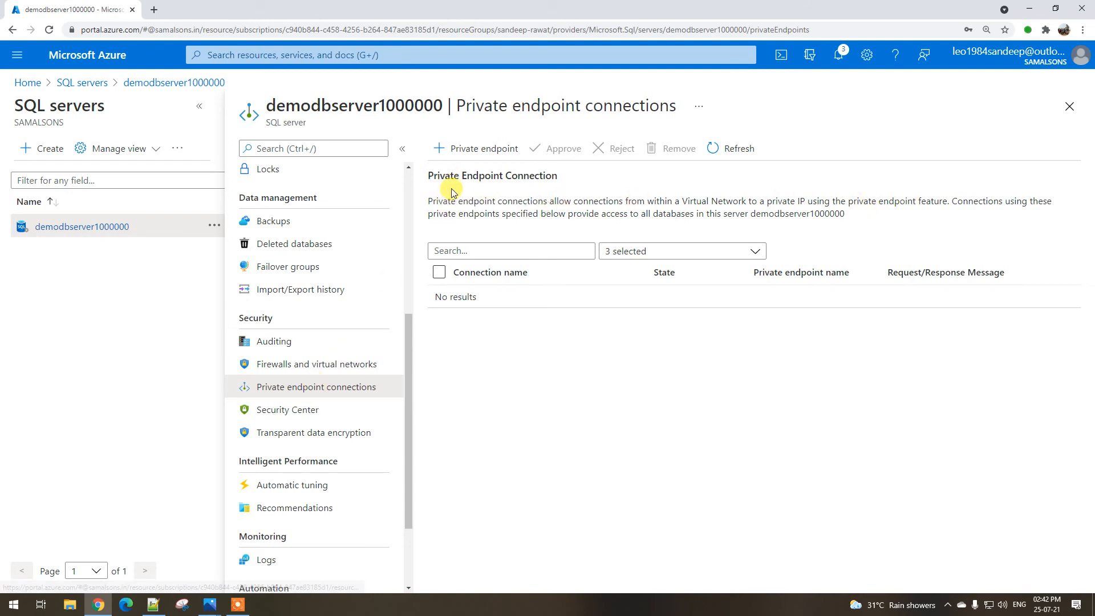
Switch to the azure SQL private endpoint.jpg diagram in Photos and mark the virtual network label and VM with pen strokes
{"action": "mouse_move", "coordinate": [217, 590]}
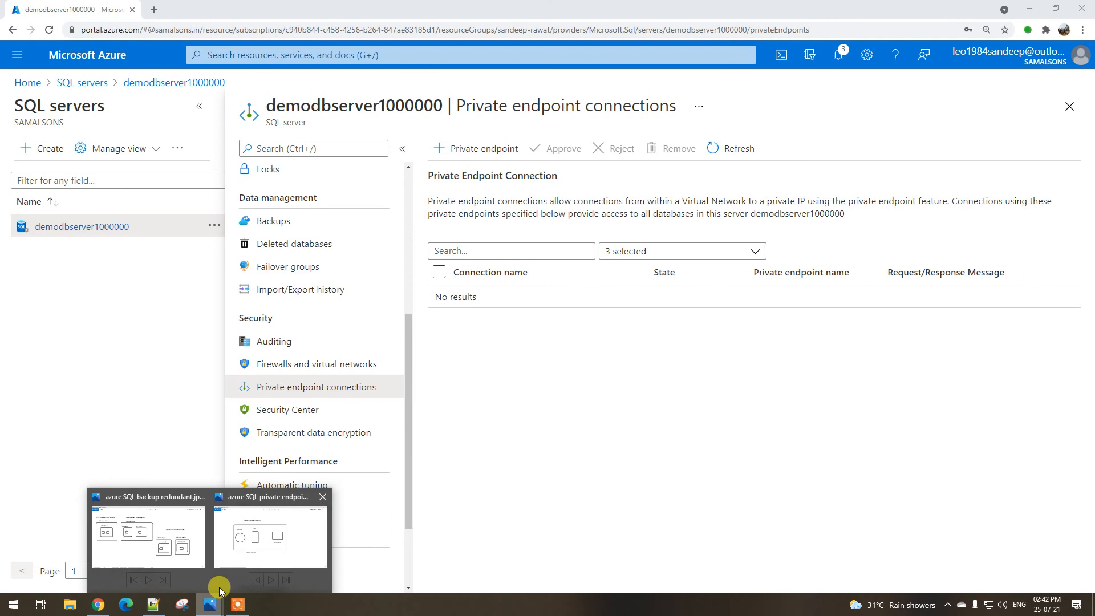
{"action": "left_click", "coordinate": [252, 557]}
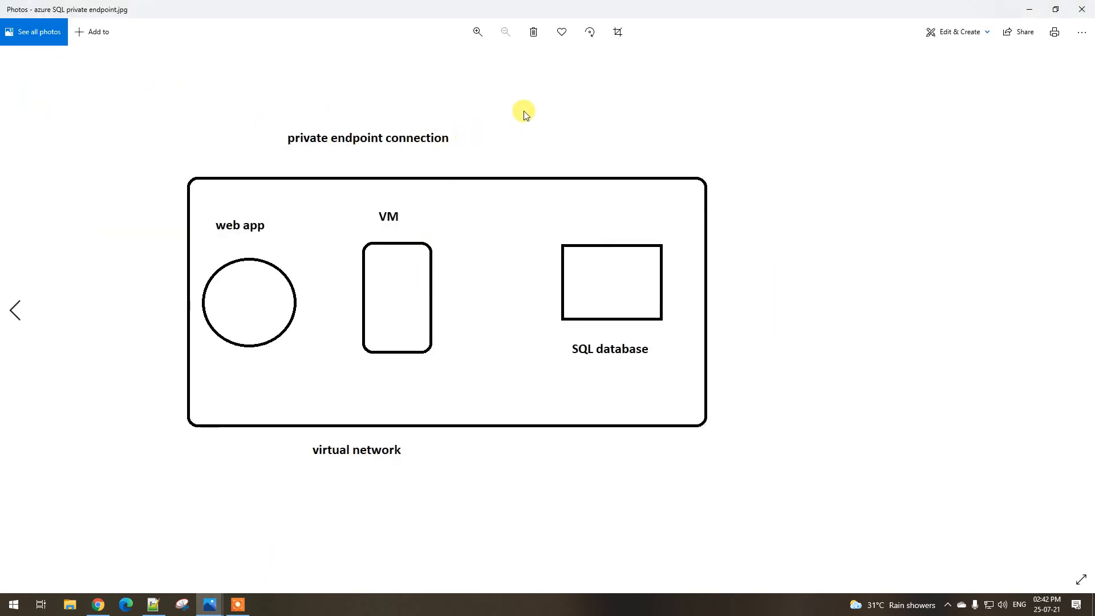
{"action": "left_click", "coordinate": [947, 31]}
{"action": "left_click", "coordinate": [923, 90]}
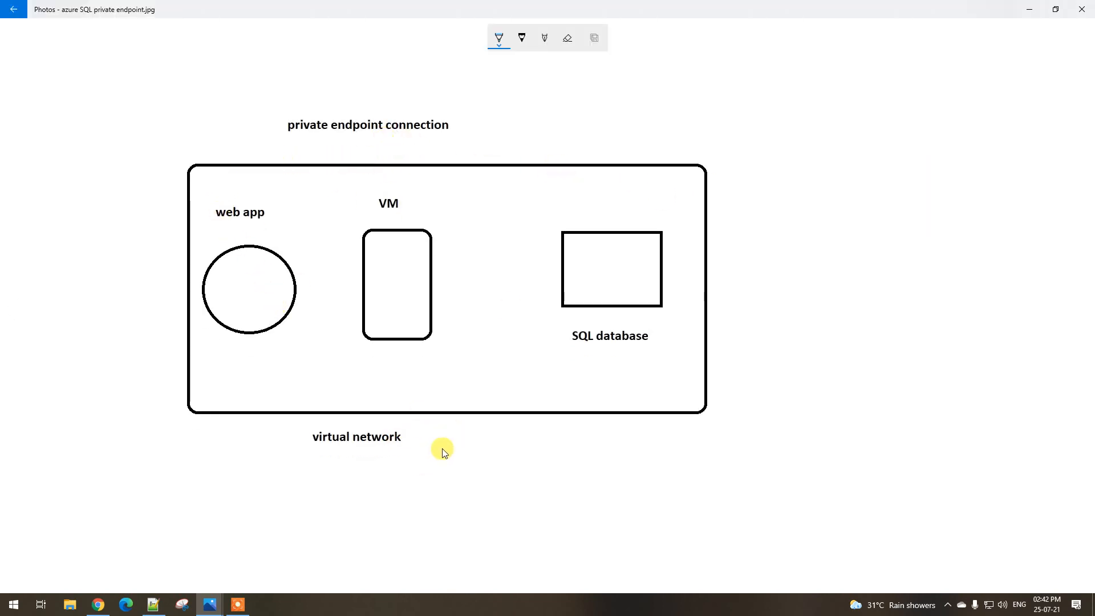
{"action": "left_click_drag", "start_coordinate": [441, 449], "coordinate": [511, 418]}
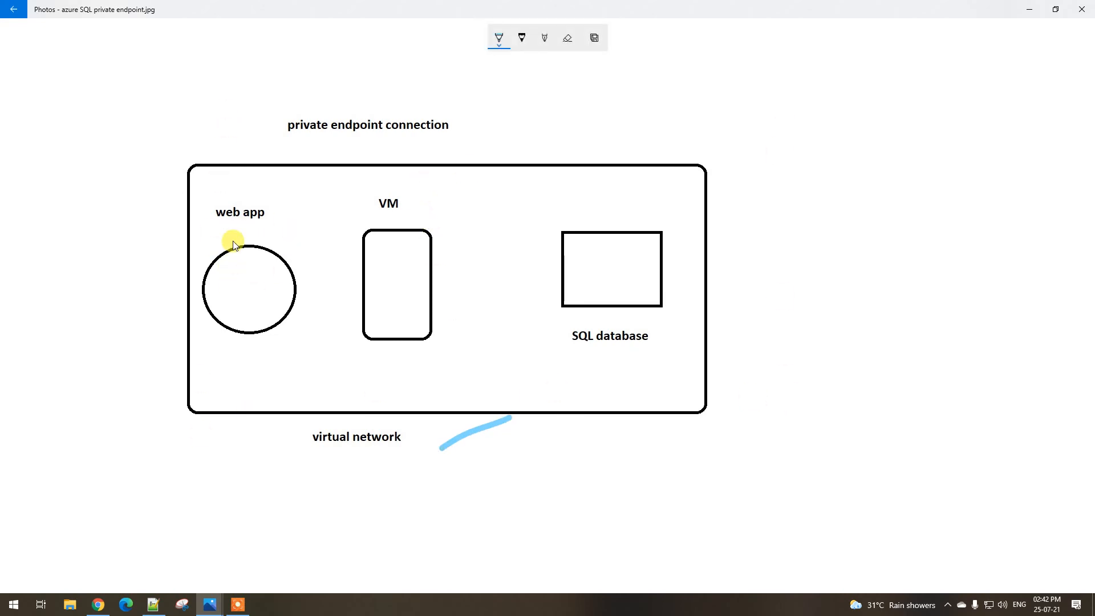
{"action": "left_click_drag", "start_coordinate": [384, 370], "coordinate": [415, 354]}
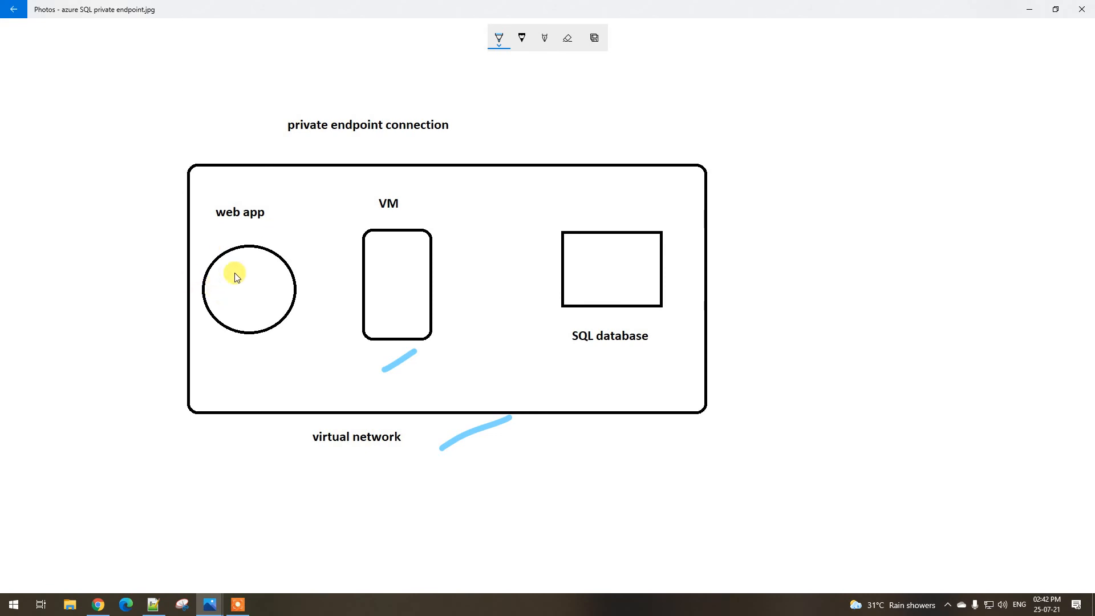
{"action": "left_click_drag", "start_coordinate": [245, 456], "coordinate": [268, 445]}
Switch back to the Azure portal in Chrome and review the server's firewall and virtual network rules
{"action": "left_click", "coordinate": [98, 605]}
{"action": "left_click", "coordinate": [318, 365]}
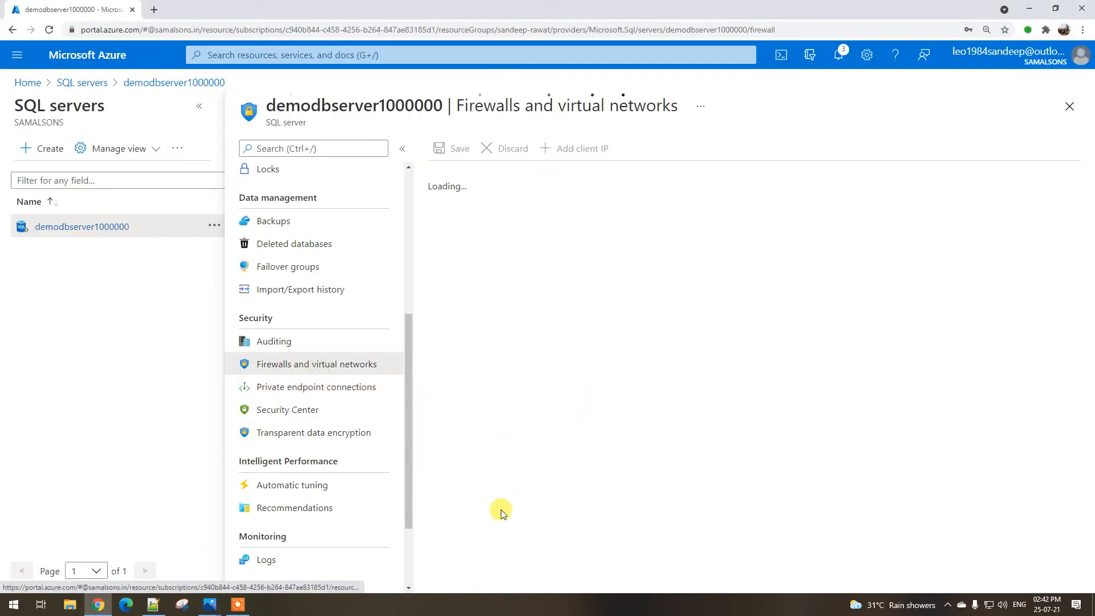
{"action": "scroll", "coordinate": [489, 542], "scroll_direction": "down", "scroll_amount": 1}
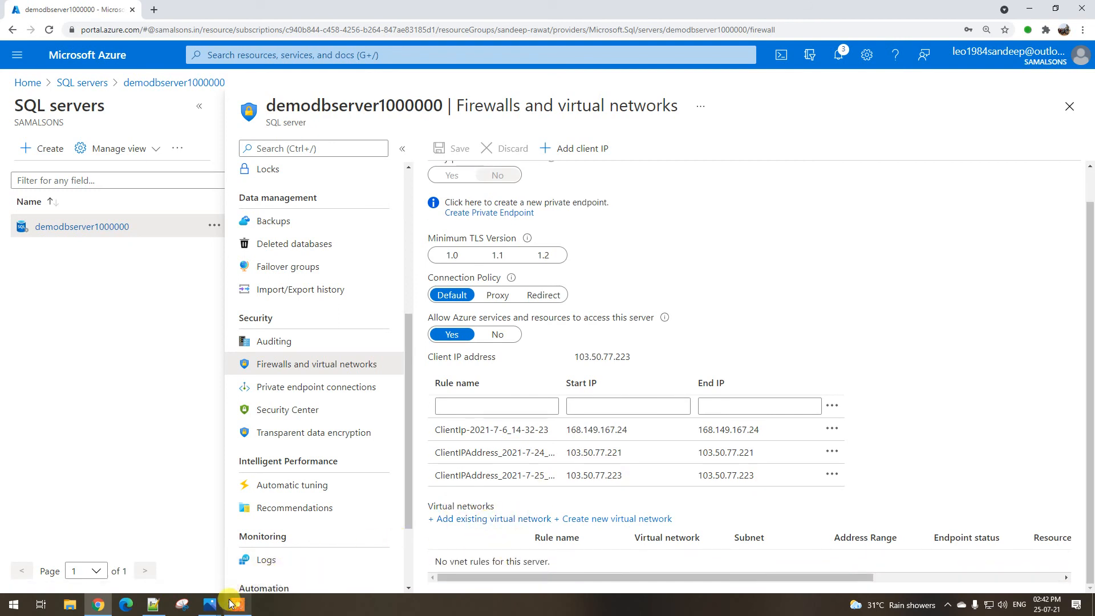
Return to the private endpoint diagram in Photos and draw strokes marking the web app and VM and linking them to the SQL database
{"action": "mouse_move", "coordinate": [211, 608]}
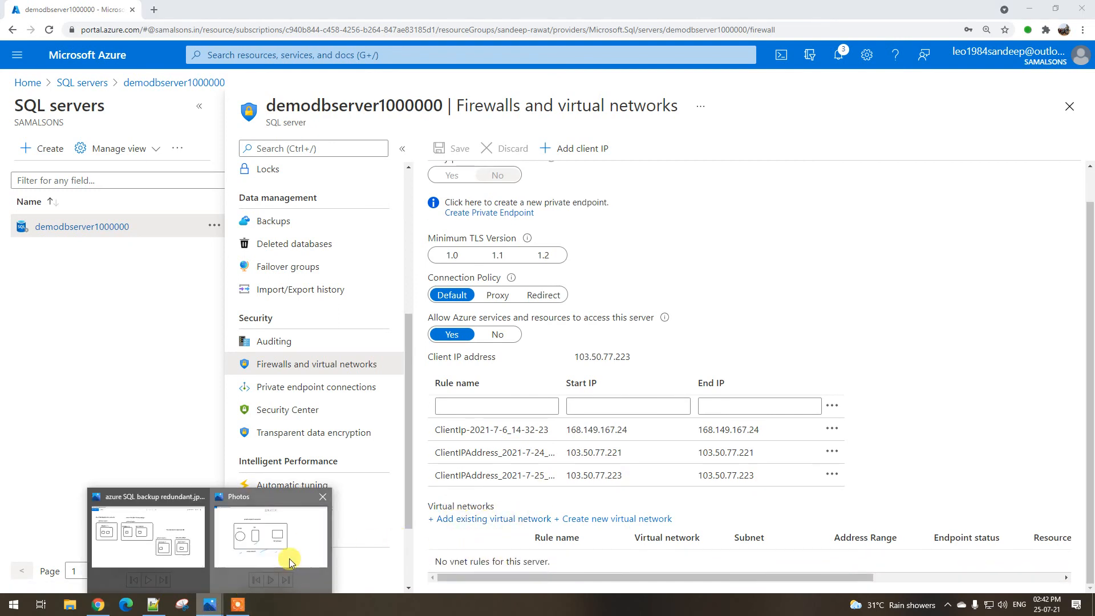
{"action": "left_click", "coordinate": [288, 557]}
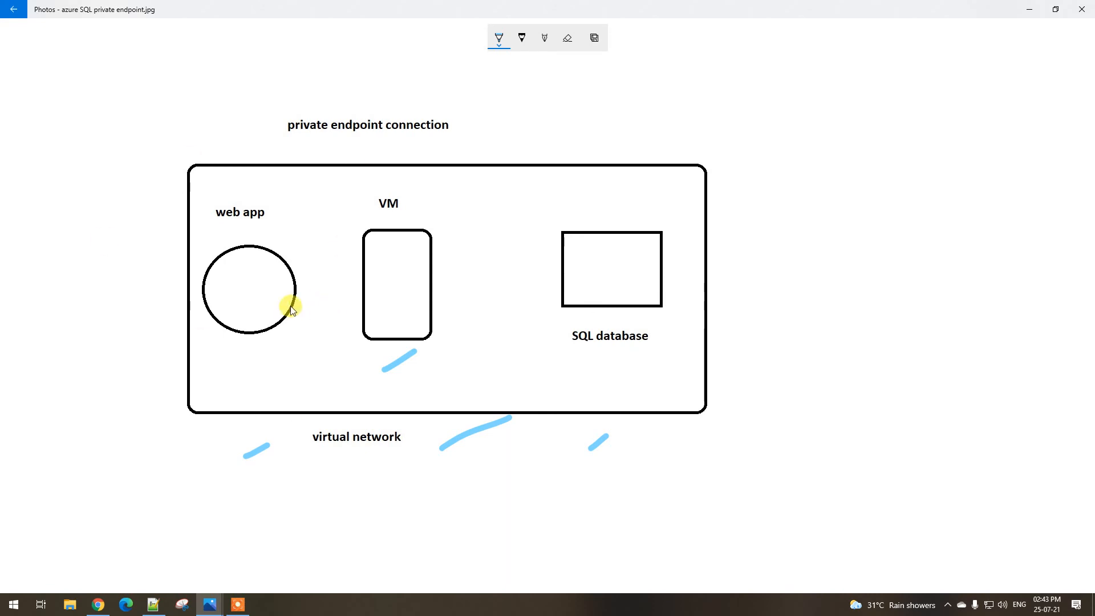
{"action": "left_click_drag", "start_coordinate": [426, 220], "coordinate": [478, 184]}
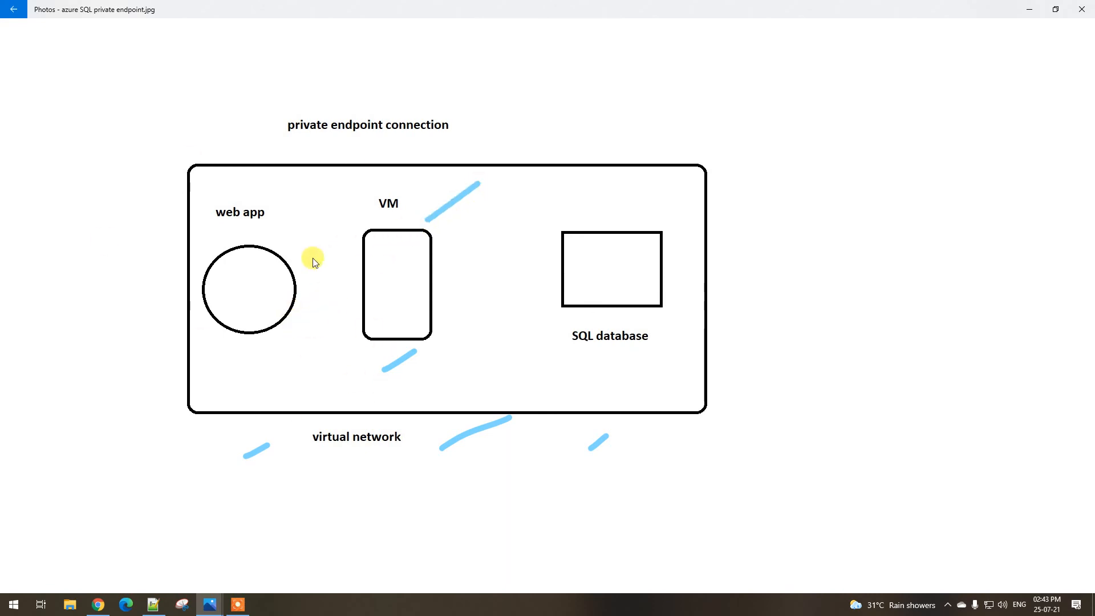
{"action": "left_click_drag", "start_coordinate": [283, 251], "coordinate": [321, 214]}
{"action": "mouse_move", "coordinate": [330, 323]}
{"action": "left_mouse_down"}
{"action": "mouse_move", "coordinate": [438, 388]}
{"action": "mouse_move", "coordinate": [583, 285]}
{"action": "left_mouse_up"}
{"action": "left_click_drag", "start_coordinate": [460, 298], "coordinate": [551, 276]}
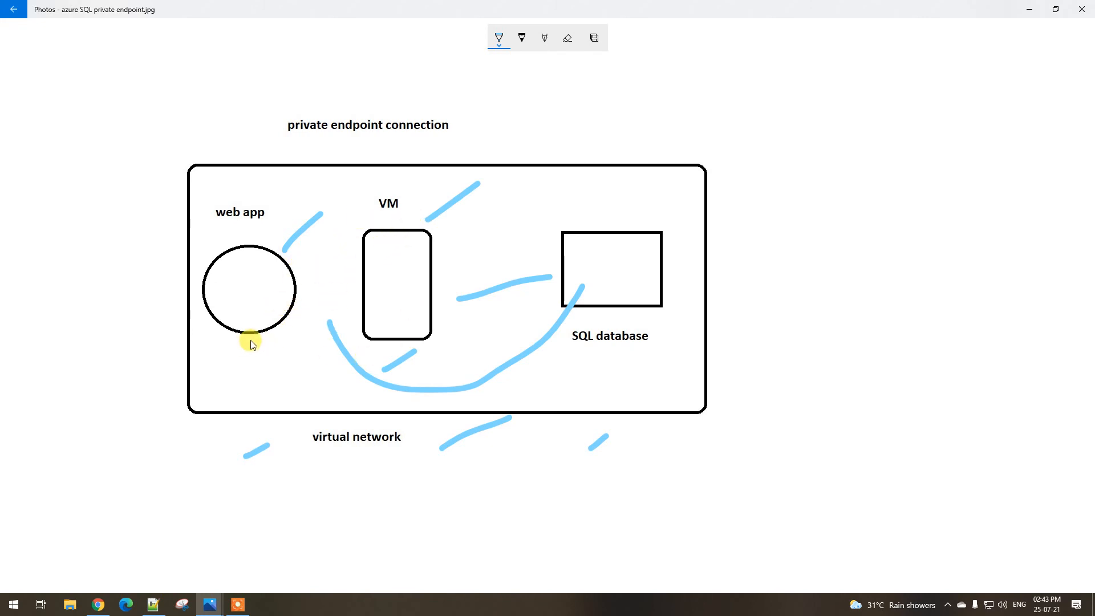
{"action": "left_click_drag", "start_coordinate": [249, 339], "coordinate": [421, 394]}
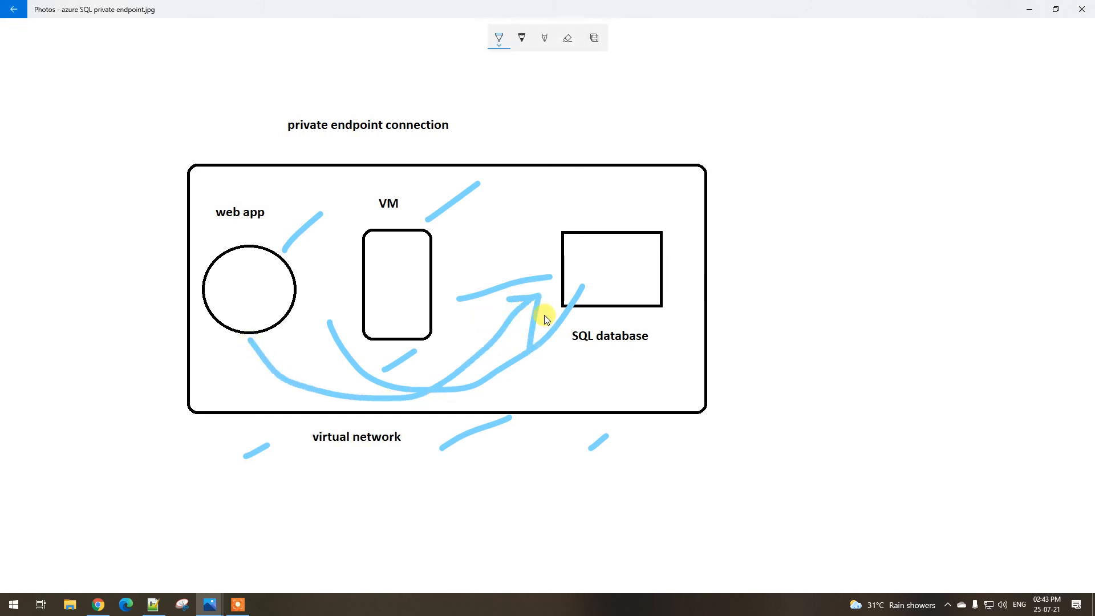
Switch back to the Azure portal and start creating a private endpoint for demodbserver1000000
{"action": "left_click", "coordinate": [99, 604]}
{"action": "left_click", "coordinate": [319, 388]}
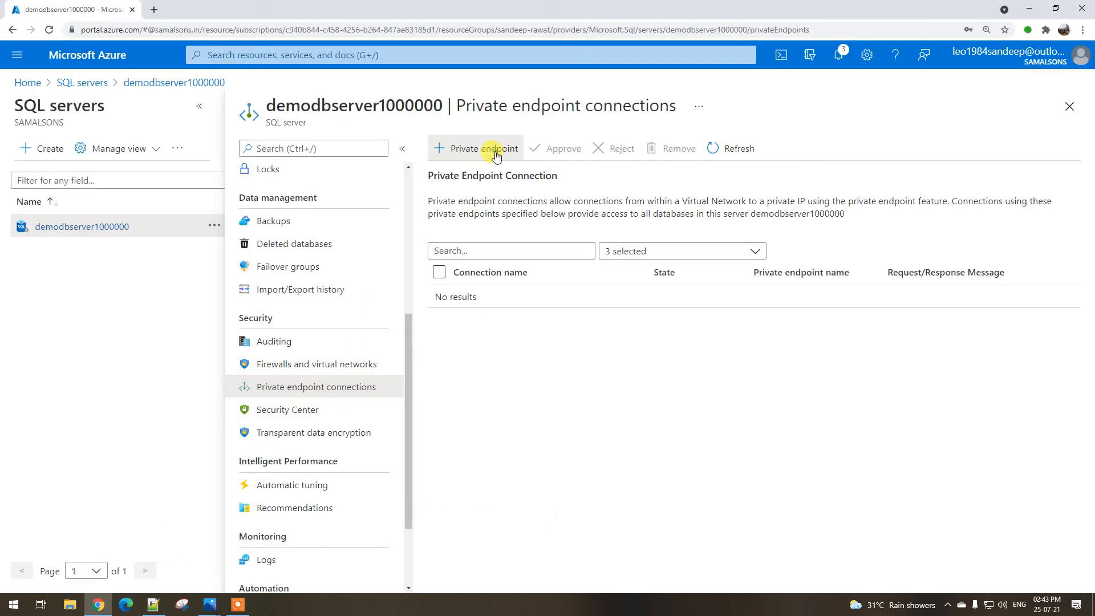
{"action": "left_click", "coordinate": [496, 148]}
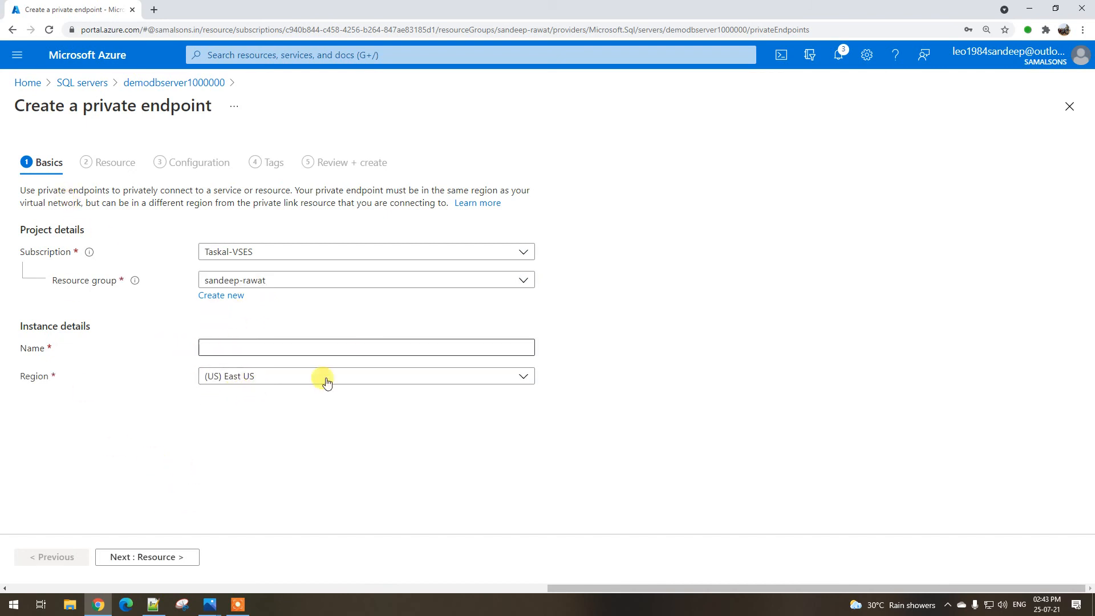
Name the private endpoint sdsdsadsds and continue to the Resource settings
{"action": "left_click", "coordinate": [163, 558]}
{"action": "left_click", "coordinate": [269, 347]}
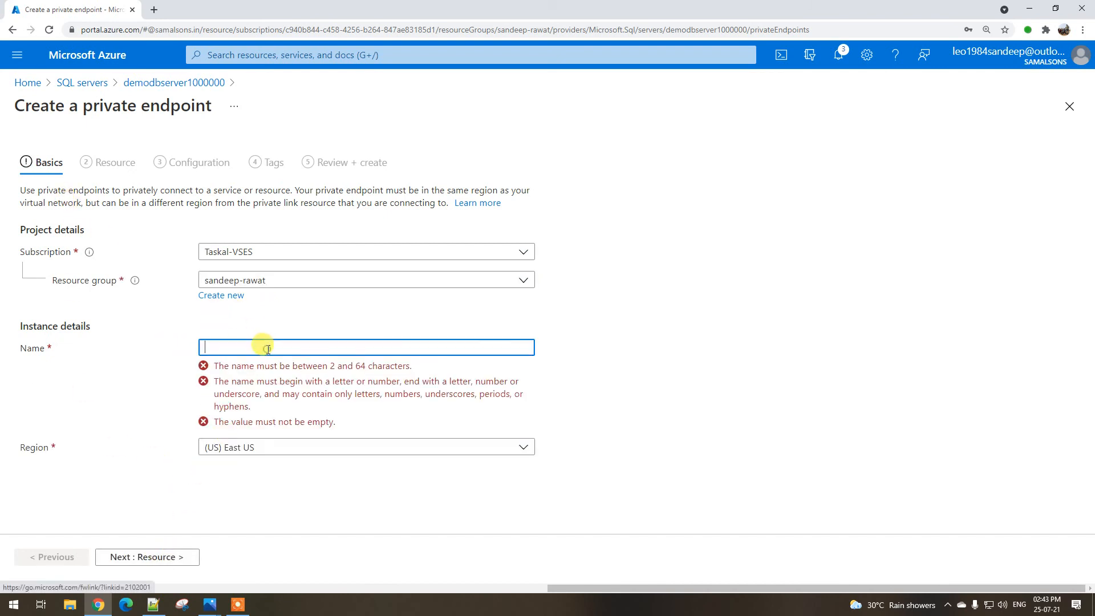
{"action": "type", "text": "sdsdsadsds"}
{"action": "left_click", "coordinate": [178, 558]}
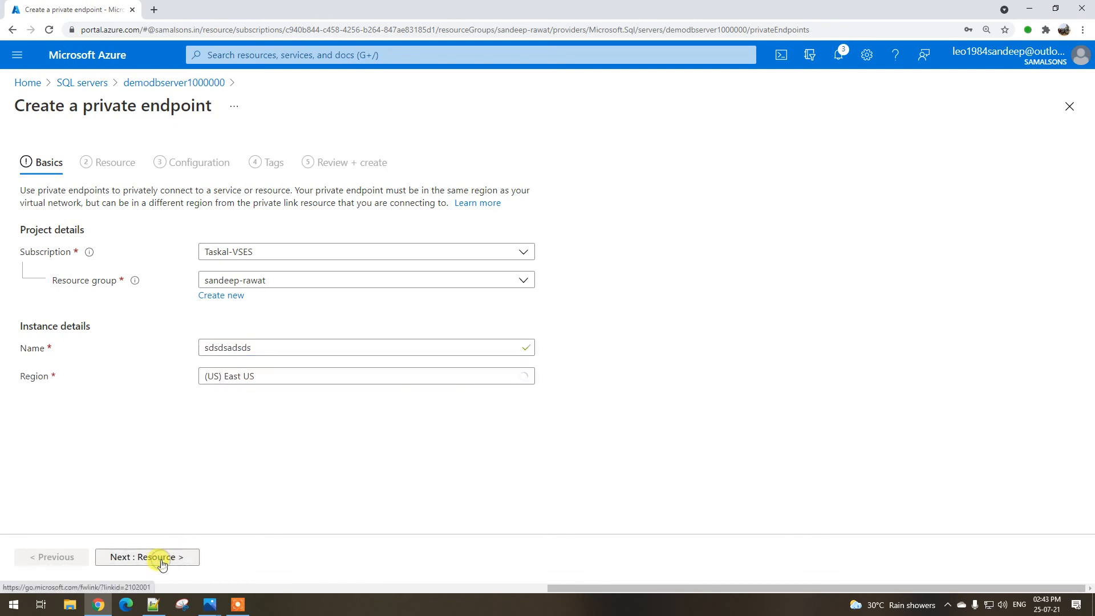
{"action": "left_click", "coordinate": [162, 559]}
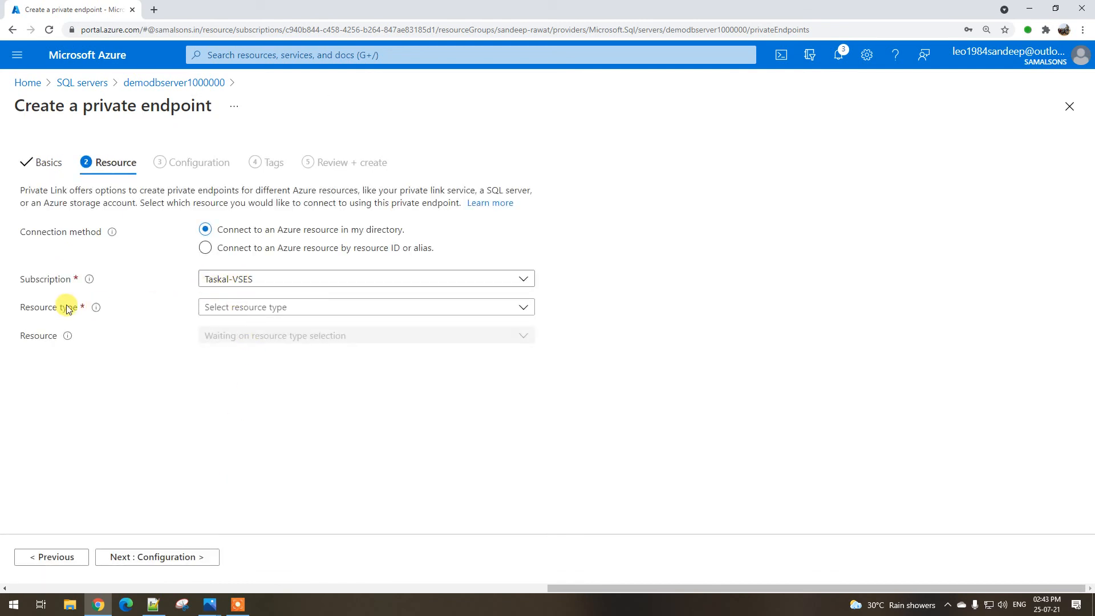
Browse the resource types offered for the private endpoint without choosing one
{"action": "left_click", "coordinate": [262, 314]}
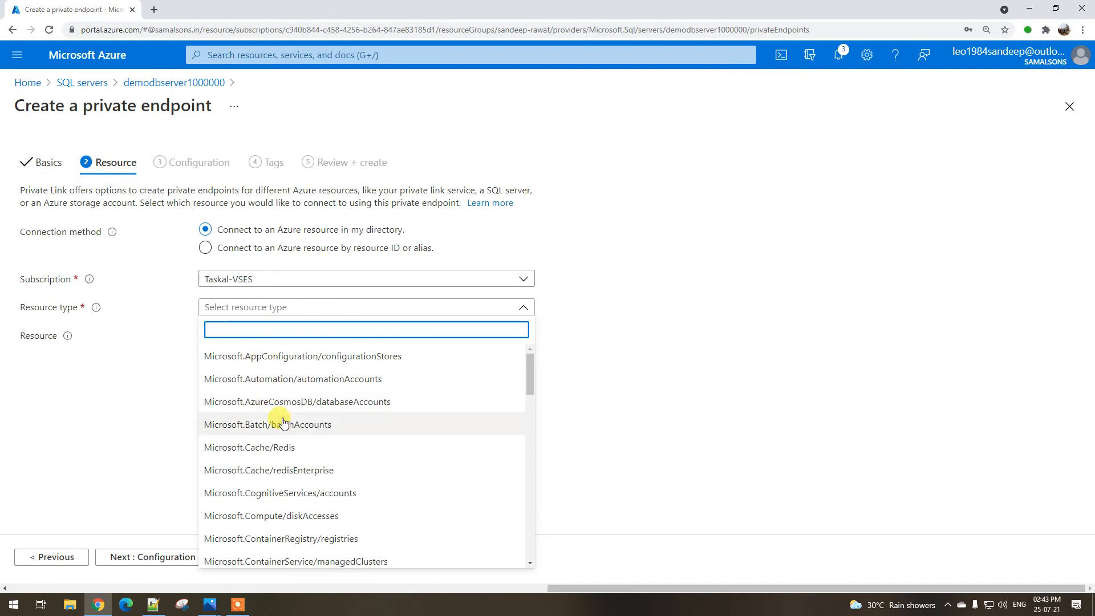
{"action": "scroll", "coordinate": [281, 420], "scroll_direction": "down", "scroll_amount": 2}
{"action": "scroll", "coordinate": [312, 500], "scroll_direction": "down", "scroll_amount": 1}
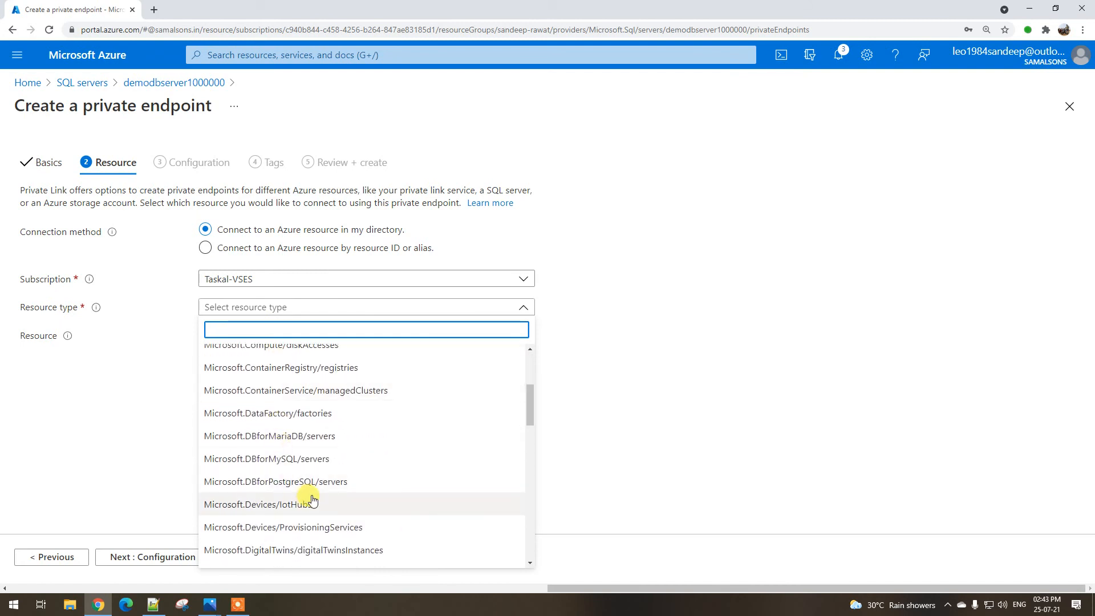
{"action": "scroll", "coordinate": [313, 498], "scroll_direction": "down", "scroll_amount": 4}
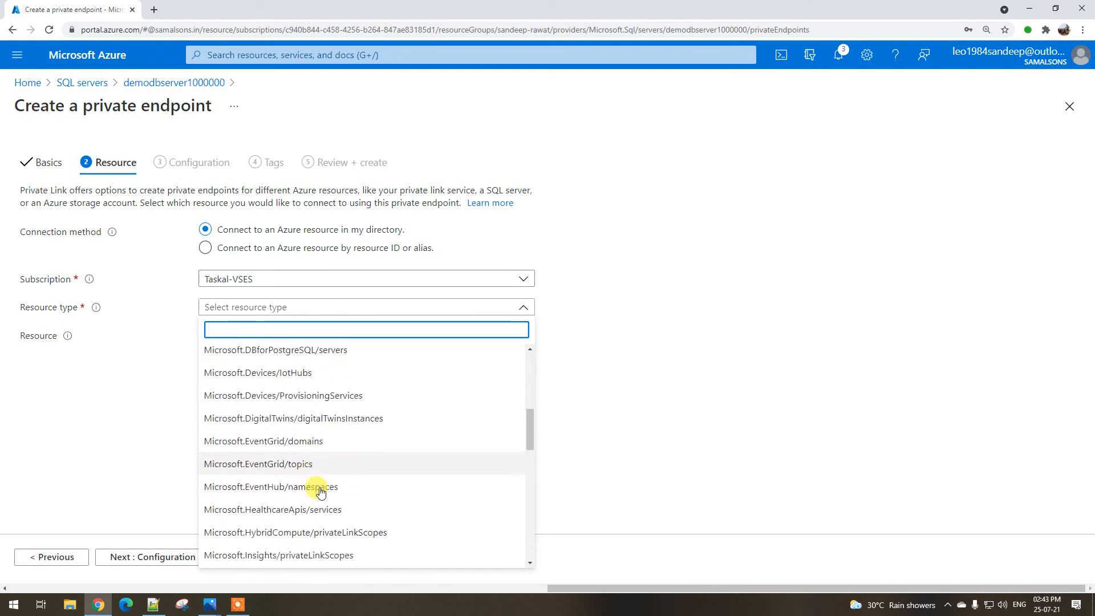
{"action": "left_click", "coordinate": [587, 462]}
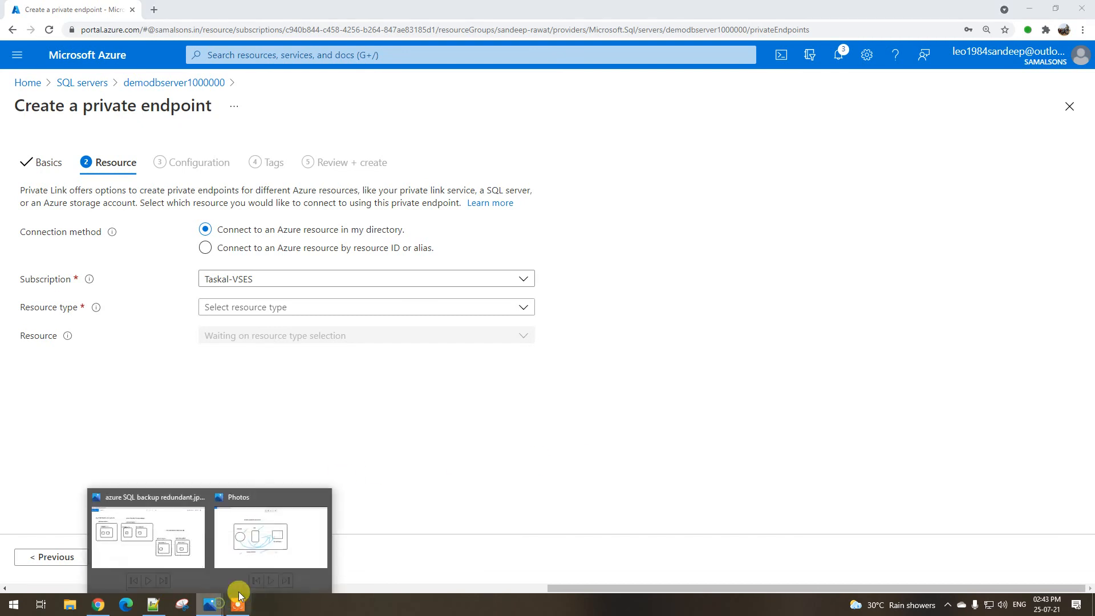
Return to the private endpoint diagram in Photos and draw an arrow from the web app to the SQL database
{"action": "left_click", "coordinate": [275, 566]}
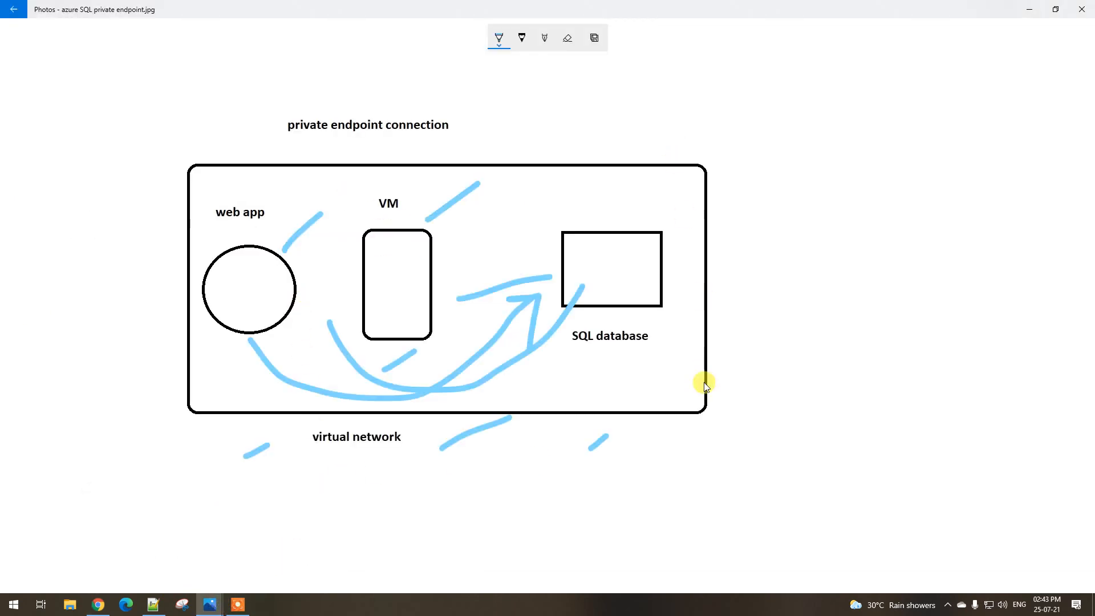
{"action": "mouse_move", "coordinate": [281, 332]}
{"action": "left_mouse_down"}
{"action": "mouse_move", "coordinate": [383, 395]}
{"action": "mouse_move", "coordinate": [548, 307]}
{"action": "left_mouse_up"}
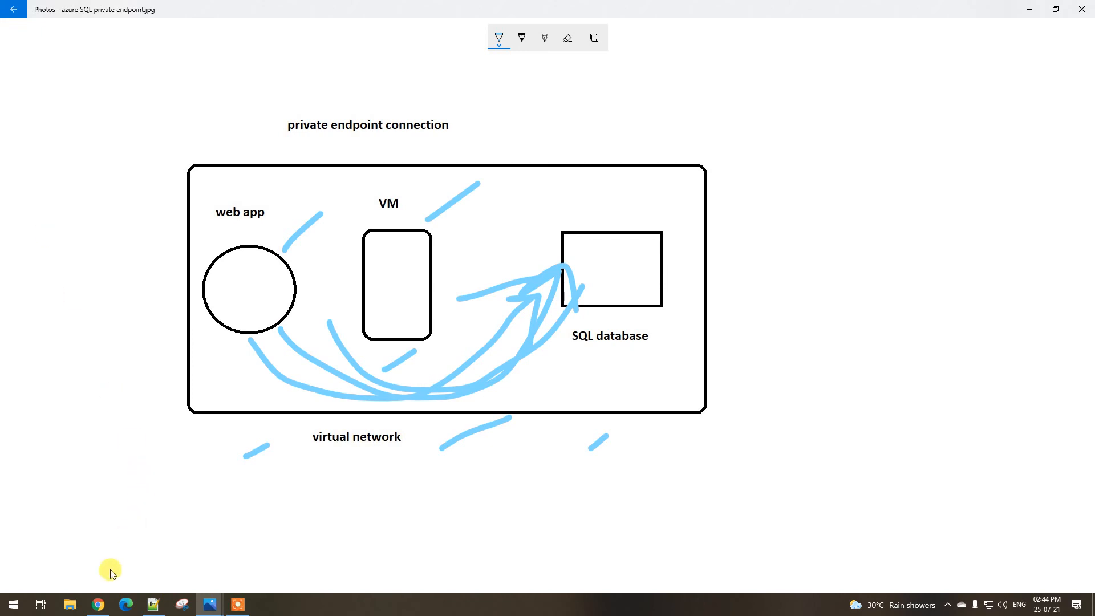
Switch back to the Azure portal, leave the private endpoint creation, and open demodbserver1000000's Azure Active Directory settings with the server list collapsed
{"action": "left_click", "coordinate": [98, 605]}
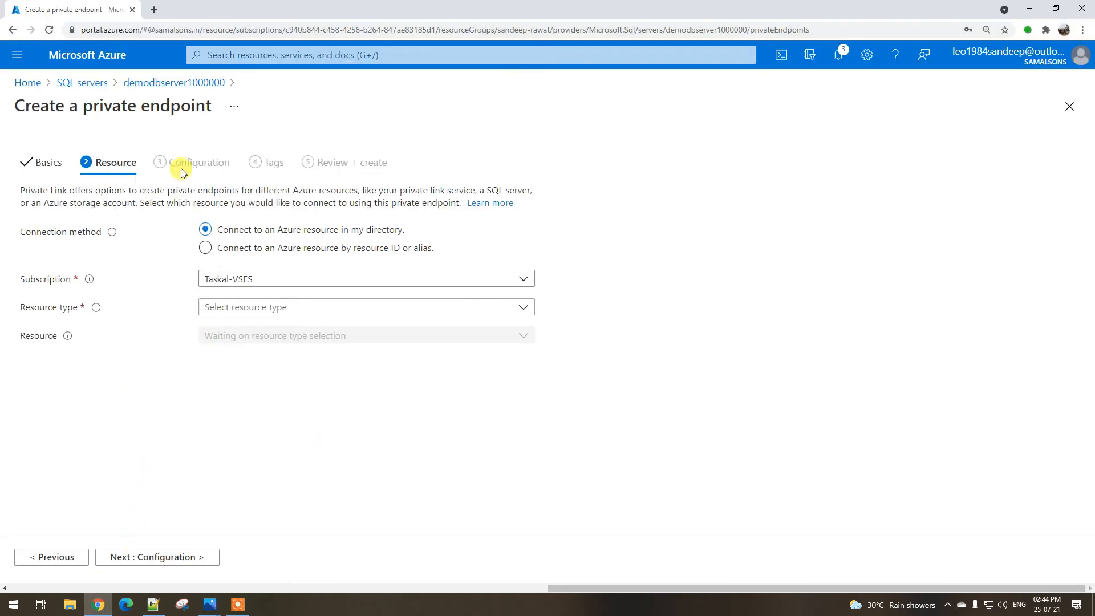
{"action": "left_click", "coordinate": [153, 83]}
{"action": "scroll", "coordinate": [345, 404], "scroll_direction": "down", "scroll_amount": 2}
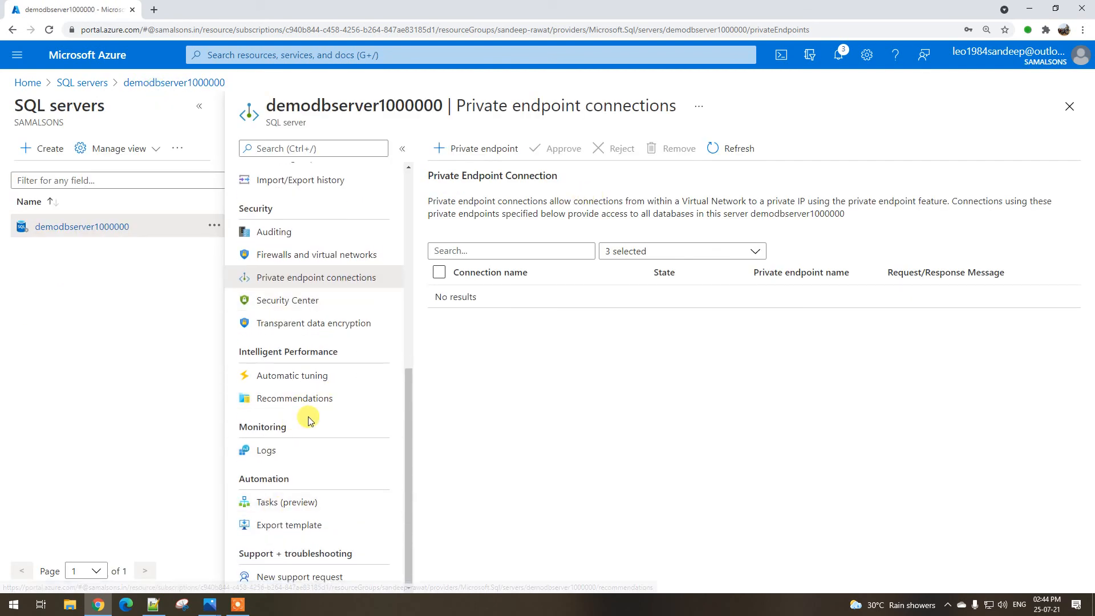
{"action": "scroll", "coordinate": [308, 414], "scroll_direction": "up", "scroll_amount": 2}
{"action": "scroll", "coordinate": [359, 489], "scroll_direction": "up", "scroll_amount": 2}
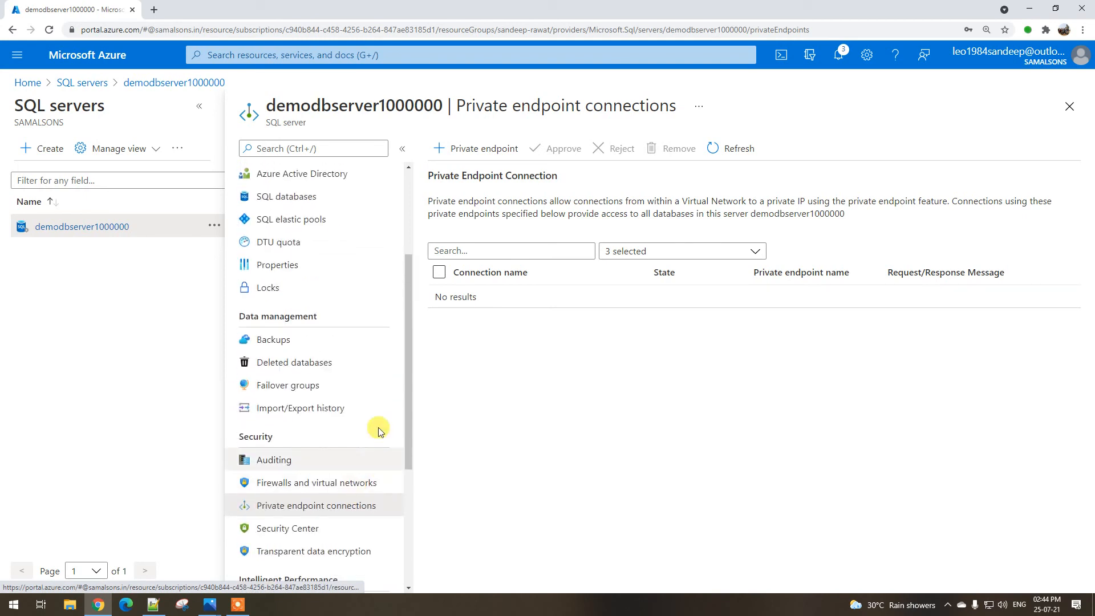
{"action": "scroll", "coordinate": [309, 377], "scroll_direction": "up", "scroll_amount": 2}
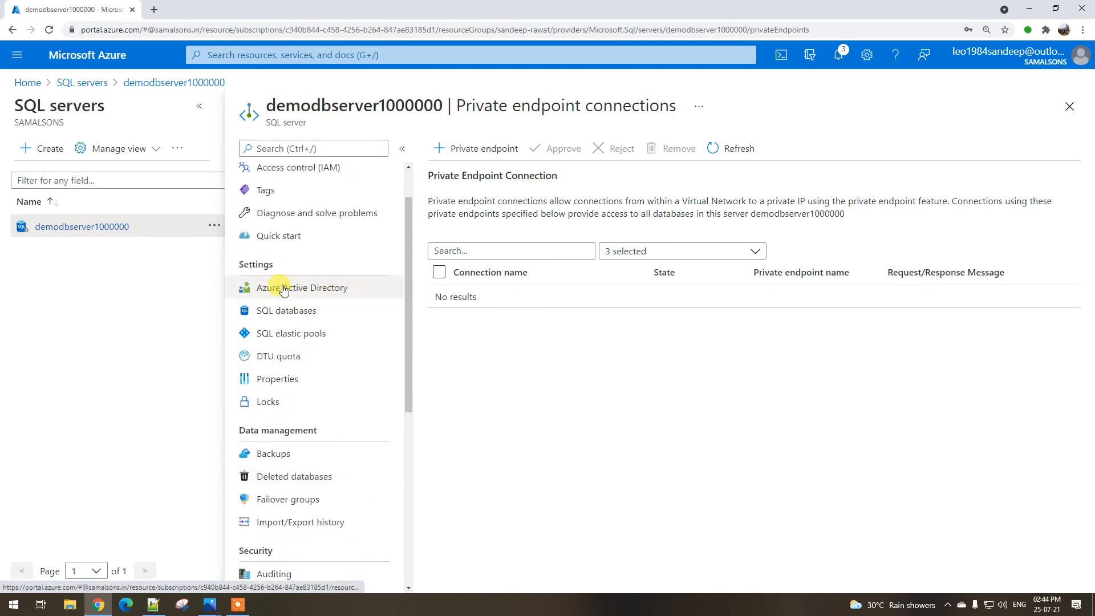
{"action": "left_click", "coordinate": [283, 288]}
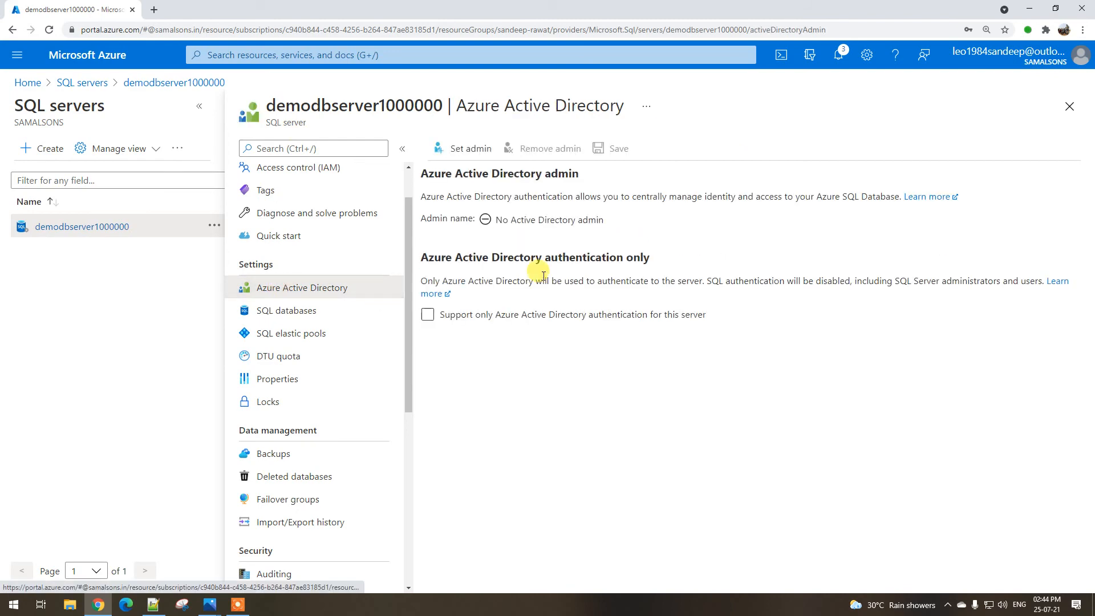
{"action": "left_click", "coordinate": [205, 114]}
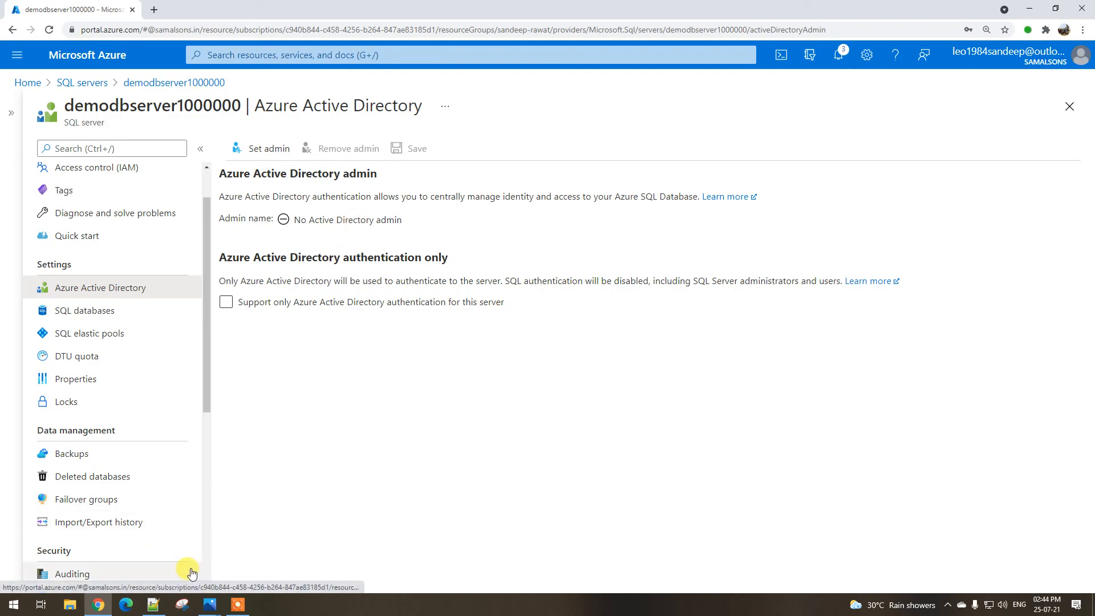
Launch Azure Data Studio from the desktop and start adding a new server connection
{"action": "key", "text": "super+d"}
{"action": "double_click", "coordinate": [24, 485]}
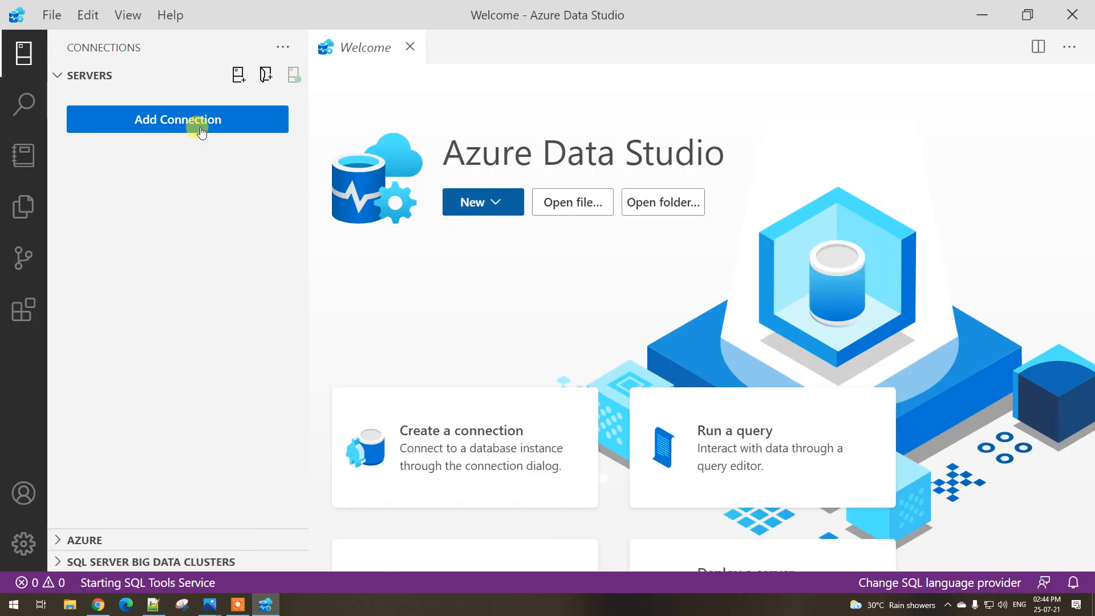
{"action": "left_click", "coordinate": [202, 127]}
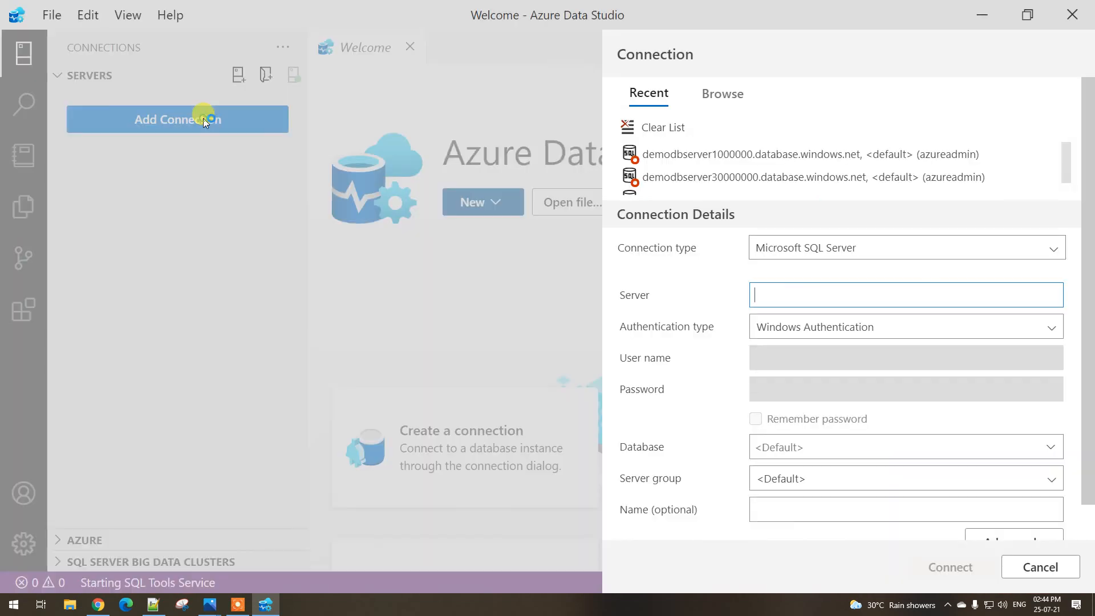
Copy the server name from the Azure portal overview into the new Azure Data Studio connection and set its authentication type to SQL Login
{"action": "left_click", "coordinate": [98, 604]}
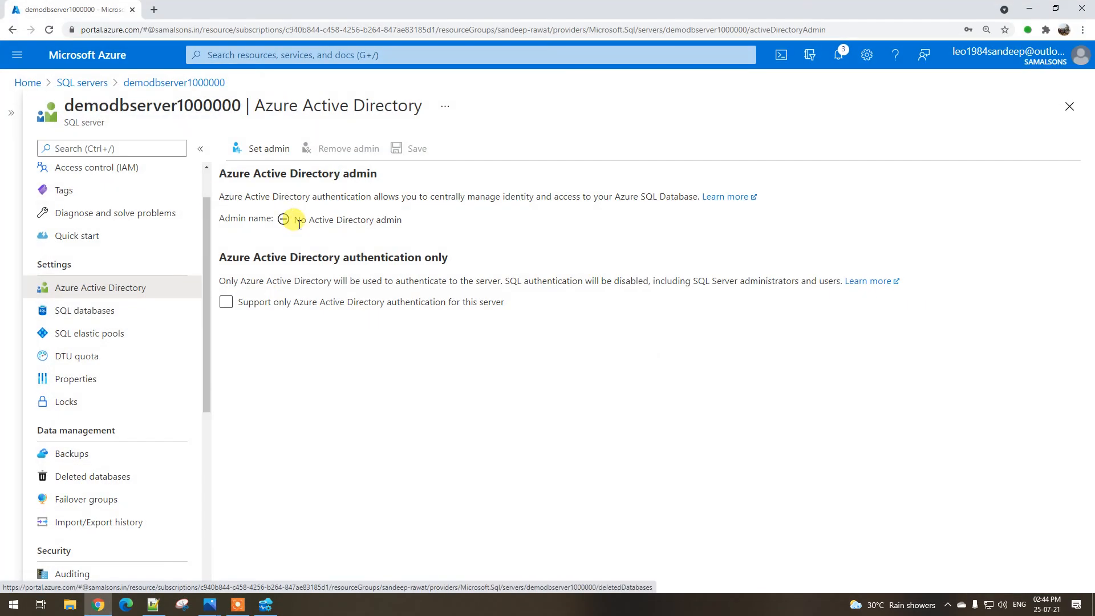
{"action": "left_click", "coordinate": [79, 173]}
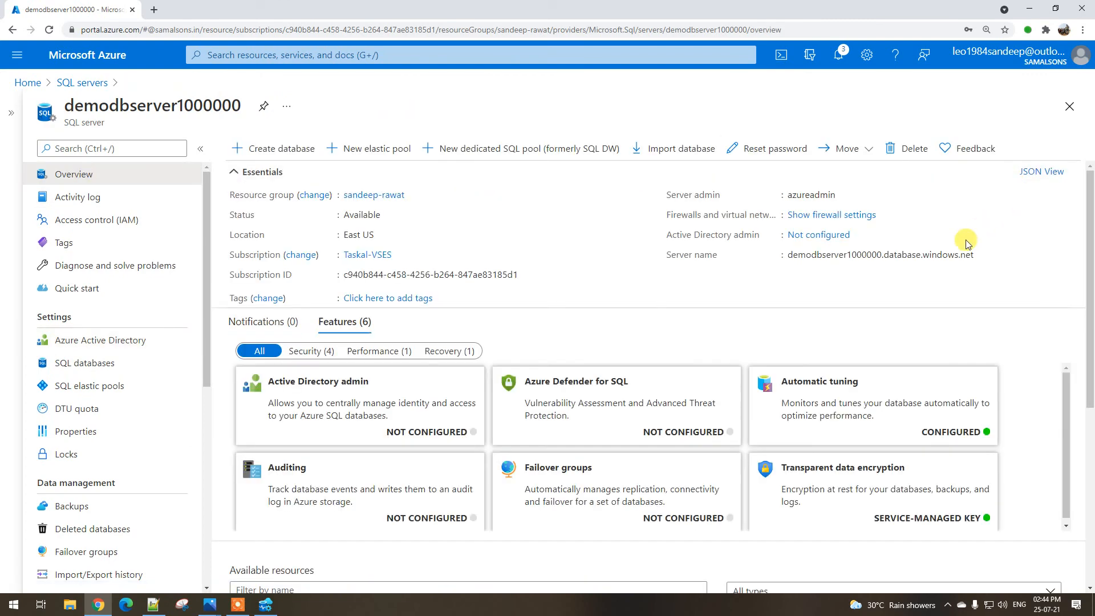
{"action": "key", "text": "alt+Tab"}
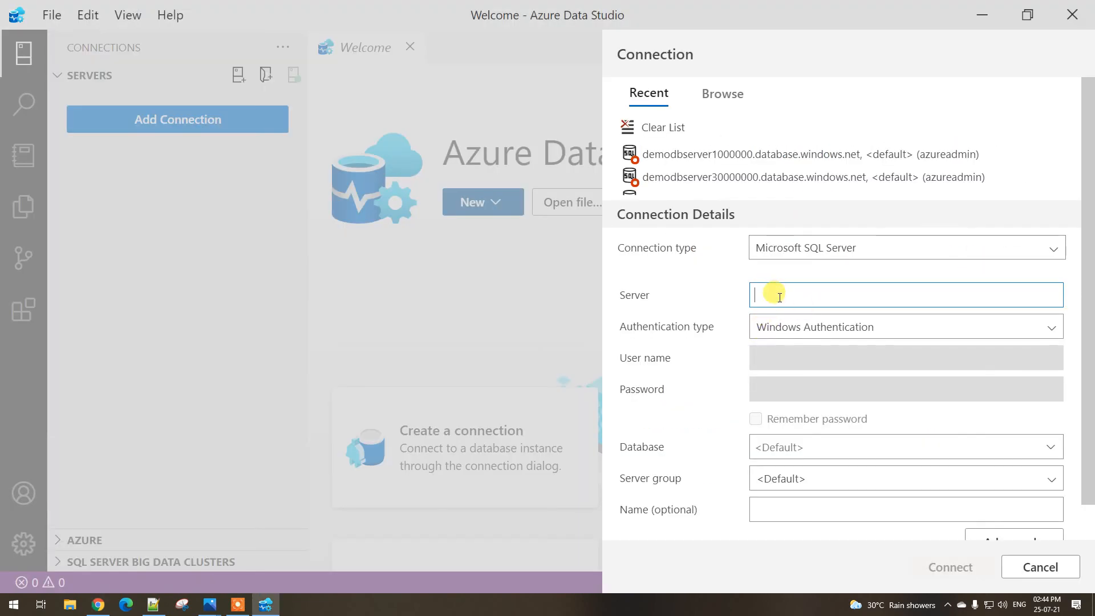
{"action": "key", "text": "ctrl+v"}
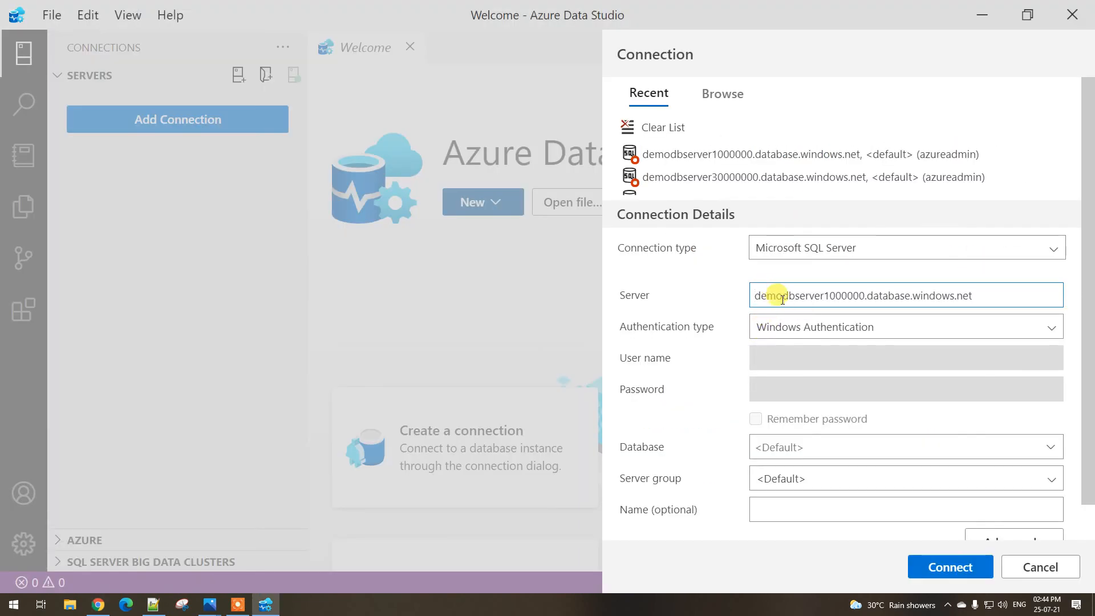
{"action": "left_click", "coordinate": [795, 326]}
{"action": "left_click", "coordinate": [790, 351]}
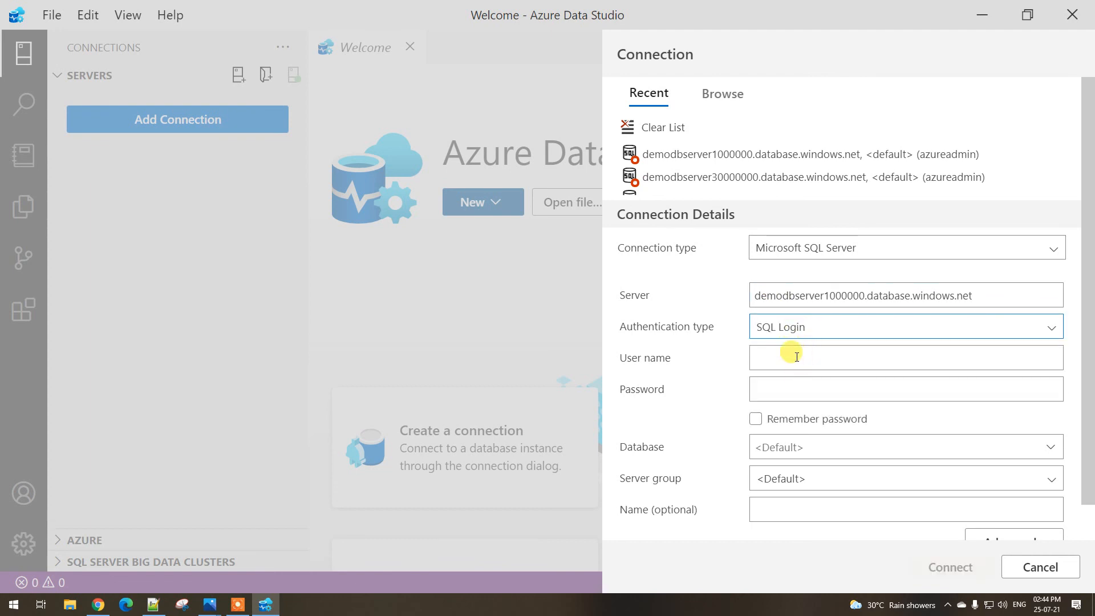
Review the authentication types available for the connection, including Azure Active Directory - Universal with MFA support
{"action": "left_click", "coordinate": [805, 323]}
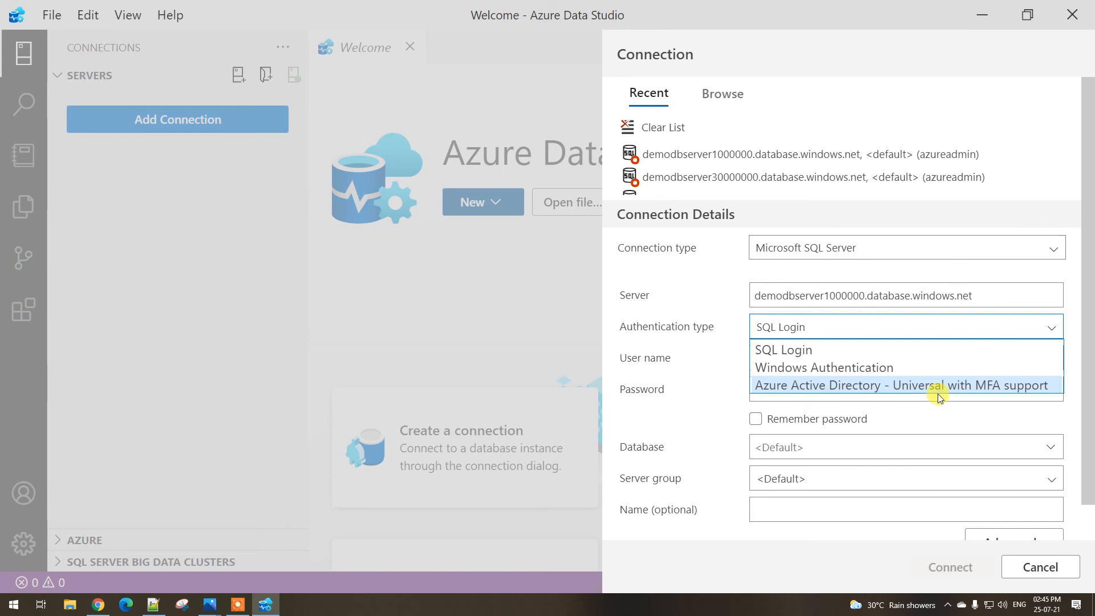
{"action": "left_click", "coordinate": [853, 404]}
{"action": "left_click", "coordinate": [849, 335]}
In the Azure portal, search the directory for the signed-in user's account, set it as demodbserver1000000's Azure Active Directory admin, and save
{"action": "left_click", "coordinate": [98, 605]}
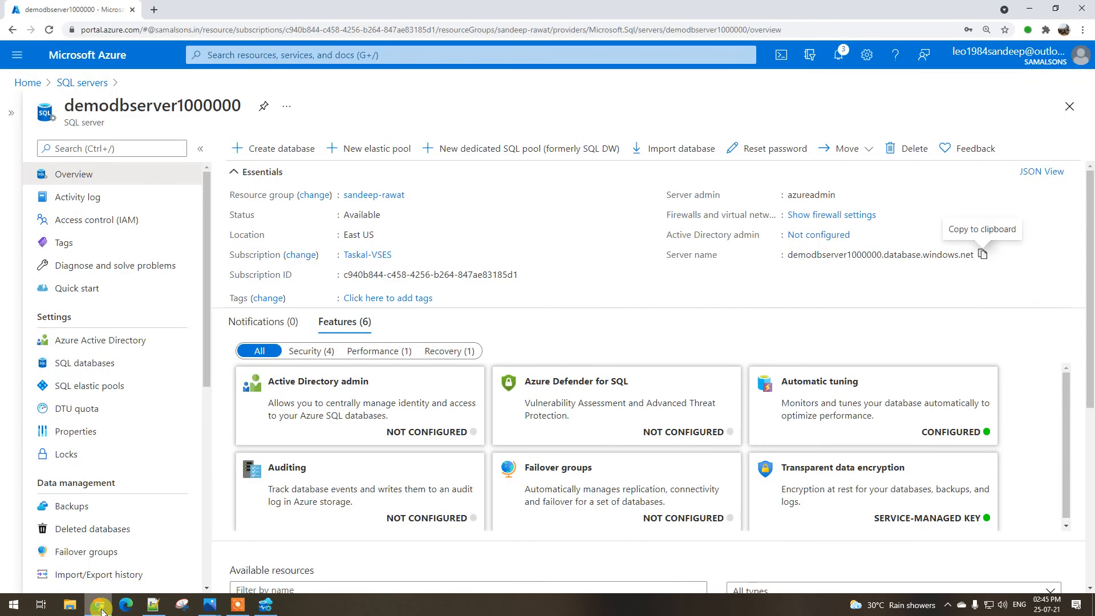
{"action": "left_click", "coordinate": [80, 341]}
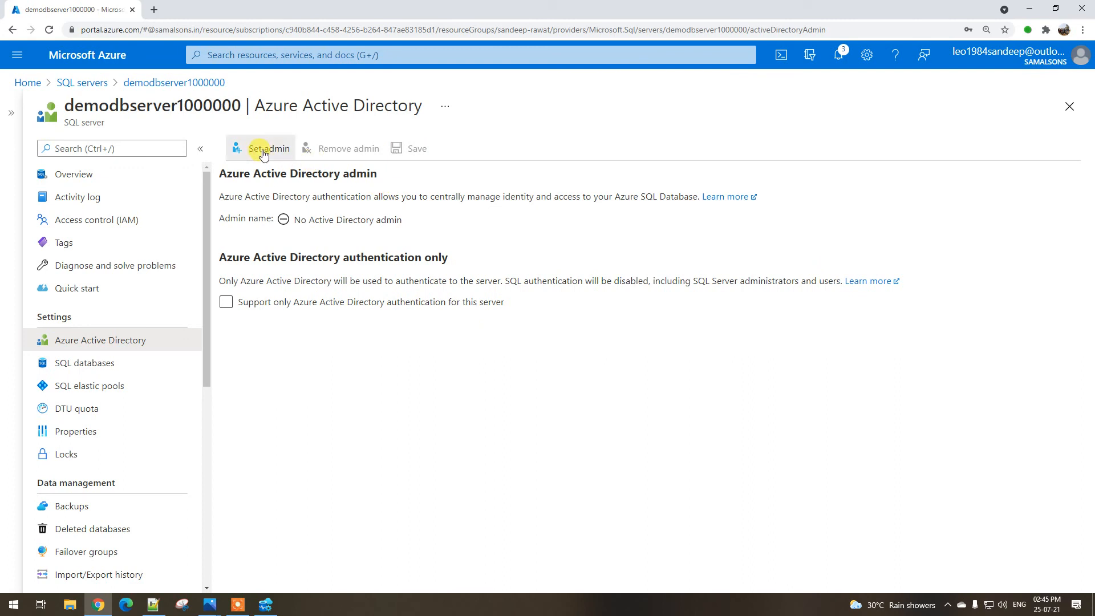
{"action": "left_click", "coordinate": [264, 152]}
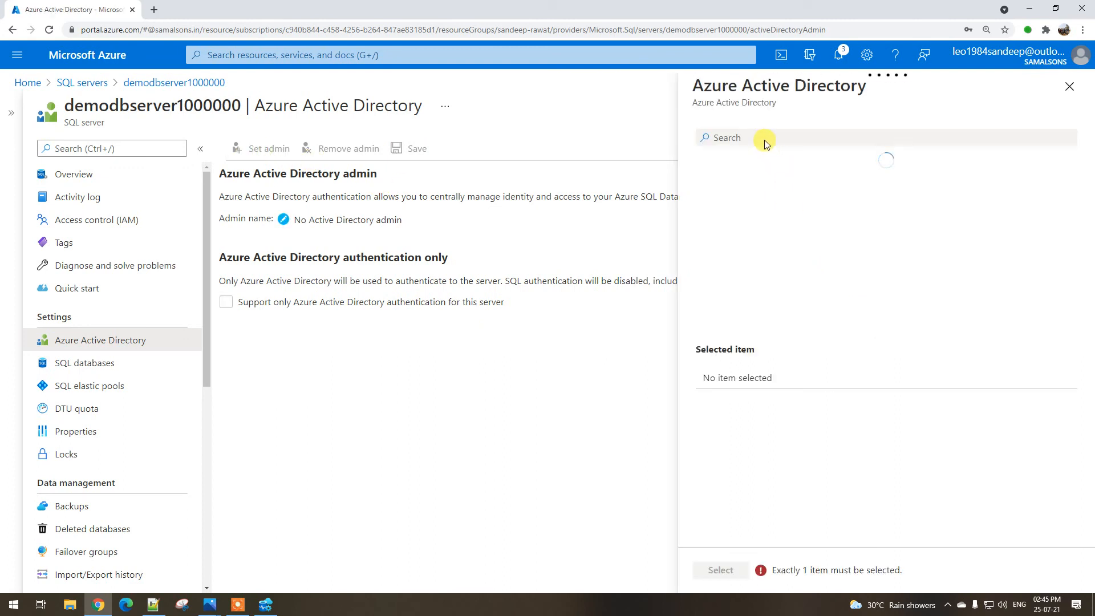
{"action": "left_click", "coordinate": [765, 139]}
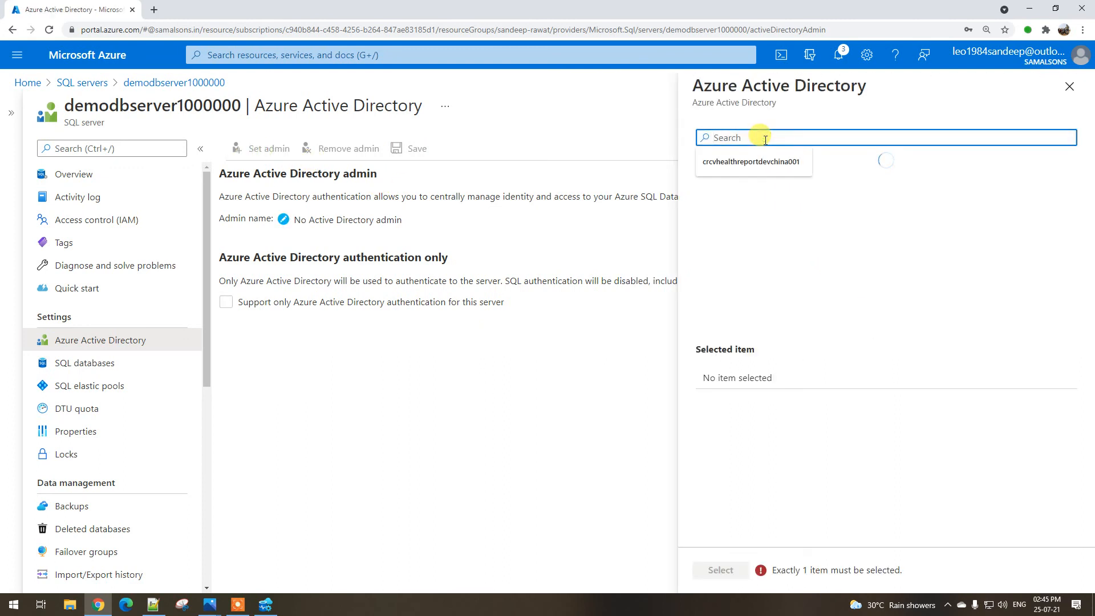
{"action": "type", "text": "leo198"}
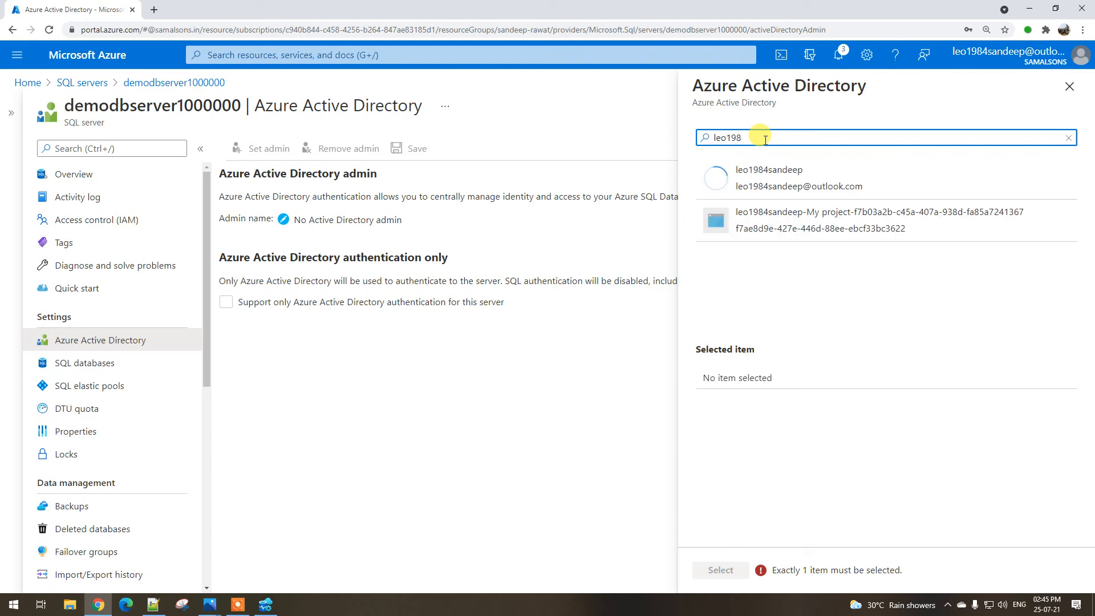
{"action": "left_click", "coordinate": [794, 184]}
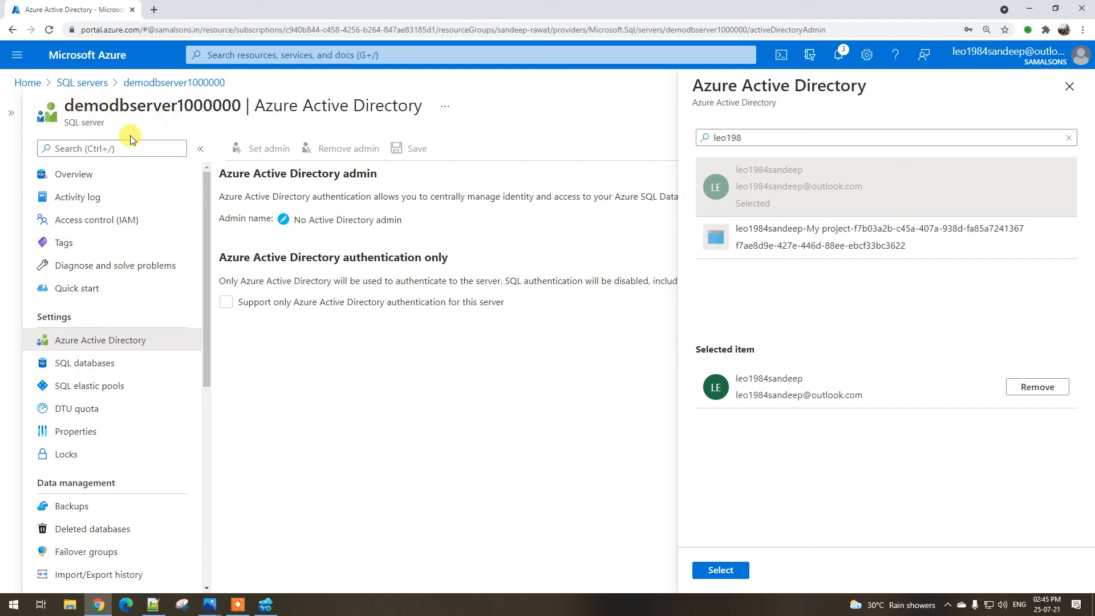
{"action": "left_click", "coordinate": [720, 570]}
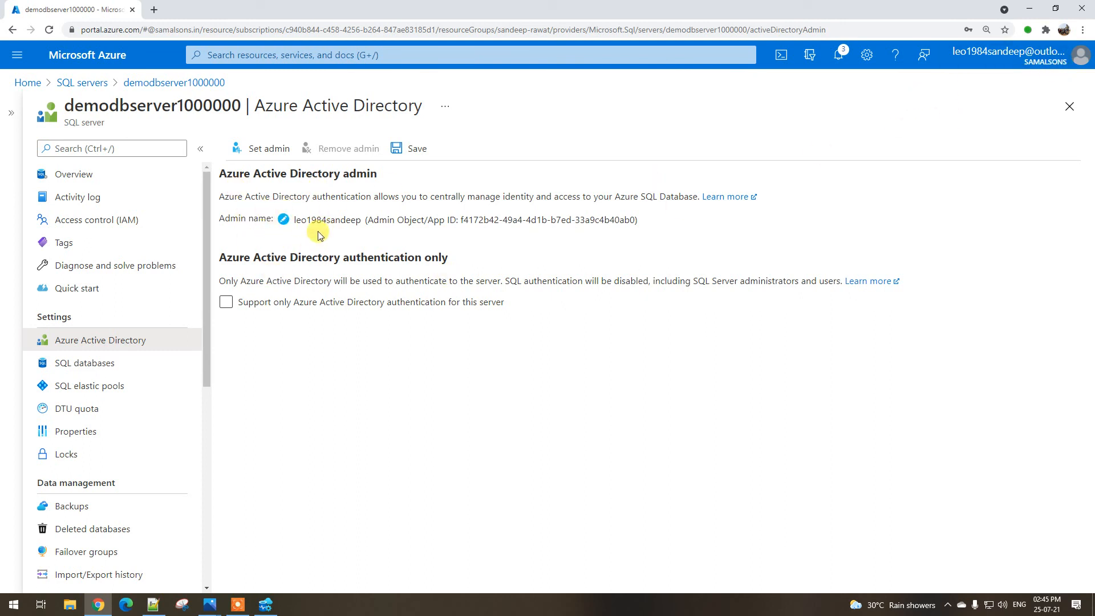
{"action": "left_click", "coordinate": [409, 148]}
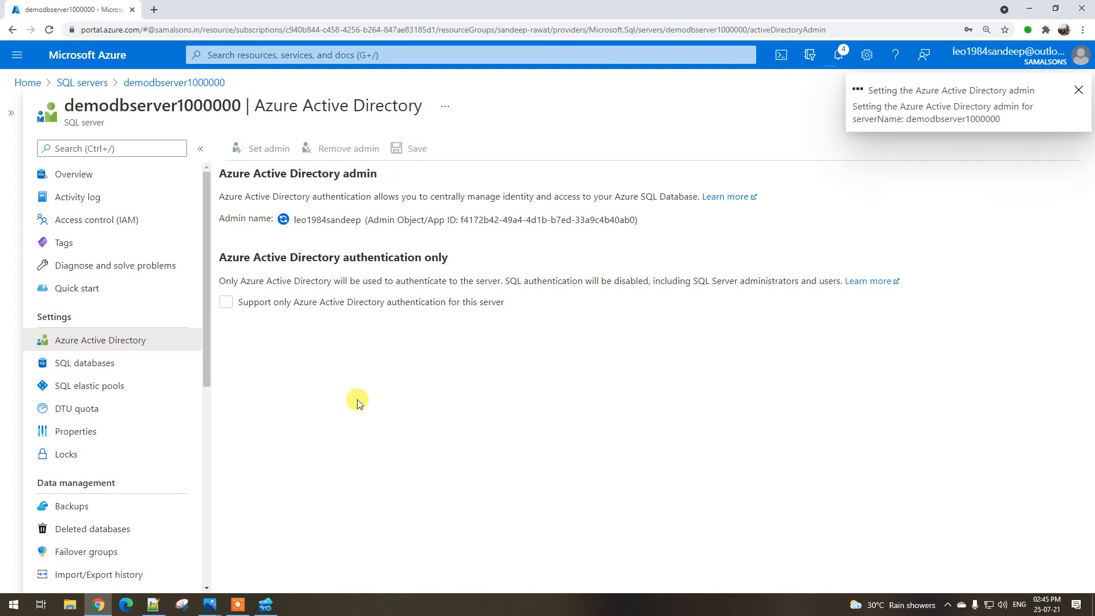
Switch to Azure Data Studio, postpone the update restart, and examine the Azure Active Directory option among the connection's authentication types
{"action": "left_click", "coordinate": [267, 605]}
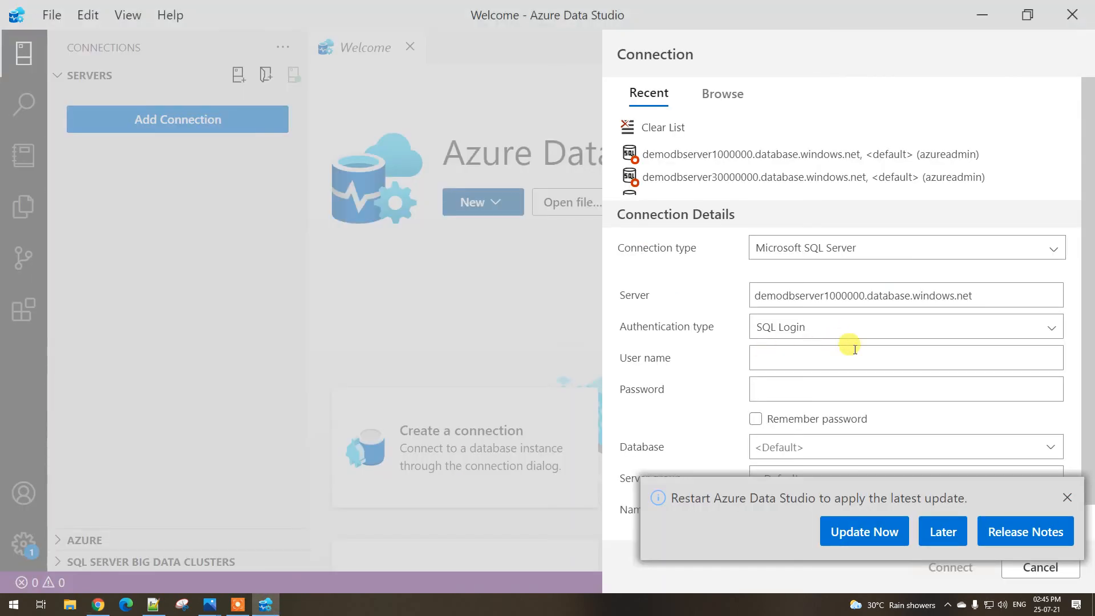
{"action": "left_click", "coordinate": [959, 529]}
{"action": "left_click", "coordinate": [953, 328]}
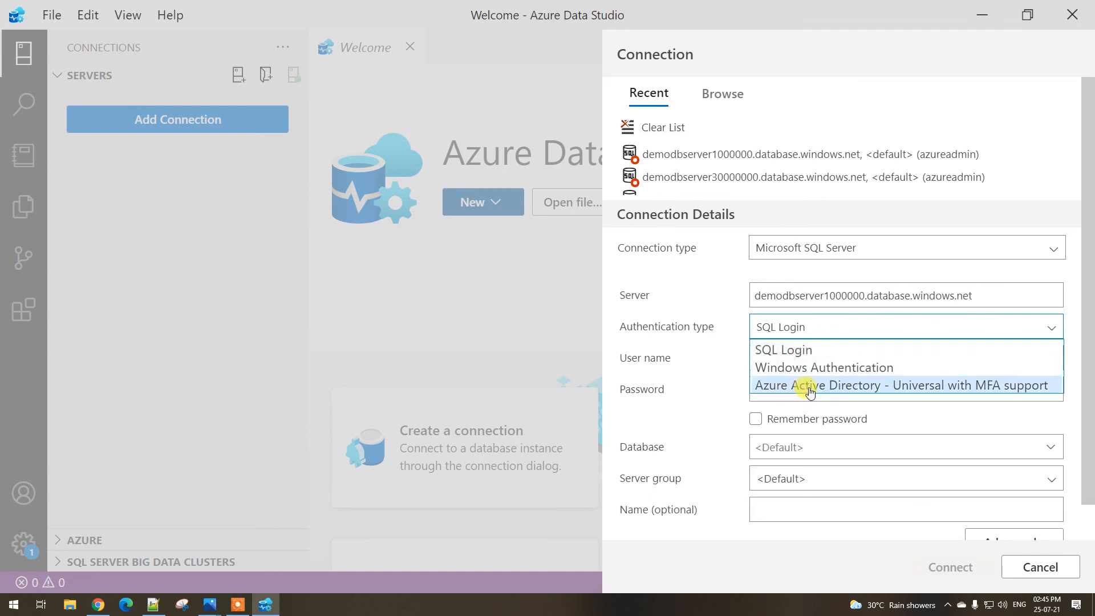
{"action": "left_click", "coordinate": [893, 405]}
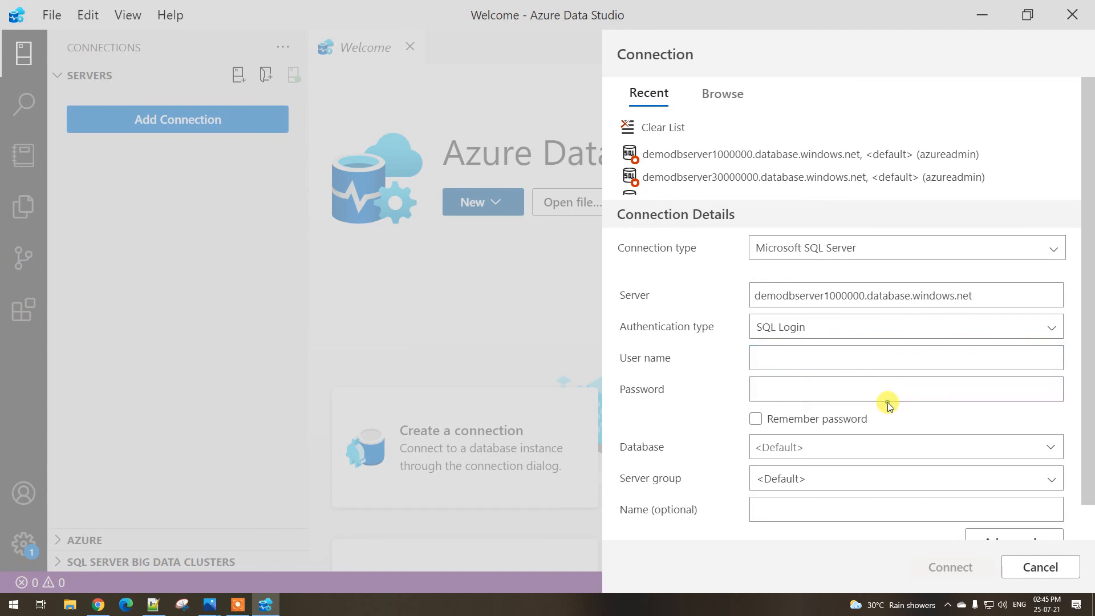
{"action": "left_click", "coordinate": [836, 329]}
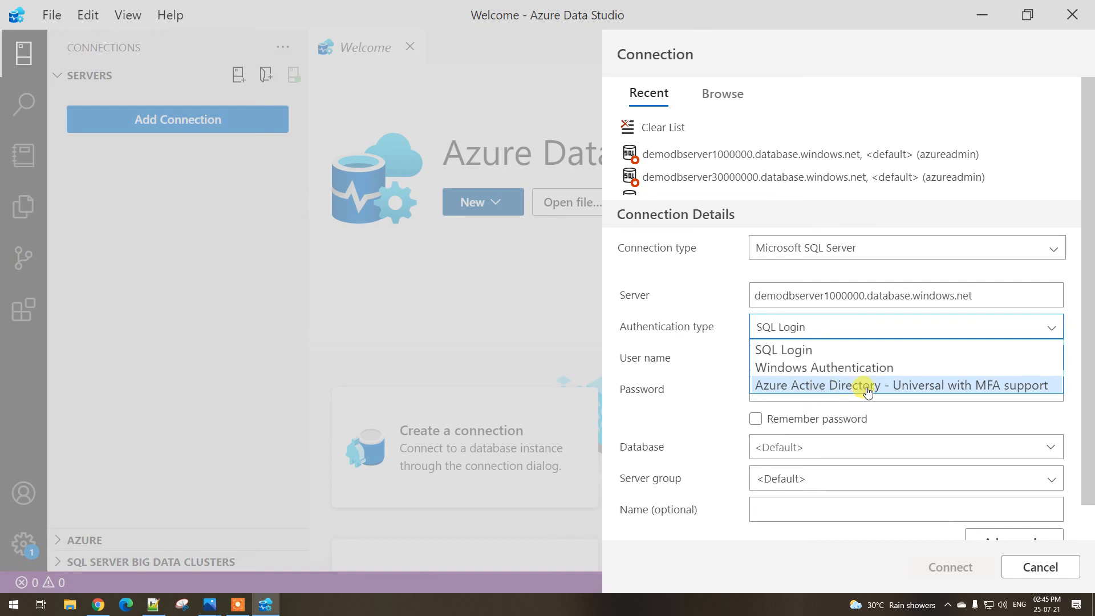
{"action": "left_click", "coordinate": [928, 408]}
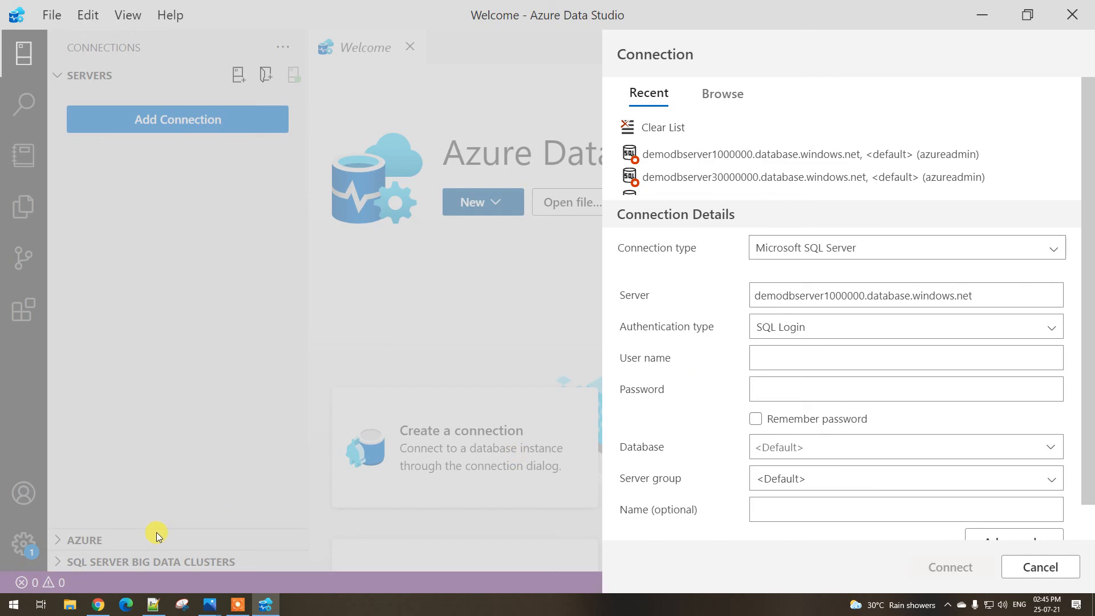
Check the Azure portal briefly, return to Azure Data Studio, and review the connection's authentication types again, keeping SQL Login
{"action": "left_click", "coordinate": [99, 606]}
{"action": "left_click", "coordinate": [266, 605]}
{"action": "left_click", "coordinate": [916, 327]}
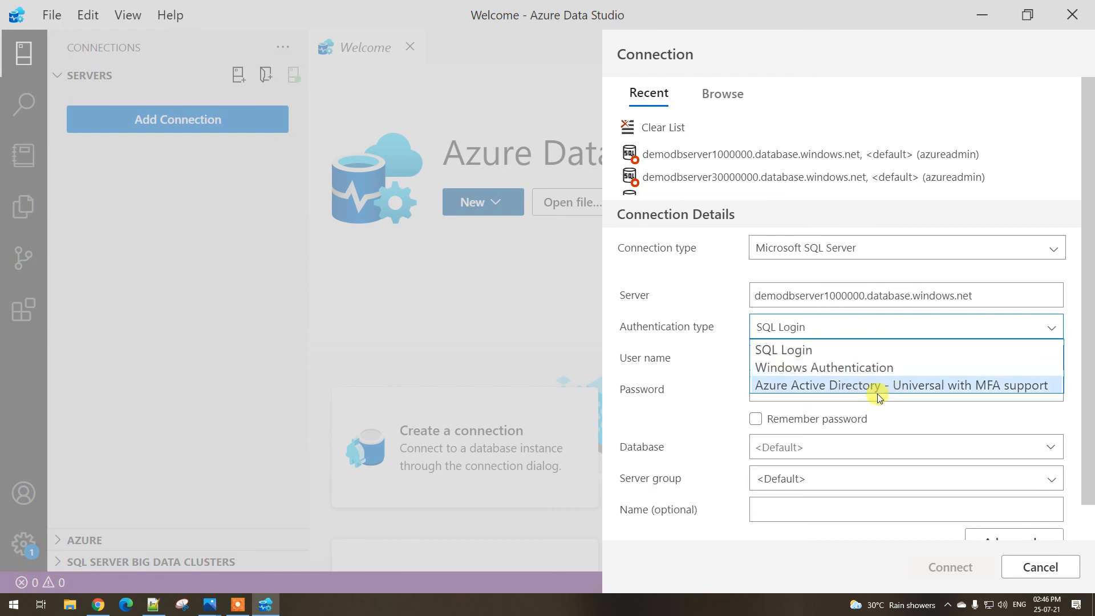
{"action": "left_click", "coordinate": [700, 377]}
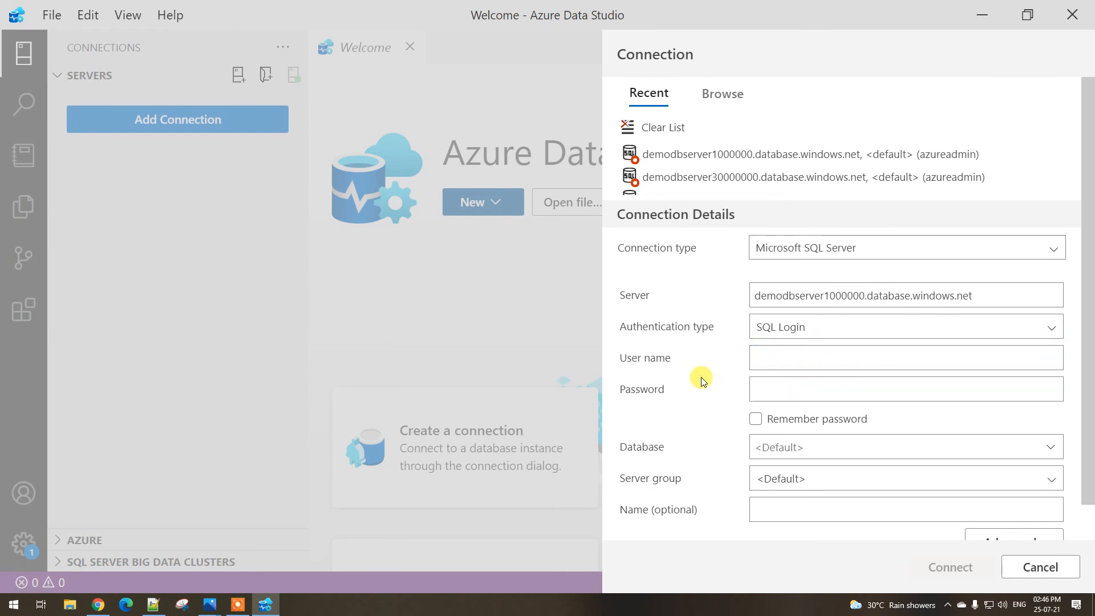
Check the connection's authentication types once more and dismiss the new connection to demodbserver1000000.database.windows.net
{"action": "left_click", "coordinate": [856, 327]}
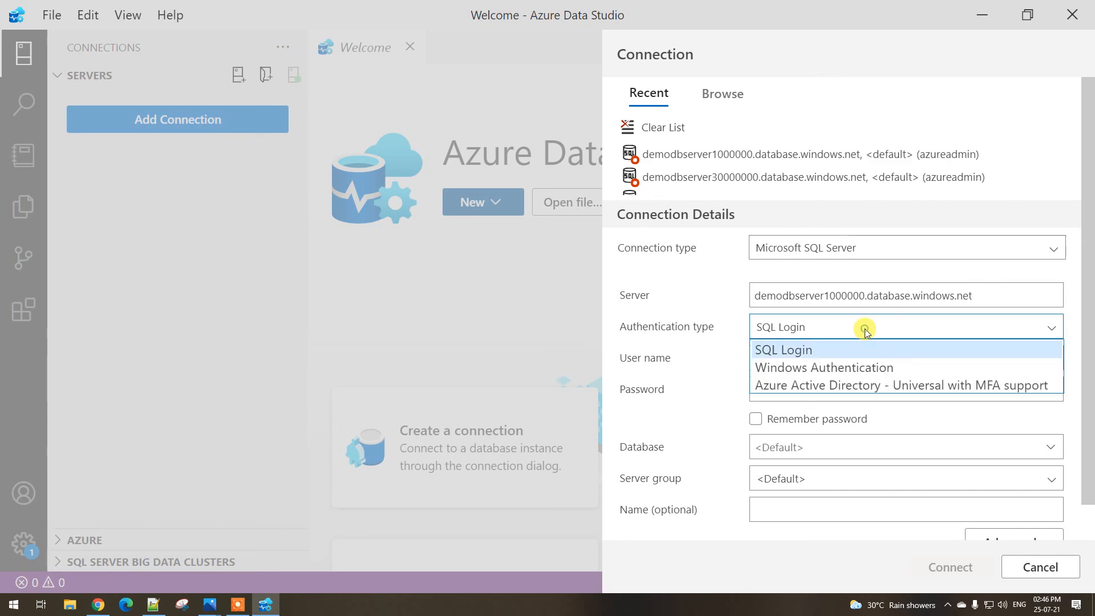
{"action": "left_click", "coordinate": [684, 396]}
{"action": "left_click", "coordinate": [1041, 568]}
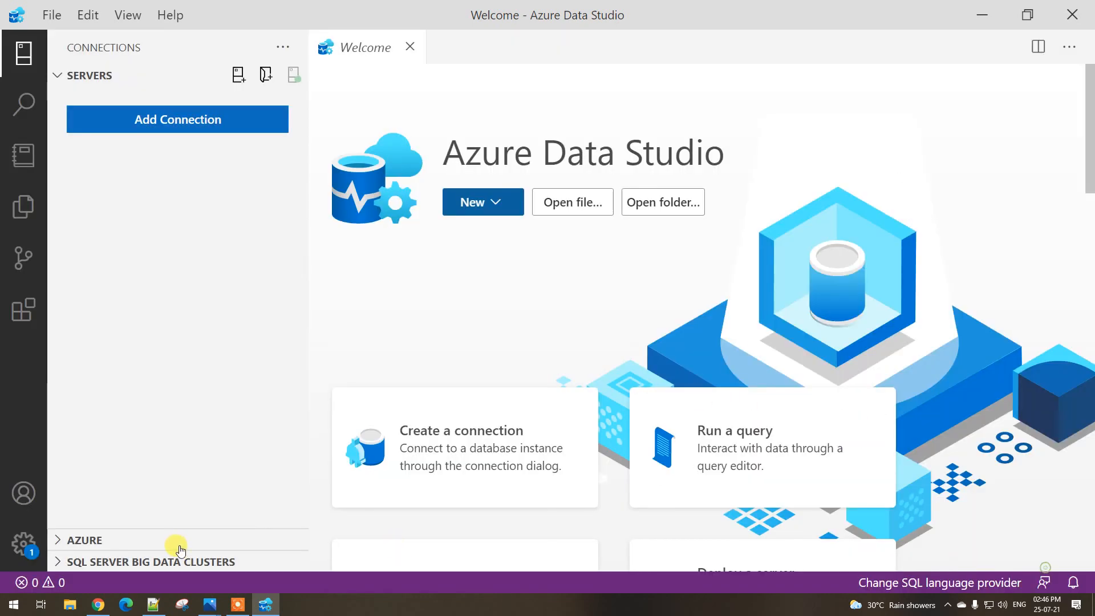
Switch to the Azure portal and examine demodbserver1000000's Azure Active Directory admin and the Azure Active Directory authentication only section
{"action": "left_click", "coordinate": [99, 604]}
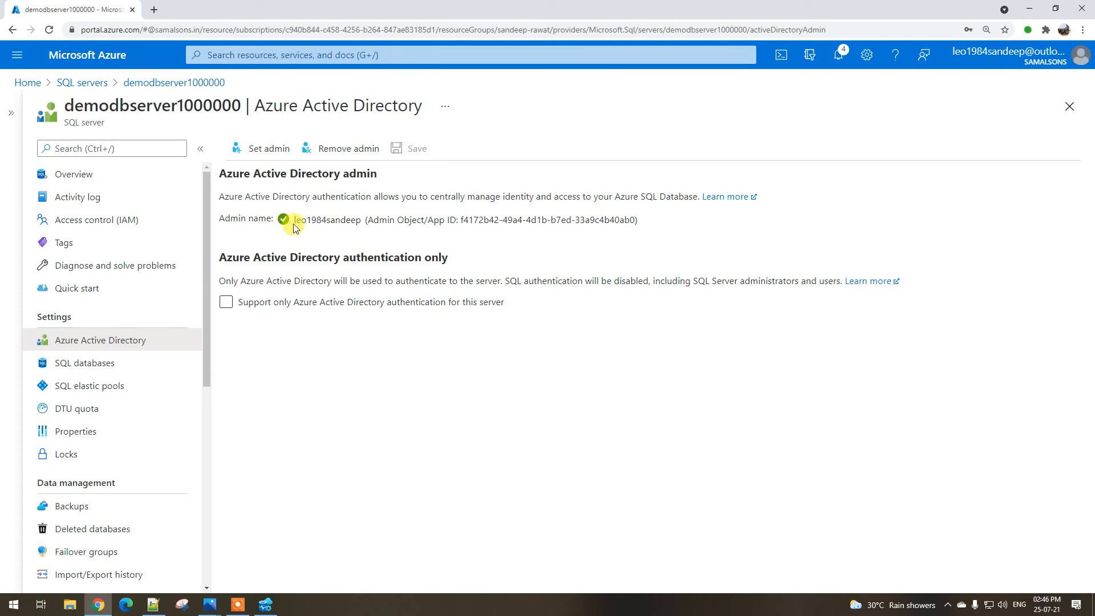
{"action": "left_click_drag", "start_coordinate": [298, 221], "coordinate": [476, 215]}
{"action": "left_click", "coordinate": [325, 240]}
{"action": "left_click", "coordinate": [224, 303]}
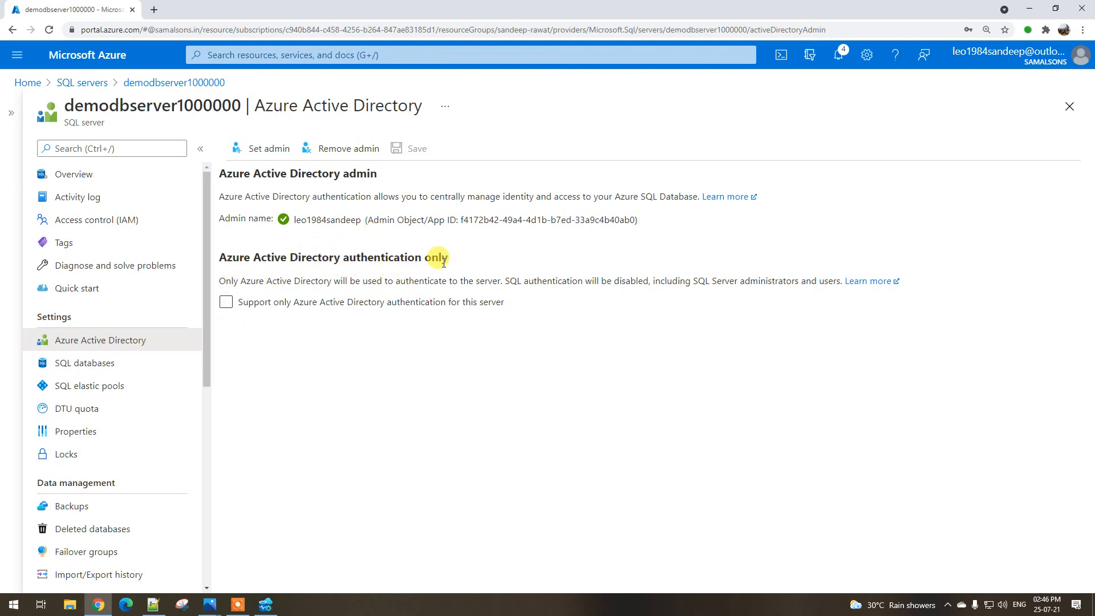
{"action": "left_click_drag", "start_coordinate": [298, 172], "coordinate": [356, 173]}
{"action": "left_click_drag", "start_coordinate": [405, 273], "coordinate": [438, 274]}
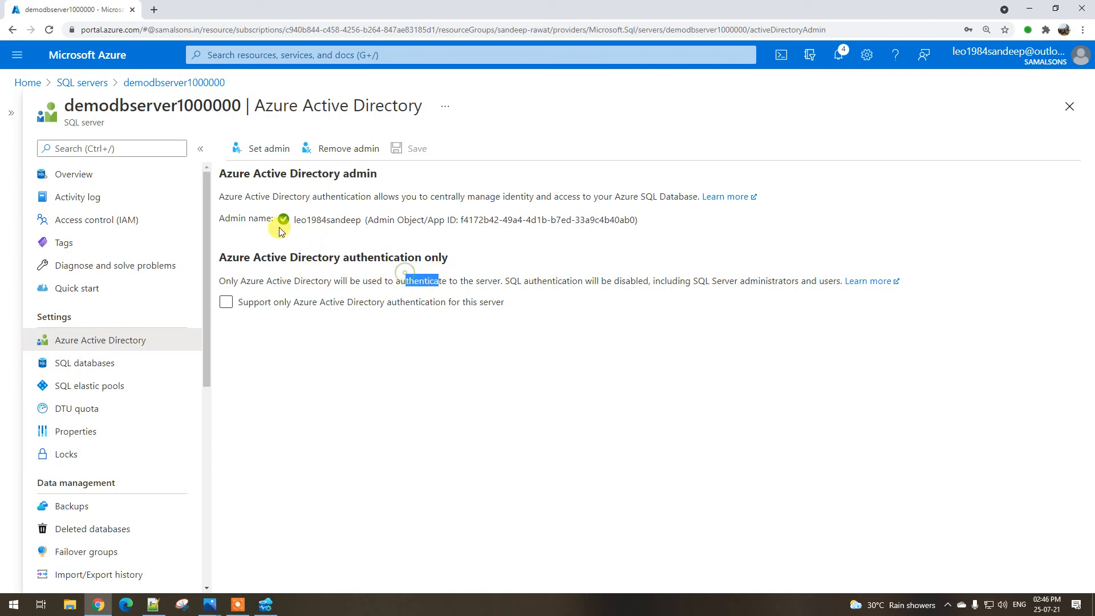
{"action": "left_click_drag", "start_coordinate": [232, 173], "coordinate": [341, 174]}
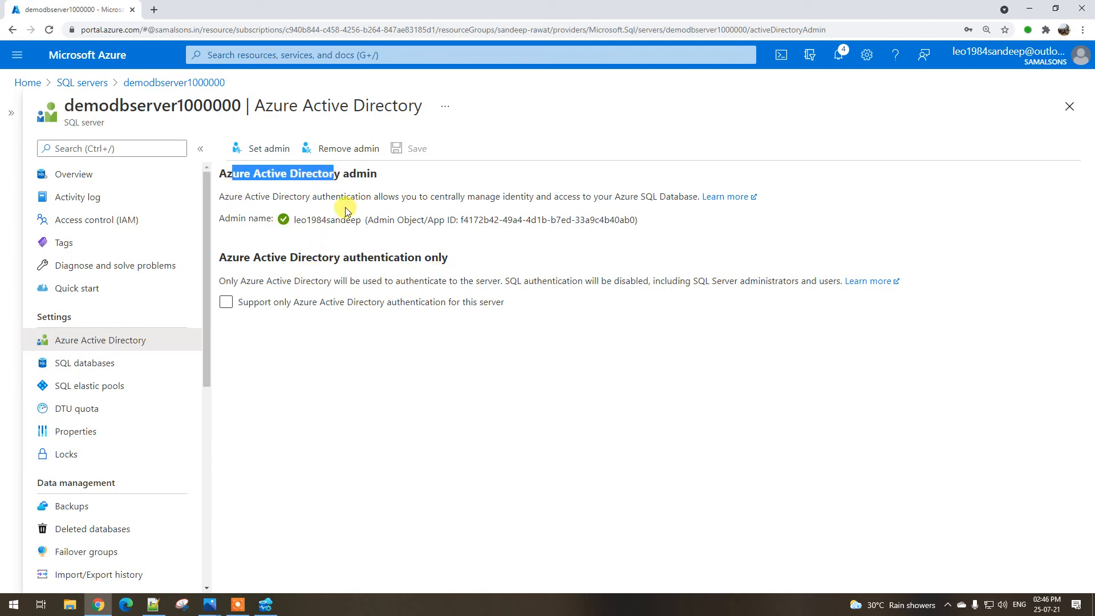
{"action": "left_click", "coordinate": [342, 205]}
Switch to Azure Data Studio, begin a new connection, and list its authentication types
{"action": "left_click", "coordinate": [265, 604]}
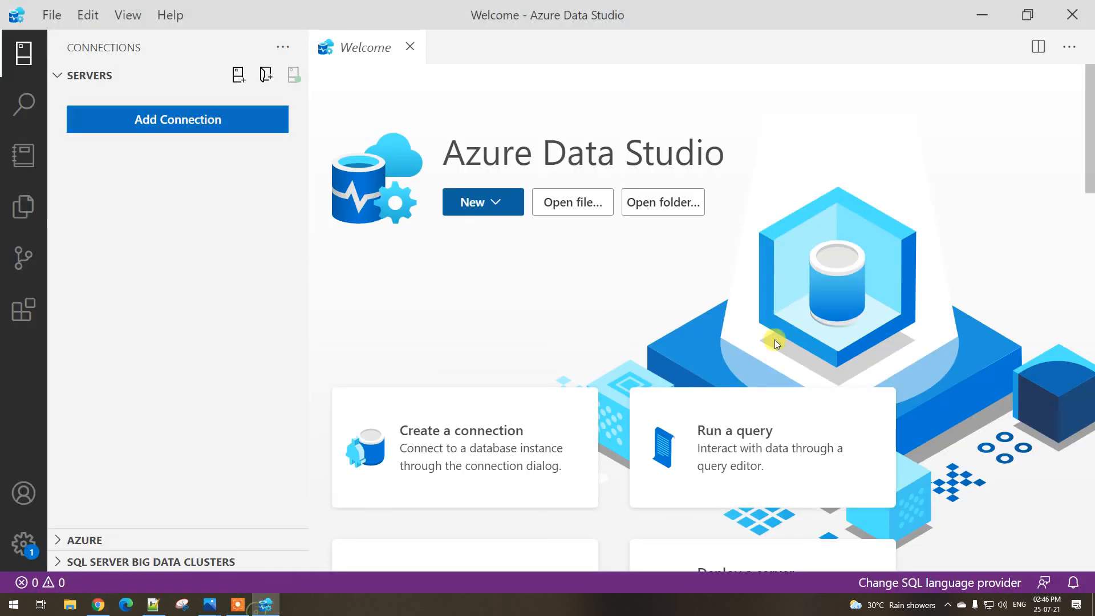
{"action": "left_click", "coordinate": [193, 122]}
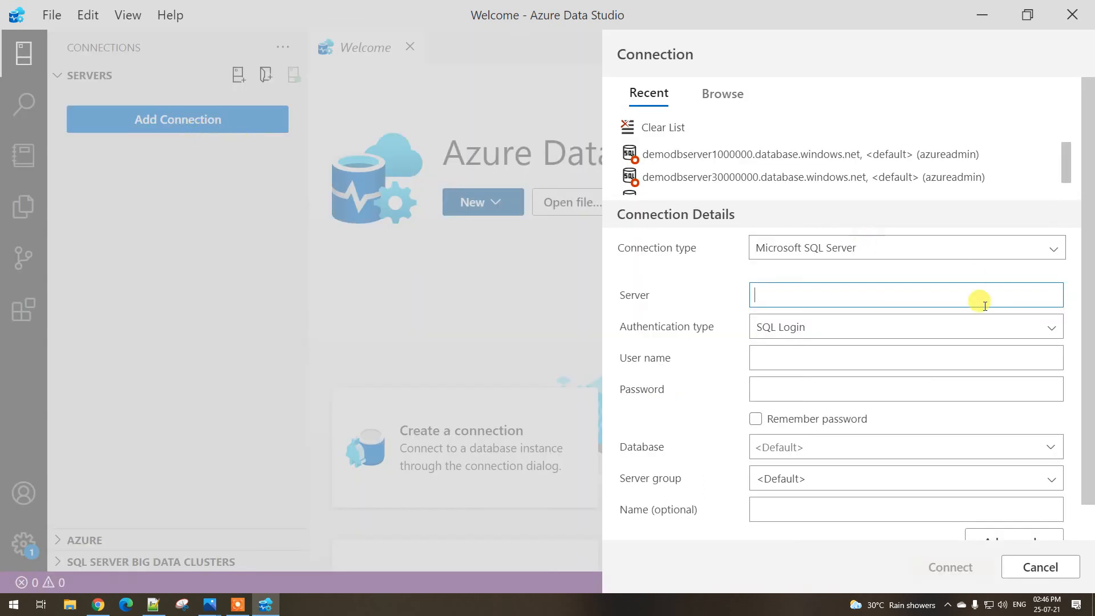
{"action": "left_click", "coordinate": [881, 325]}
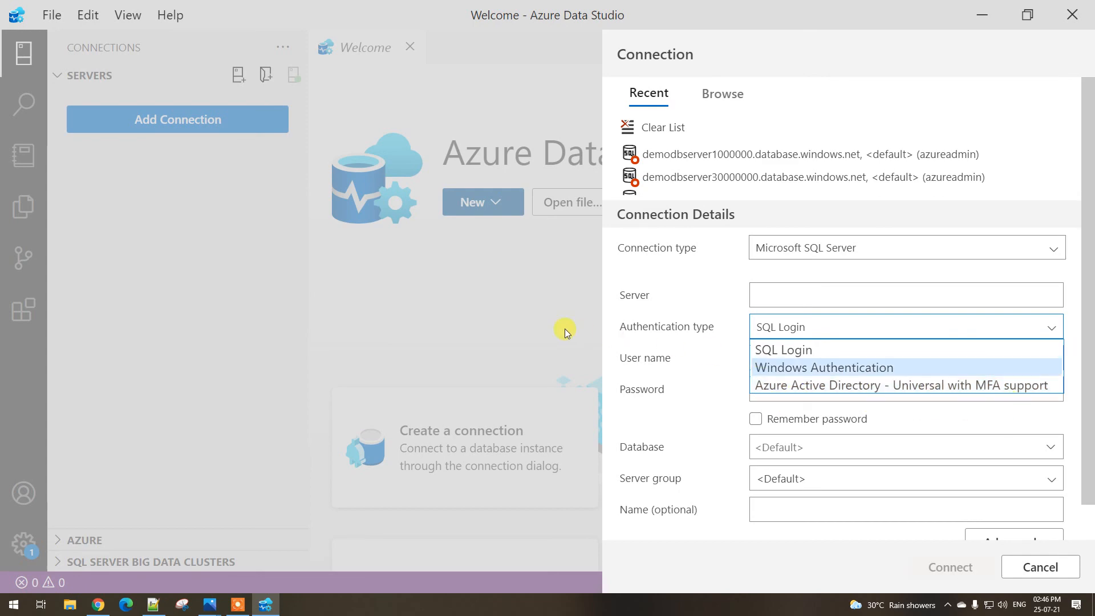
Return to the Azure portal and examine the option to support only Azure Active Directory authentication for this server
{"action": "left_click", "coordinate": [98, 604]}
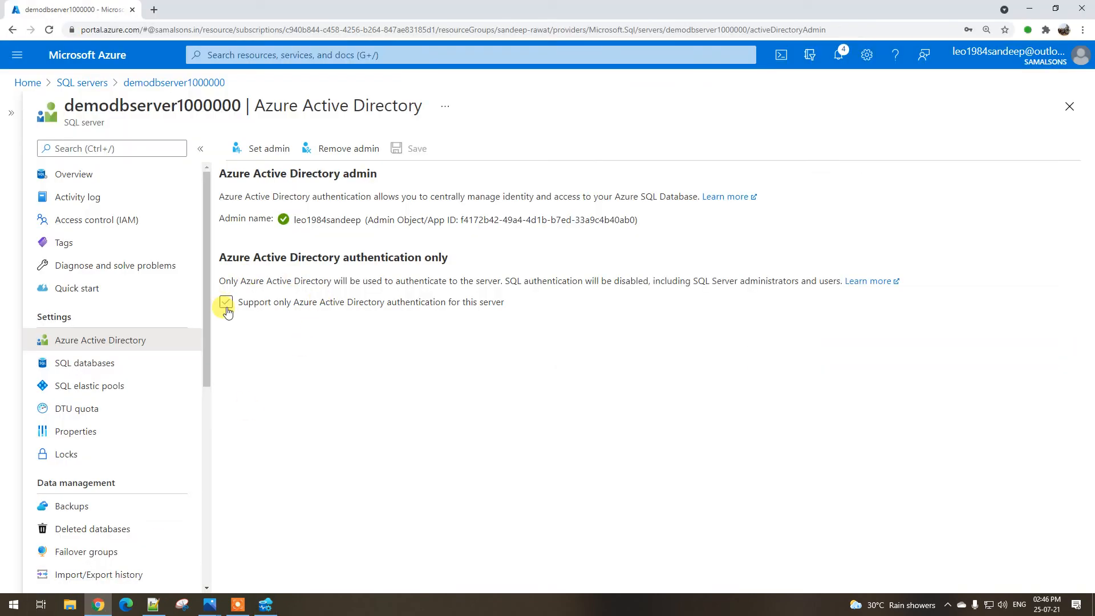
{"action": "left_click_drag", "start_coordinate": [236, 264], "coordinate": [433, 259]}
{"action": "left_click", "coordinate": [443, 262]}
{"action": "left_click", "coordinate": [253, 312]}
Switch back to Azure Data Studio and compare SQL Login with Azure Active Directory - Universal with MFA support, keeping SQL Login
{"action": "left_click", "coordinate": [265, 605]}
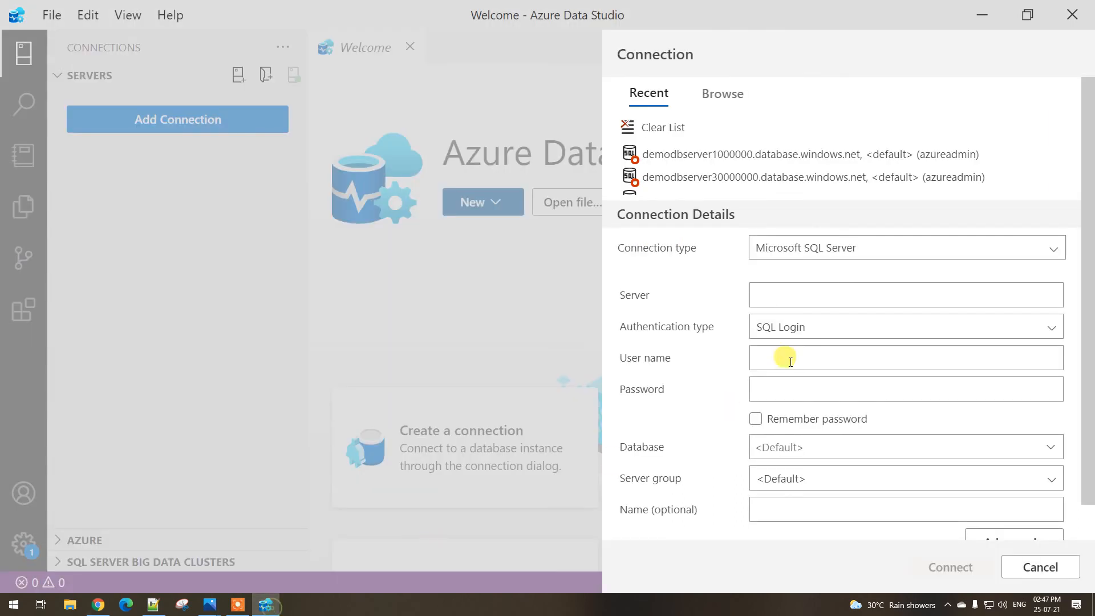
{"action": "left_click", "coordinate": [814, 334]}
{"action": "left_click", "coordinate": [705, 358]}
{"action": "left_click", "coordinate": [765, 332]}
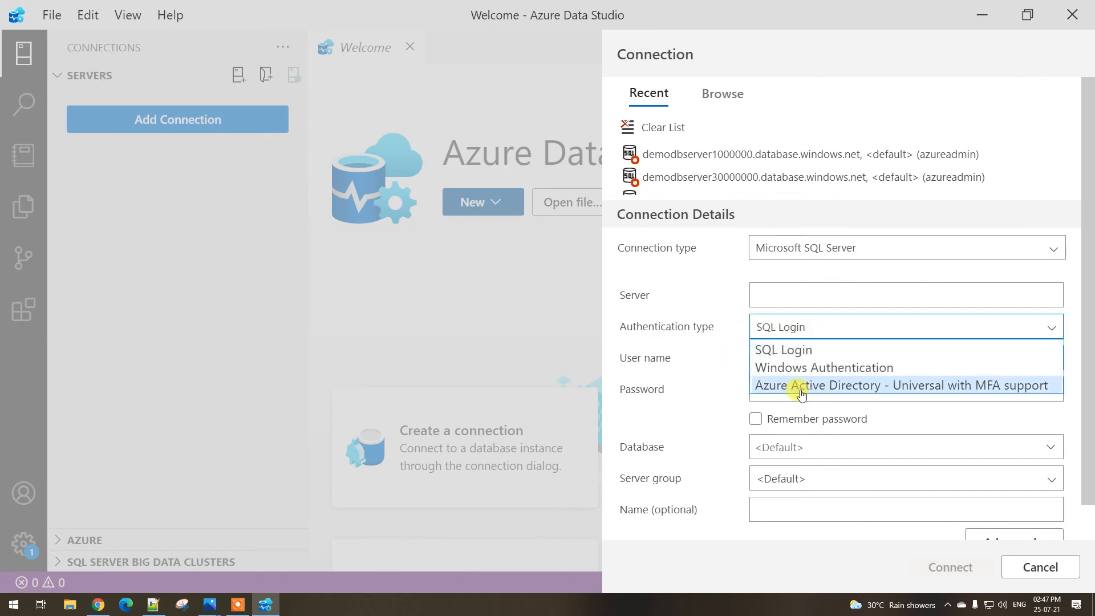
{"action": "left_click", "coordinate": [701, 390]}
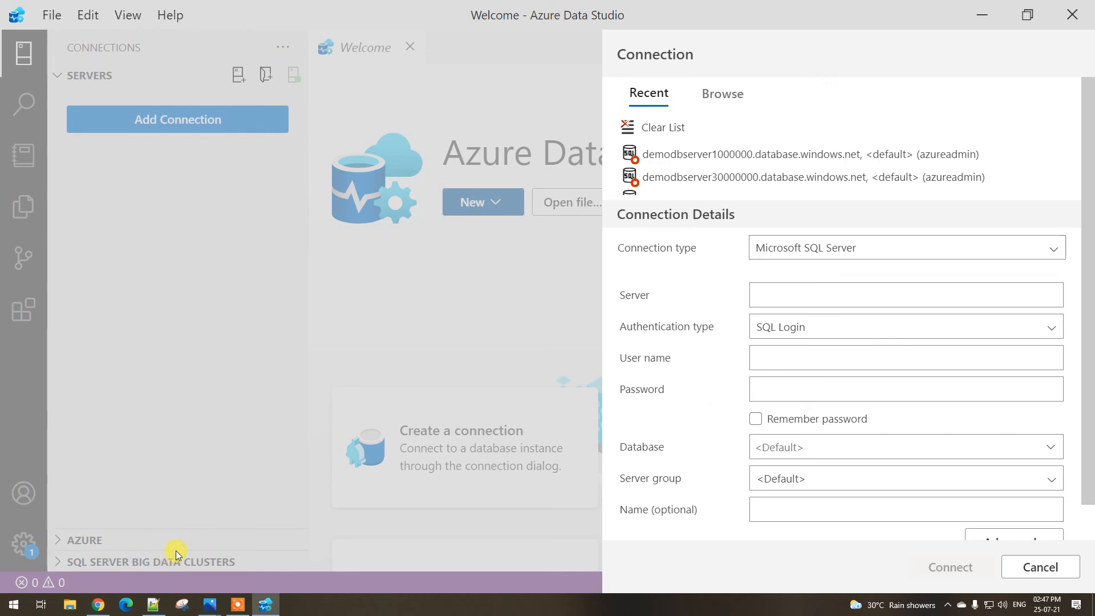
In the Azure portal, read how Azure Active Directory authentication only affects SQL authentication on the server
{"action": "left_click", "coordinate": [98, 605]}
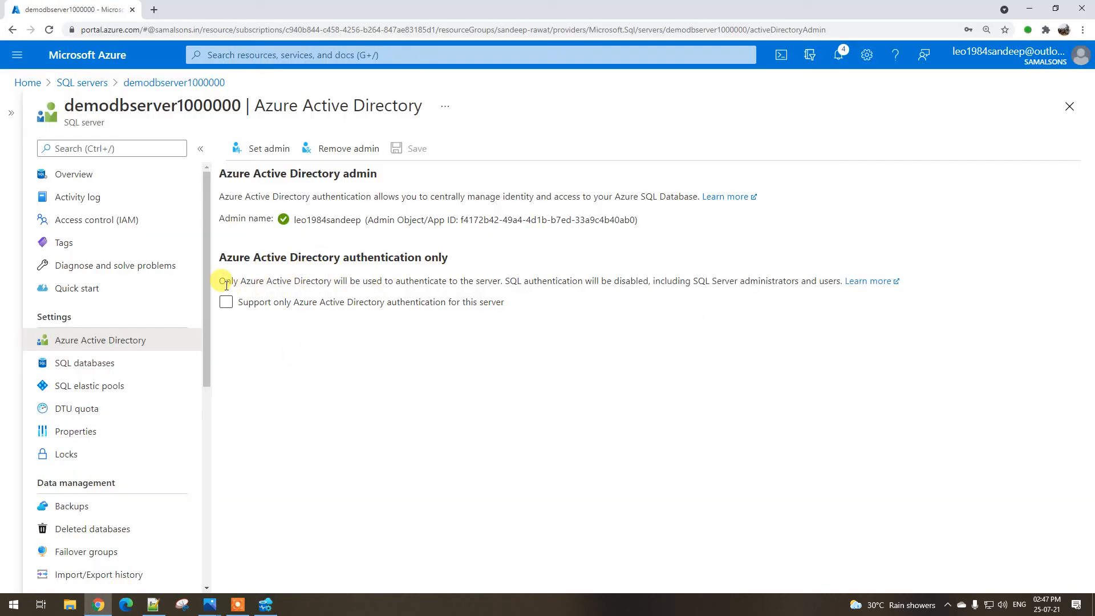
{"action": "left_click_drag", "start_coordinate": [225, 280], "coordinate": [342, 284]}
{"action": "left_click", "coordinate": [323, 296]}
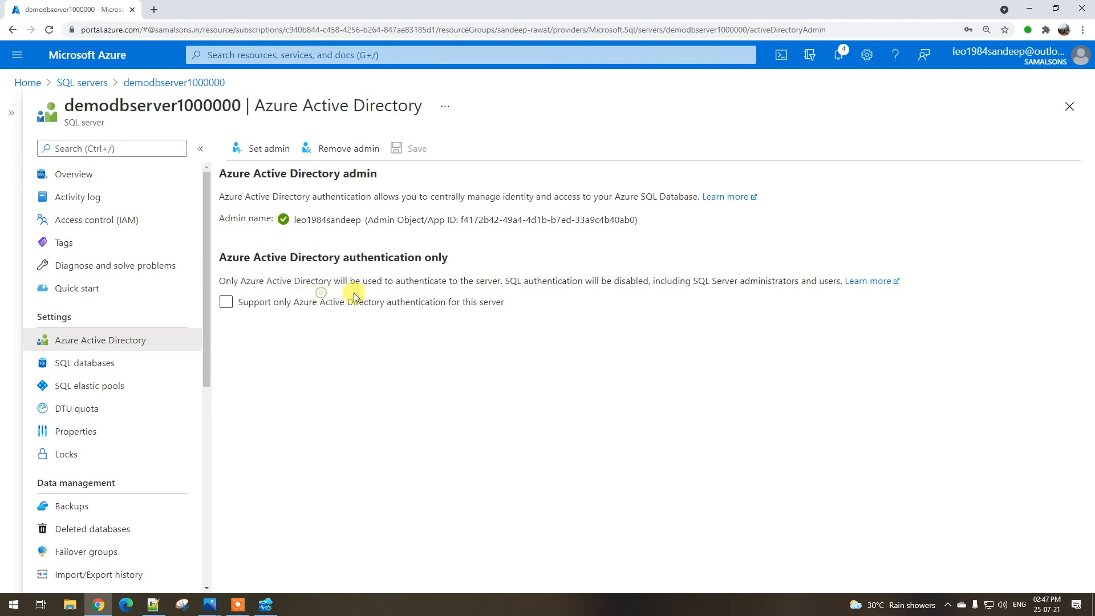
{"action": "left_click_drag", "start_coordinate": [510, 282], "coordinate": [581, 292]}
{"action": "left_click", "coordinate": [526, 282]}
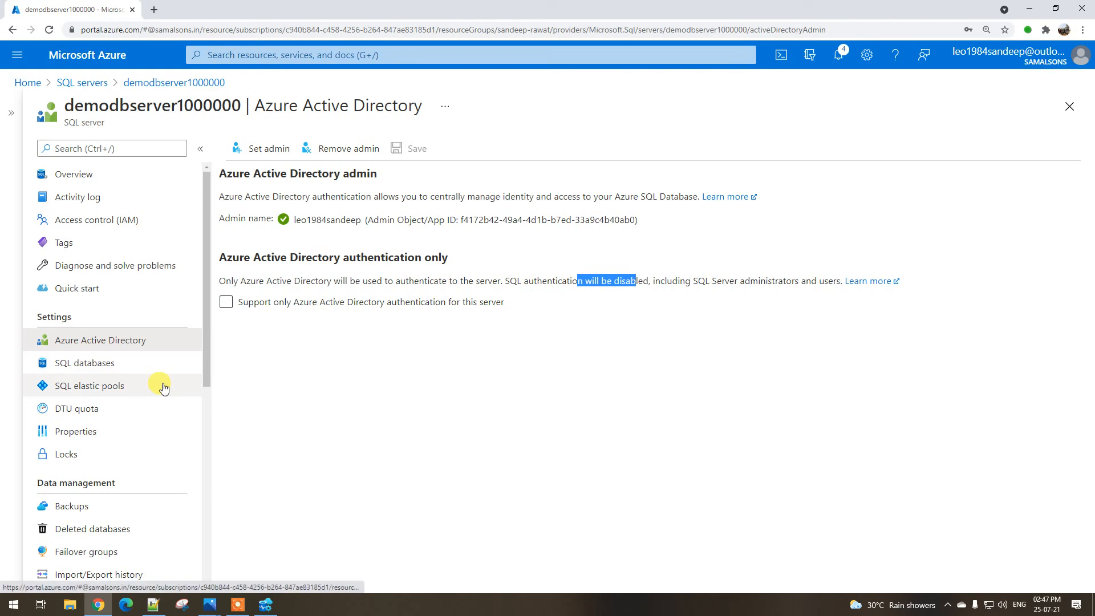
Look through the server's settings list and open the demodb2000000 database from its SQL databases
{"action": "scroll", "coordinate": [163, 385], "scroll_direction": "down", "scroll_amount": 3}
{"action": "scroll", "coordinate": [164, 385], "scroll_direction": "down", "scroll_amount": 2}
{"action": "scroll", "coordinate": [157, 383], "scroll_direction": "up", "scroll_amount": 5}
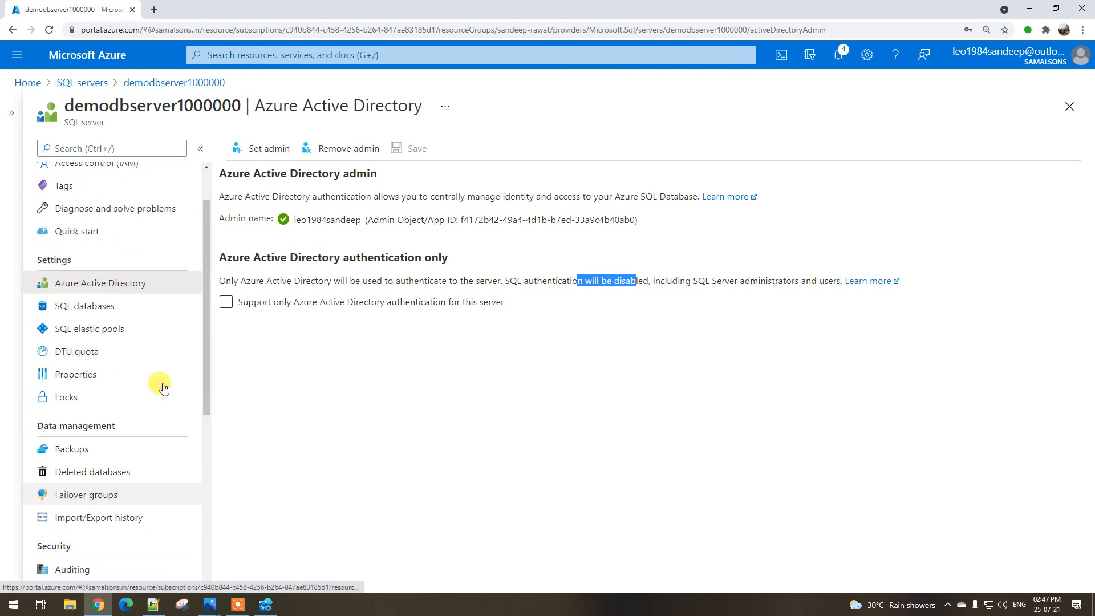
{"action": "left_click", "coordinate": [93, 361]}
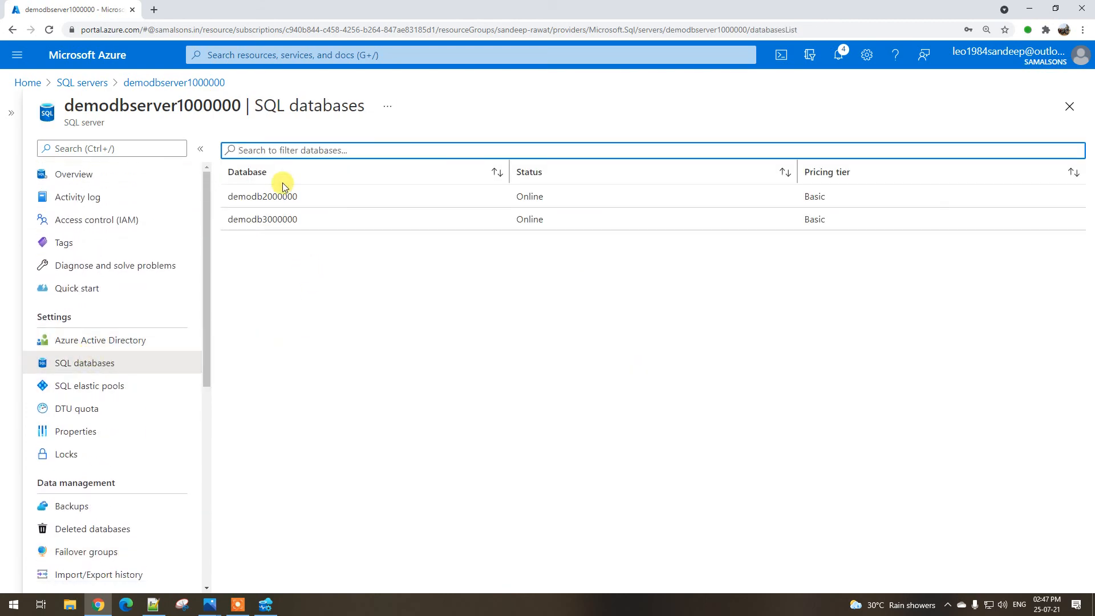
{"action": "left_click", "coordinate": [283, 200]}
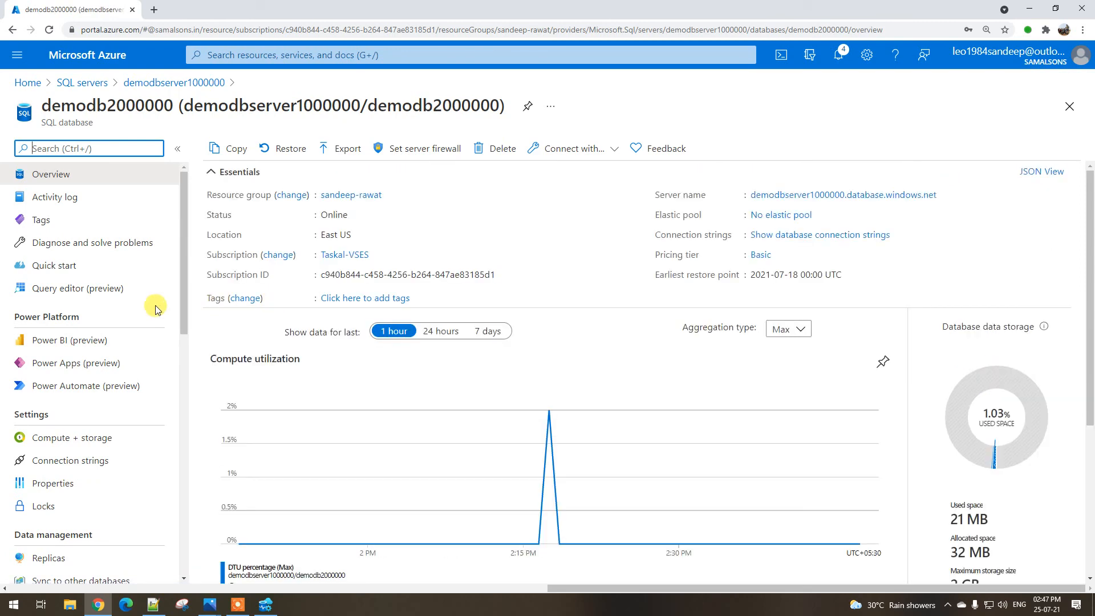
Review demodb2000000's Power Platform integrations: Power BI, Power Apps and Power Automate
{"action": "scroll", "coordinate": [155, 309], "scroll_direction": "down", "scroll_amount": 1}
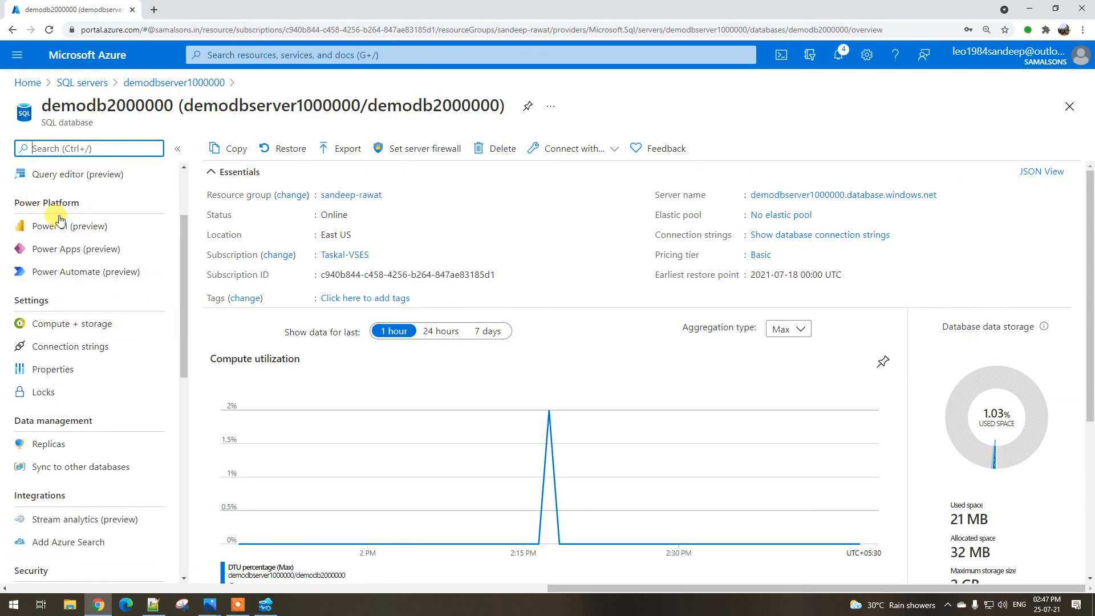
{"action": "left_click", "coordinate": [84, 228]}
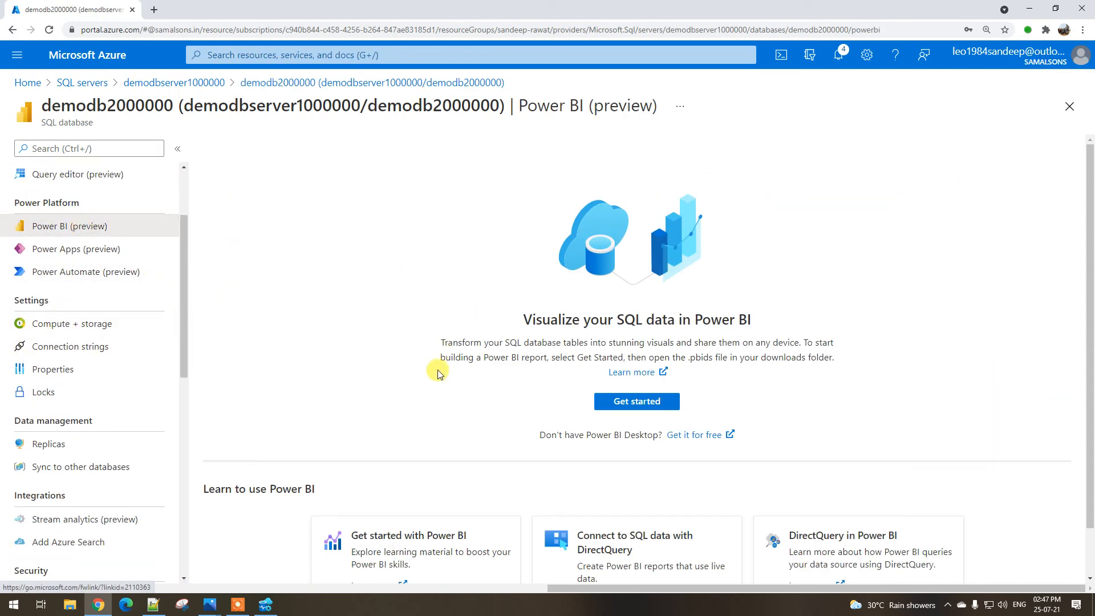
{"action": "left_click", "coordinate": [101, 249]}
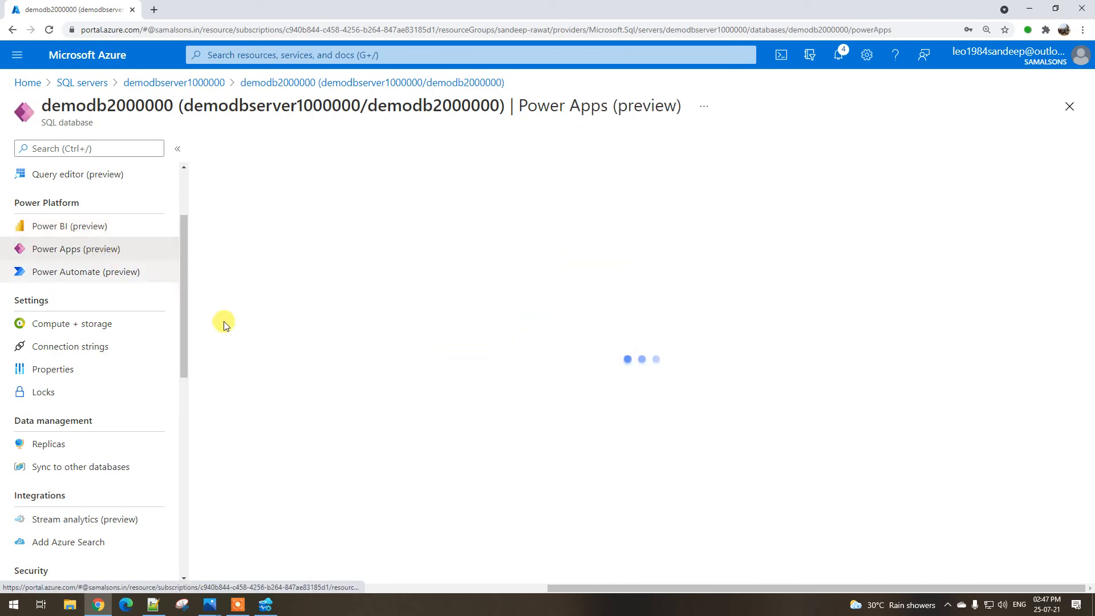
{"action": "left_click", "coordinate": [77, 272]}
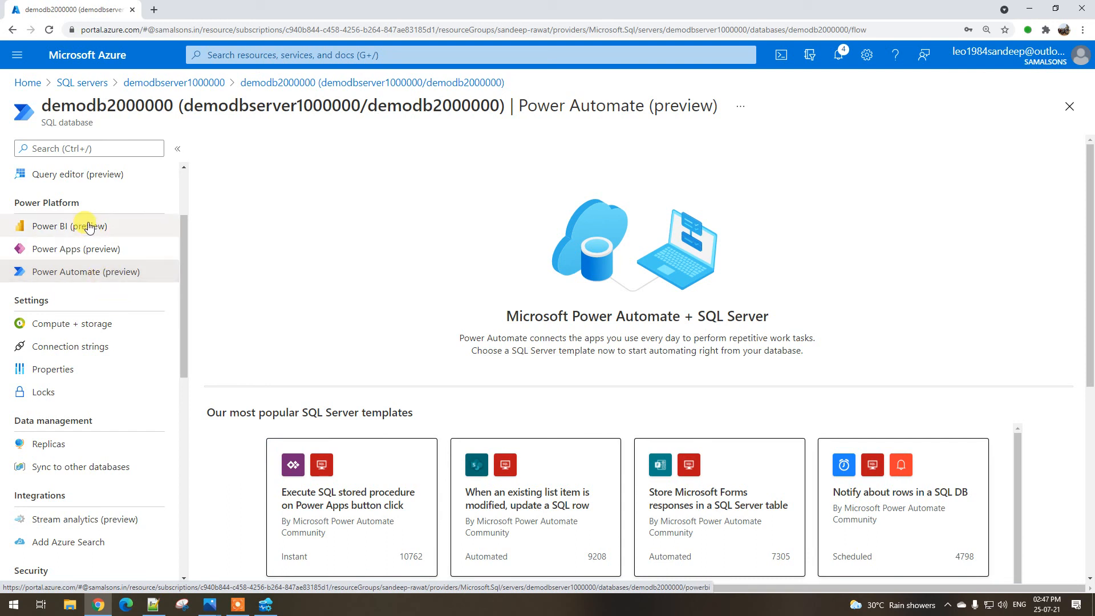
Examine demodb2000000's compute and storage configuration, including backup storage redundancy and the available service tiers, keeping the Basic tier
{"action": "left_click", "coordinate": [74, 324]}
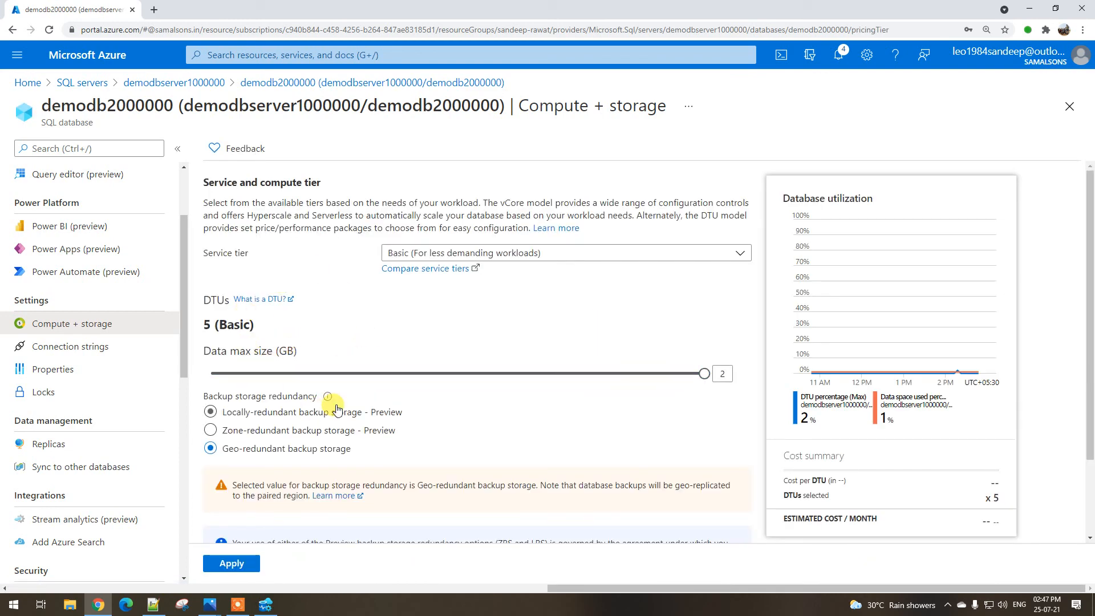
{"action": "scroll", "coordinate": [327, 399], "scroll_direction": "down", "scroll_amount": 1}
{"action": "scroll", "coordinate": [327, 401], "scroll_direction": "down", "scroll_amount": 1}
{"action": "scroll", "coordinate": [256, 402], "scroll_direction": "up", "scroll_amount": 2}
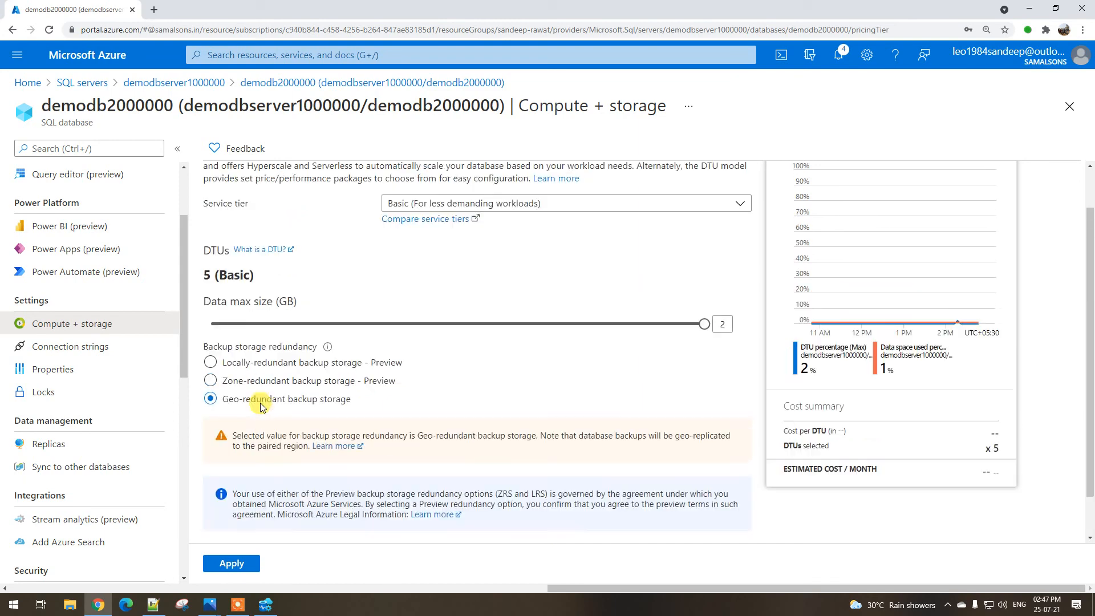
{"action": "left_click", "coordinate": [426, 252]}
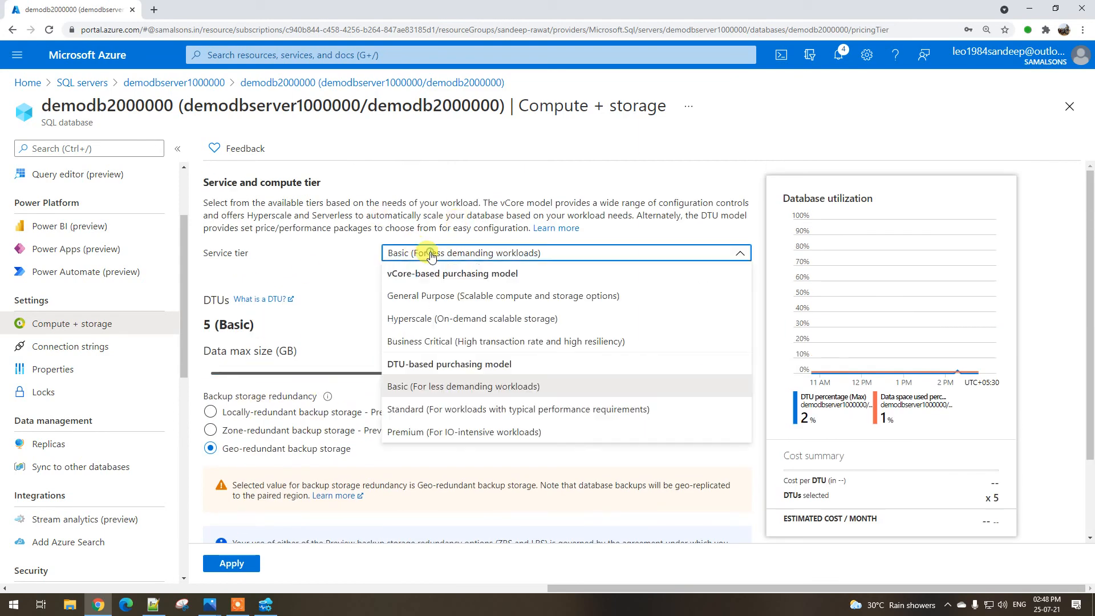
{"action": "left_click", "coordinate": [346, 298]}
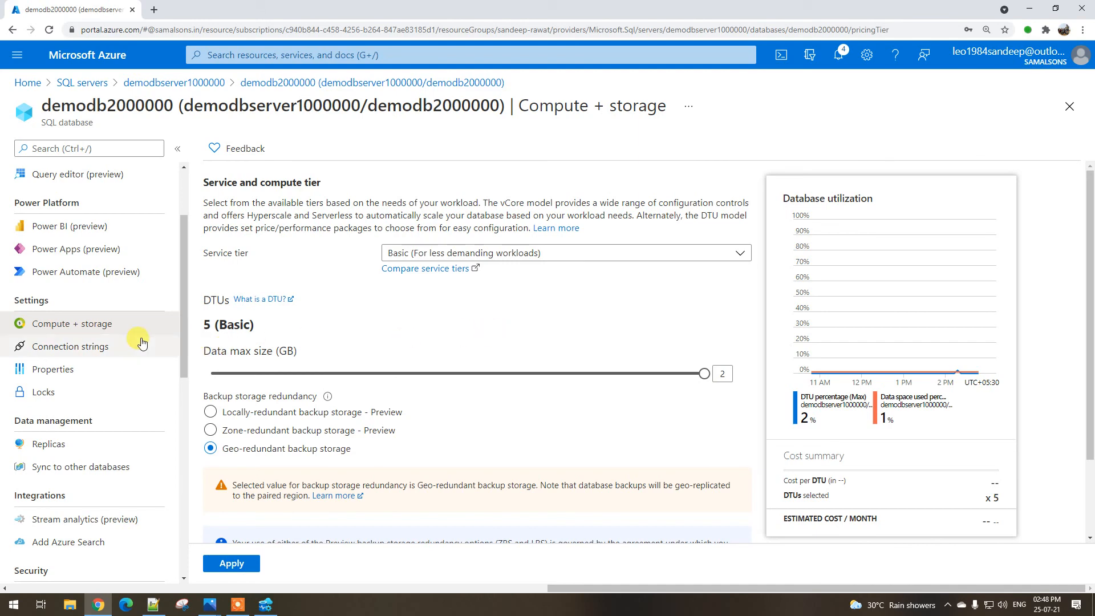
Review demodb2000000's connection strings for JDBC, ODBC, PHP and Go, and return to the ADO.NET ones
{"action": "left_click", "coordinate": [87, 348]}
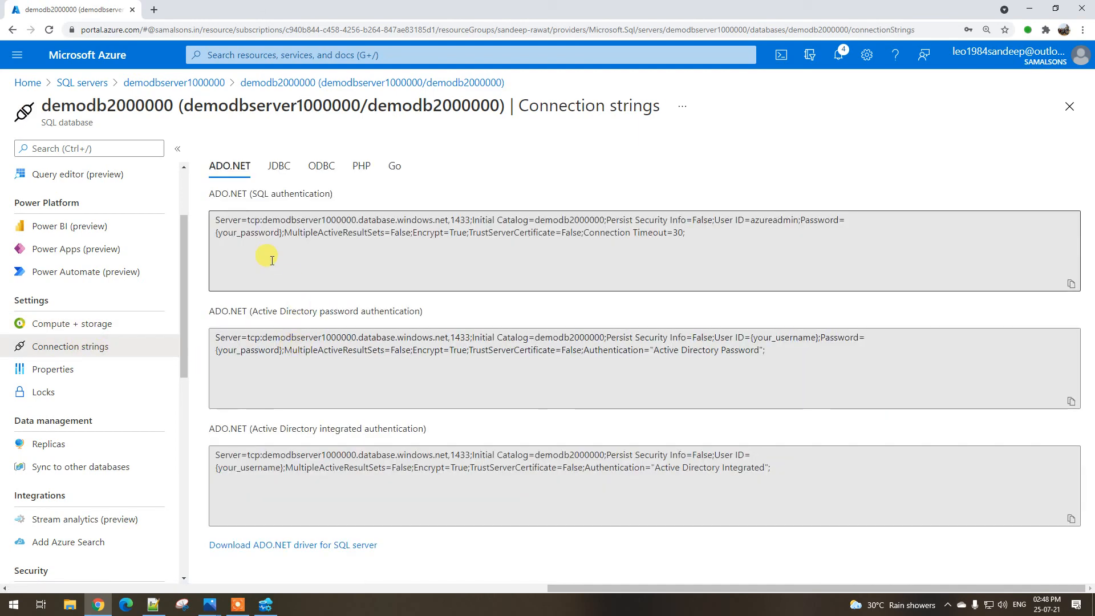
{"action": "left_click", "coordinate": [276, 166]}
{"action": "left_click", "coordinate": [314, 166]}
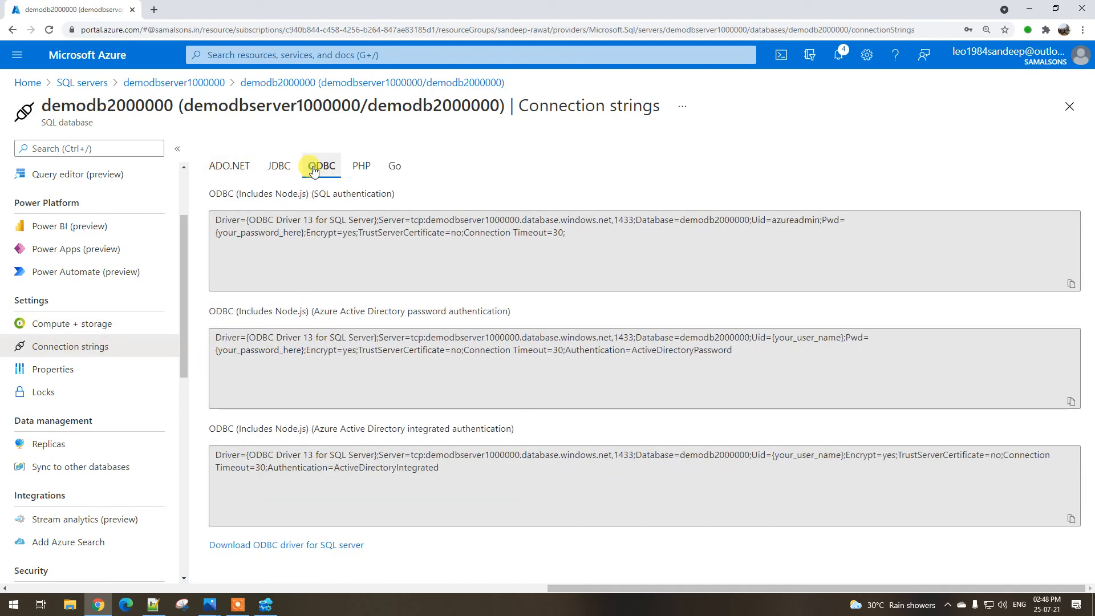
{"action": "left_click", "coordinate": [358, 167]}
{"action": "left_click", "coordinate": [388, 168]}
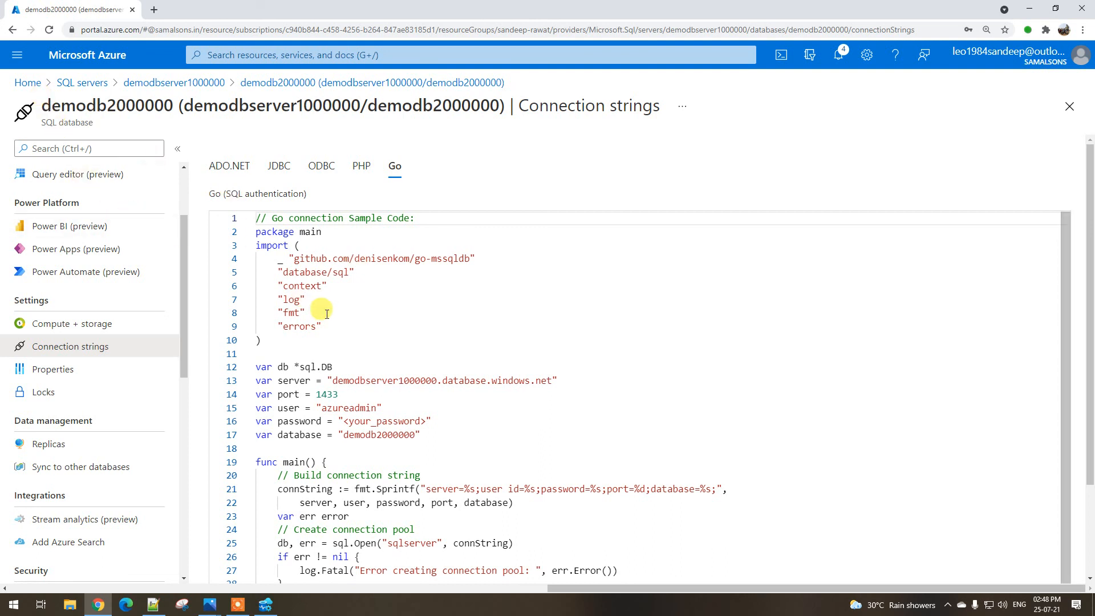
{"action": "left_click", "coordinate": [231, 166]}
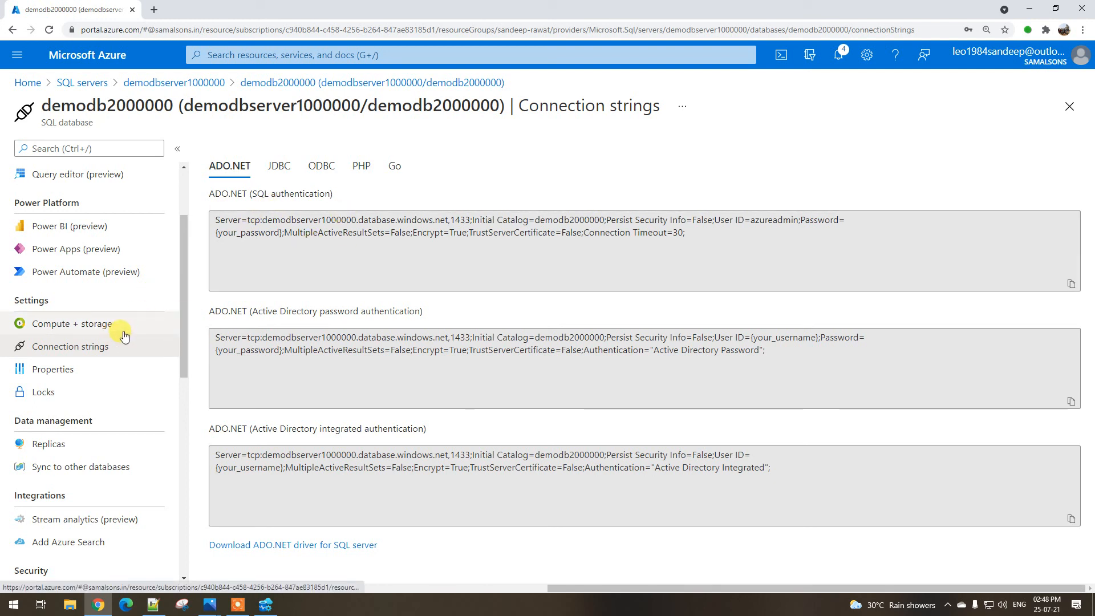
View demodb2000000's geo replicas and its settings for syncing to other databases
{"action": "scroll", "coordinate": [122, 330], "scroll_direction": "down", "scroll_amount": 2}
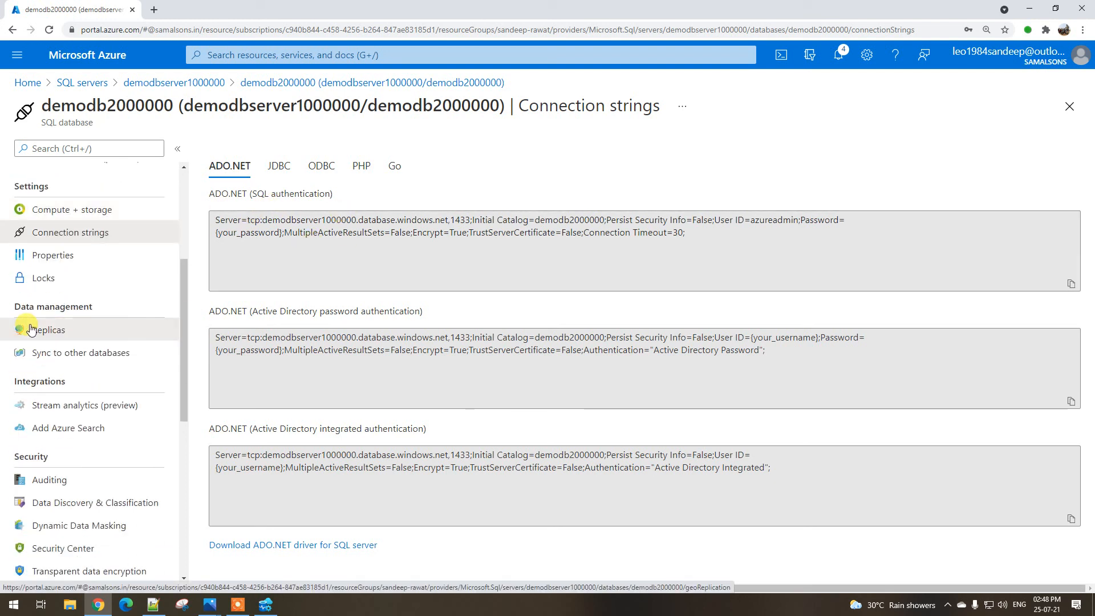
{"action": "left_click", "coordinate": [31, 330]}
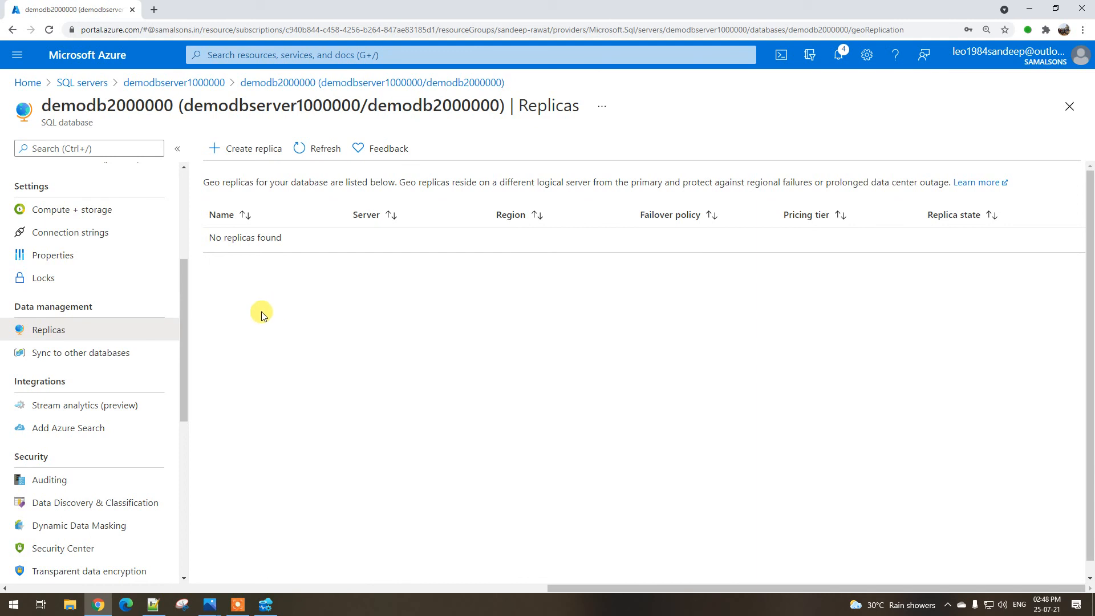
{"action": "left_click", "coordinate": [40, 354]}
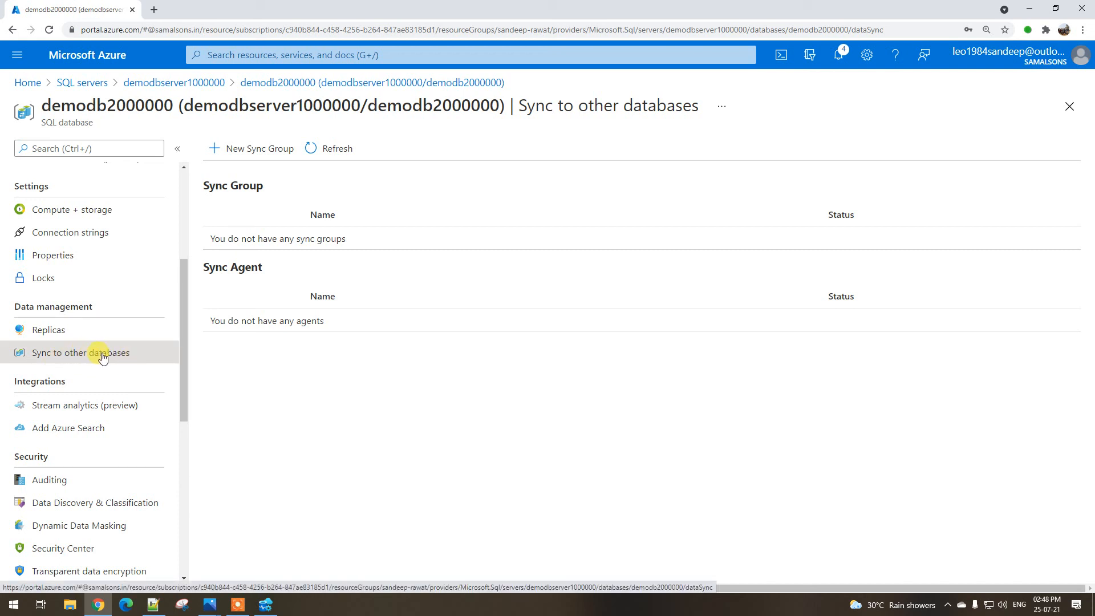
{"action": "scroll", "coordinate": [102, 356], "scroll_direction": "down", "scroll_amount": 1}
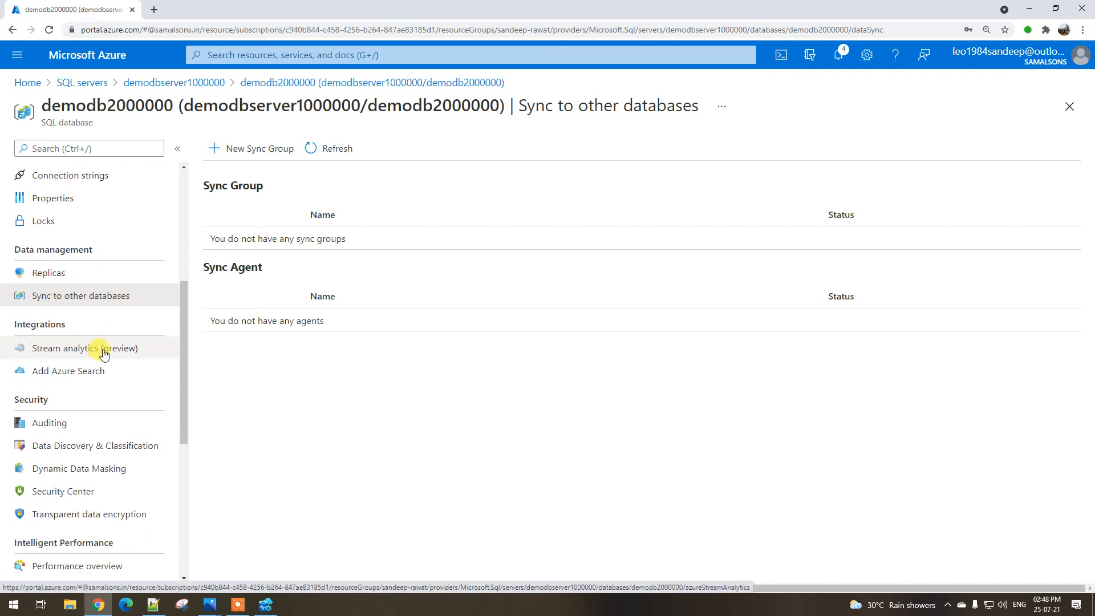
View demodb2000000's Stream analytics, Data Discovery & Classification, Dynamic Data Masking and Security Center pages
{"action": "left_click", "coordinate": [43, 349]}
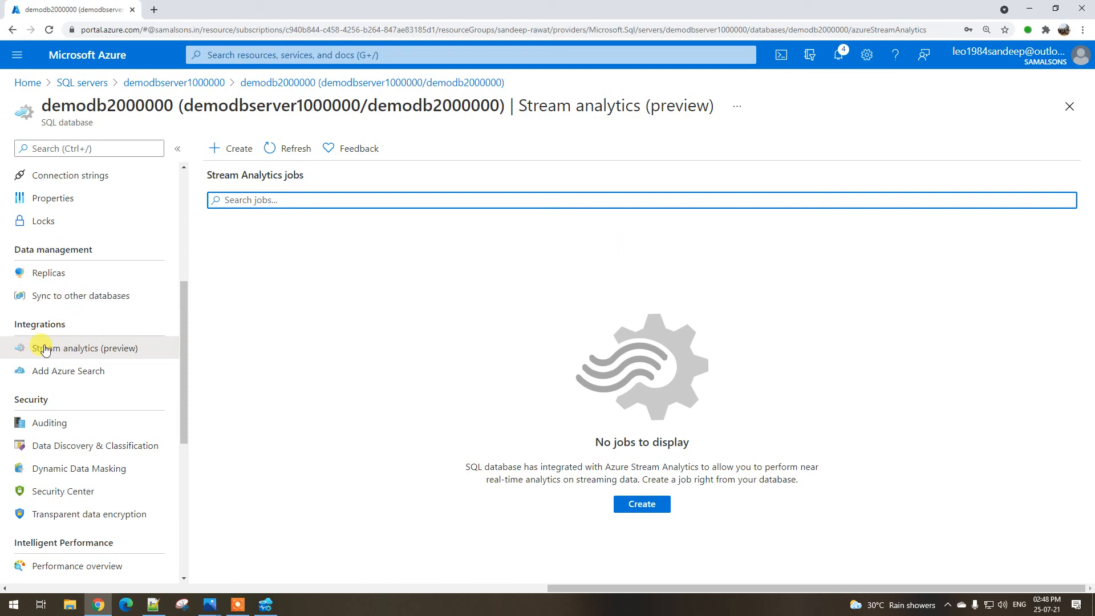
{"action": "scroll", "coordinate": [90, 361], "scroll_direction": "down", "scroll_amount": 1}
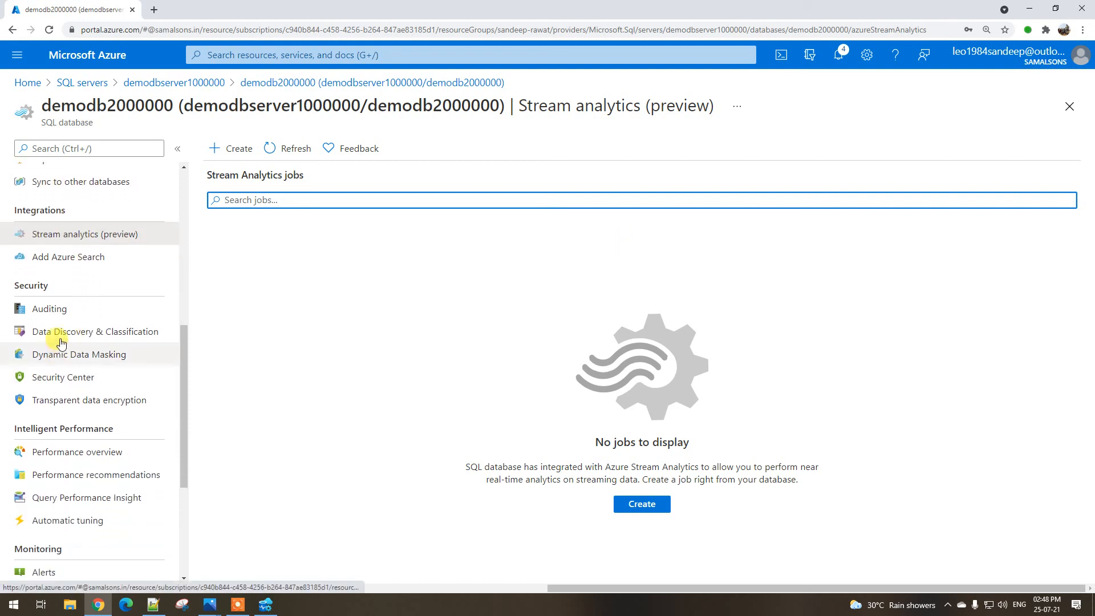
{"action": "left_click", "coordinate": [59, 334]}
{"action": "left_click", "coordinate": [59, 354]}
{"action": "left_click", "coordinate": [66, 386]}
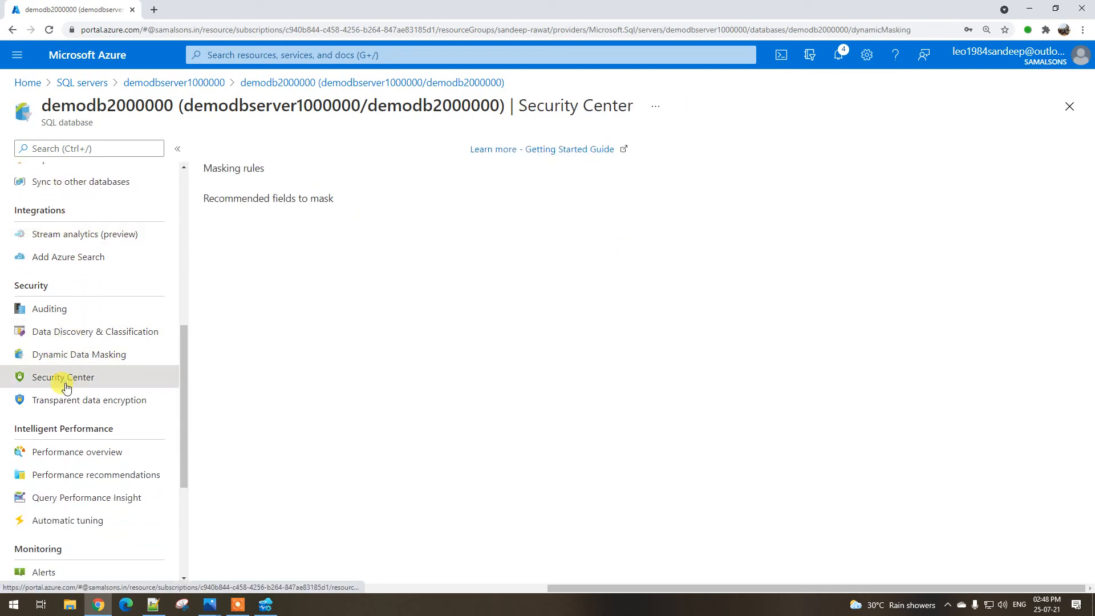
Look over the subscription-wide Security Center getting-started page and return to demodb2000000's own Security Center page
{"action": "scroll", "coordinate": [93, 426], "scroll_direction": "down", "scroll_amount": 2}
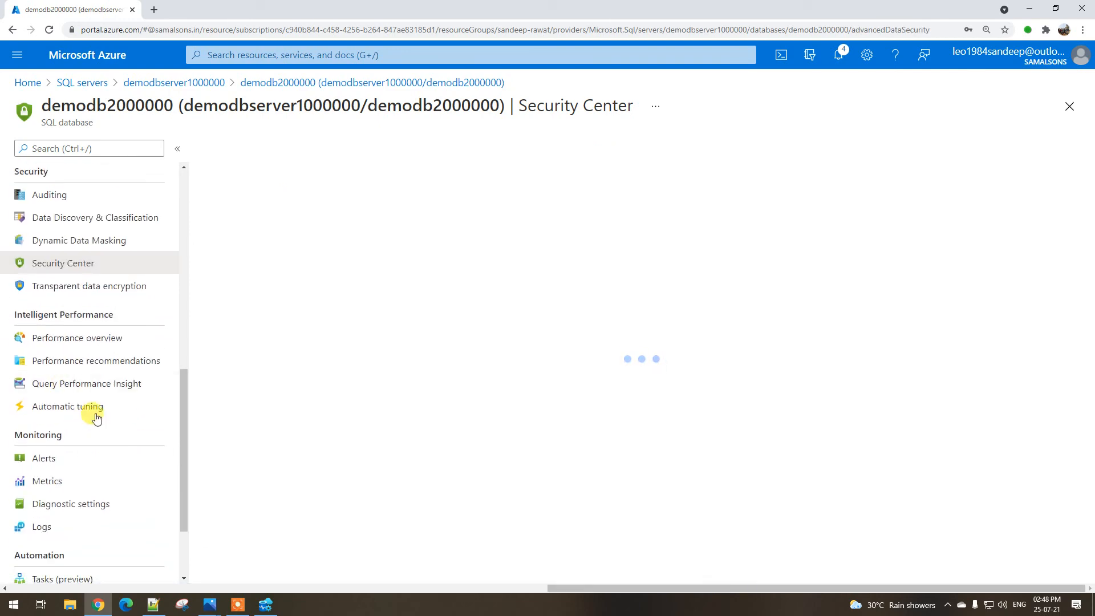
{"action": "scroll", "coordinate": [109, 399], "scroll_direction": "down", "scroll_amount": 2}
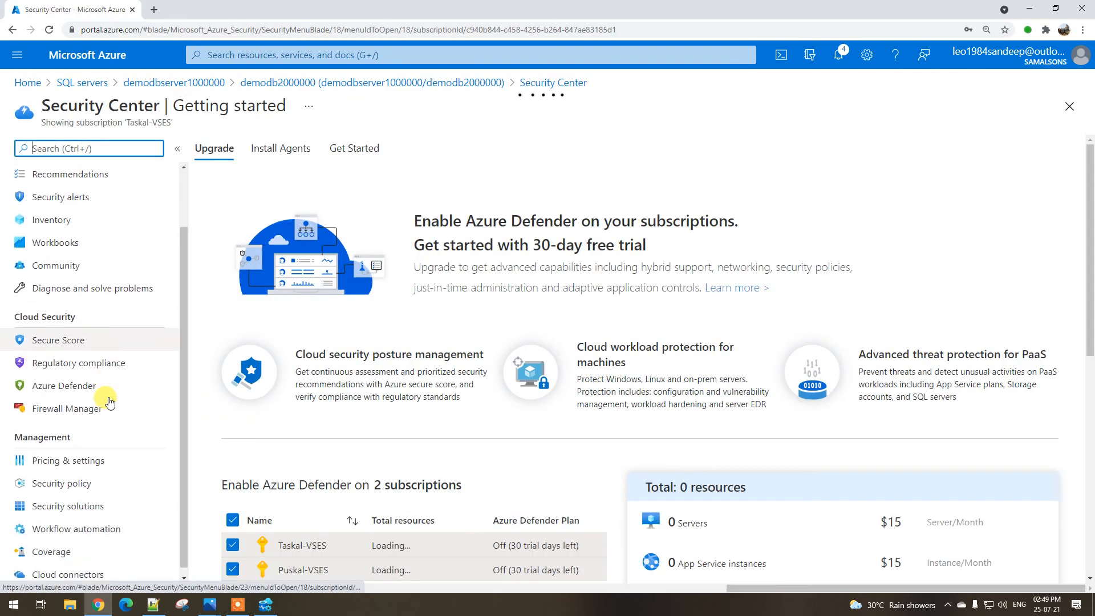
{"action": "scroll", "coordinate": [108, 399], "scroll_direction": "up", "scroll_amount": 2}
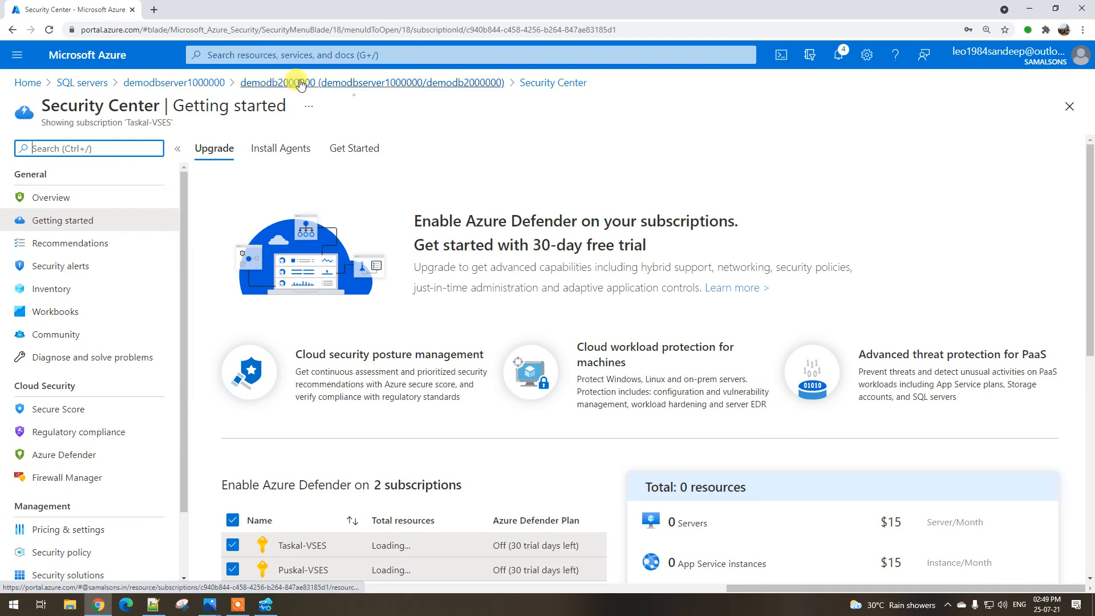
{"action": "left_click", "coordinate": [468, 82]}
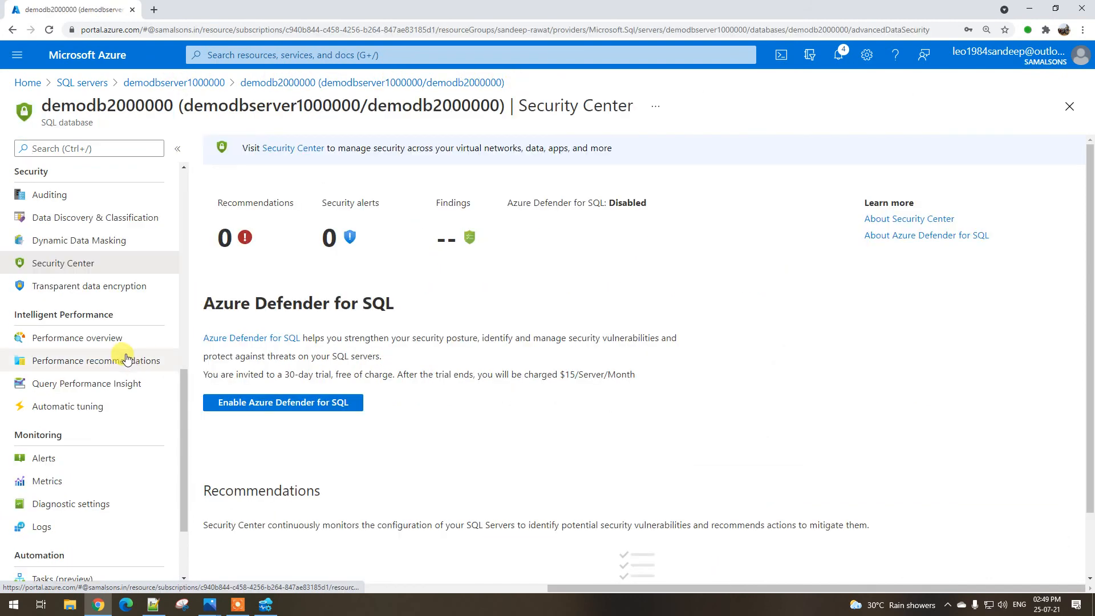
Look through demodb2000000's remaining configuration sections, then go back through its overview to demodbserver1000000's list of SQL databases
{"action": "scroll", "coordinate": [117, 359], "scroll_direction": "down", "scroll_amount": 2}
{"action": "scroll", "coordinate": [71, 405], "scroll_direction": "up", "scroll_amount": 10}
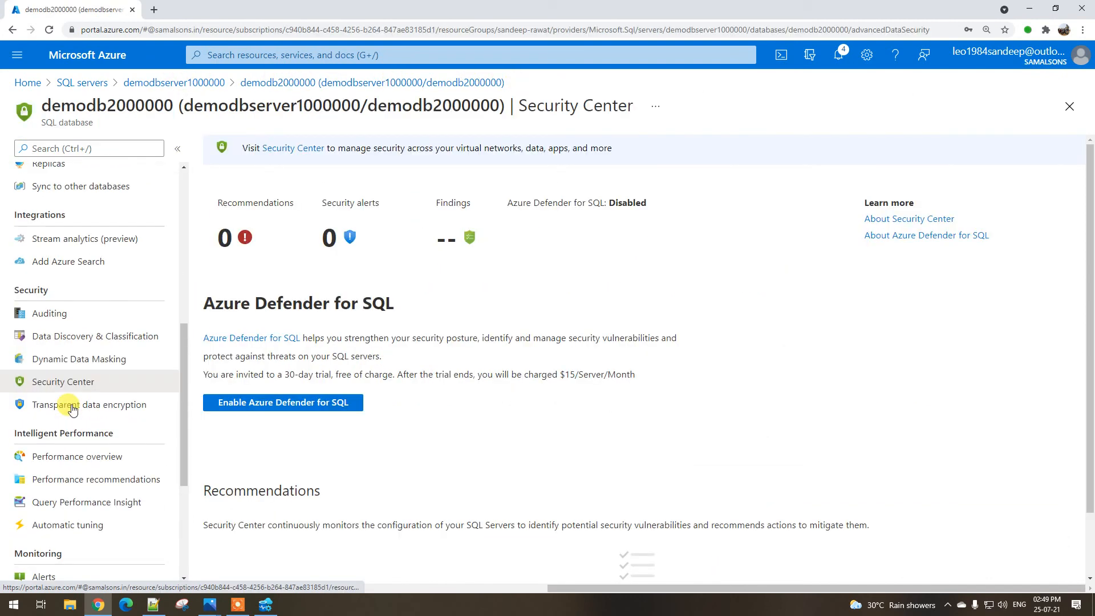
{"action": "left_click", "coordinate": [279, 86]}
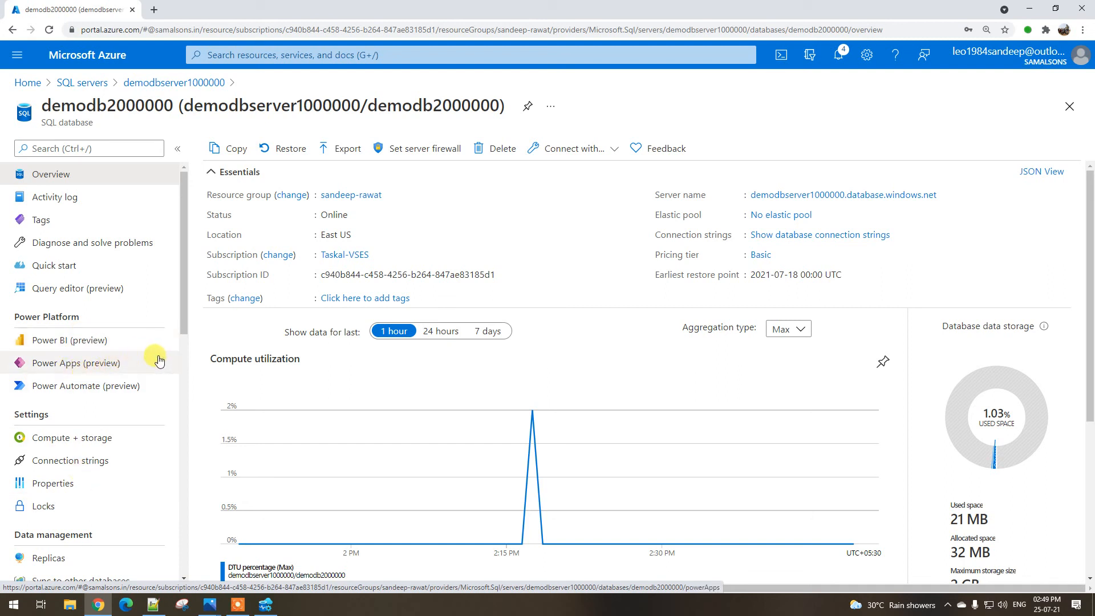
{"action": "left_click", "coordinate": [193, 84]}
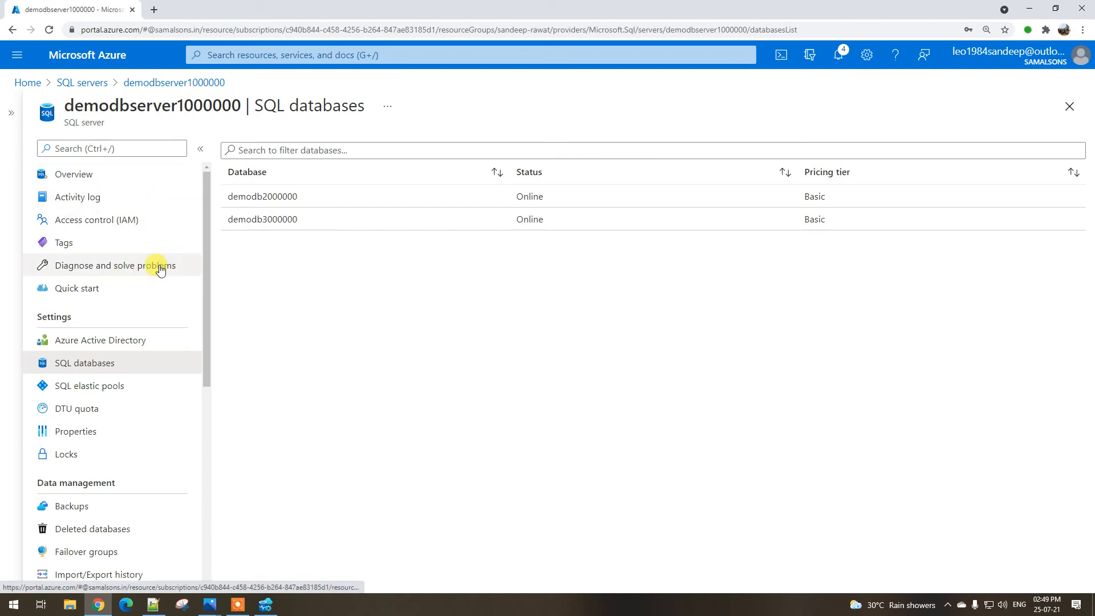
Switch to the Notepad++ notes and highlight the line on backup availability for Azure SQL database and SQL managed instance
{"action": "left_click", "coordinate": [153, 605]}
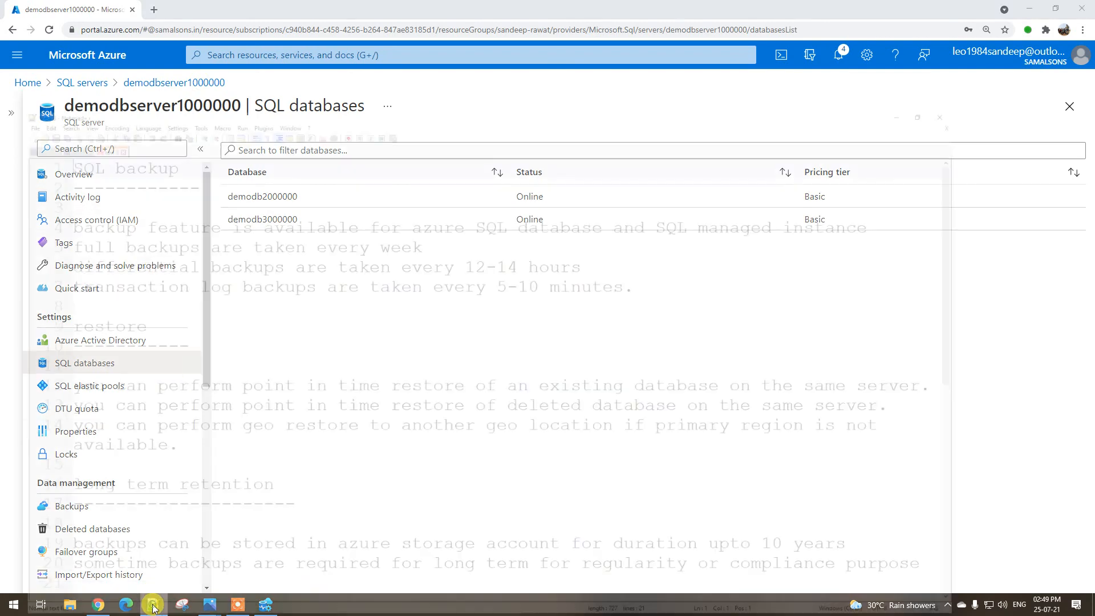
{"action": "left_click", "coordinate": [115, 69]}
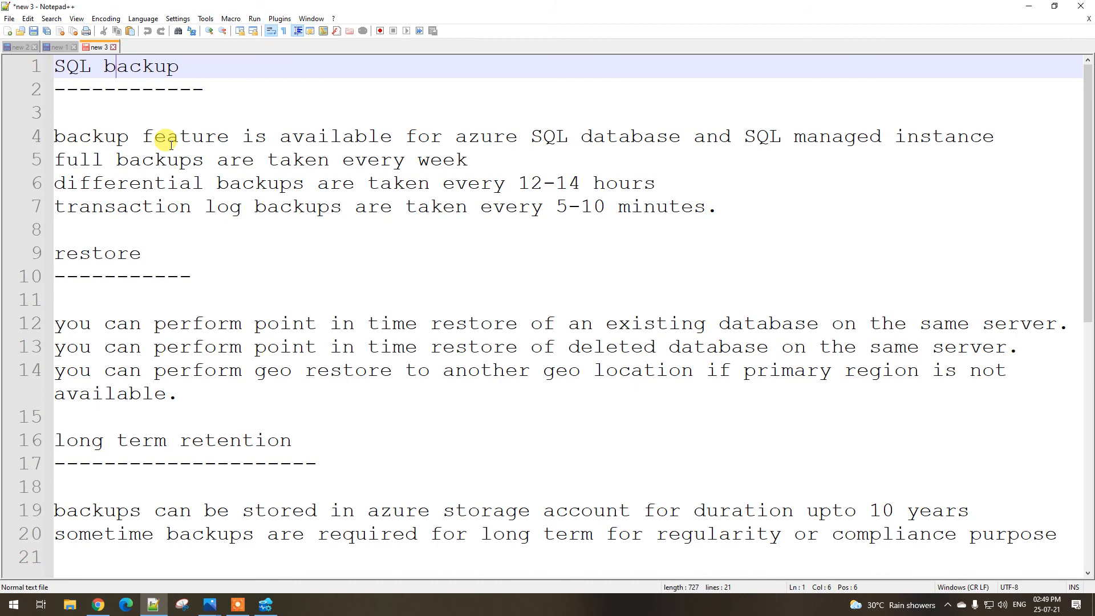
{"action": "left_click_drag", "start_coordinate": [117, 137], "coordinate": [254, 138]}
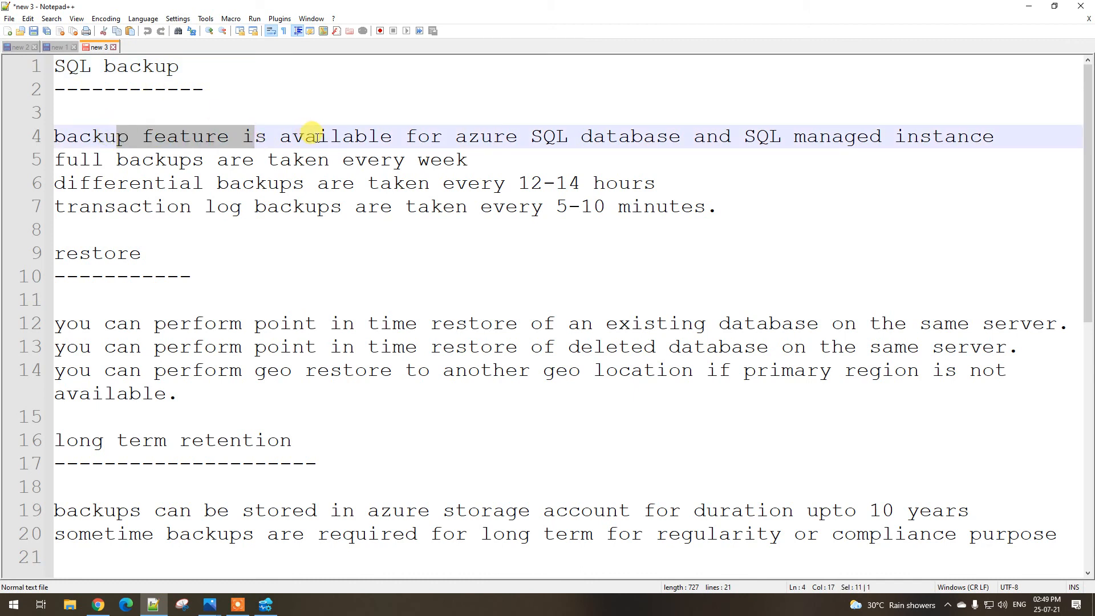
{"action": "left_click_drag", "start_coordinate": [544, 137], "coordinate": [614, 137]}
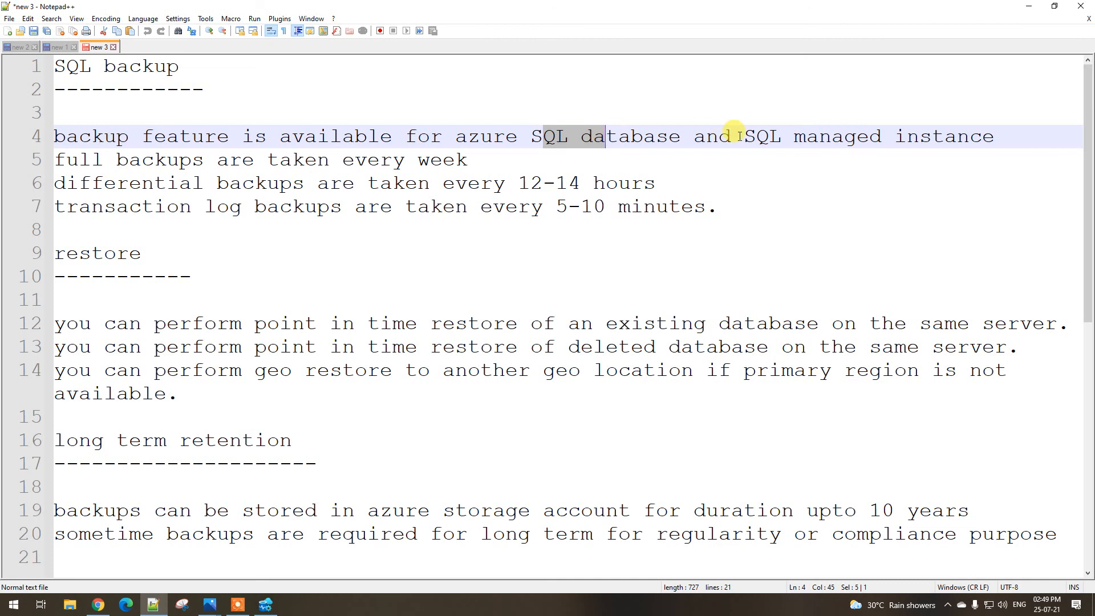
{"action": "left_click_drag", "start_coordinate": [745, 138], "coordinate": [911, 140]}
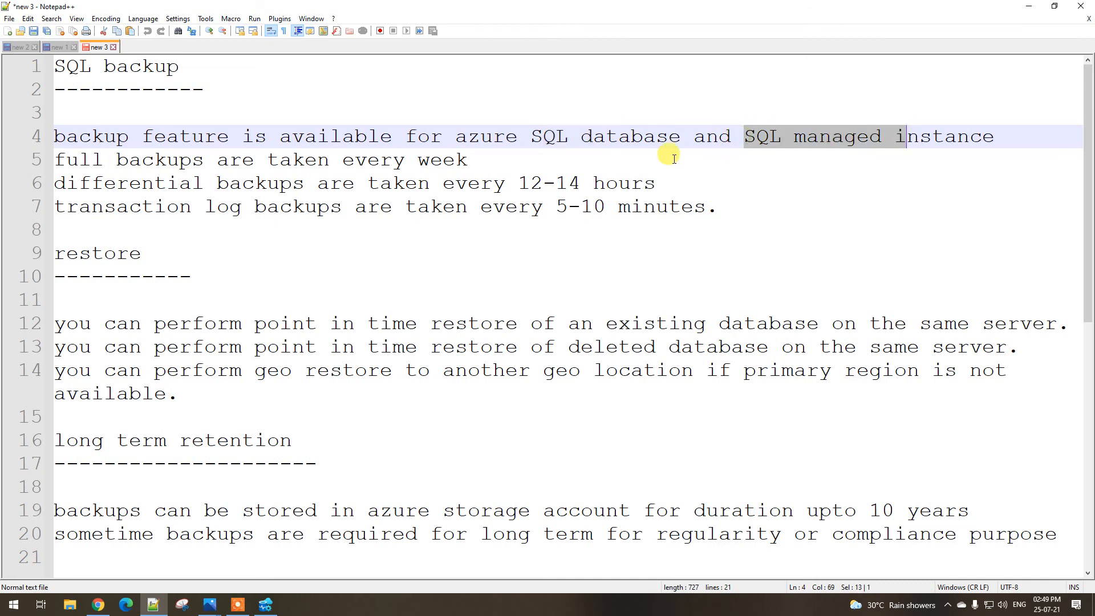
Highlight the notes on how often full, differential and transaction log backups are taken
{"action": "left_click_drag", "start_coordinate": [66, 160], "coordinate": [418, 160]}
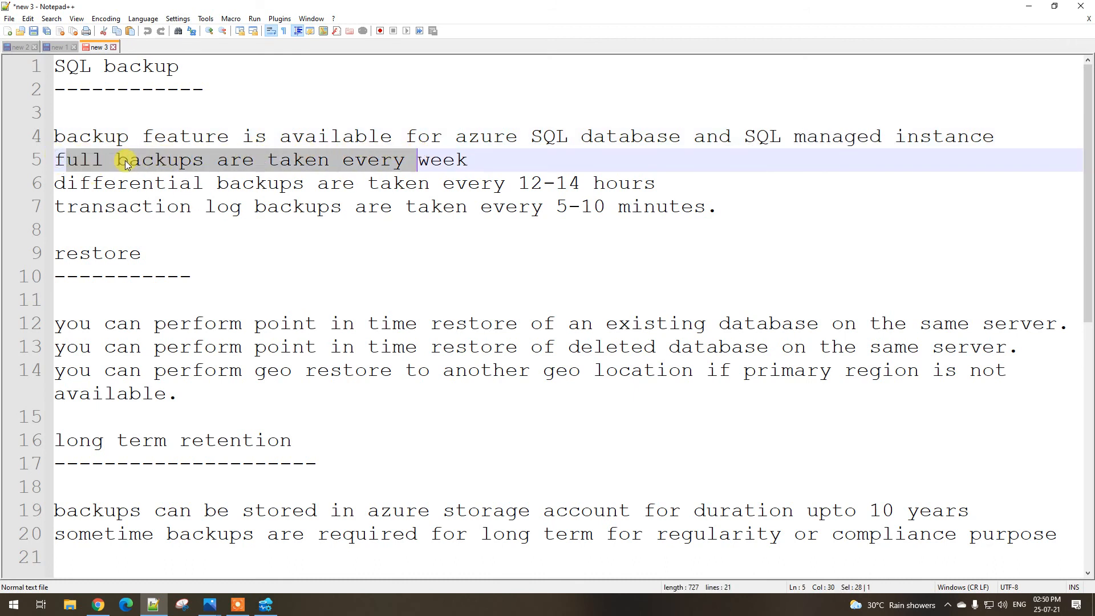
{"action": "left_click_drag", "start_coordinate": [92, 182], "coordinate": [329, 182]}
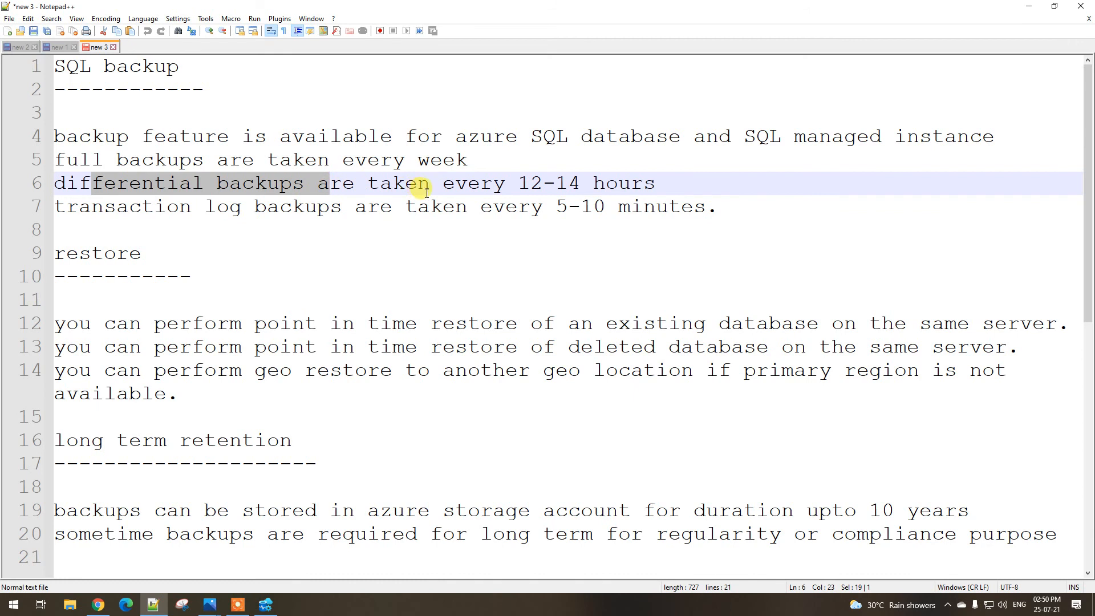
{"action": "left_click_drag", "start_coordinate": [67, 206], "coordinate": [368, 211]}
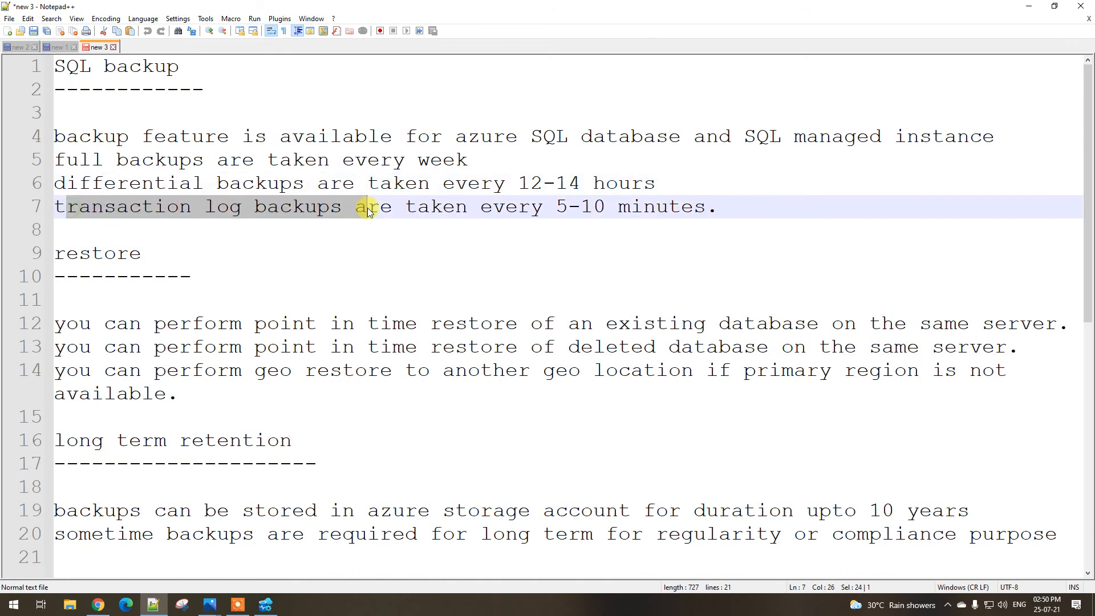
{"action": "left_click", "coordinate": [297, 147]}
{"action": "left_click_drag", "start_coordinate": [721, 208], "coordinate": [146, 155]}
Review the notes on point in time restore of existing and deleted databases, checking the server's database list in the Azure portal
{"action": "scroll", "coordinate": [149, 172], "scroll_direction": "down", "scroll_amount": 1}
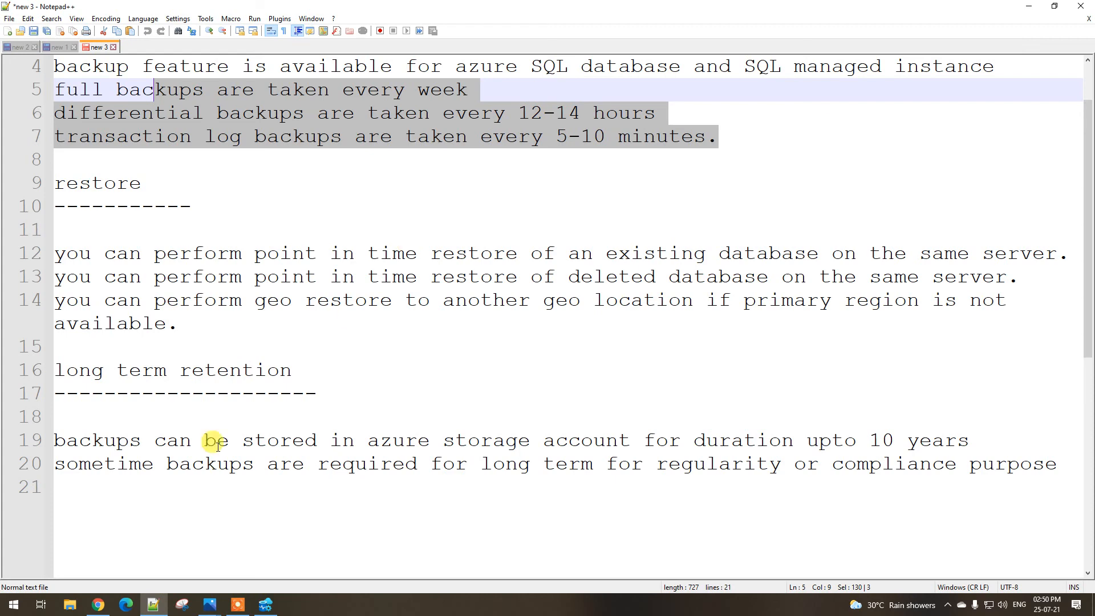
{"action": "left_click", "coordinate": [99, 604]}
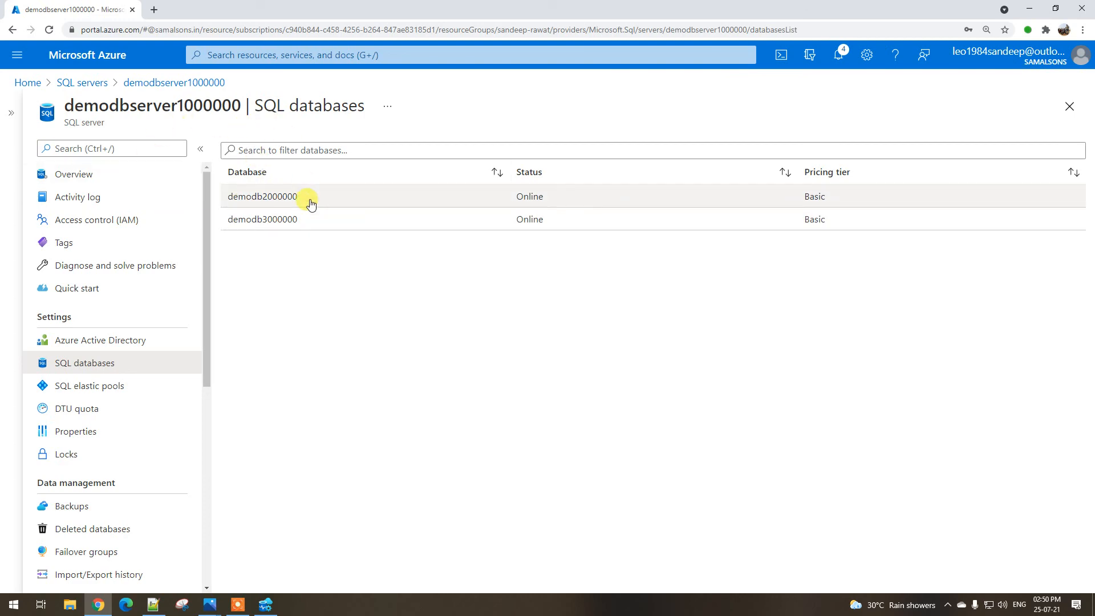
{"action": "left_click", "coordinate": [155, 603]}
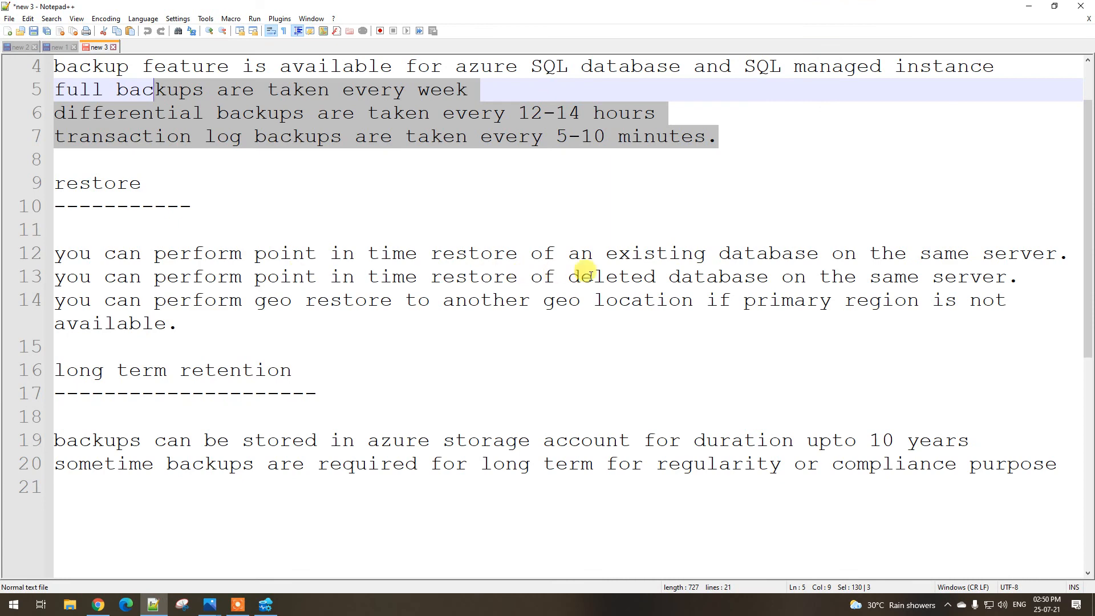
{"action": "left_click_drag", "start_coordinate": [593, 276], "coordinate": [730, 272]}
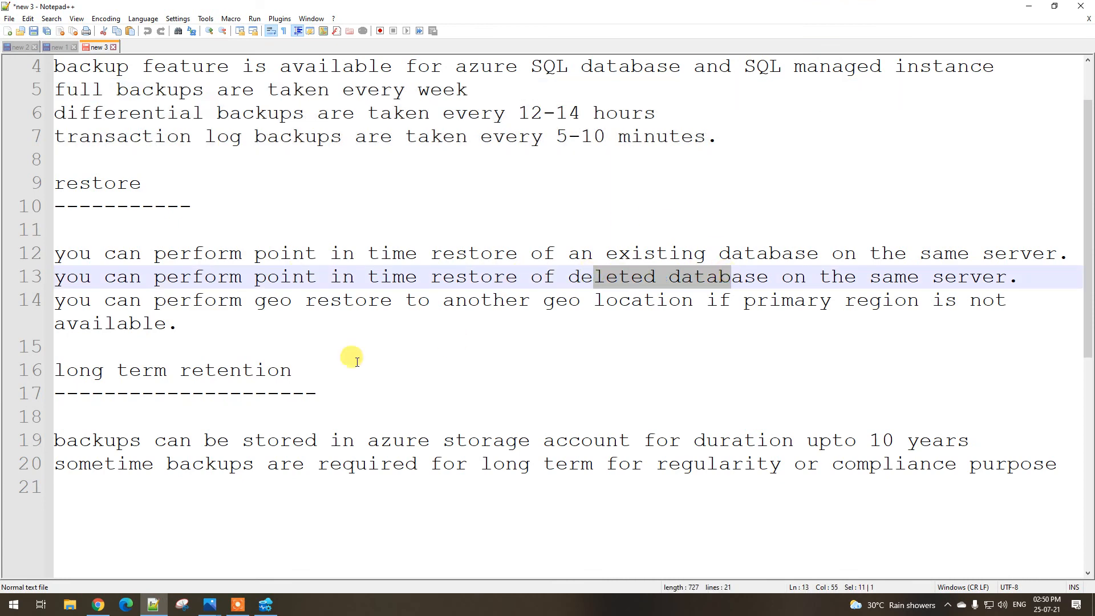
Switch to the Azure portal, point out the server name demodbserver1000000, and open the server's deleted databases
{"action": "left_click", "coordinate": [98, 605]}
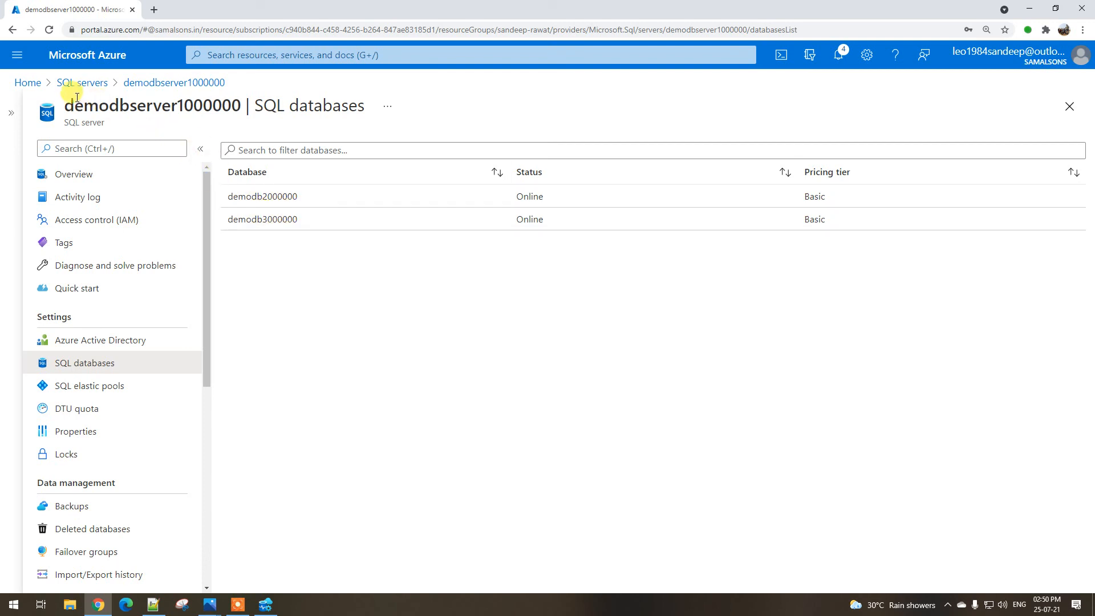
{"action": "left_click_drag", "start_coordinate": [74, 104], "coordinate": [227, 105]}
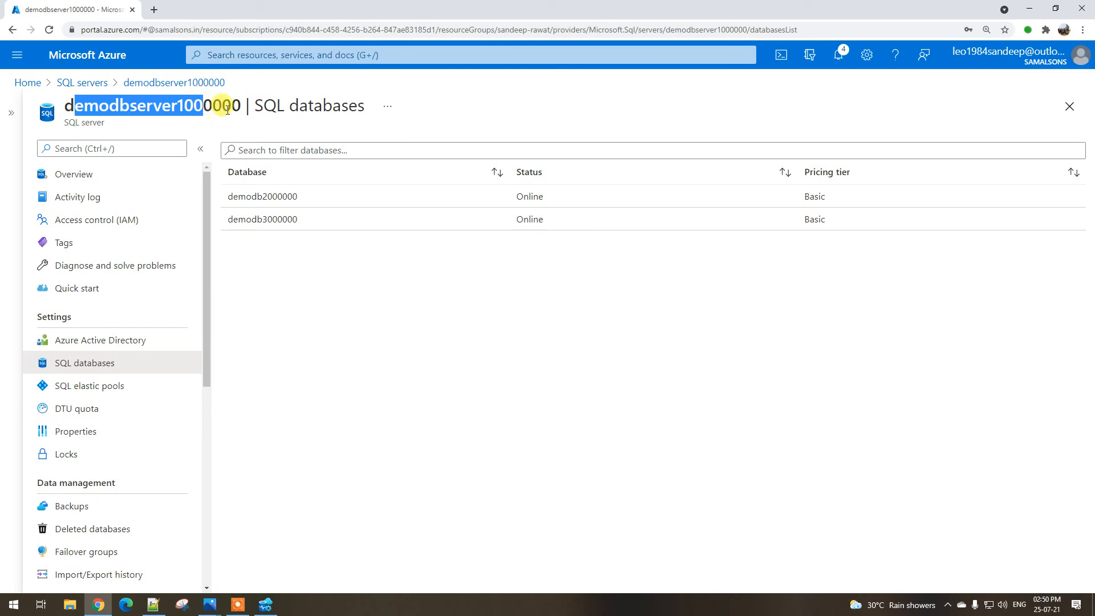
{"action": "left_click", "coordinate": [228, 107]}
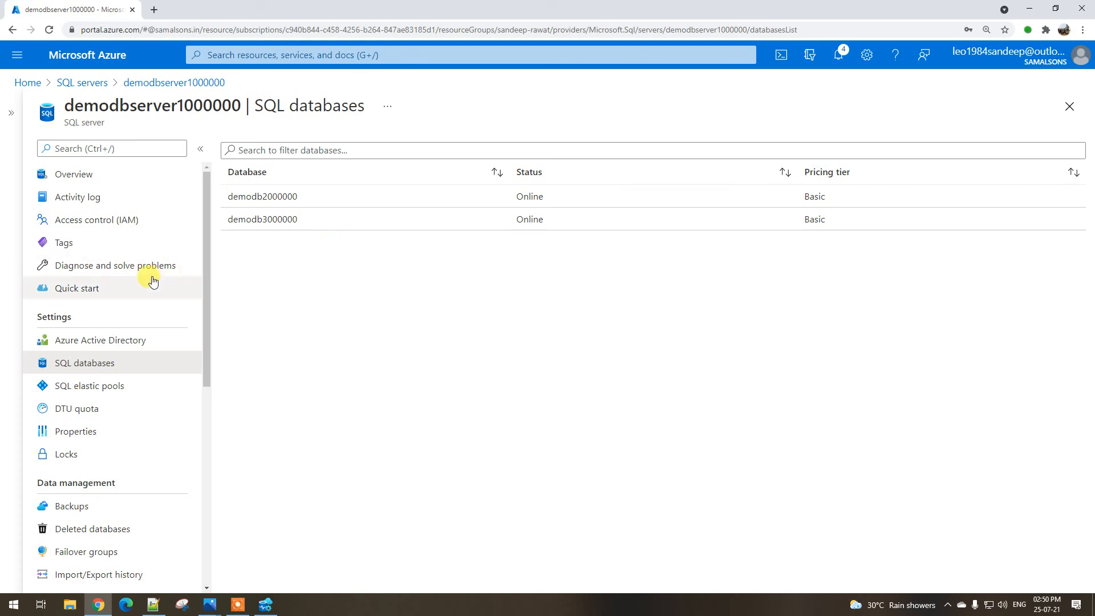
{"action": "scroll", "coordinate": [117, 280], "scroll_direction": "down", "scroll_amount": 2}
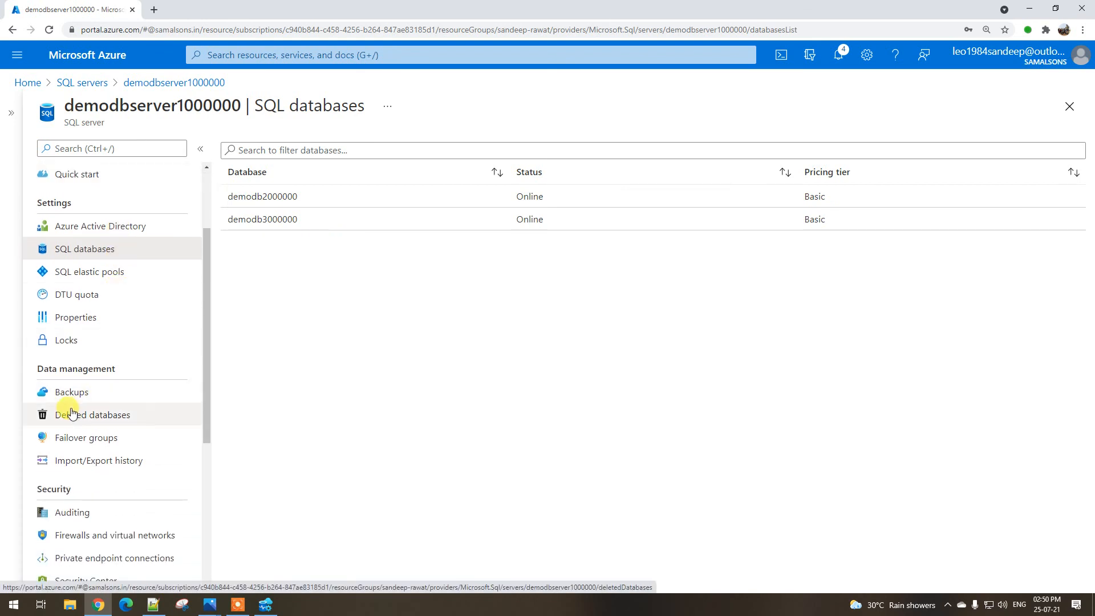
{"action": "left_click", "coordinate": [97, 415]}
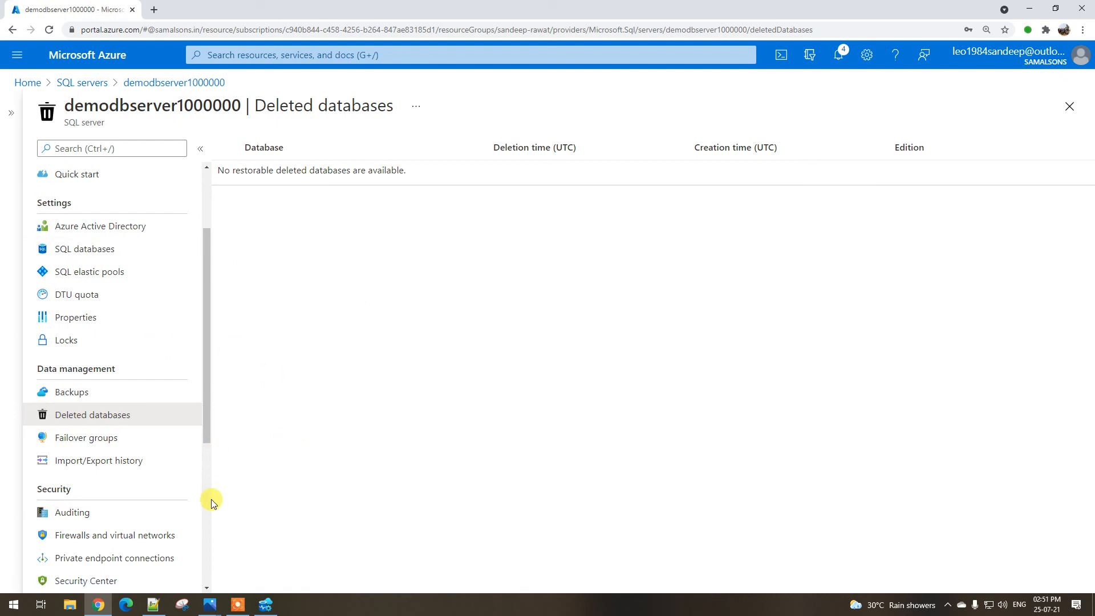
Switch back to the Notepad++ notes and highlight the line about geo restore to another geo location
{"action": "left_click", "coordinate": [153, 607]}
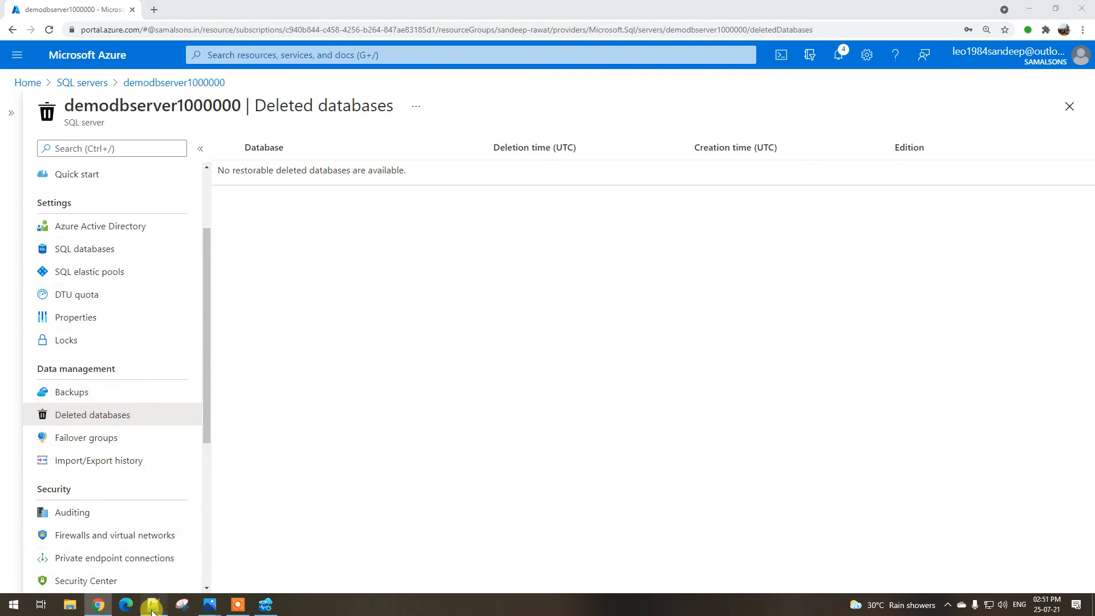
{"action": "left_click_drag", "start_coordinate": [79, 302], "coordinate": [152, 305]}
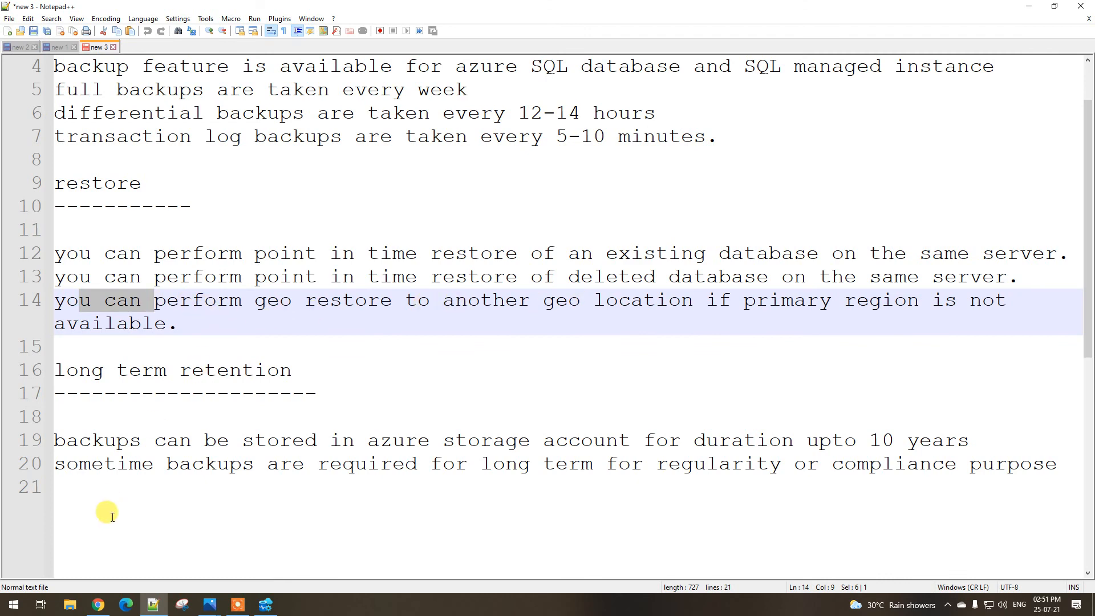
{"action": "left_click", "coordinate": [98, 605]}
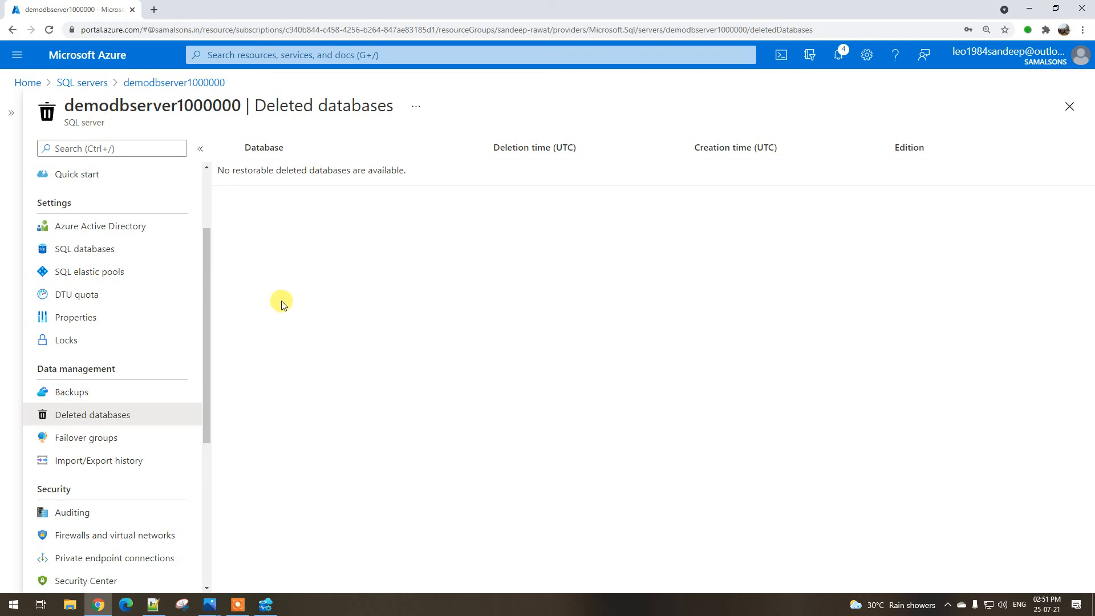
{"action": "key", "text": "alt+Tab"}
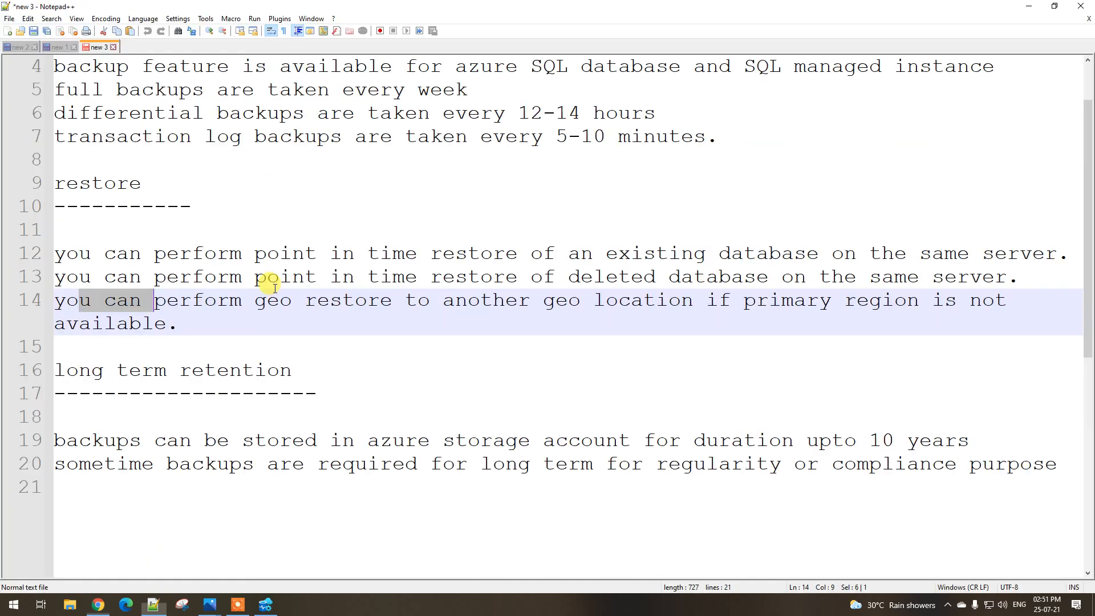
{"action": "left_click_drag", "start_coordinate": [467, 305], "coordinate": [587, 306]}
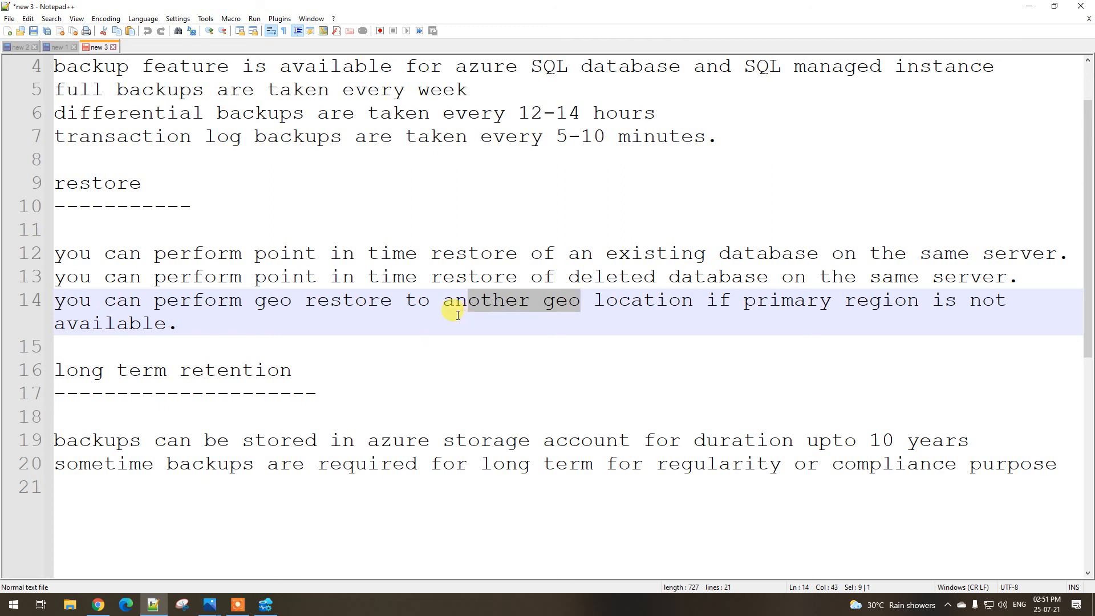
Highlight the "long term retention" heading in the notes
{"action": "left_click_drag", "start_coordinate": [67, 370], "coordinate": [291, 374]}
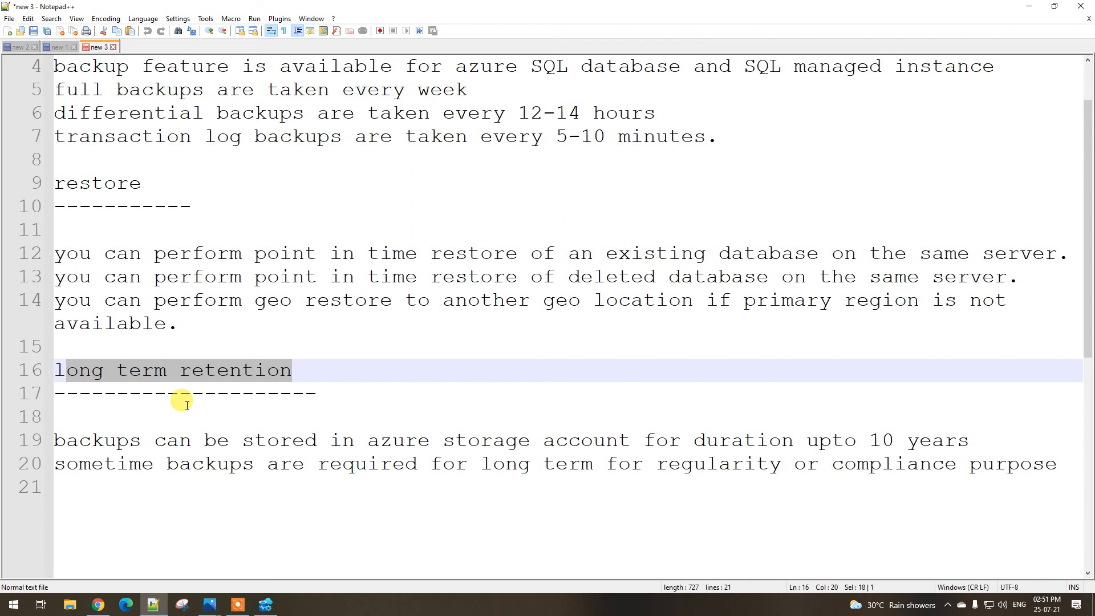
{"action": "left_click", "coordinate": [210, 371]}
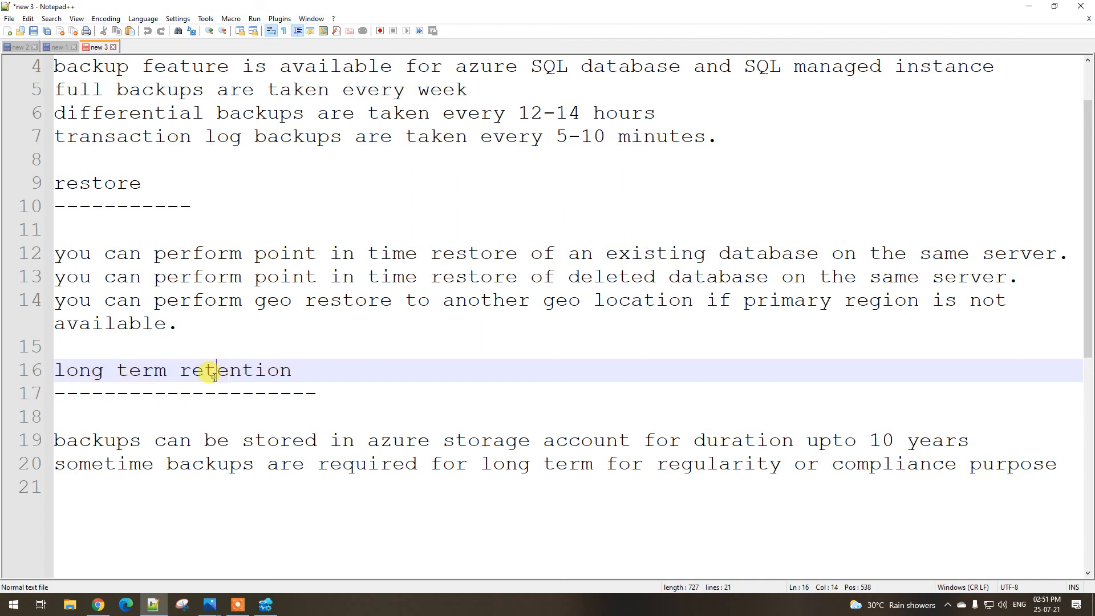
{"action": "left_click_drag", "start_coordinate": [298, 369], "coordinate": [92, 363]}
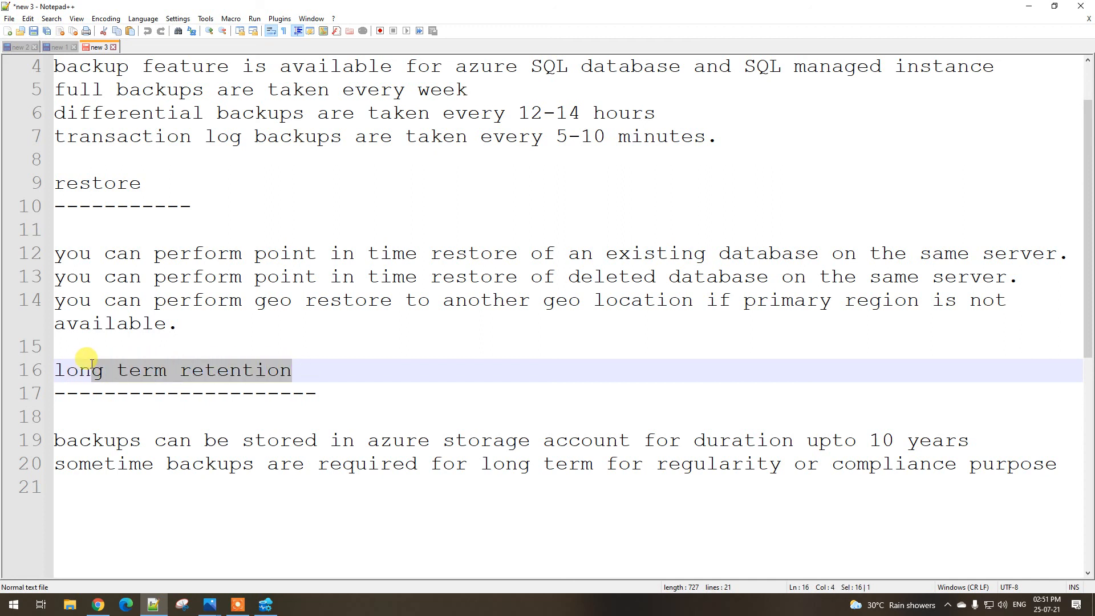
Review the long term retention notes and highlight part of the line about backups being required for long term
{"action": "left_click", "coordinate": [97, 392]}
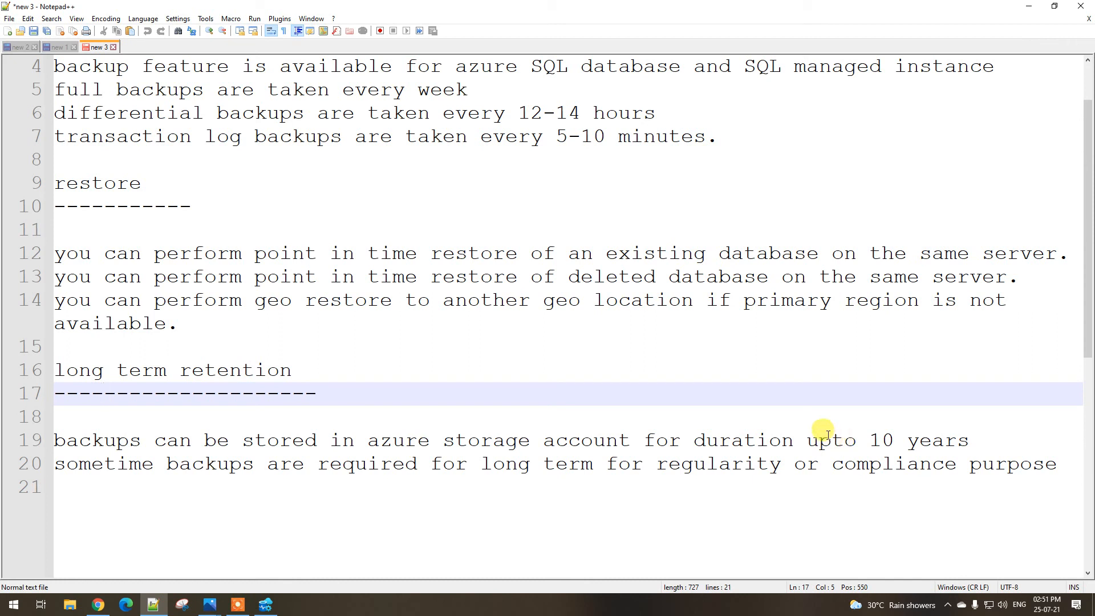
{"action": "left_click_drag", "start_coordinate": [142, 465], "coordinate": [481, 465]}
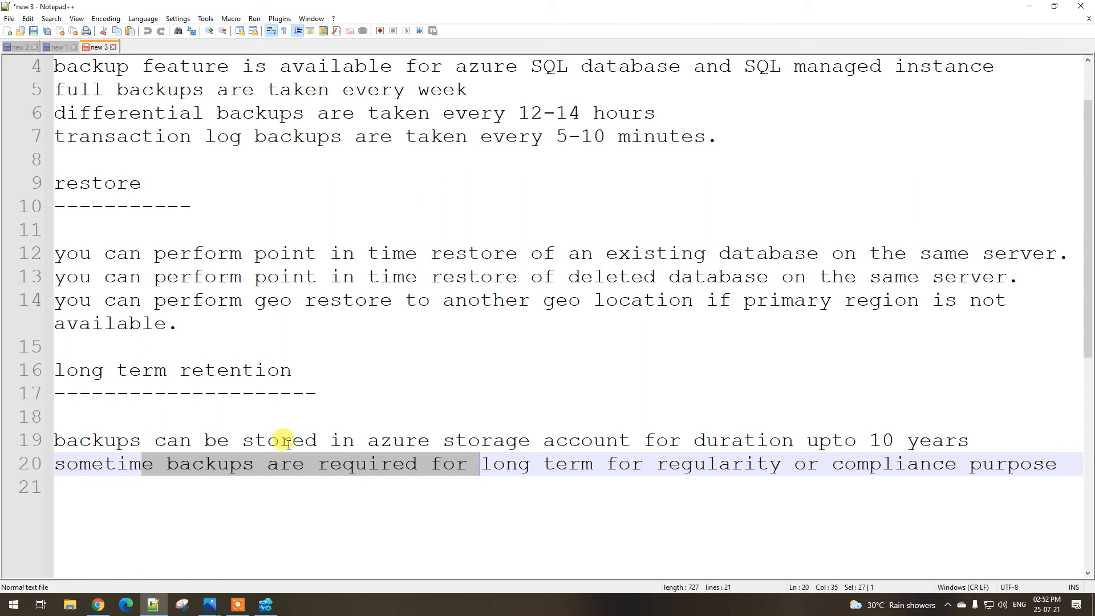
{"action": "left_click", "coordinate": [252, 394]}
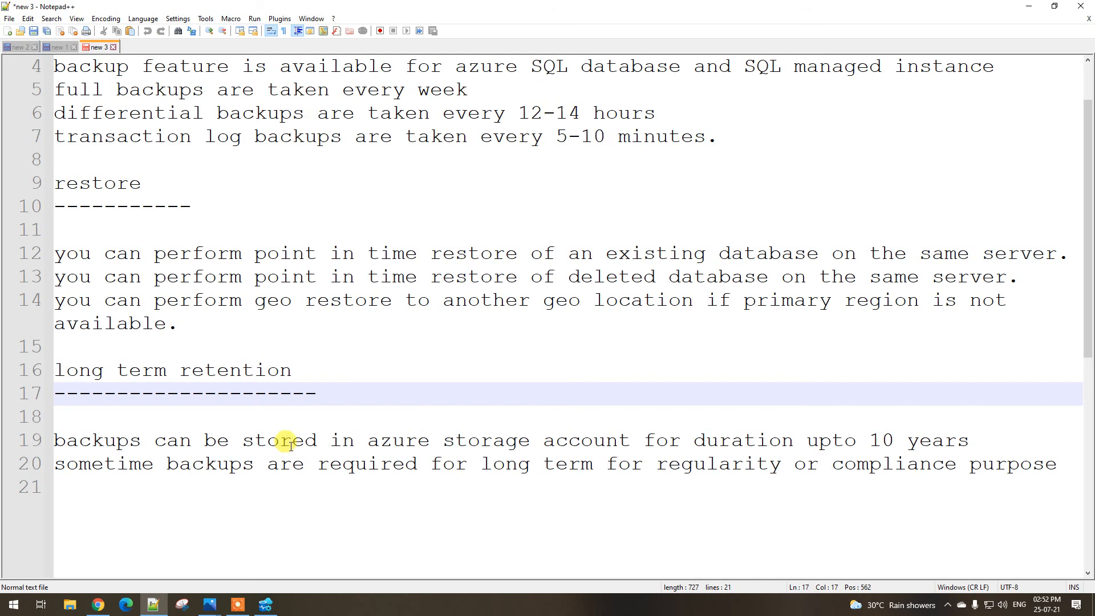
{"action": "scroll", "coordinate": [251, 362], "scroll_direction": "up", "scroll_amount": 1}
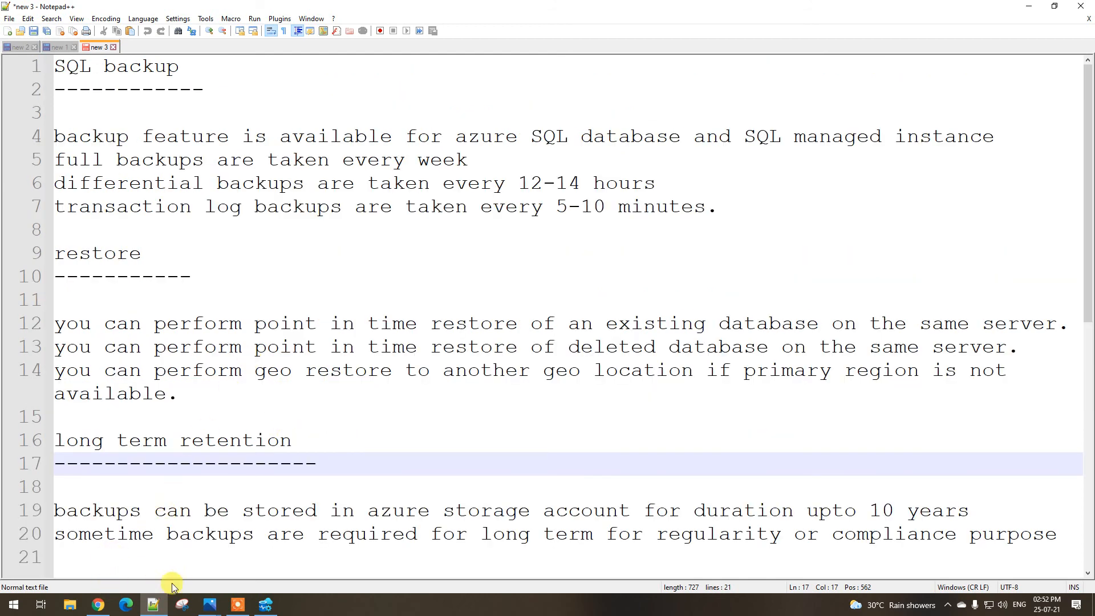
Switch to the Azure portal and open the available backups of demodbserver1000000
{"action": "left_click", "coordinate": [102, 606]}
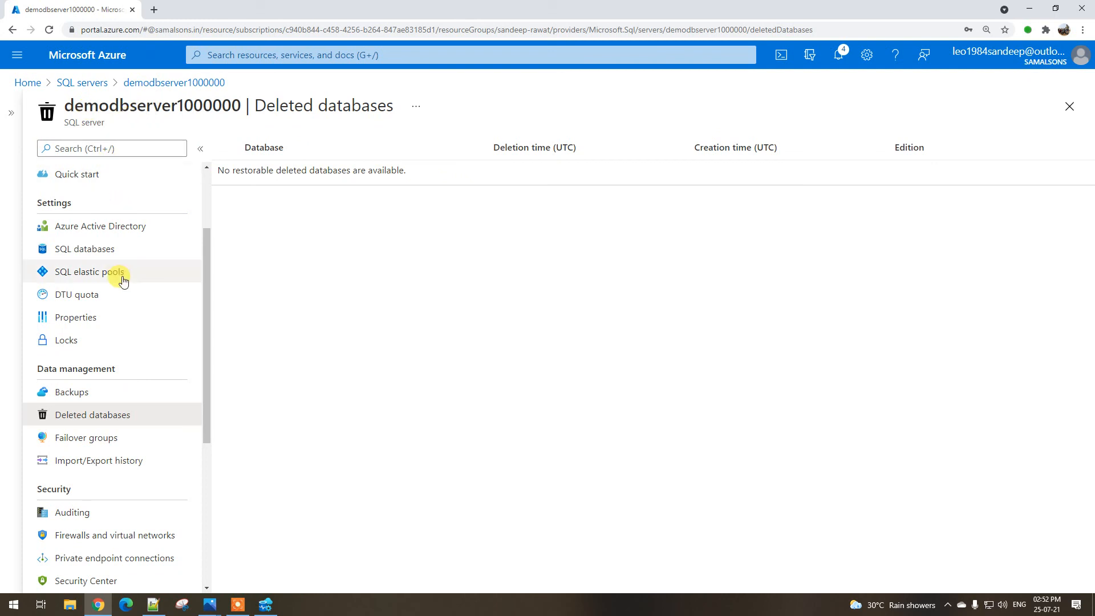
{"action": "scroll", "coordinate": [118, 276], "scroll_direction": "up", "scroll_amount": 2}
{"action": "scroll", "coordinate": [141, 320], "scroll_direction": "down", "scroll_amount": 1}
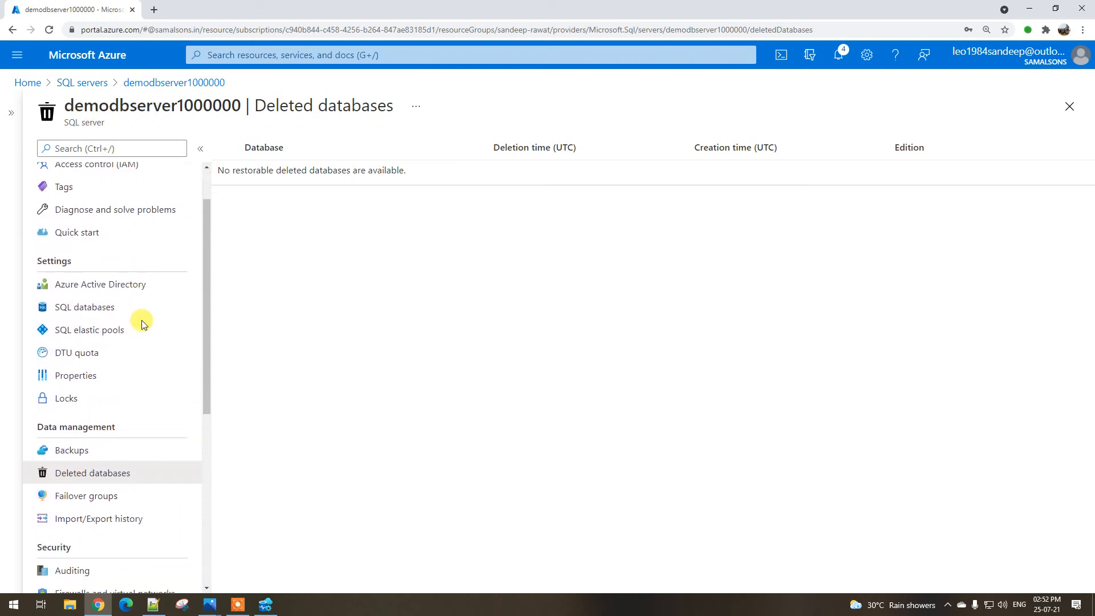
{"action": "scroll", "coordinate": [94, 245], "scroll_direction": "up", "scroll_amount": 1}
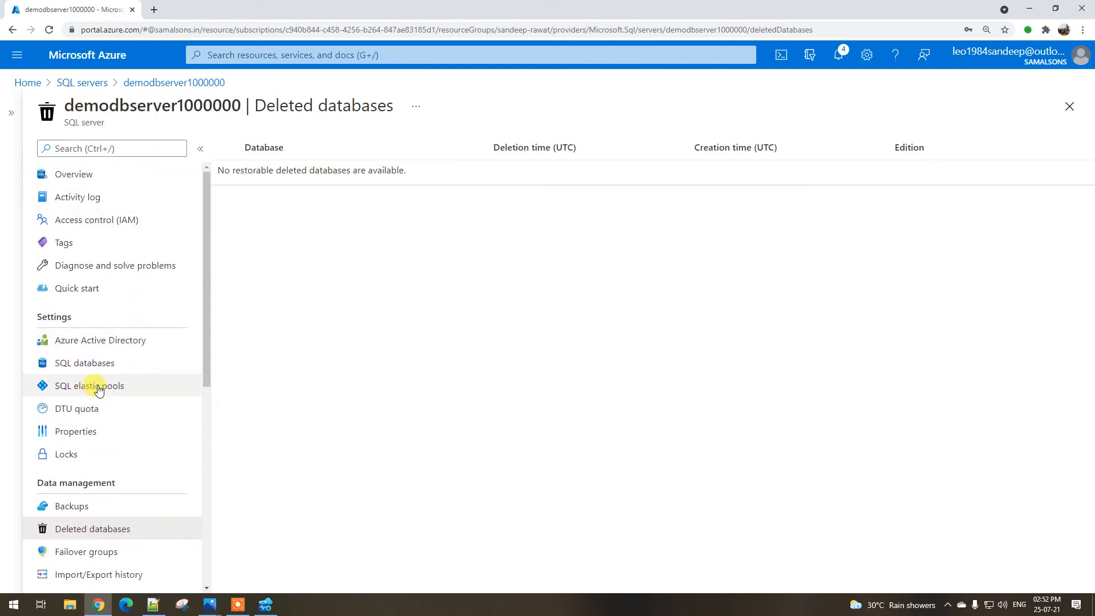
{"action": "left_click", "coordinate": [79, 509]}
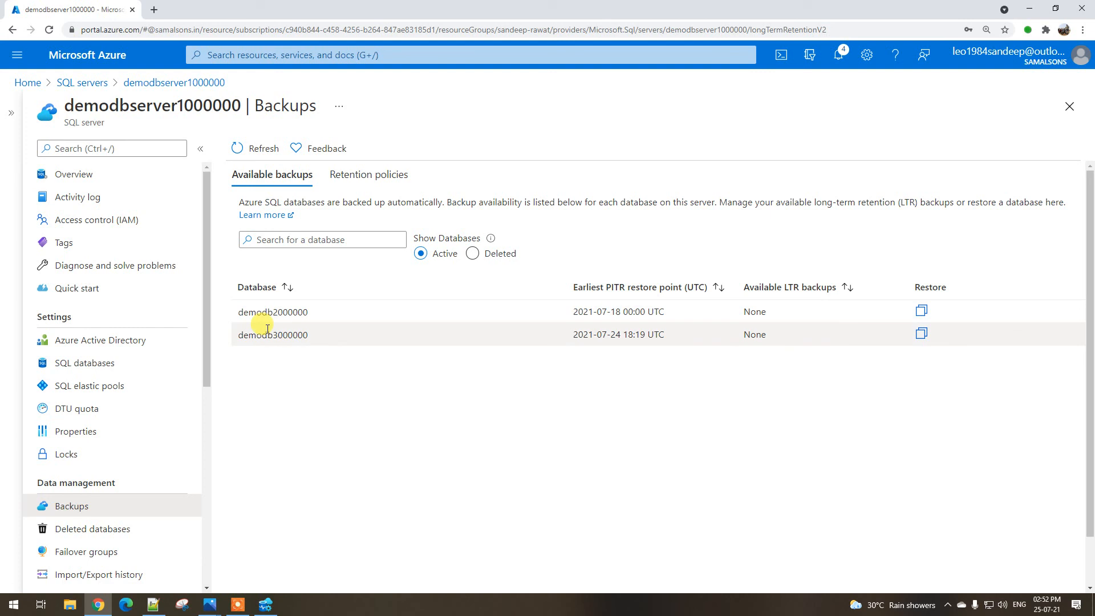
Copy the server name from demodb2000000's overview and enter demodbserver1000000.database.windows.net as the server in Azure Data Studio's connection details
{"action": "left_click", "coordinate": [105, 364]}
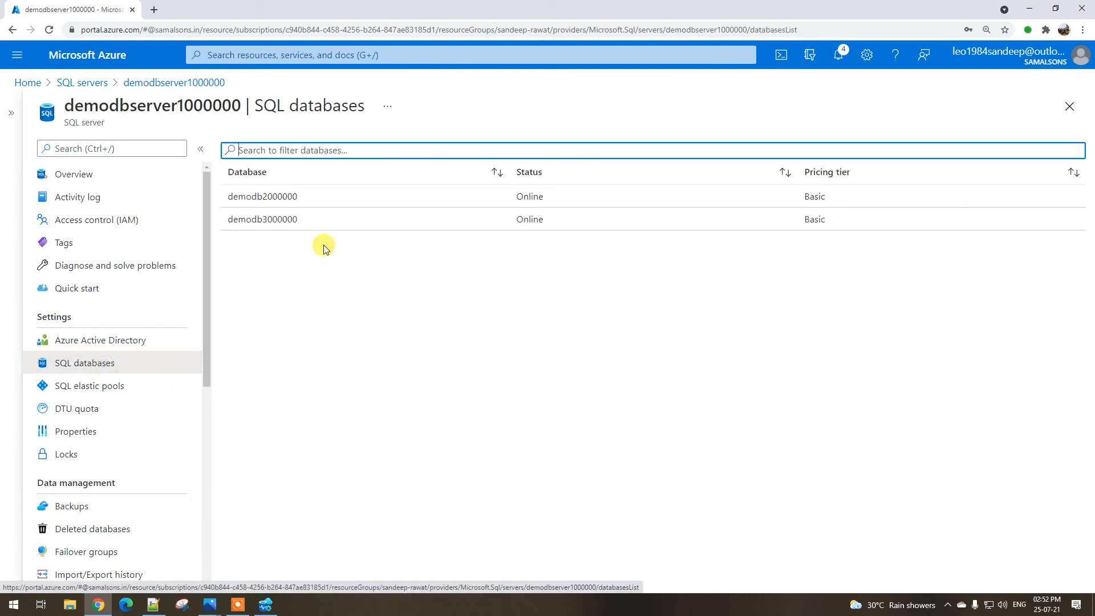
{"action": "left_click", "coordinate": [288, 198]}
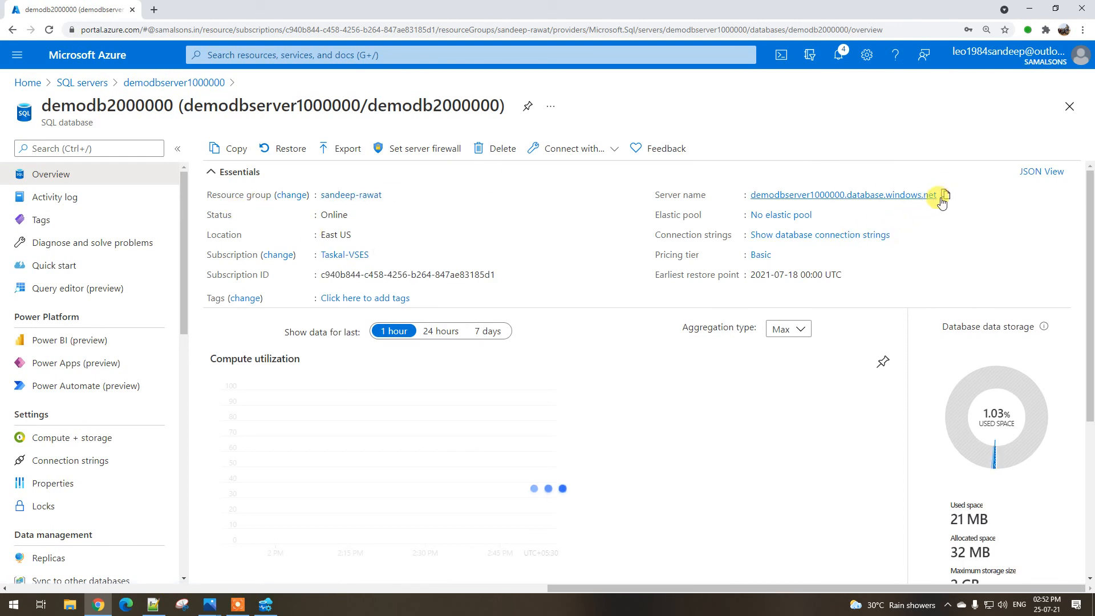
{"action": "left_click", "coordinate": [266, 604]}
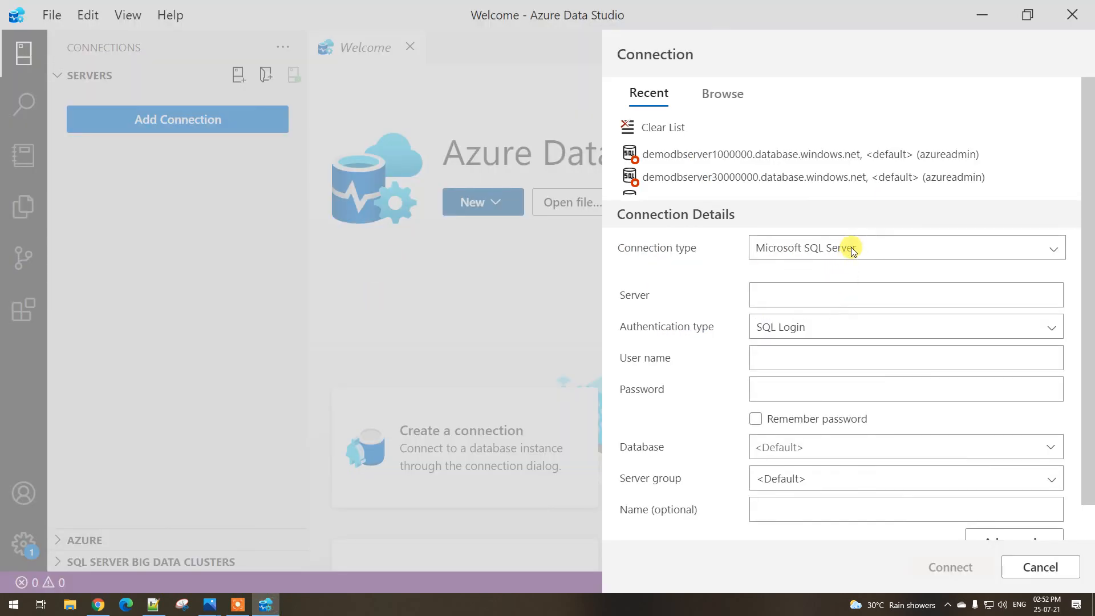
{"action": "left_click", "coordinate": [792, 294]}
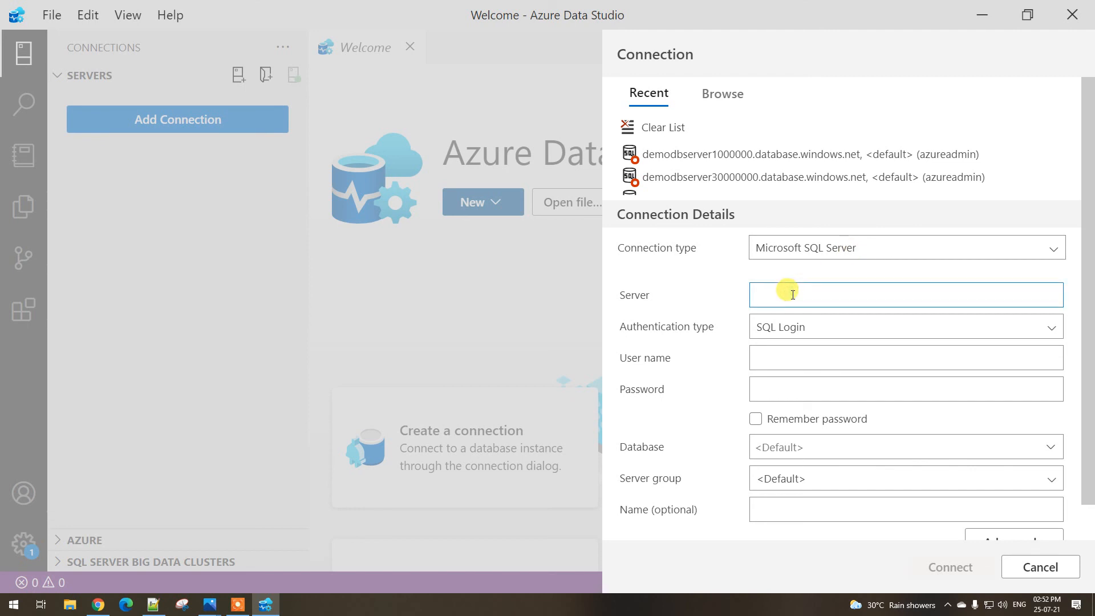
{"action": "type", "text": "demodbserver1000000.database.windows.net"}
{"action": "key", "text": "Tab"}
{"action": "key", "text": "Tab"}
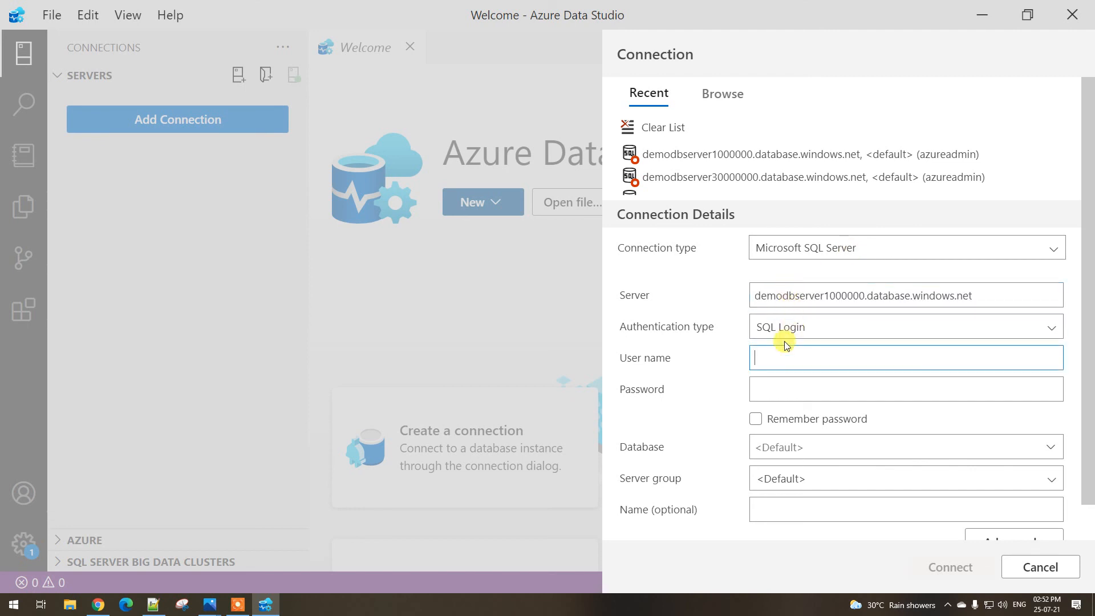
Fill in the SQL login with user name azureadmin and the account password, and connect to the server
{"action": "type", "text": "azureadmin"}
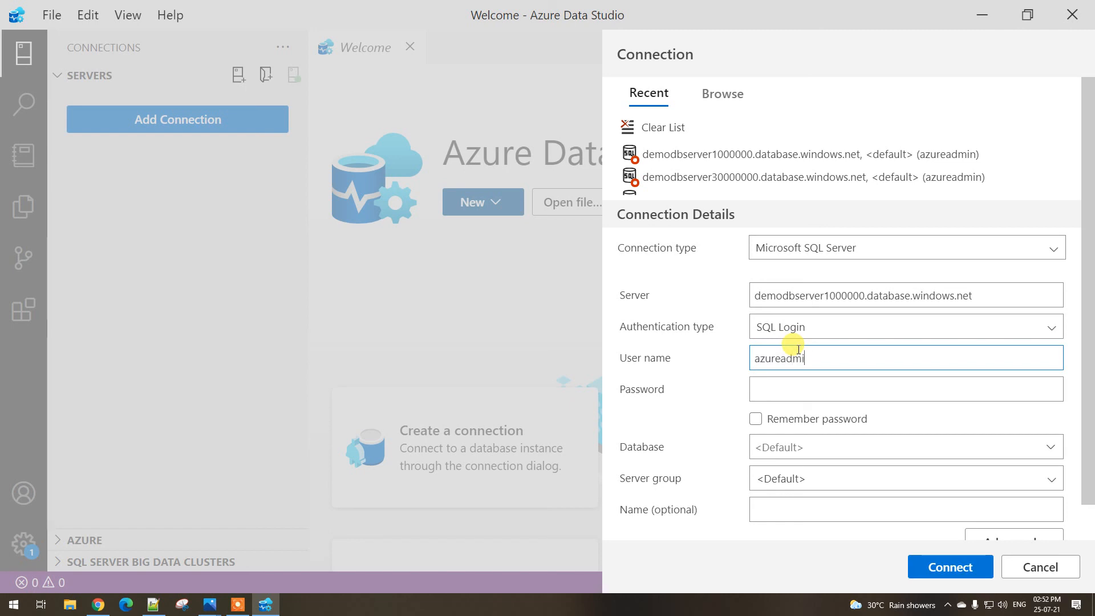
{"action": "key", "text": "Tab"}
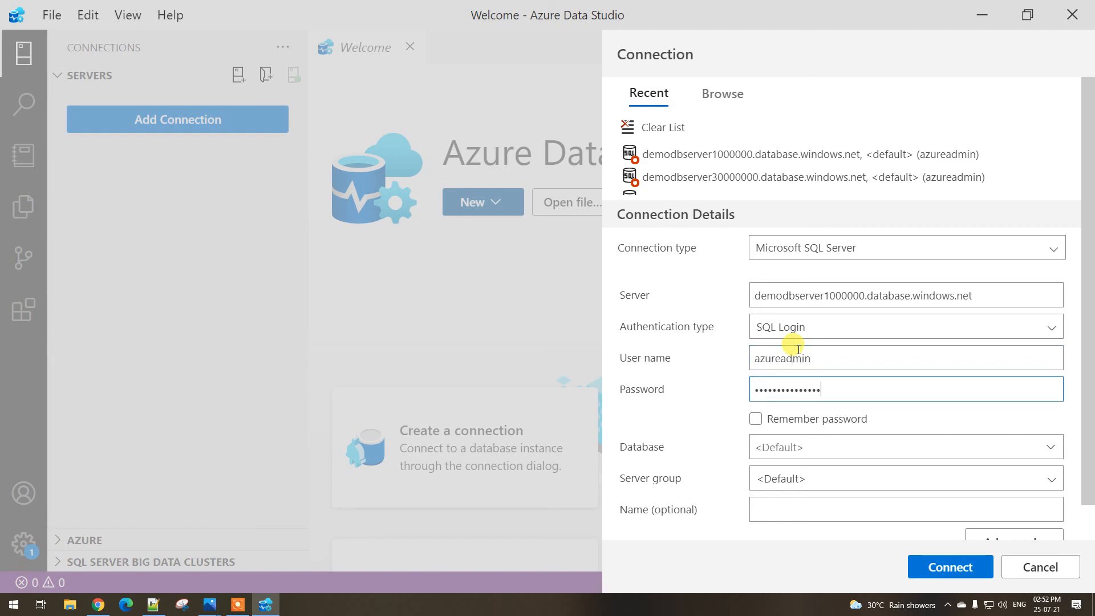
{"action": "left_click", "coordinate": [959, 570]}
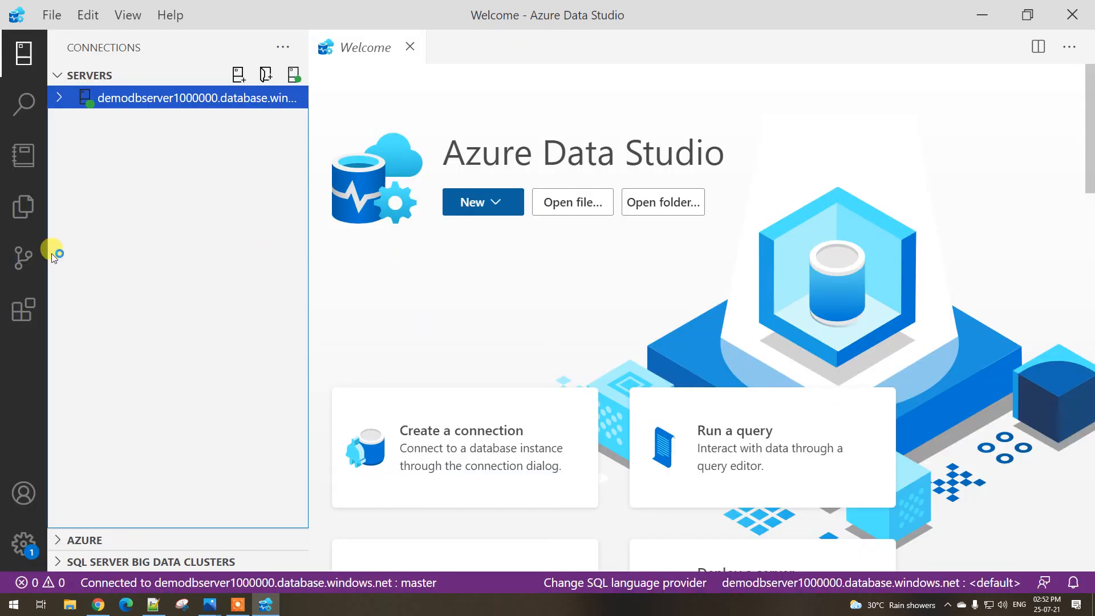
Expand the connected server's databases and look into the tables of demodb2000000
{"action": "key", "text": "alt+Tab"}
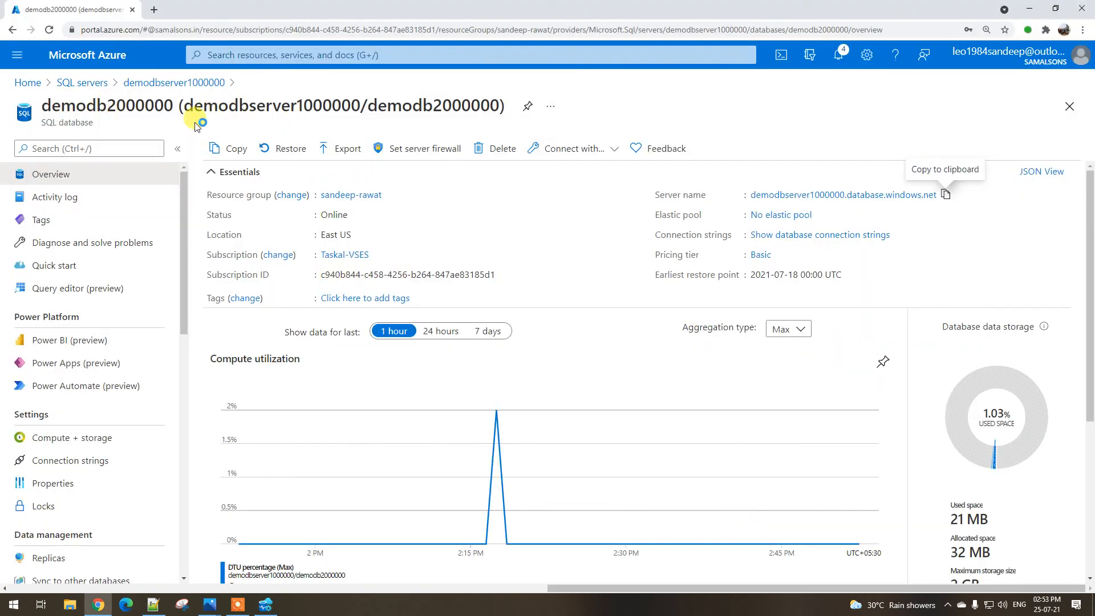
{"action": "key", "text": "alt+Tab"}
{"action": "left_click", "coordinate": [60, 100]}
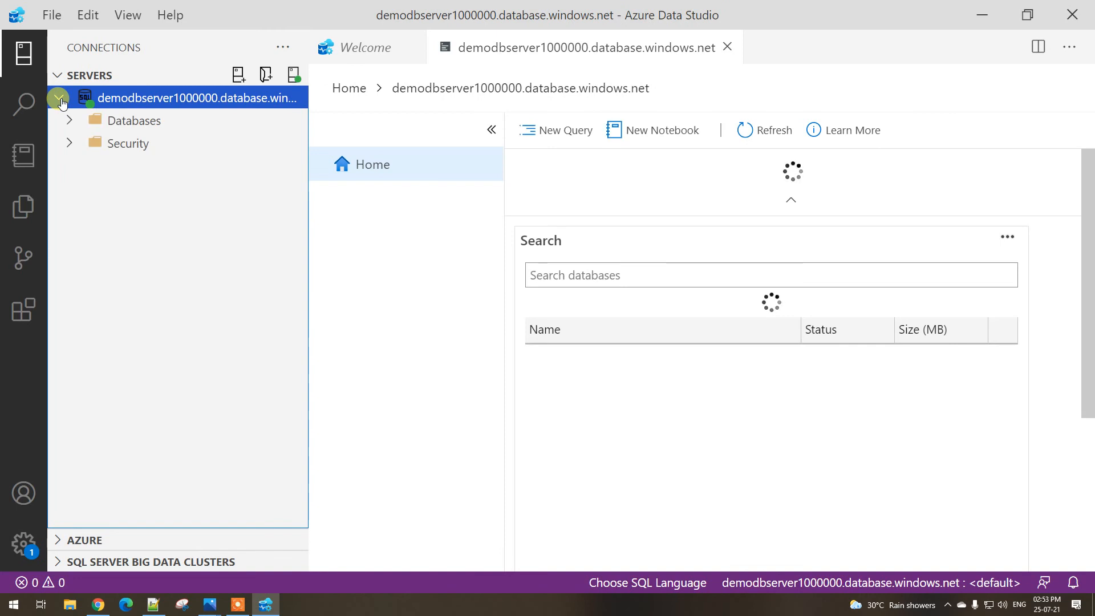
{"action": "left_click", "coordinate": [70, 124]}
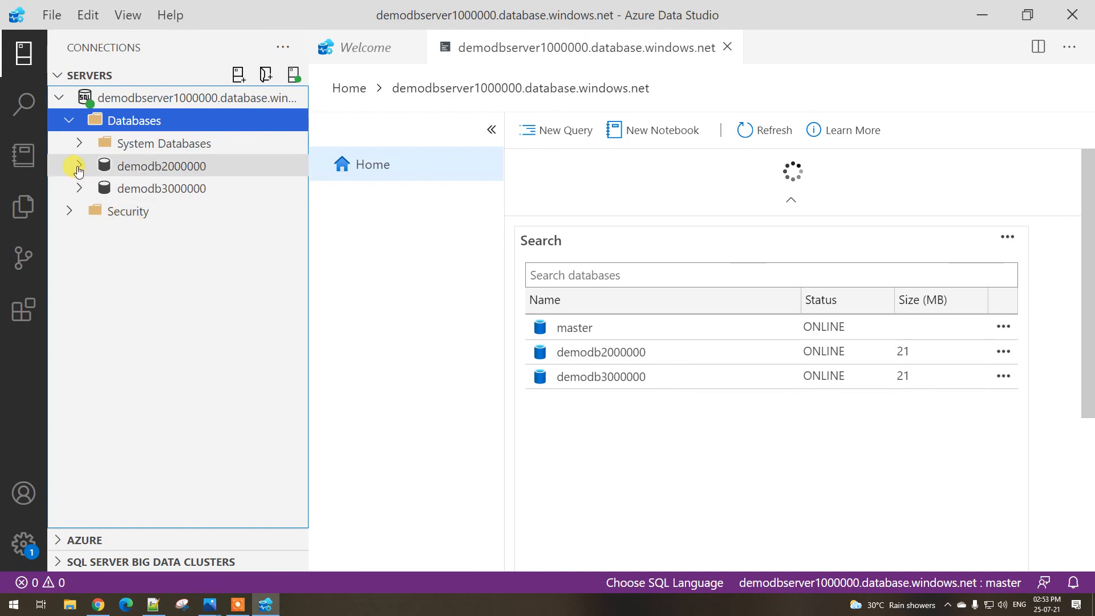
{"action": "left_click", "coordinate": [74, 167]}
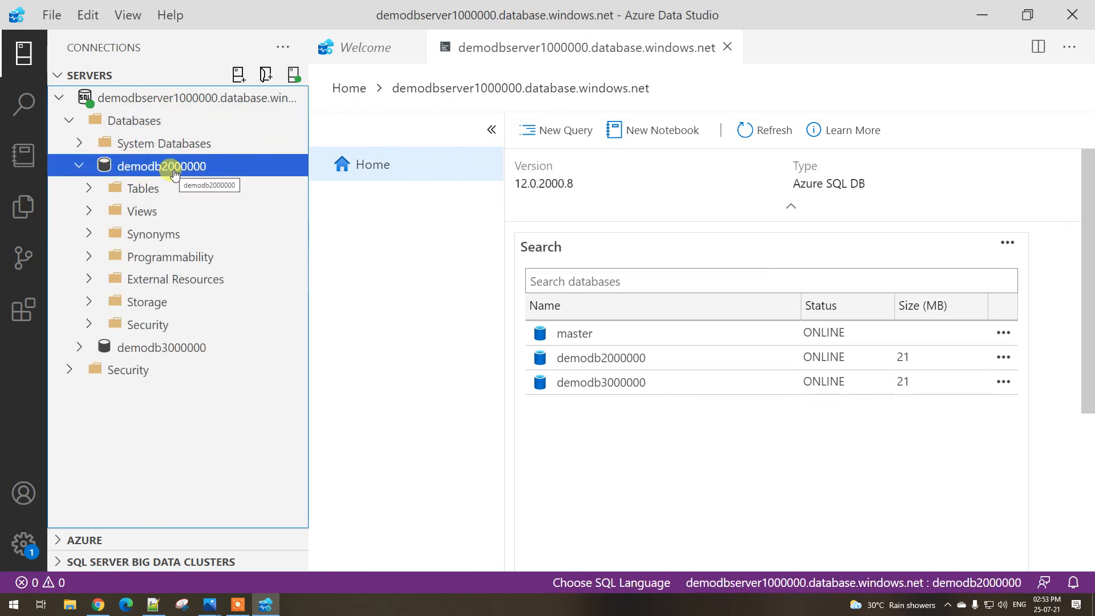
{"action": "left_click", "coordinate": [88, 189]}
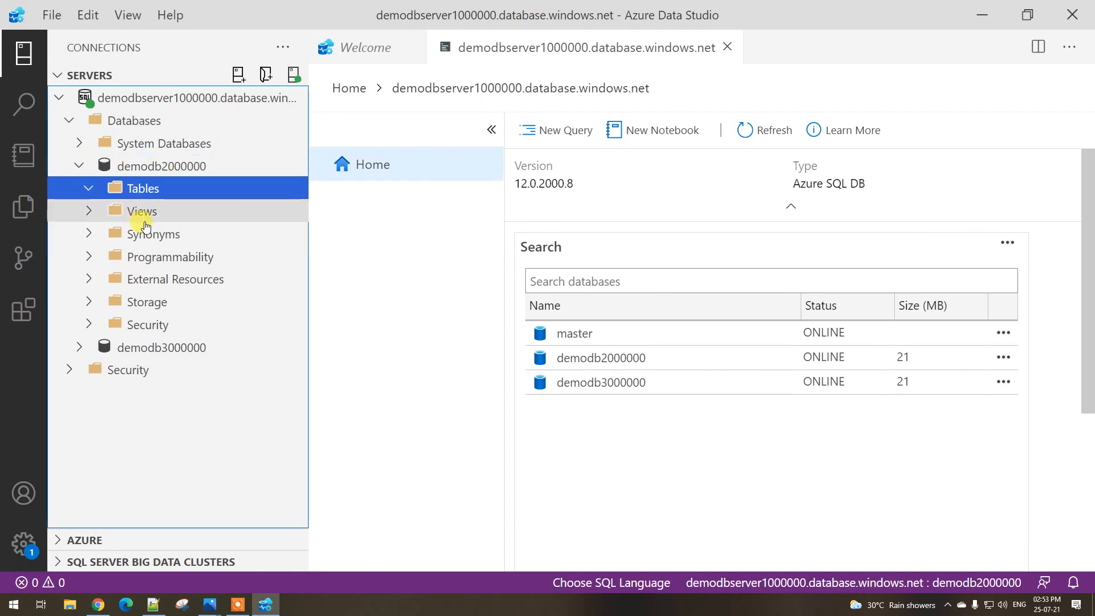
Open a new query on demodb2000000, close the server dashboard, and run "select * from agents"
{"action": "left_click", "coordinate": [176, 166]}
{"action": "right_click", "coordinate": [183, 172]}
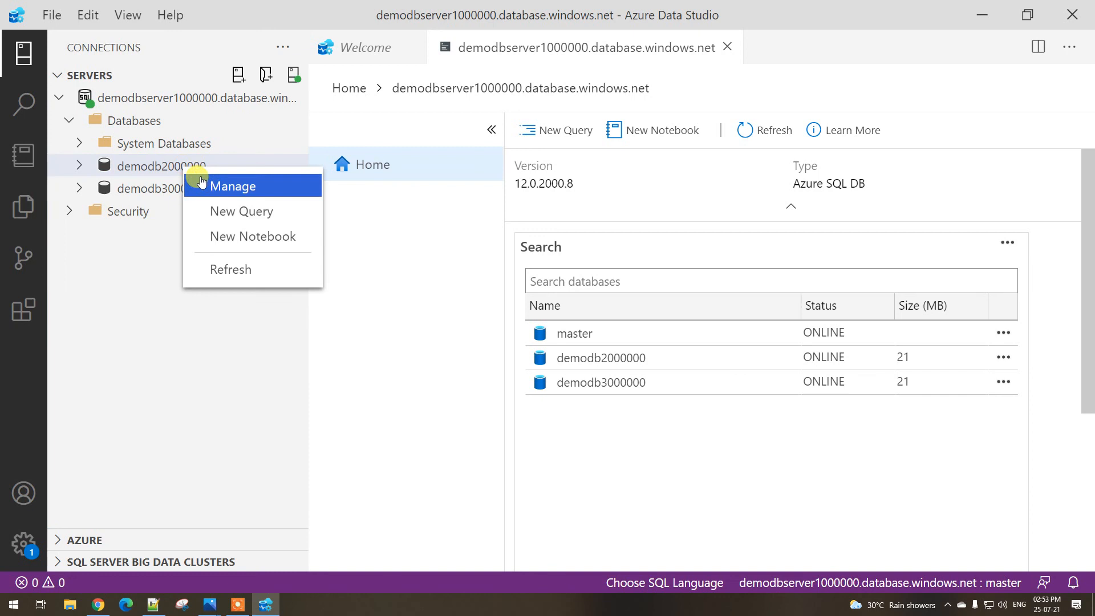
{"action": "left_click", "coordinate": [224, 211]}
{"action": "left_click", "coordinate": [727, 47]}
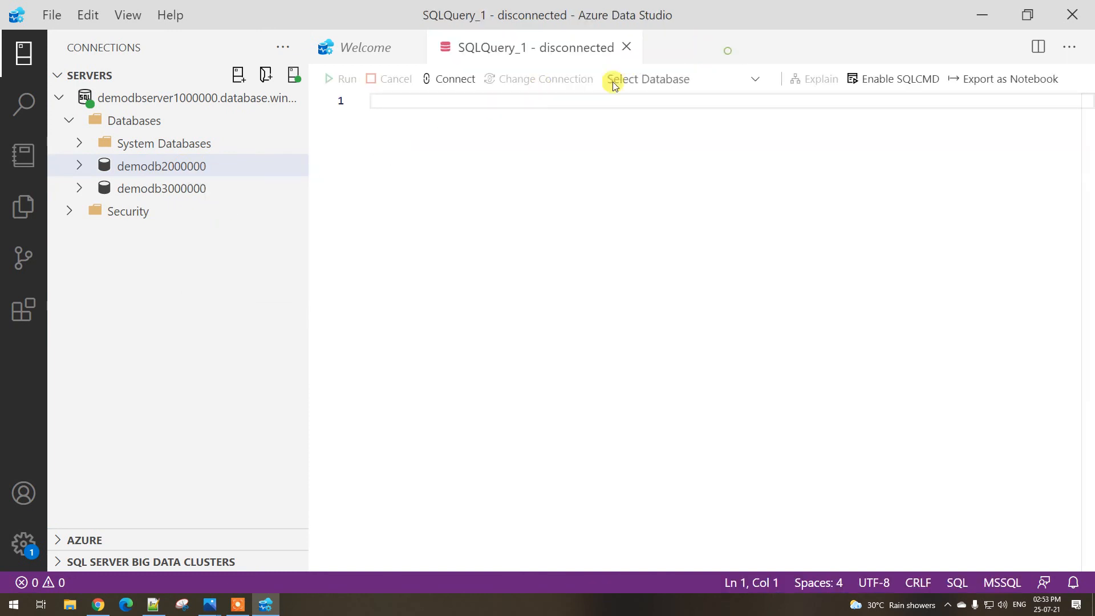
{"action": "type", "text": "select * from agents"}
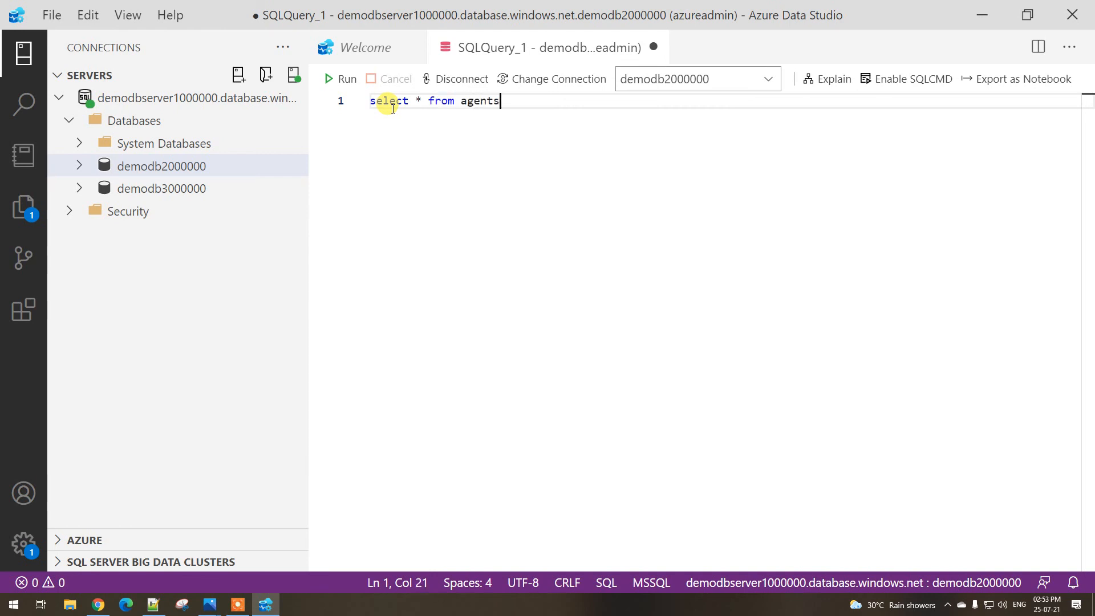
{"action": "left_click", "coordinate": [342, 79]}
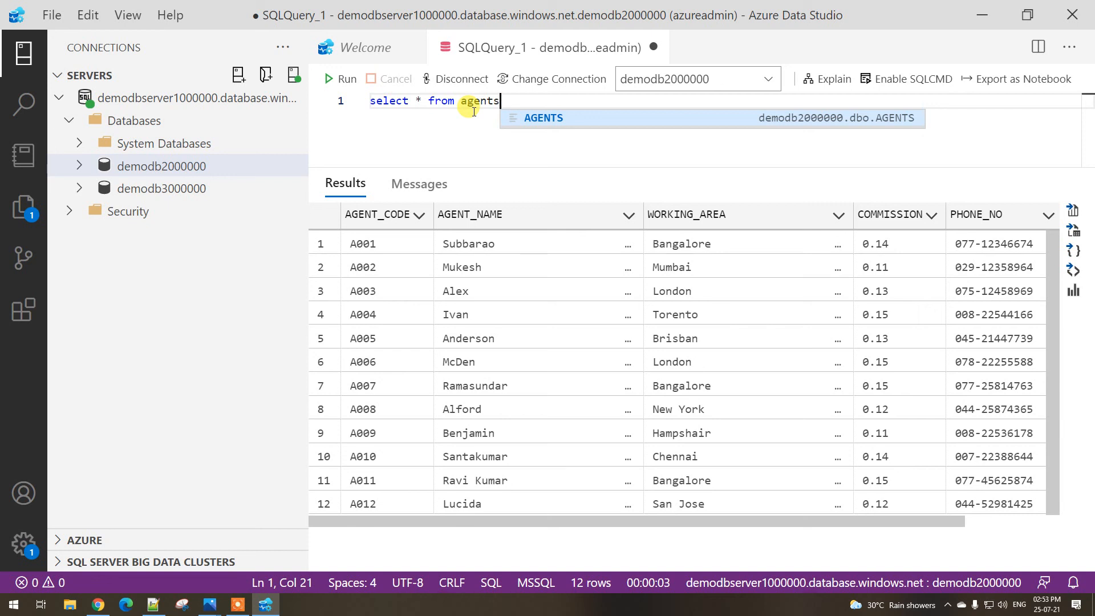
Add the statement "delete from agents where AGENT_CODE = A010" two lines below the select query
{"action": "key", "text": "Return"}
{"action": "key", "text": "Return"}
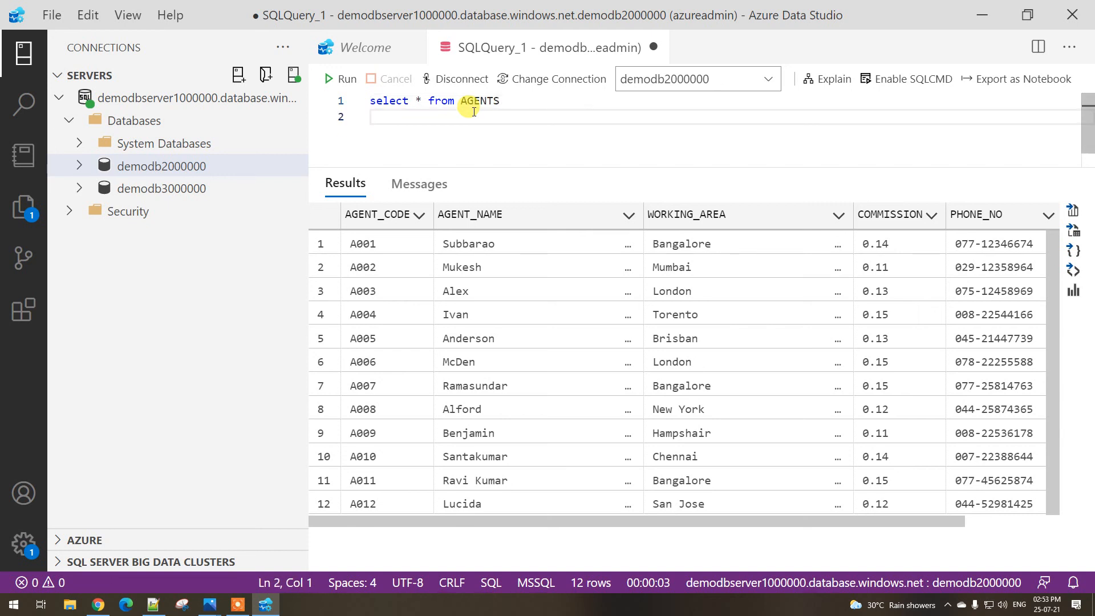
{"action": "key", "text": "Return"}
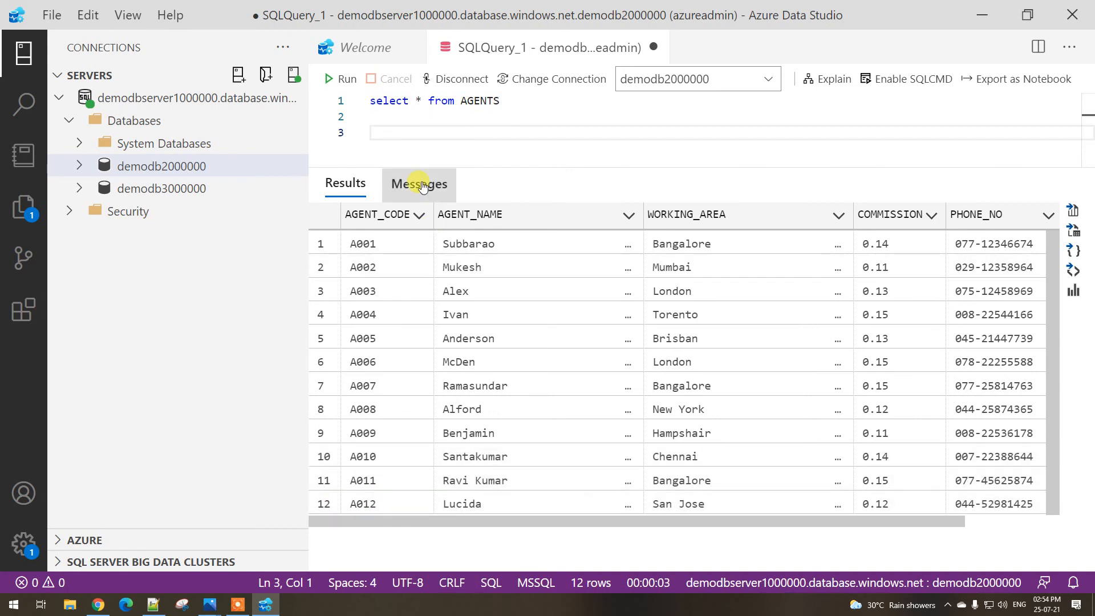
{"action": "type", "text": "delete "}
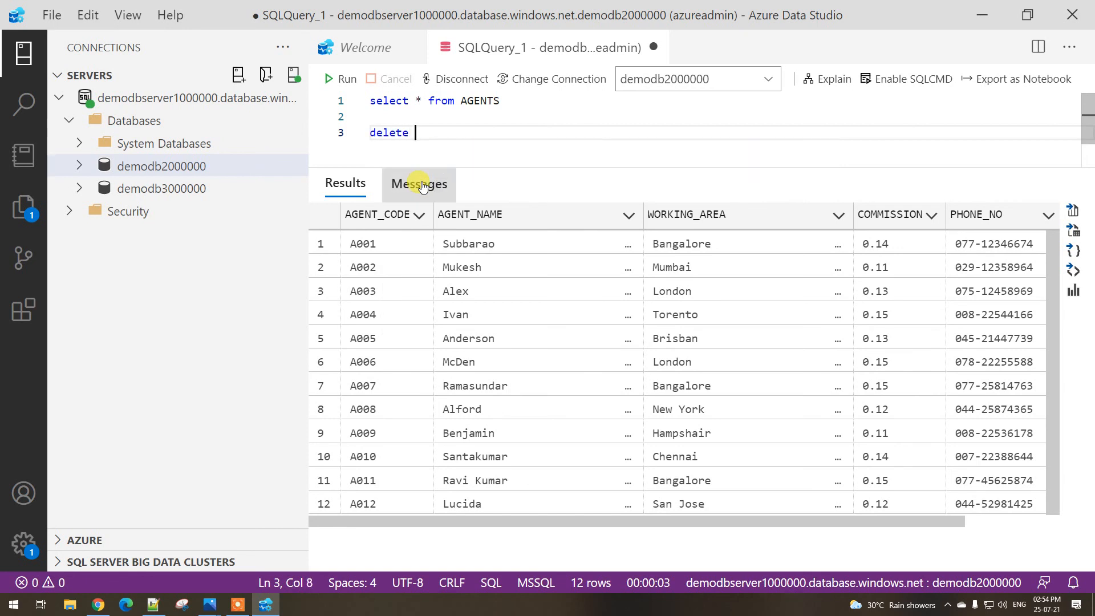
{"action": "type", "text": "from agents where"}
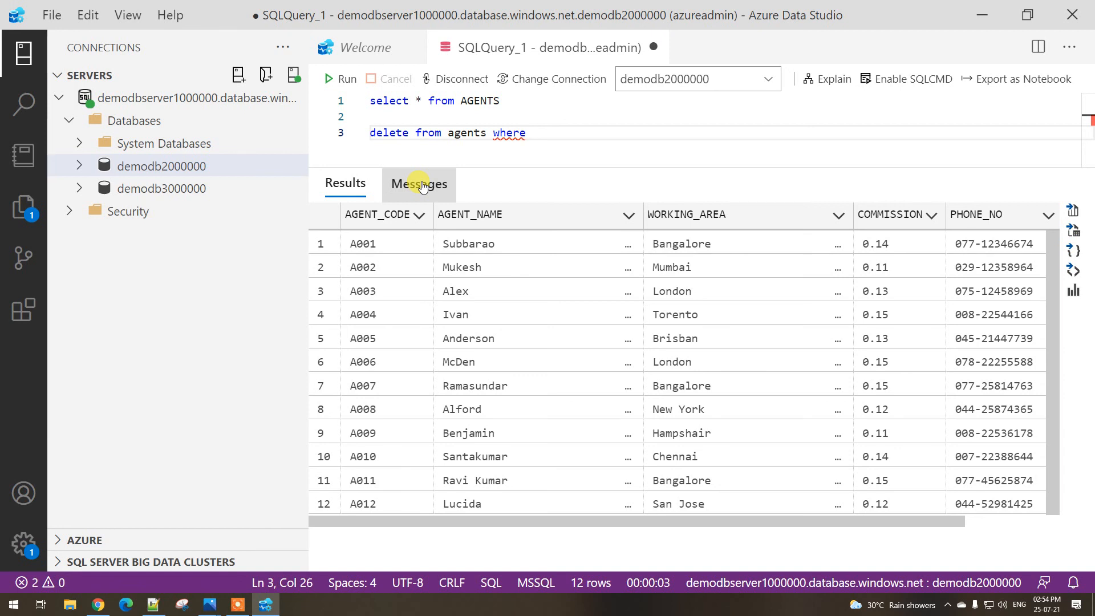
{"action": "type", "text": "agent"}
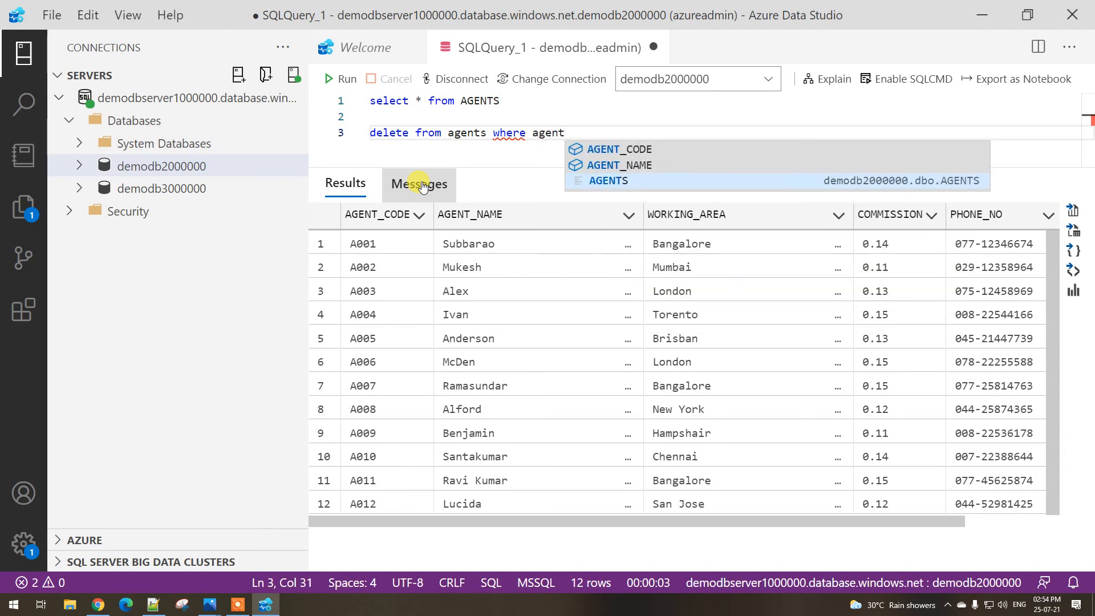
{"action": "left_click", "coordinate": [649, 150]}
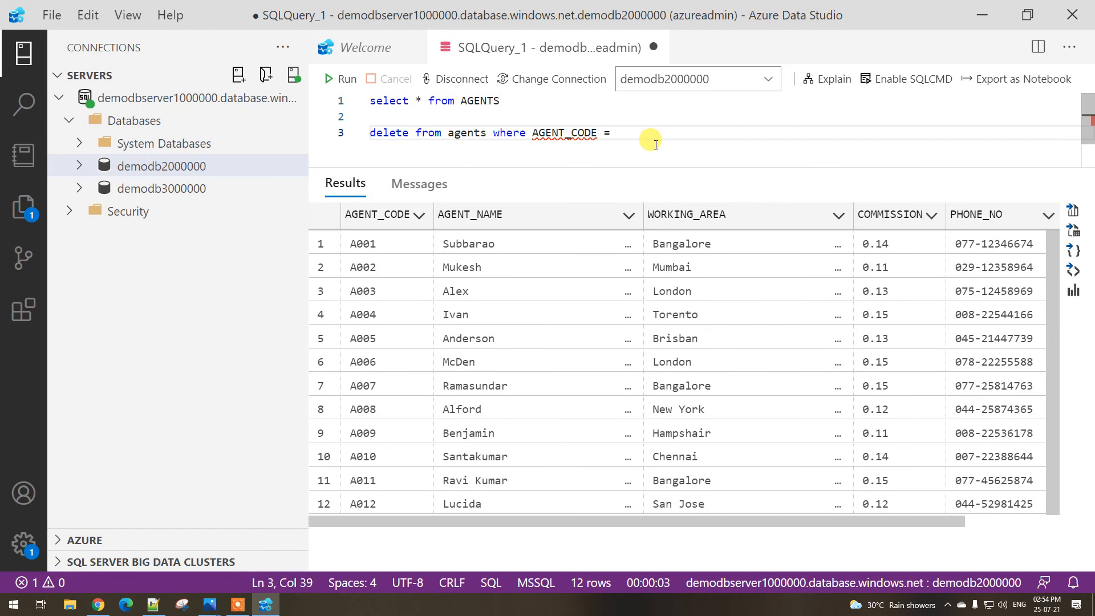
{"action": "type", "text": "A"}
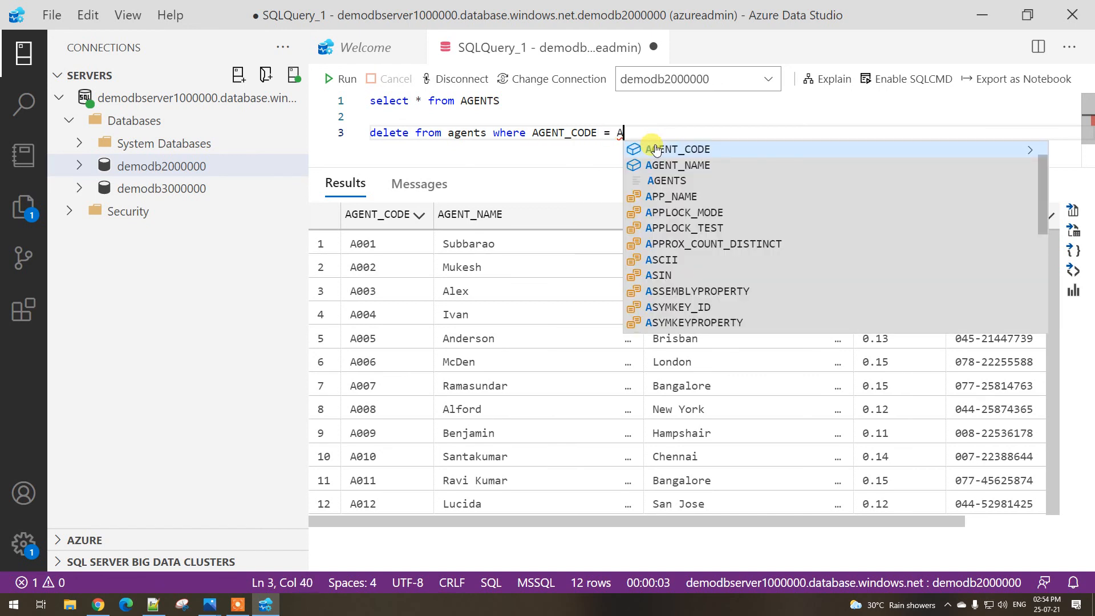
{"action": "type", "text": "010"}
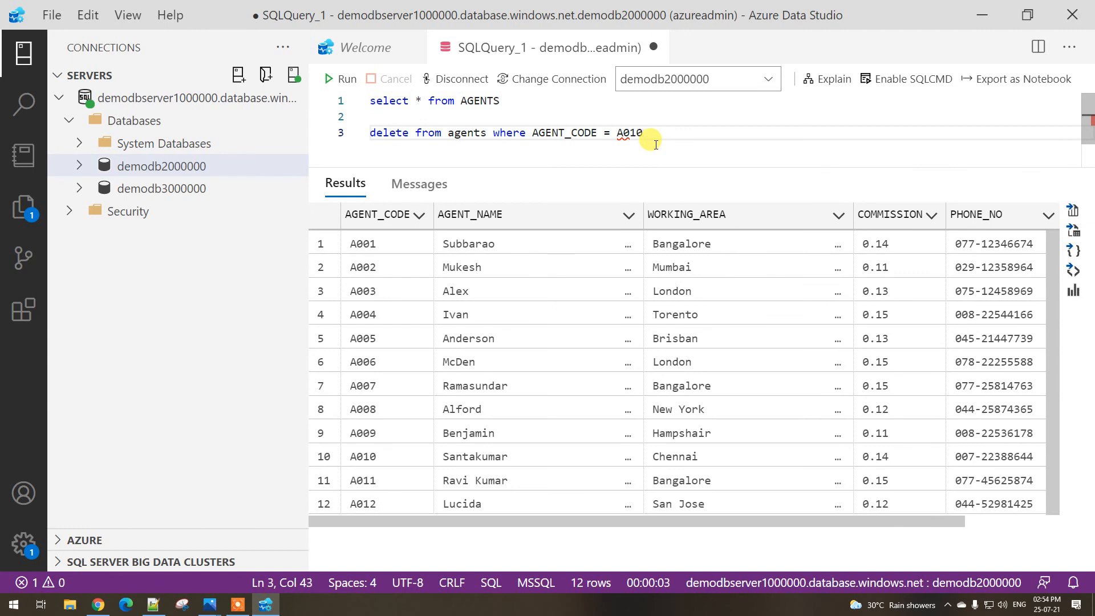
Duplicate the delete statement twice, onto lines 4 and 5 of the query
{"action": "left_click_drag", "start_coordinate": [656, 144], "coordinate": [364, 142]}
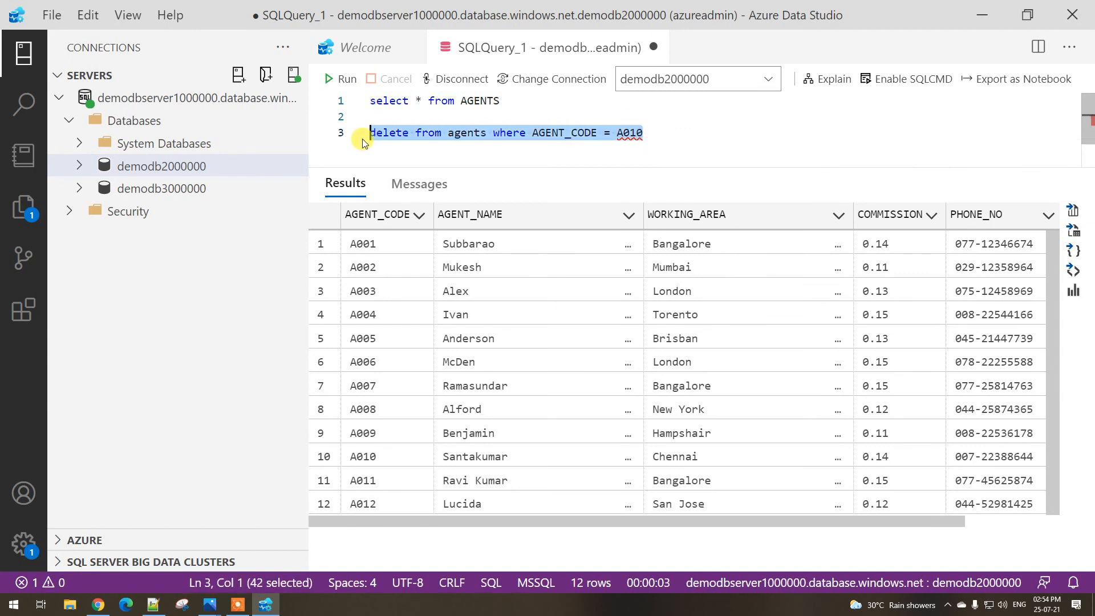
{"action": "key", "text": "ctrl+c"}
{"action": "key", "text": "End"}
{"action": "key", "text": "Return"}
{"action": "key", "text": "ctrl+v"}
{"action": "key", "text": "Return"}
{"action": "key", "text": "ctrl+v"}
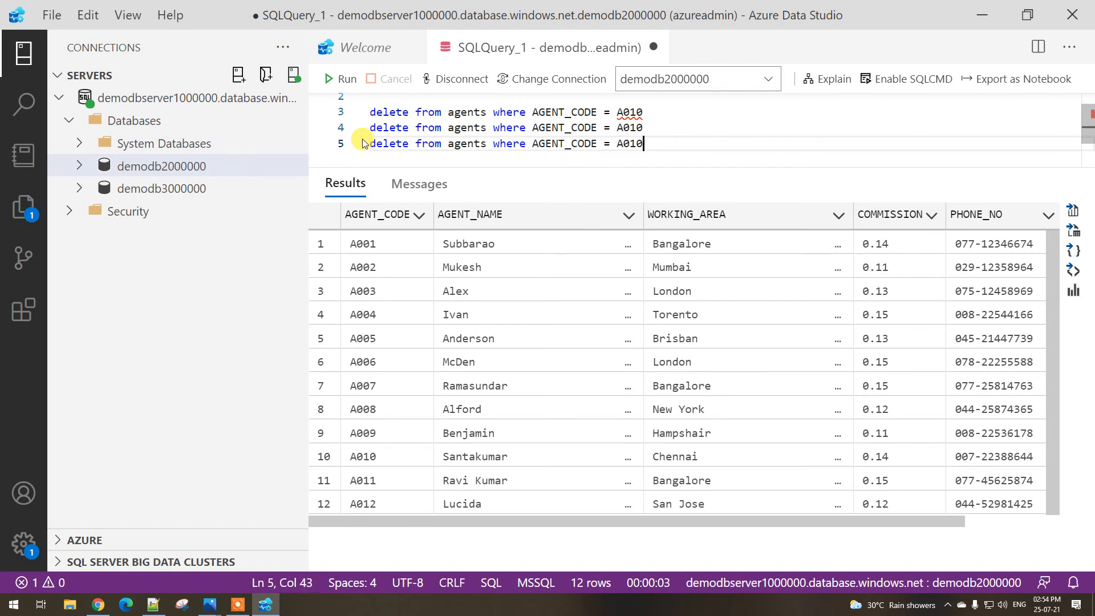
Change the agent codes on lines 4 and 5 to A011 and A012, and try to run the three delete statements
{"action": "left_click", "coordinate": [642, 126]}
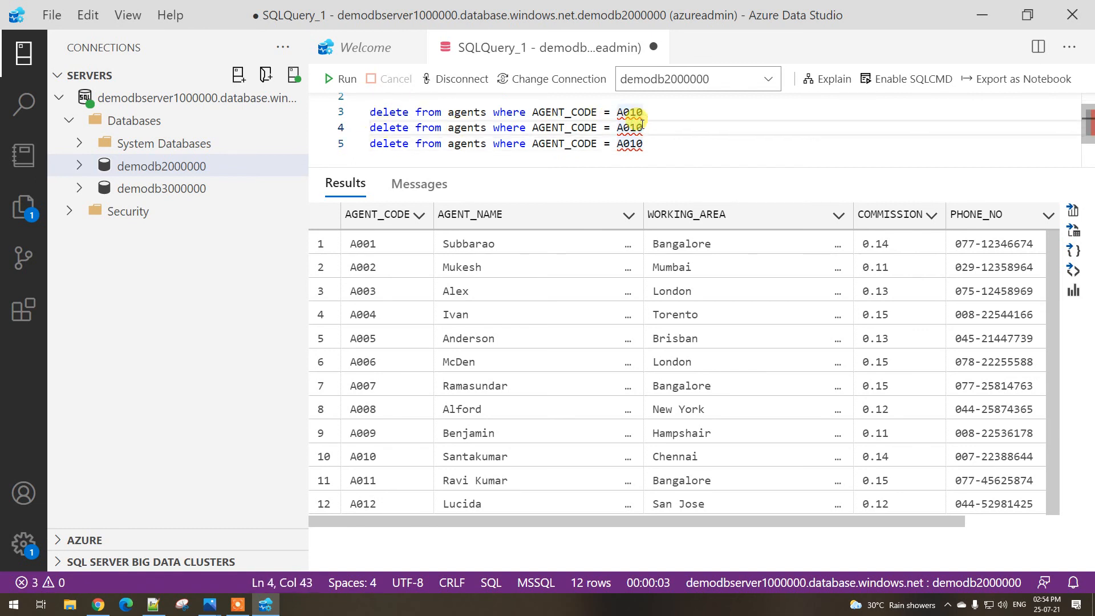
{"action": "key", "text": "BackSpace"}
{"action": "type", "text": "1"}
{"action": "key", "text": "Down"}
{"action": "key", "text": "BackSpace"}
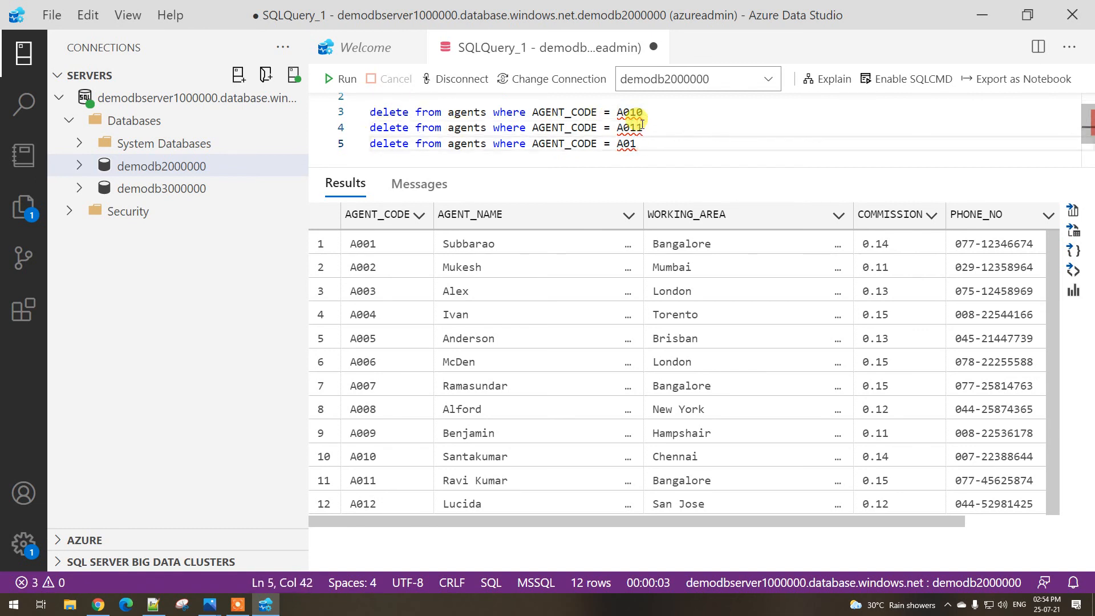
{"action": "left_click_drag", "start_coordinate": [650, 144], "coordinate": [367, 112]}
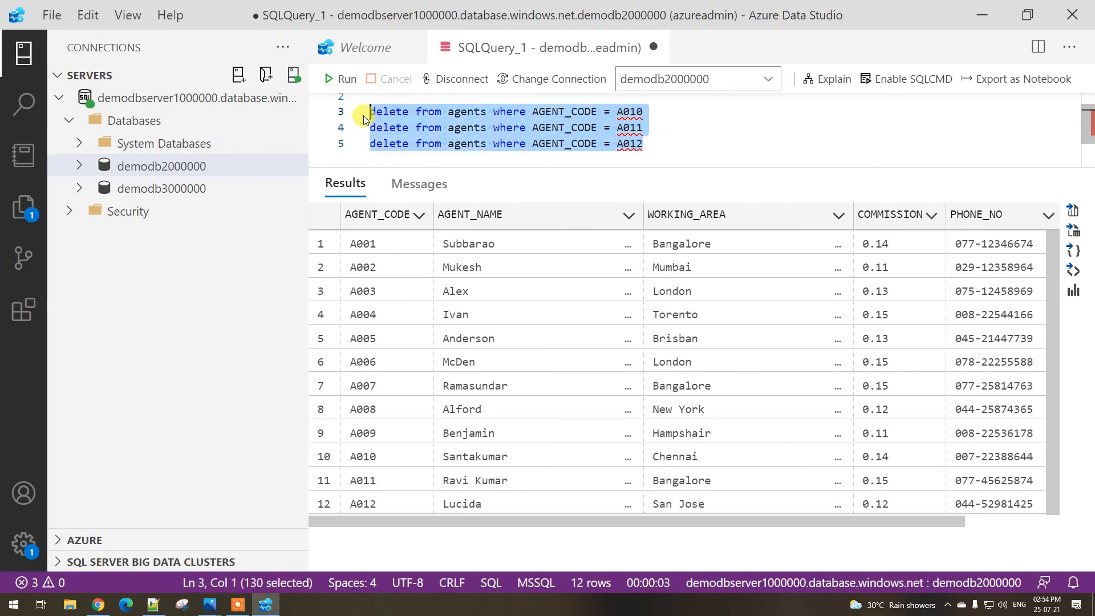
{"action": "left_click", "coordinate": [342, 80]}
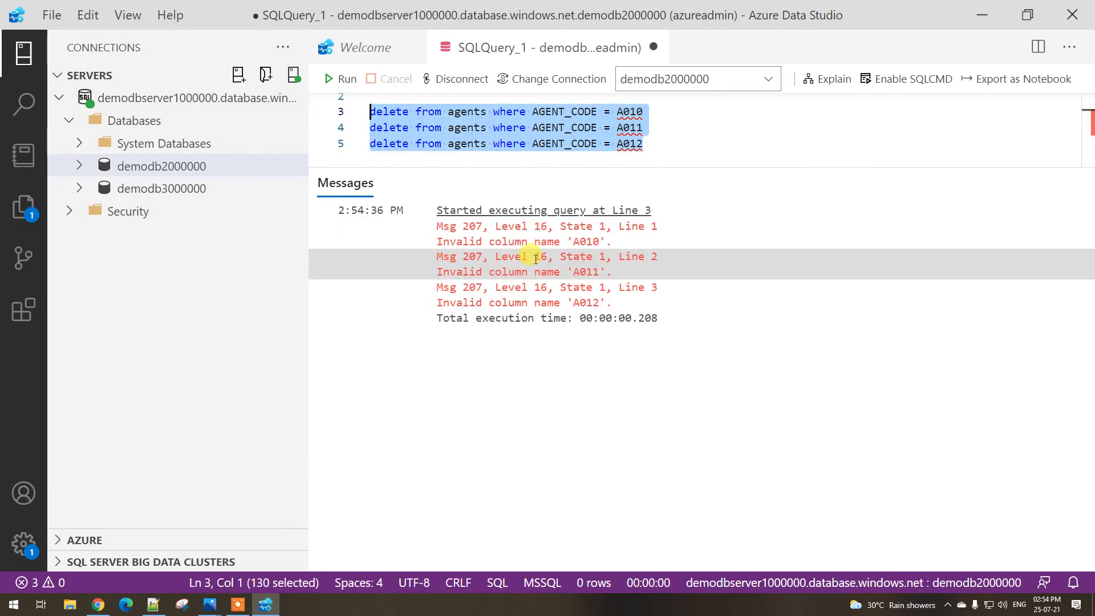
Enclose the agent codes A010, A011 and A012 in single quotes in the three delete statements
{"action": "left_click", "coordinate": [619, 112]}
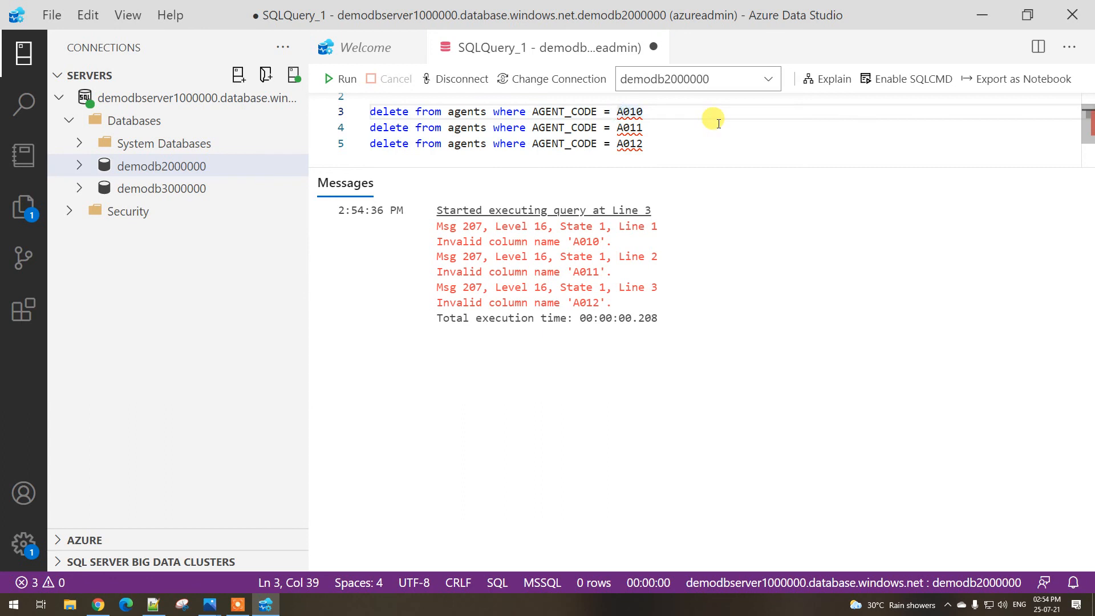
{"action": "type", "text": "'A010"}
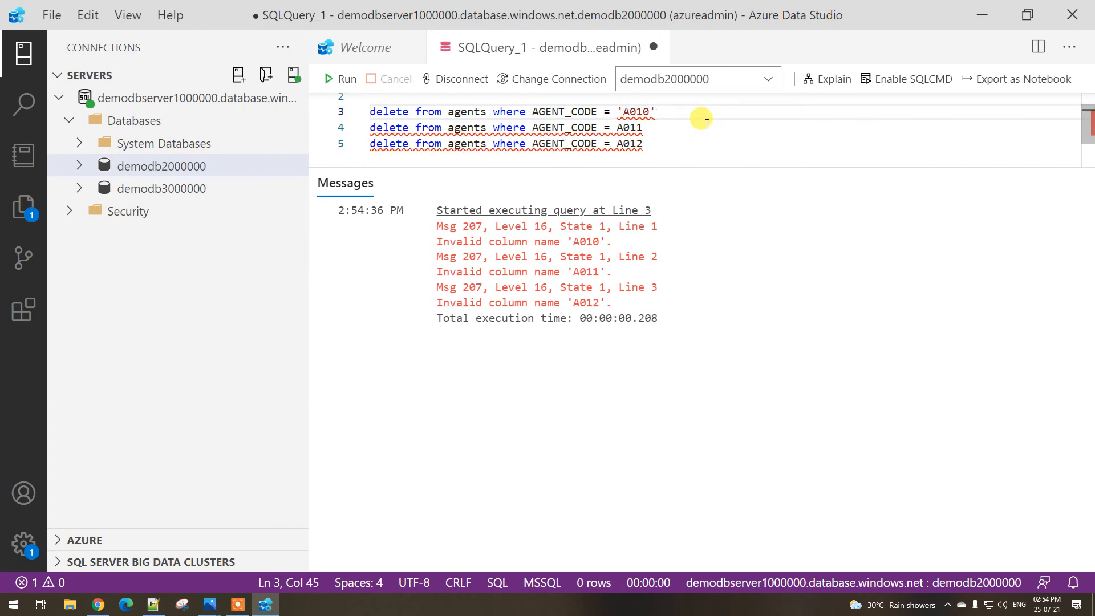
{"action": "type", "text": "'"}
{"action": "left_click", "coordinate": [618, 127]}
{"action": "type", "text": ";"}
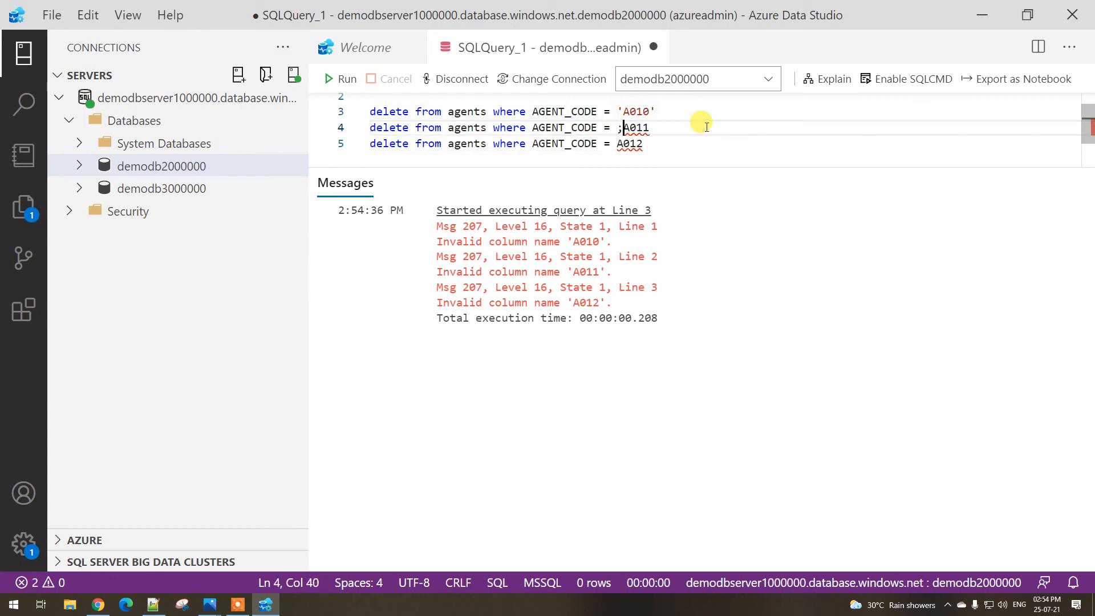
{"action": "left_click", "coordinate": [707, 126]}
{"action": "type", "text": "'"}
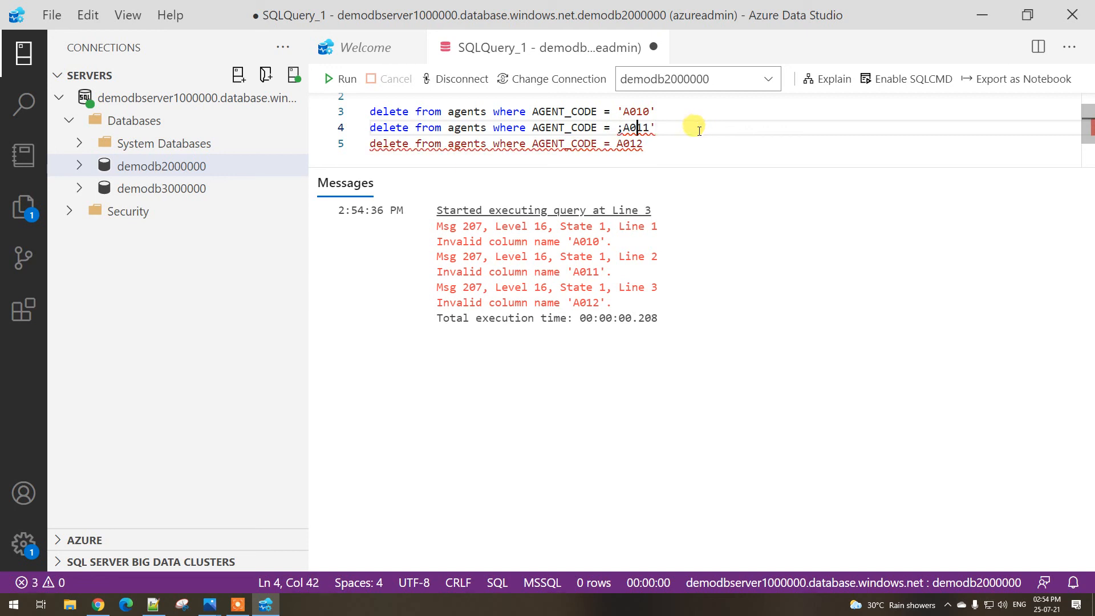
{"action": "key", "text": "BackSpace"}
{"action": "type", "text": "'"}
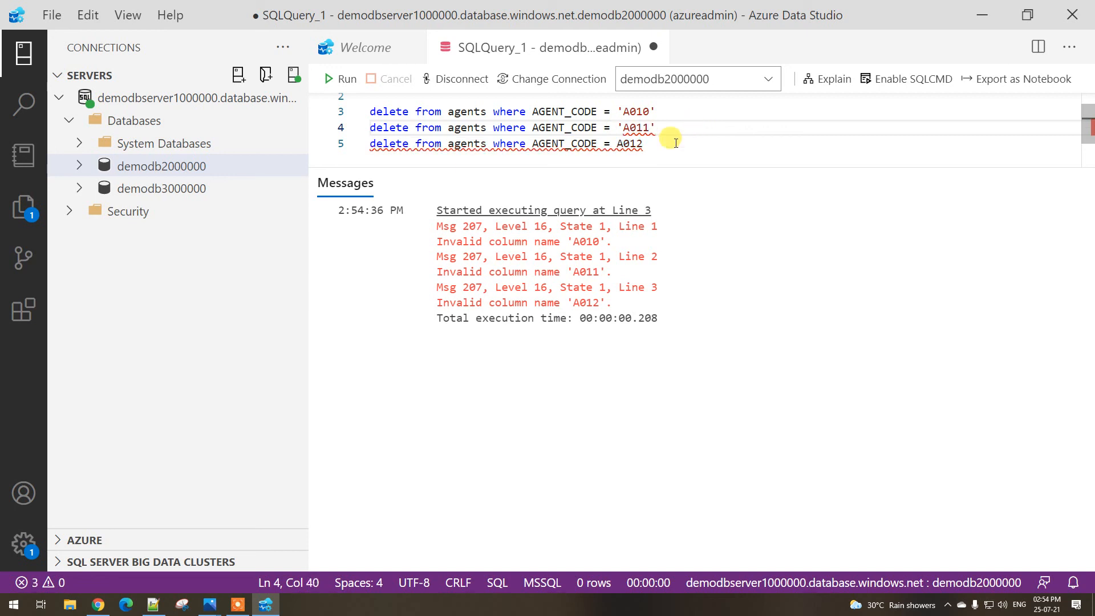
{"action": "left_click", "coordinate": [619, 143]}
{"action": "type", "text": "'"}
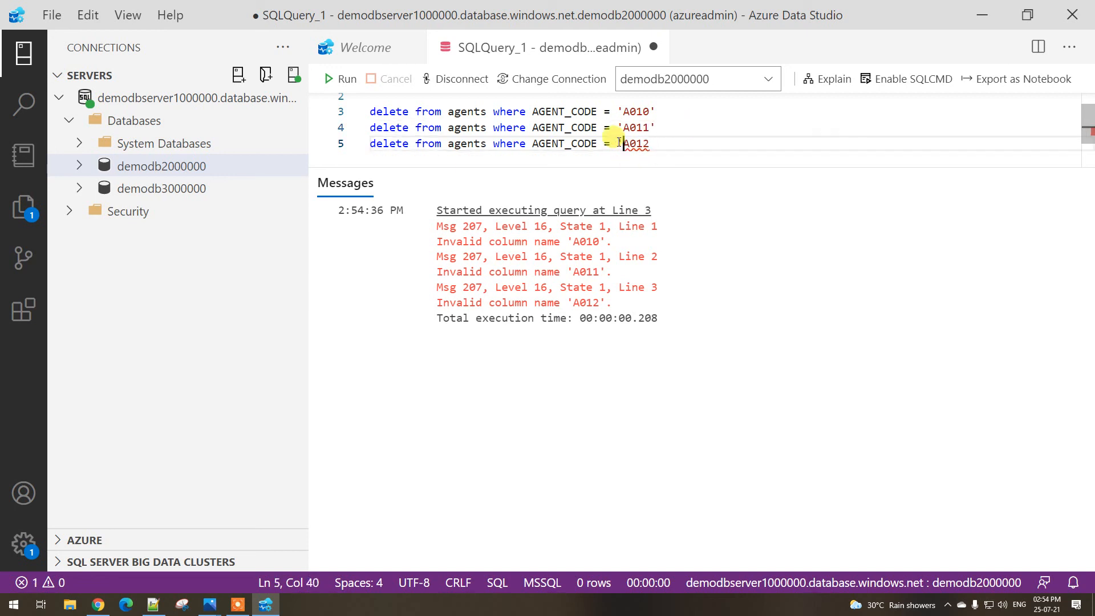
Run the three quoted delete statements on lines 3 to 5 and rerun the select query on AGENTS
{"action": "left_click_drag", "start_coordinate": [657, 143], "coordinate": [337, 110]}
{"action": "left_click", "coordinate": [337, 79]}
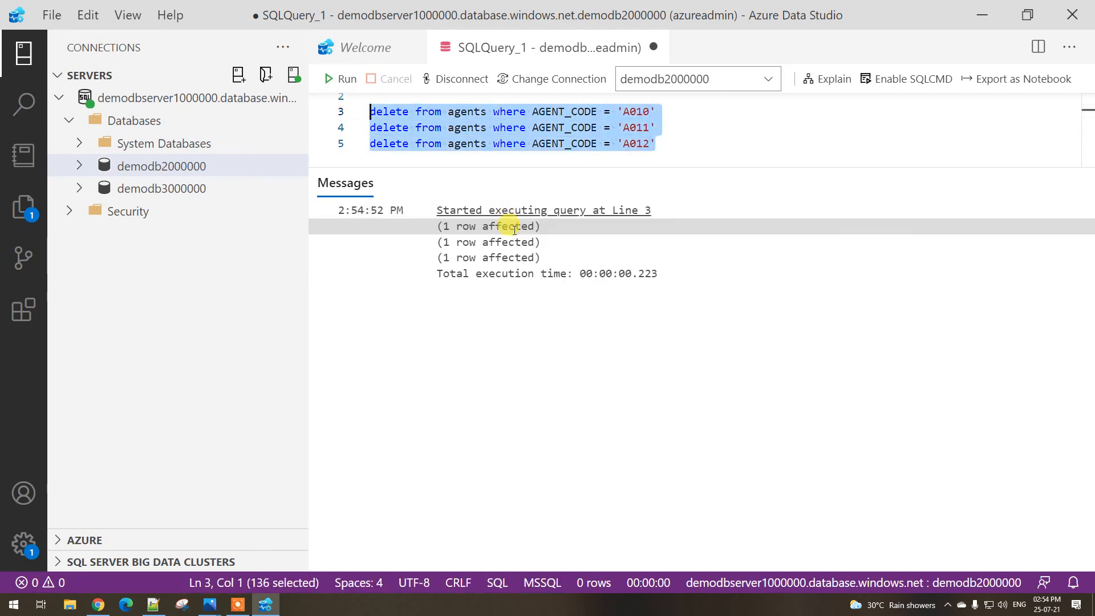
{"action": "left_click", "coordinate": [461, 127]}
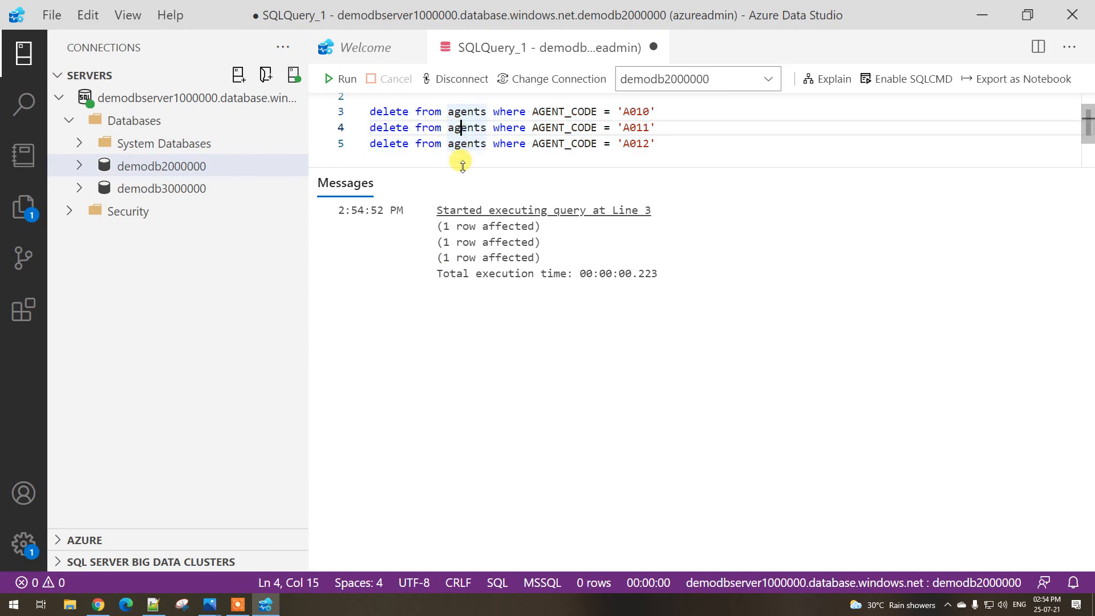
{"action": "left_click_drag", "start_coordinate": [505, 101], "coordinate": [344, 101]}
{"action": "left_click", "coordinate": [341, 81]}
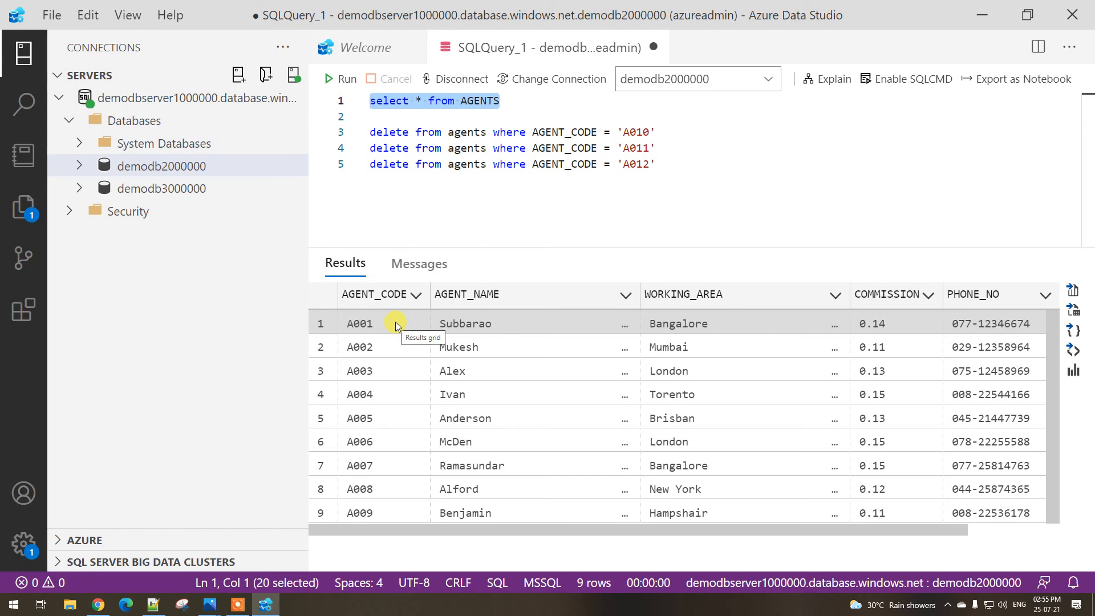
{"action": "left_click", "coordinate": [482, 214]}
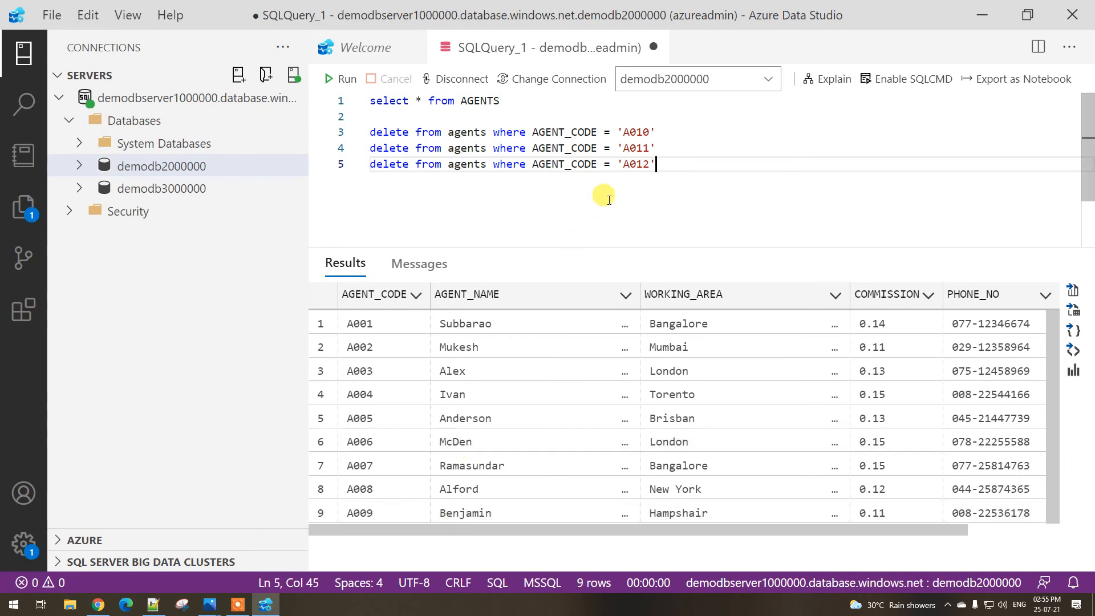
{"action": "left_click_drag", "start_coordinate": [677, 170], "coordinate": [410, 132]}
{"action": "left_click", "coordinate": [424, 190]}
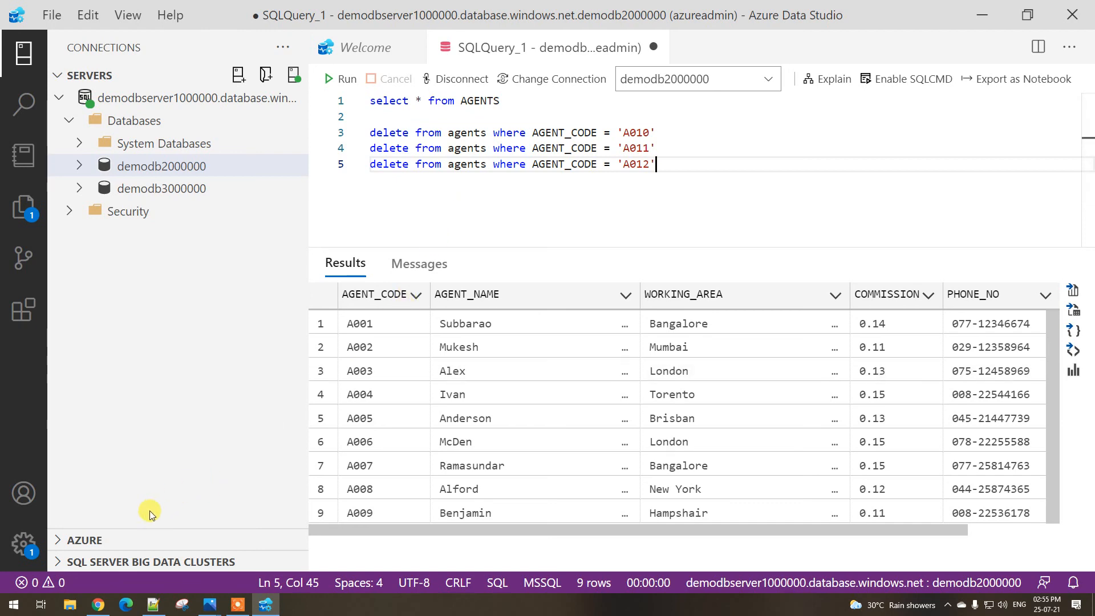
Switch to the Azure portal, open the backups of demodbserver1000000, and start a restore of demodb2000000
{"action": "left_click", "coordinate": [98, 605]}
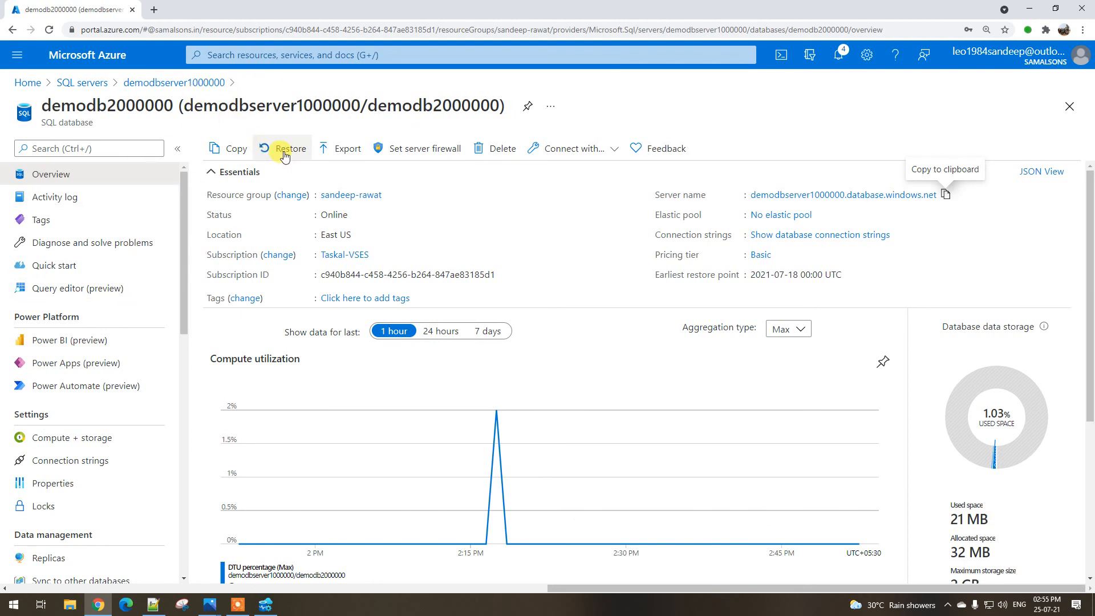
{"action": "left_click", "coordinate": [190, 83]}
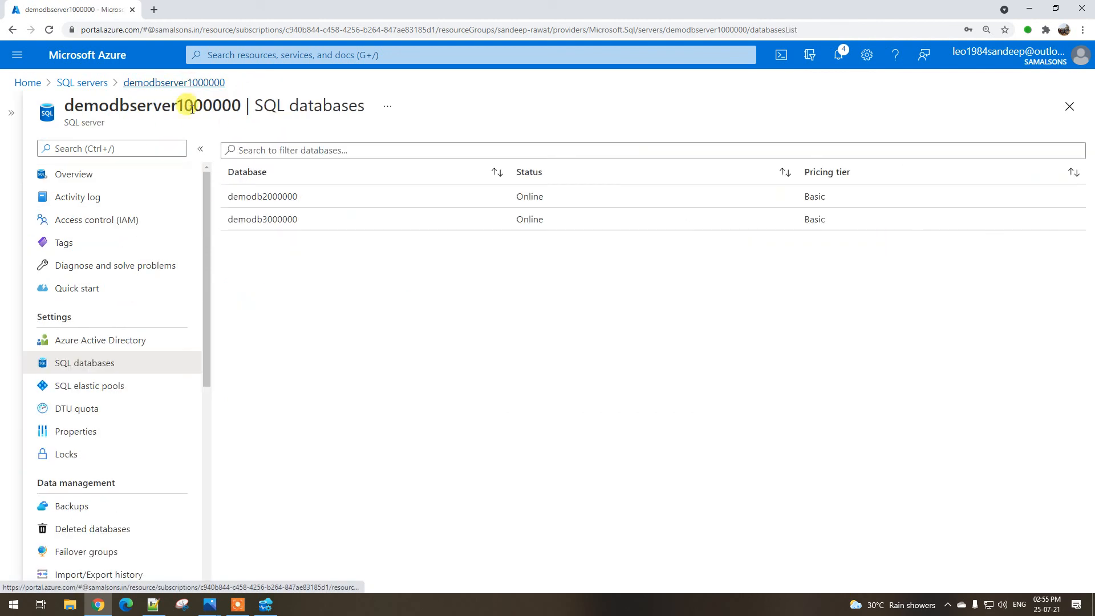
{"action": "left_click", "coordinate": [91, 506]}
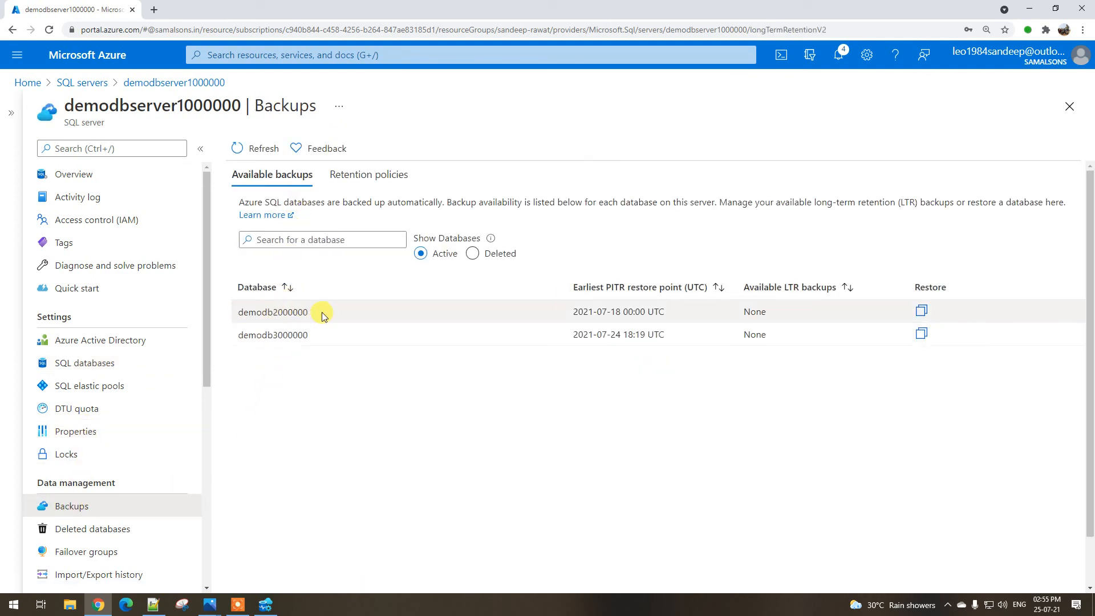
{"action": "left_click", "coordinate": [922, 311]}
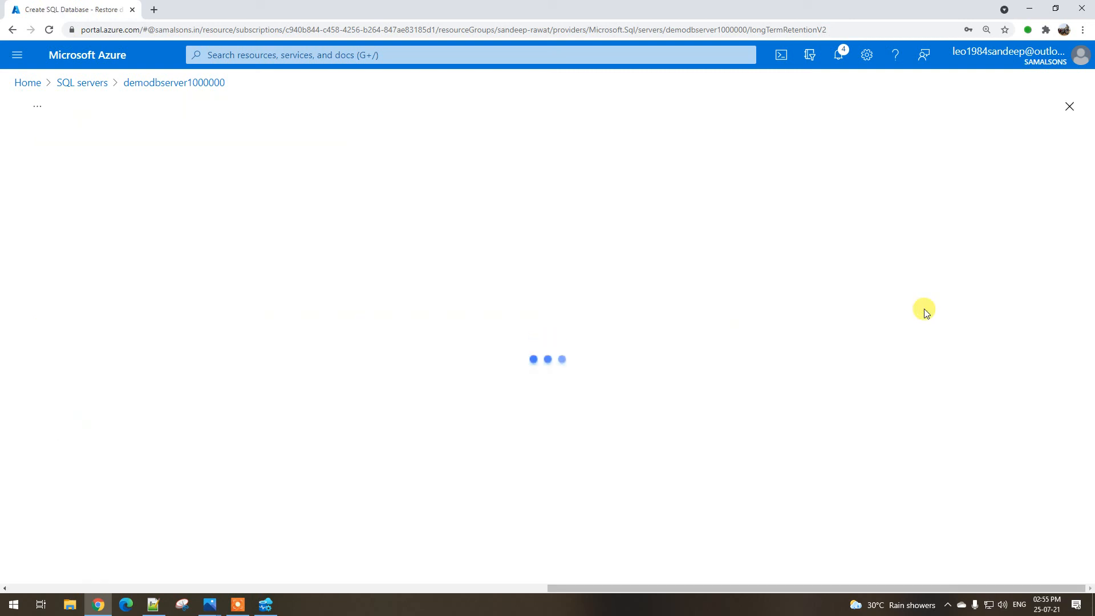
{"action": "scroll", "coordinate": [284, 301], "scroll_direction": "down", "scroll_amount": 1}
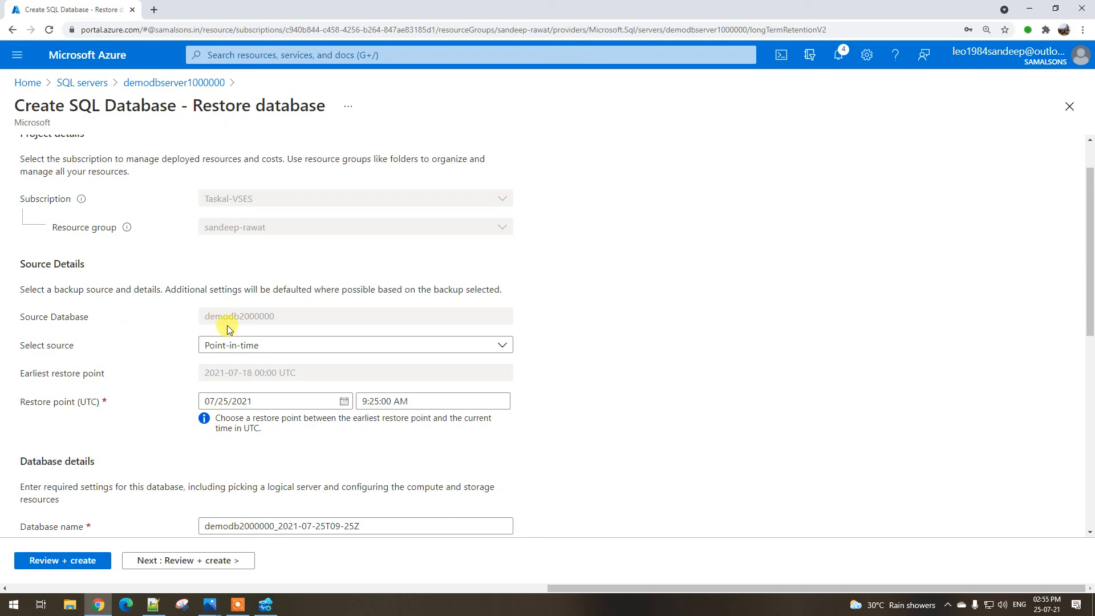
Examine the available restore sources and the earliest restore point for demodb2000000
{"action": "left_click", "coordinate": [253, 346]}
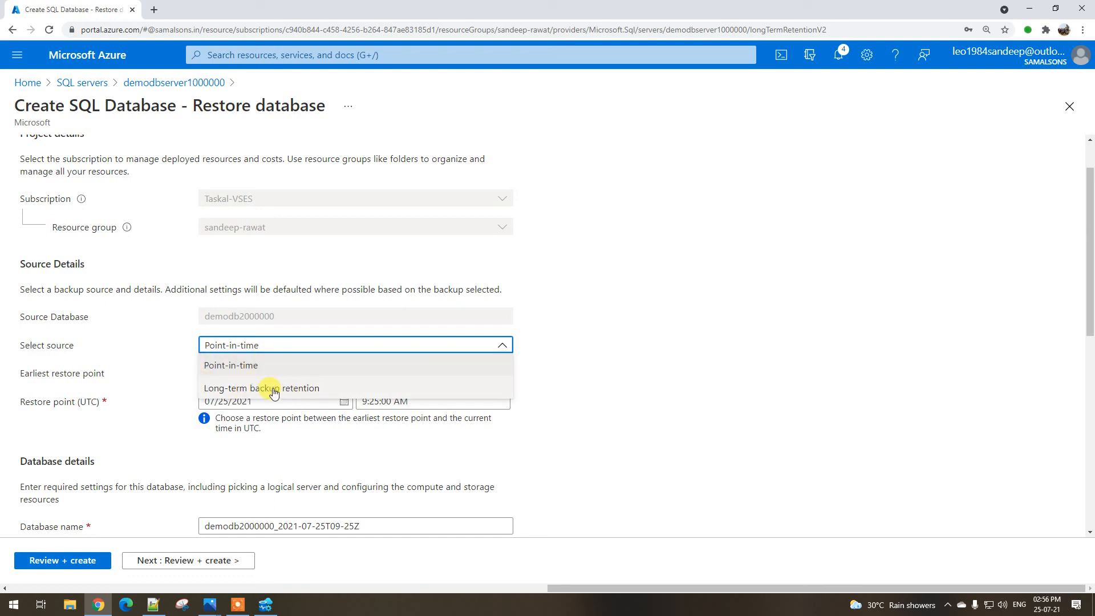
{"action": "left_click", "coordinate": [140, 402]}
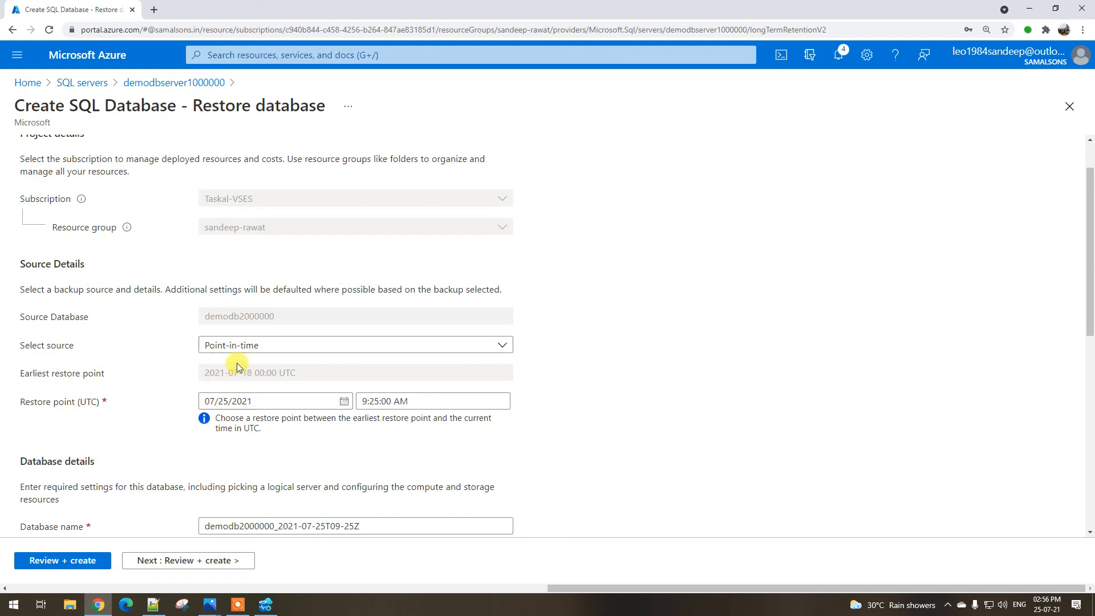
{"action": "scroll", "coordinate": [170, 362], "scroll_direction": "down", "scroll_amount": 1}
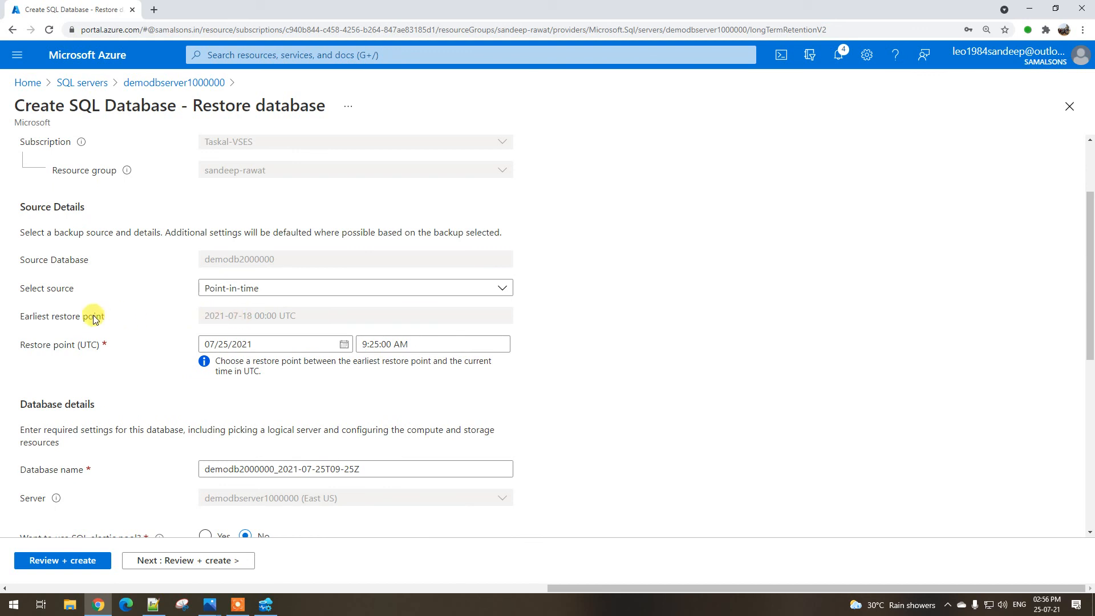
{"action": "left_click_drag", "start_coordinate": [215, 315], "coordinate": [294, 315]}
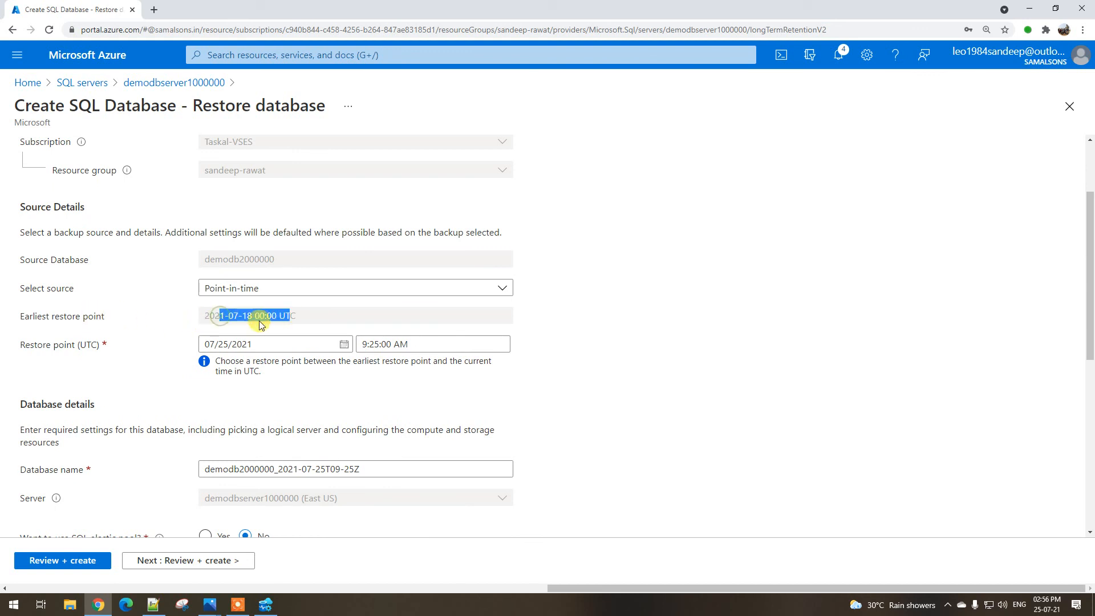
{"action": "left_click", "coordinate": [107, 349]}
{"action": "left_click_drag", "start_coordinate": [209, 317], "coordinate": [270, 316]}
{"action": "left_click", "coordinate": [253, 315]}
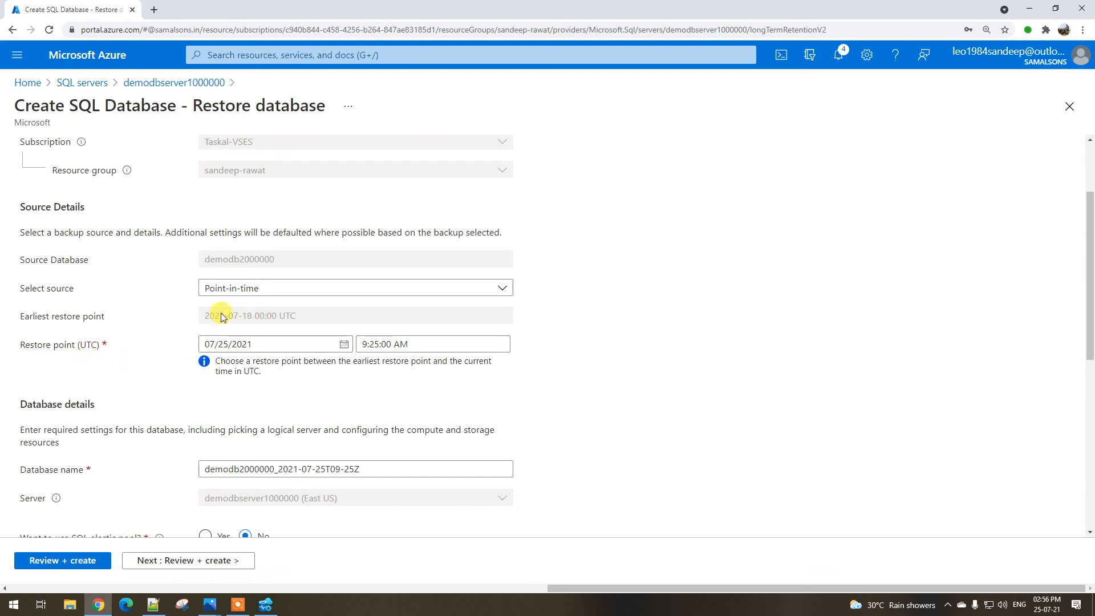
{"action": "left_click_drag", "start_coordinate": [207, 317], "coordinate": [272, 321]}
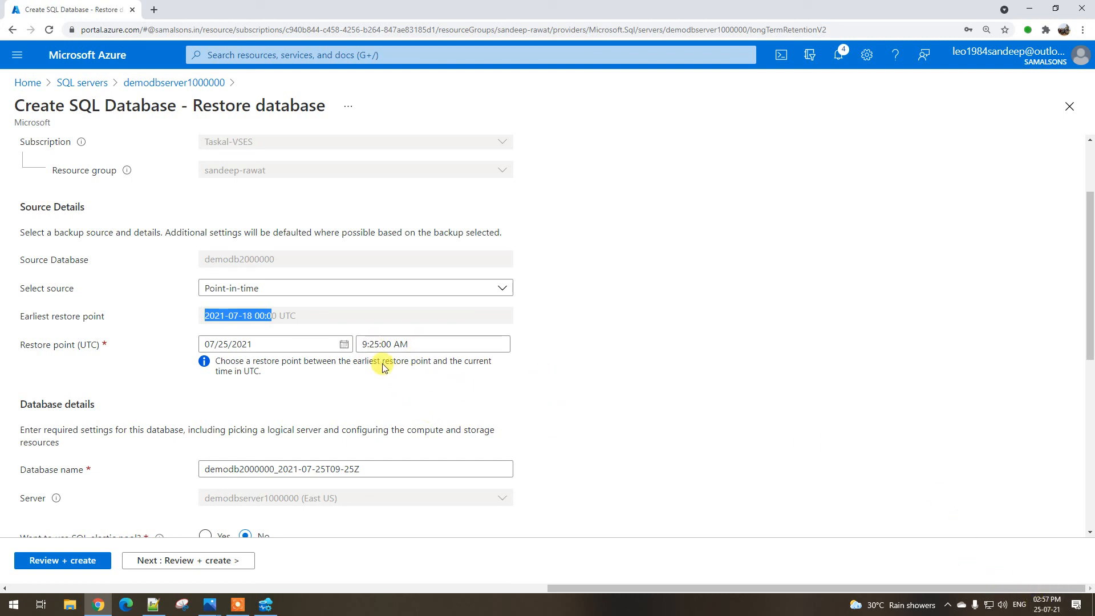
Set the restore point time to 9:00:00 AM UTC and name the restored database demodb2000000-restore1
{"action": "left_click", "coordinate": [370, 343]}
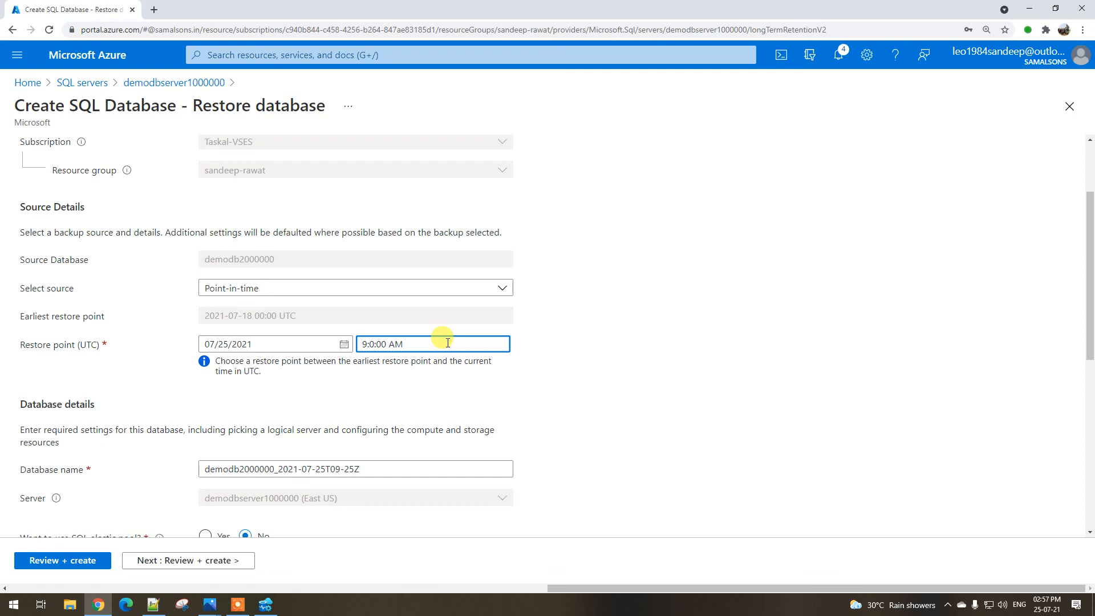
{"action": "left_click", "coordinate": [656, 360]}
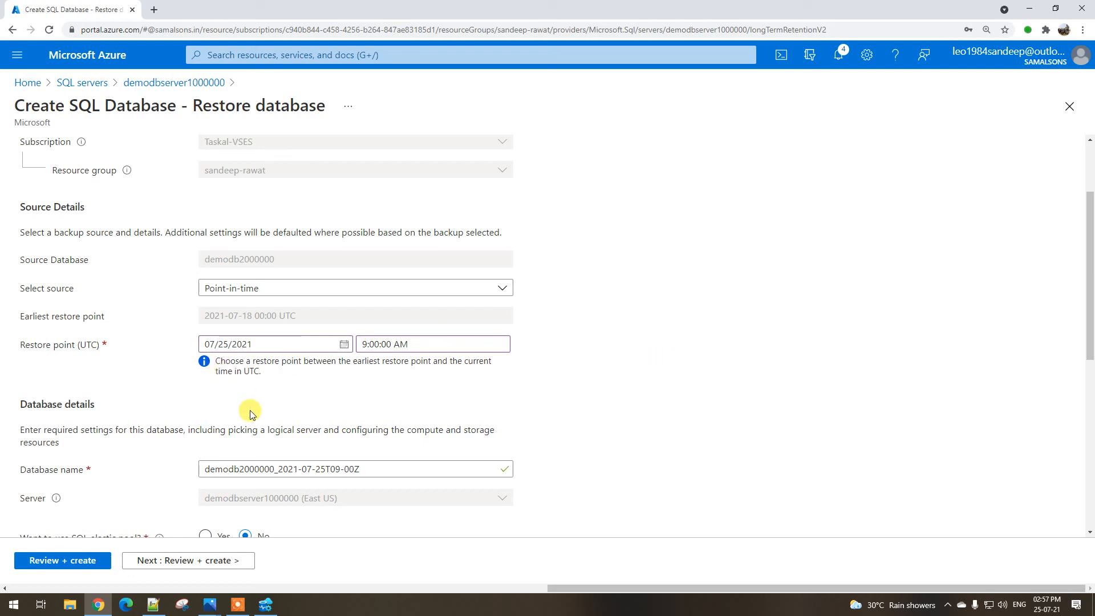
{"action": "scroll", "coordinate": [130, 413], "scroll_direction": "down", "scroll_amount": 3}
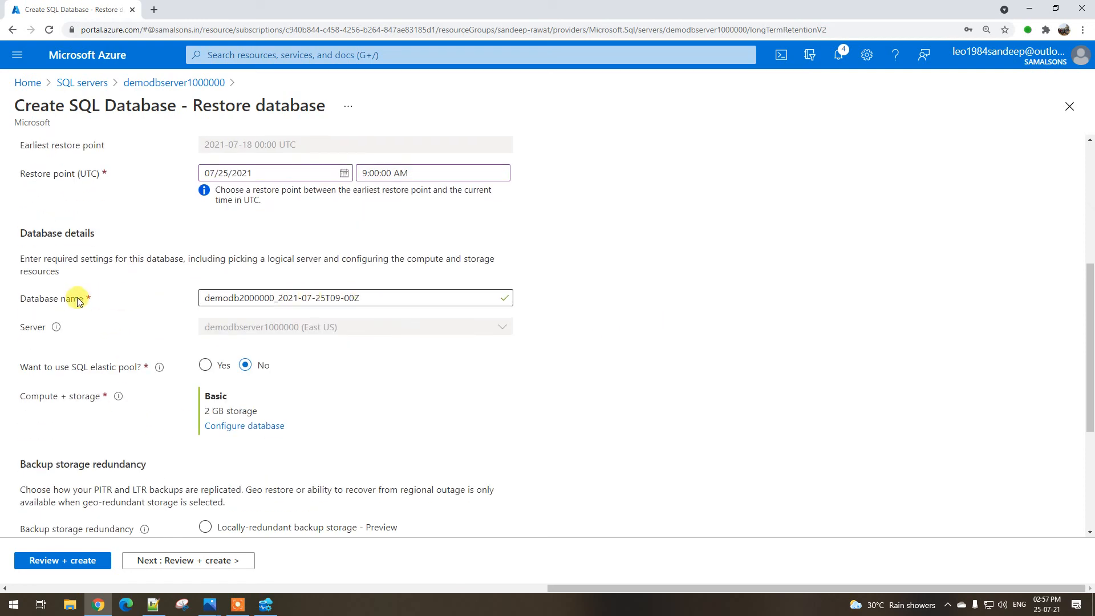
{"action": "left_click_drag", "start_coordinate": [361, 298], "coordinate": [277, 300]}
{"action": "key", "text": "BackSpace"}
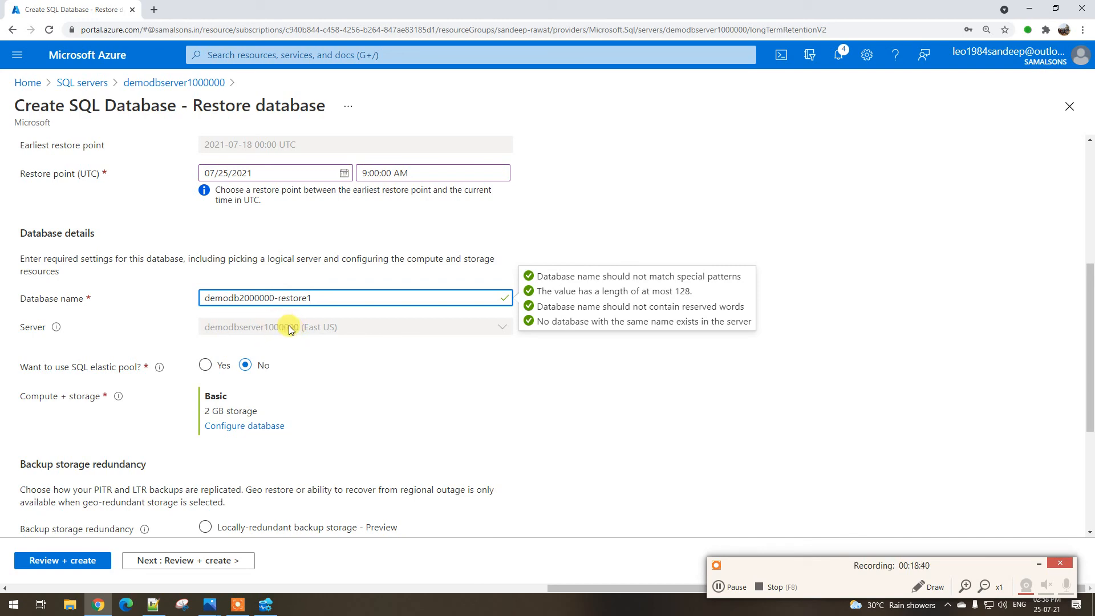
Switch to Notepad++ and review the restore notes on existing databases on the same server and on geo restore
{"action": "left_click", "coordinate": [153, 605]}
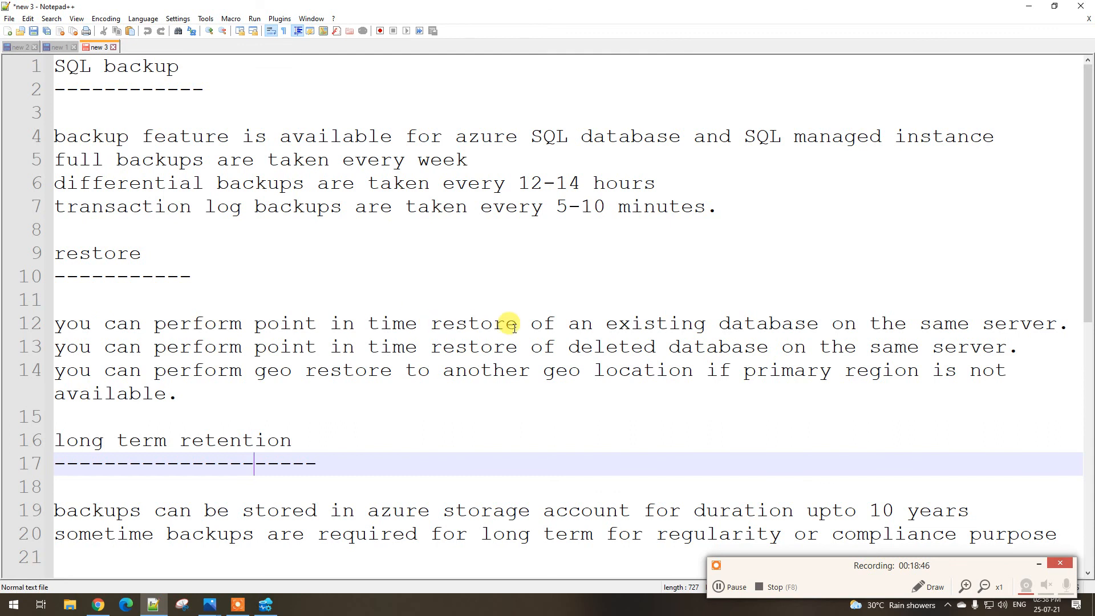
{"action": "left_click", "coordinate": [628, 324]}
{"action": "left_click", "coordinate": [882, 324]}
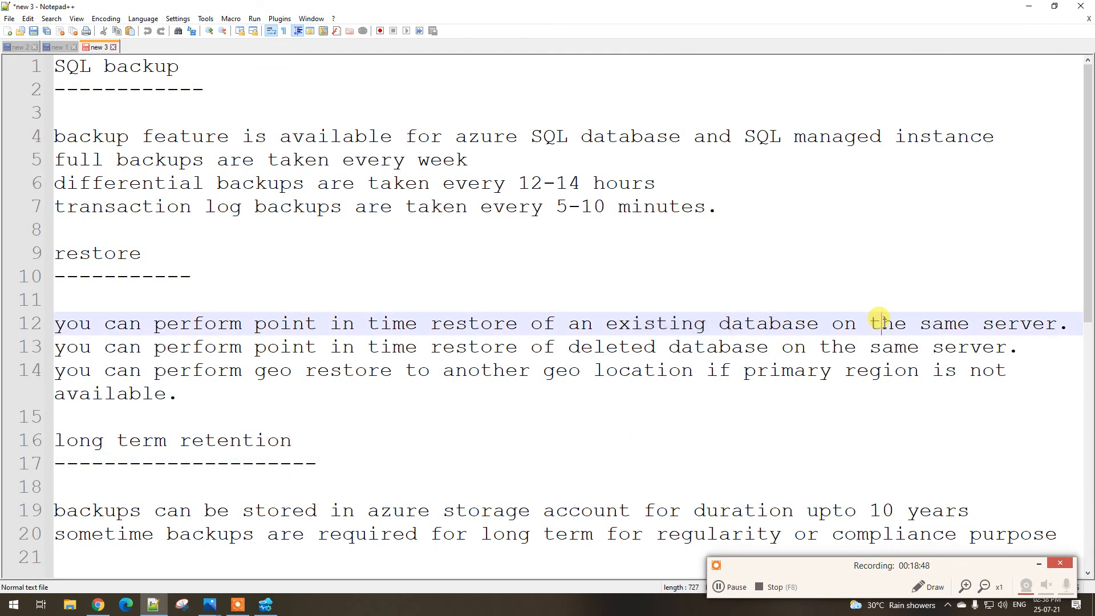
{"action": "left_click_drag", "start_coordinate": [609, 324], "coordinate": [767, 324]}
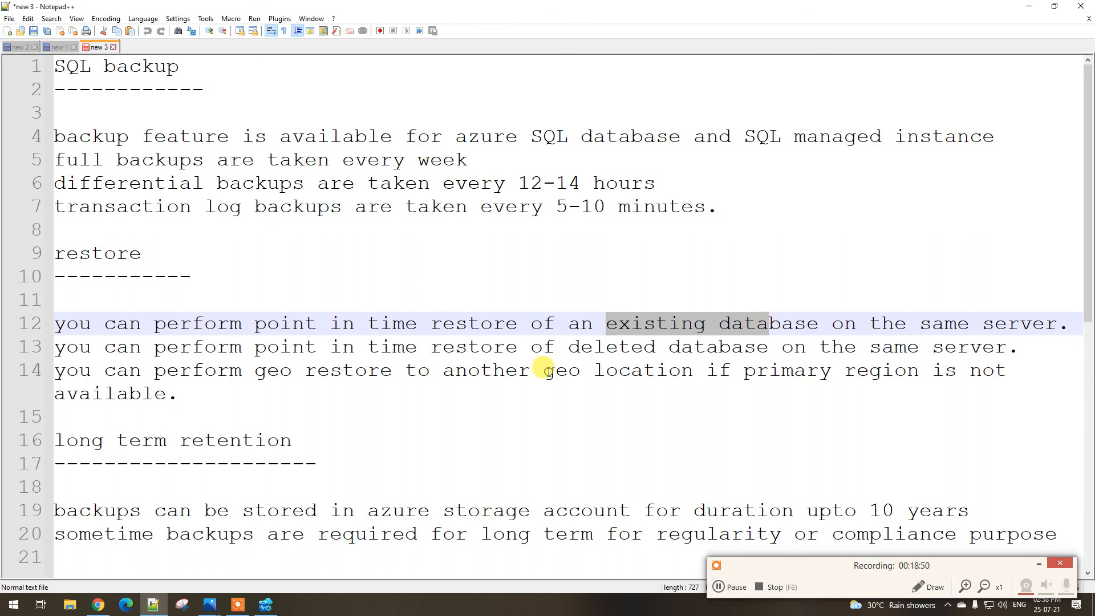
{"action": "left_click", "coordinate": [428, 371]}
{"action": "left_click_drag", "start_coordinate": [427, 371], "coordinate": [614, 377]}
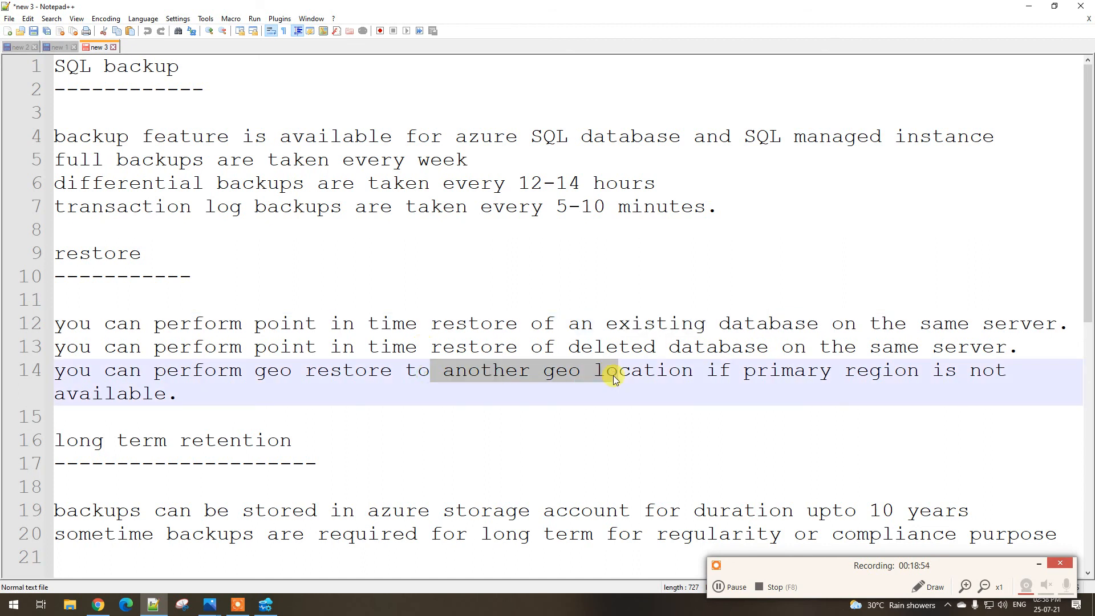
{"action": "left_click_drag", "start_coordinate": [630, 323], "coordinate": [888, 333]}
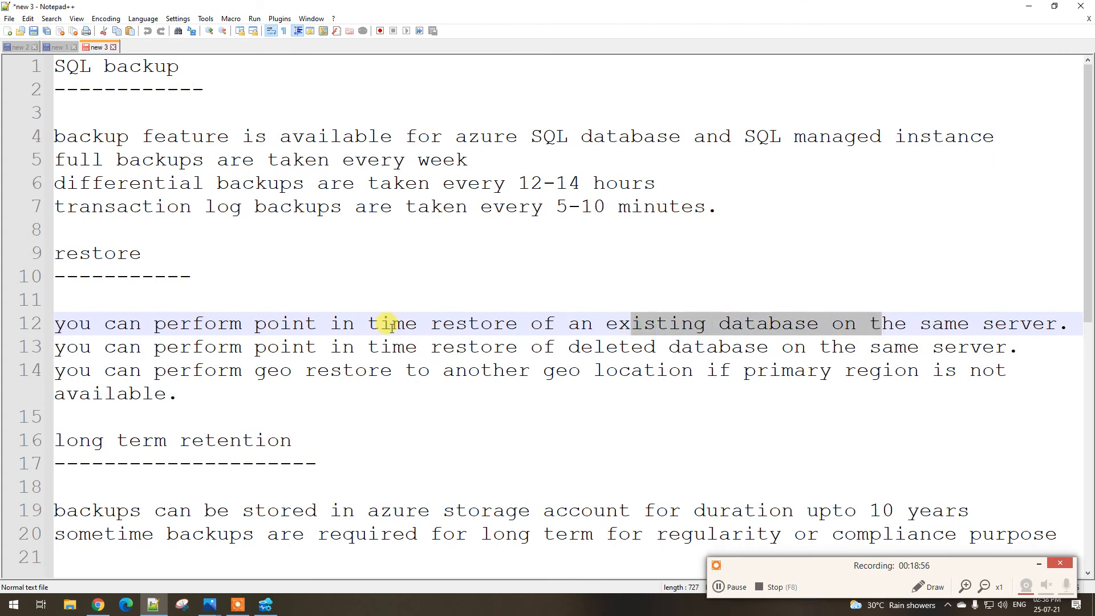
Switch to the Azure portal and review the restored database's compute, storage and backup storage redundancy options
{"action": "left_click", "coordinate": [97, 606]}
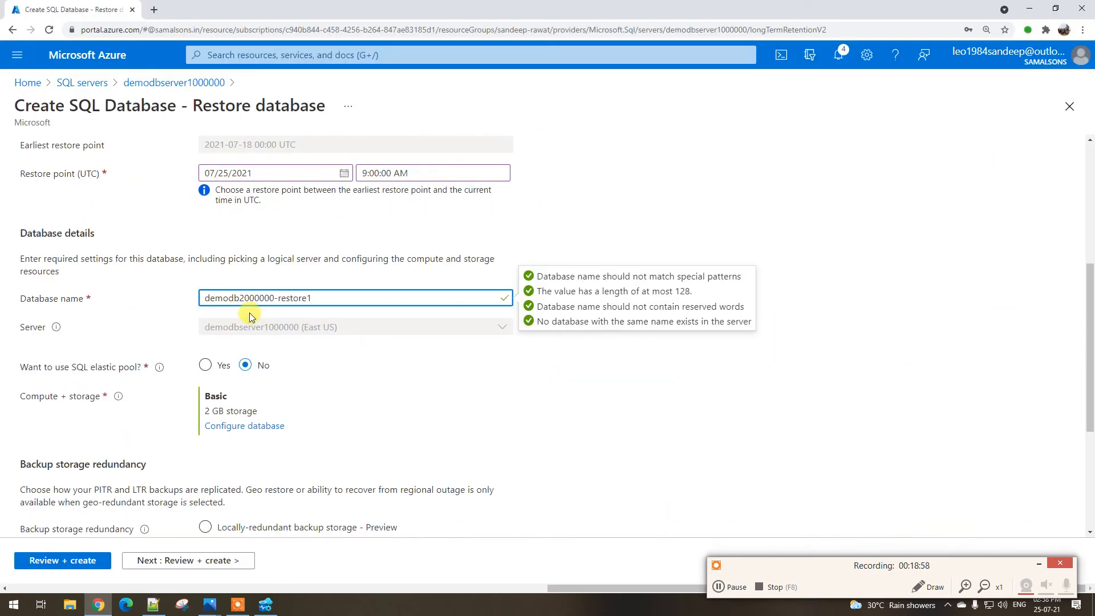
{"action": "scroll", "coordinate": [114, 319], "scroll_direction": "down", "scroll_amount": 1}
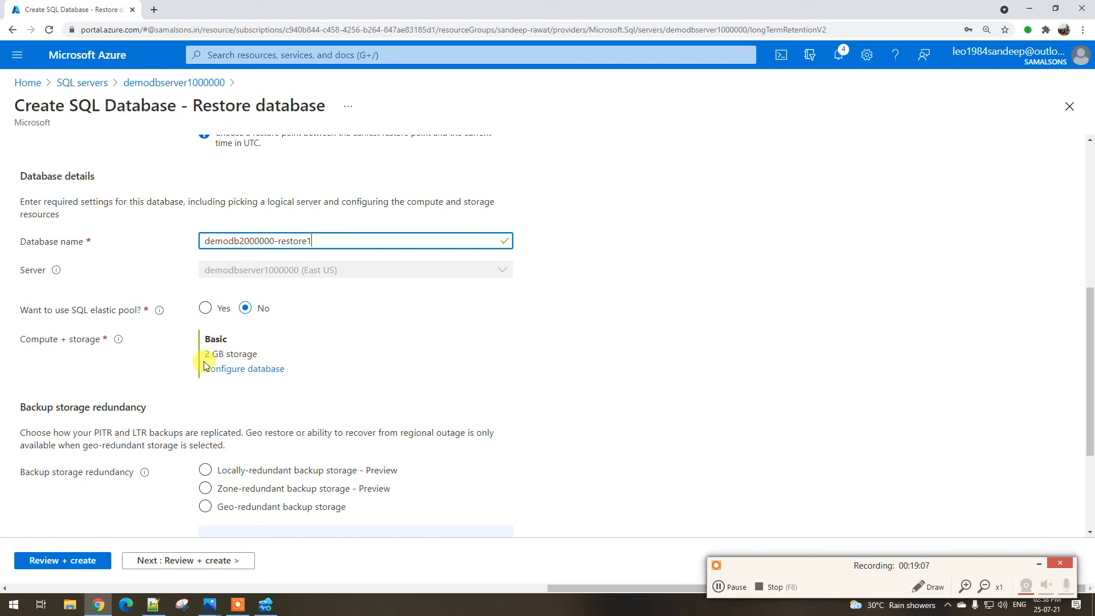
{"action": "scroll", "coordinate": [204, 365], "scroll_direction": "down", "scroll_amount": 2}
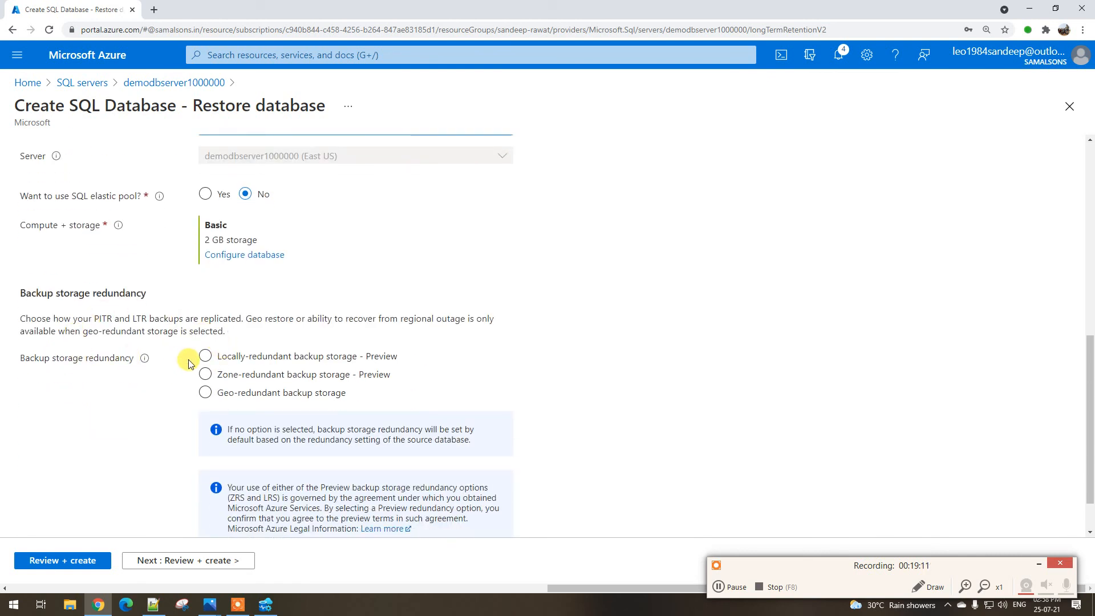
{"action": "left_click", "coordinate": [203, 359]}
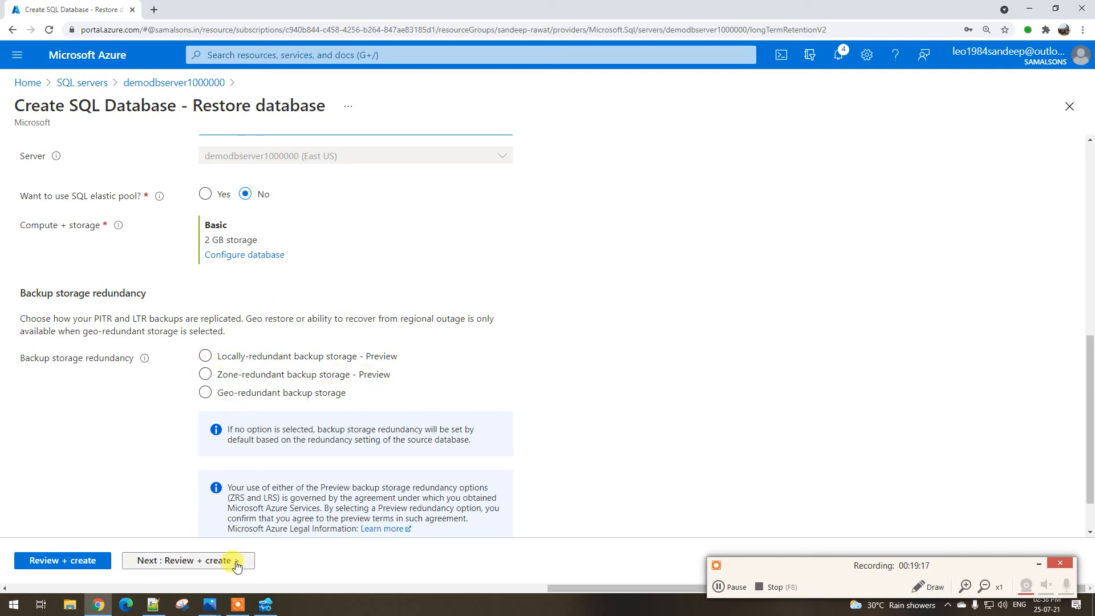
Switch to the azure SQL backup redundant.jpg diagram in Photos and open it for drawing
{"action": "mouse_move", "coordinate": [210, 604]}
{"action": "left_click", "coordinate": [156, 540]}
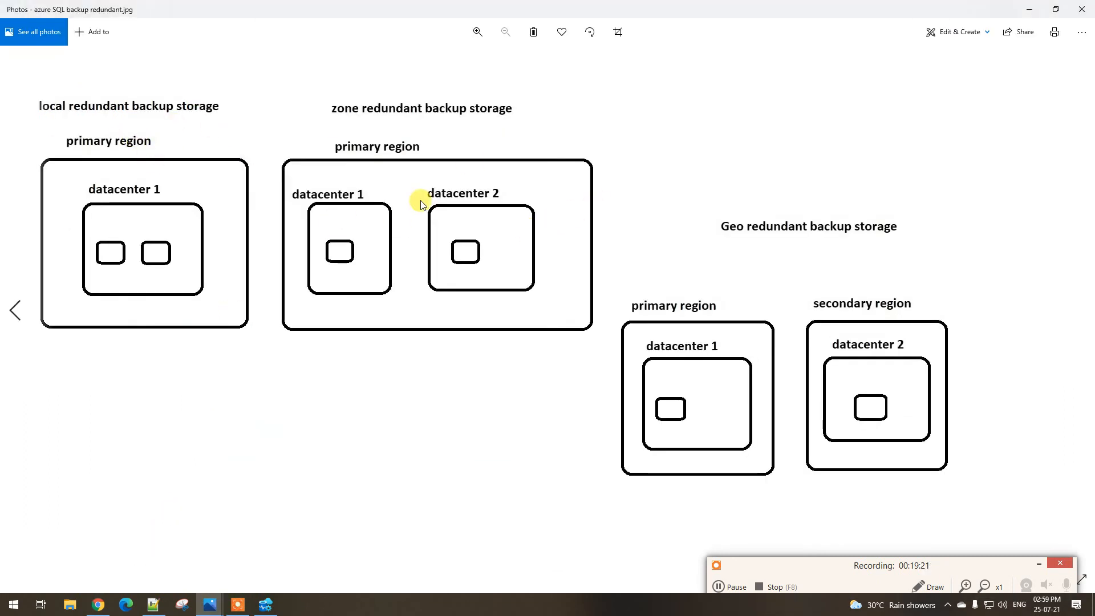
{"action": "left_click", "coordinate": [960, 32]}
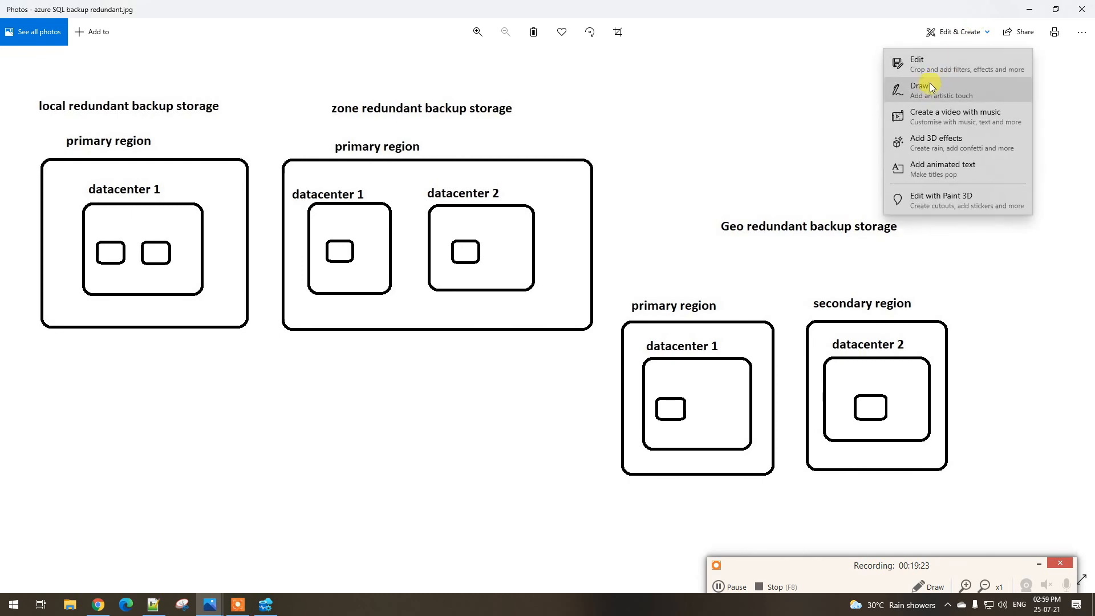
{"action": "left_click", "coordinate": [928, 84]}
Select locally-redundant backup storage for the restore in the Azure portal, and return to the redundancy diagram in Photos
{"action": "left_click", "coordinate": [99, 605]}
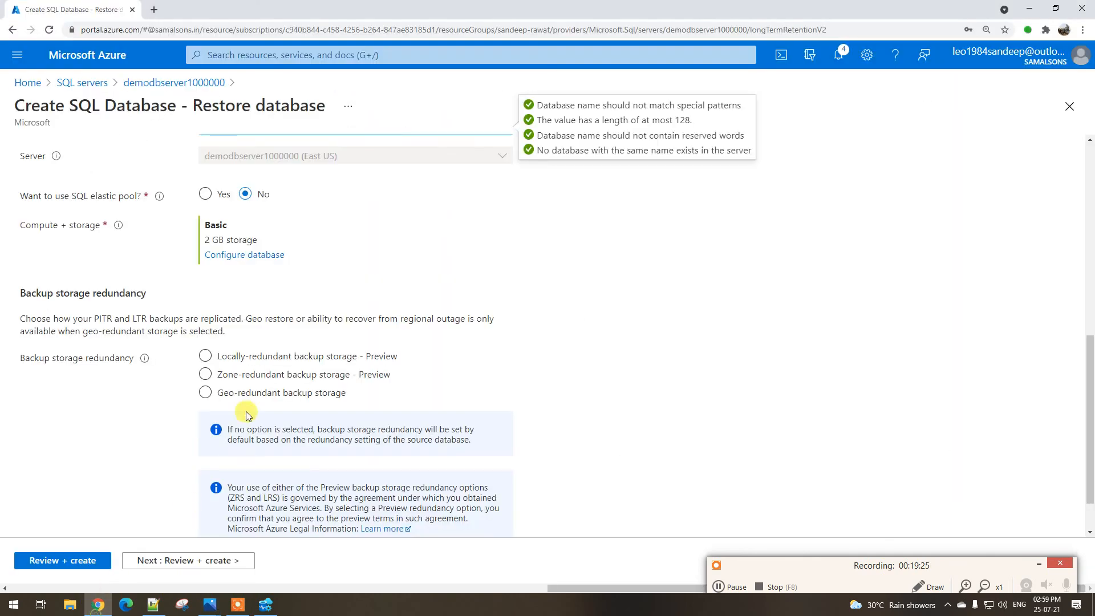
{"action": "left_click", "coordinate": [282, 360]}
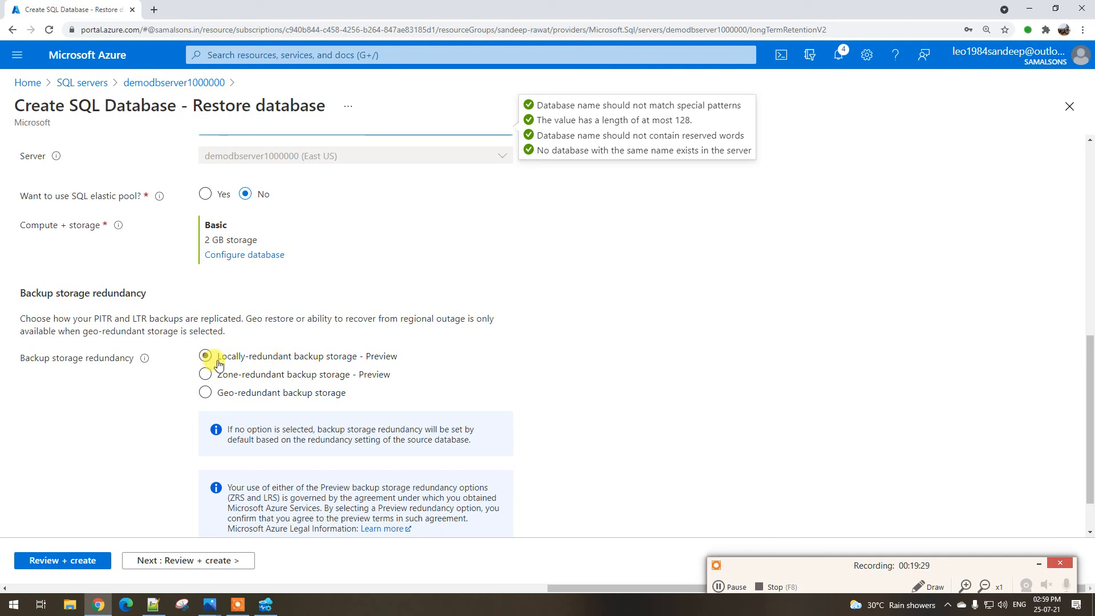
{"action": "left_click", "coordinate": [206, 374]}
{"action": "left_click", "coordinate": [206, 393]}
{"action": "left_click", "coordinate": [275, 360]}
{"action": "mouse_move", "coordinate": [209, 603]}
{"action": "left_click", "coordinate": [143, 548]}
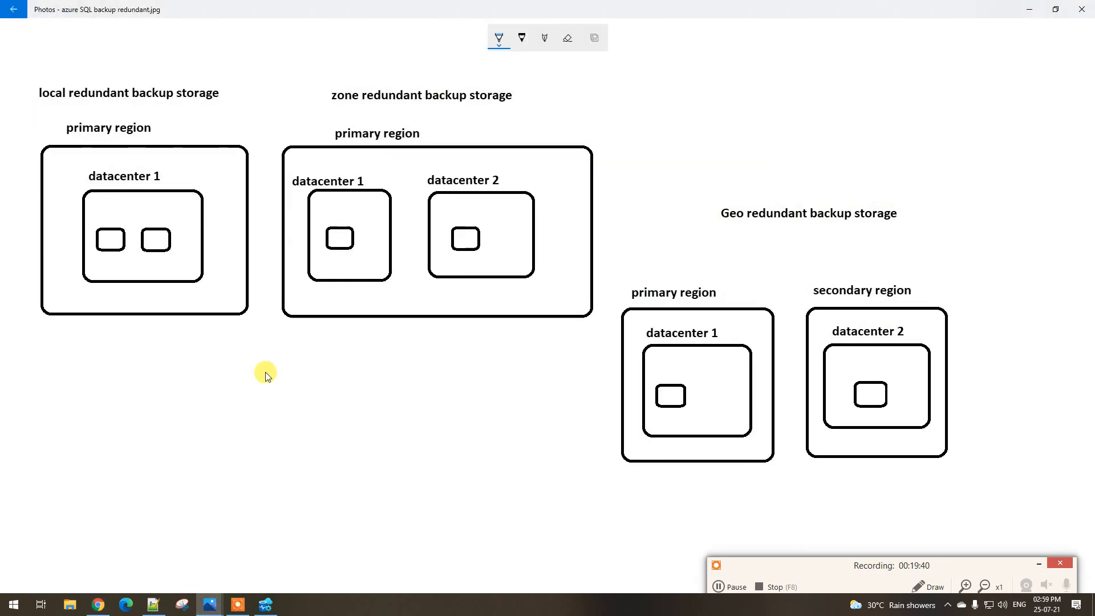
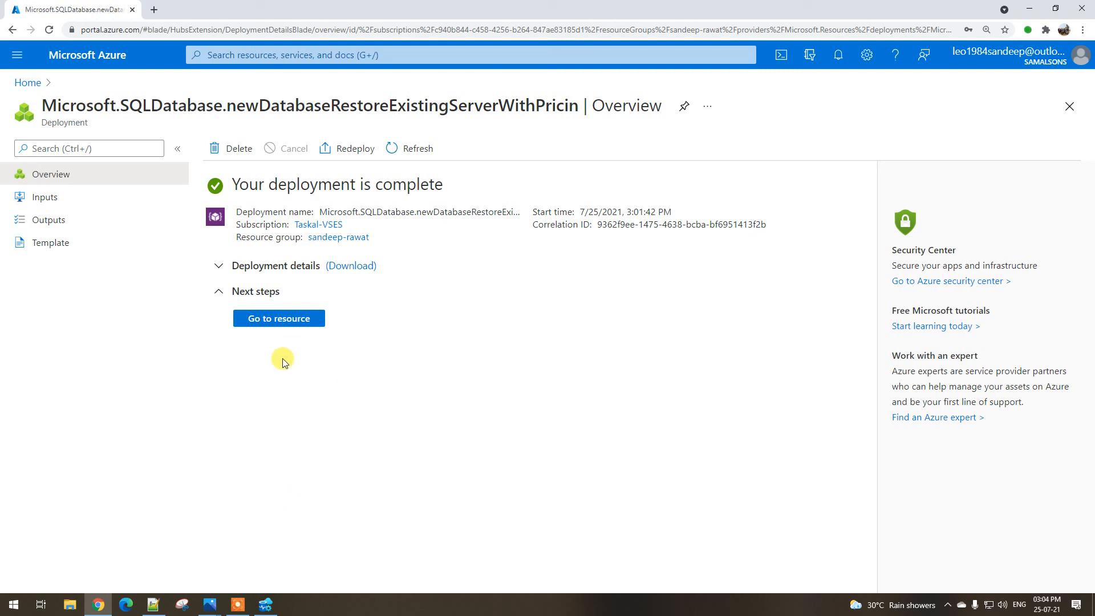
From the Azure portal home page, open the list of SQL databases on demodbserver1000000
{"action": "left_click", "coordinate": [31, 85]}
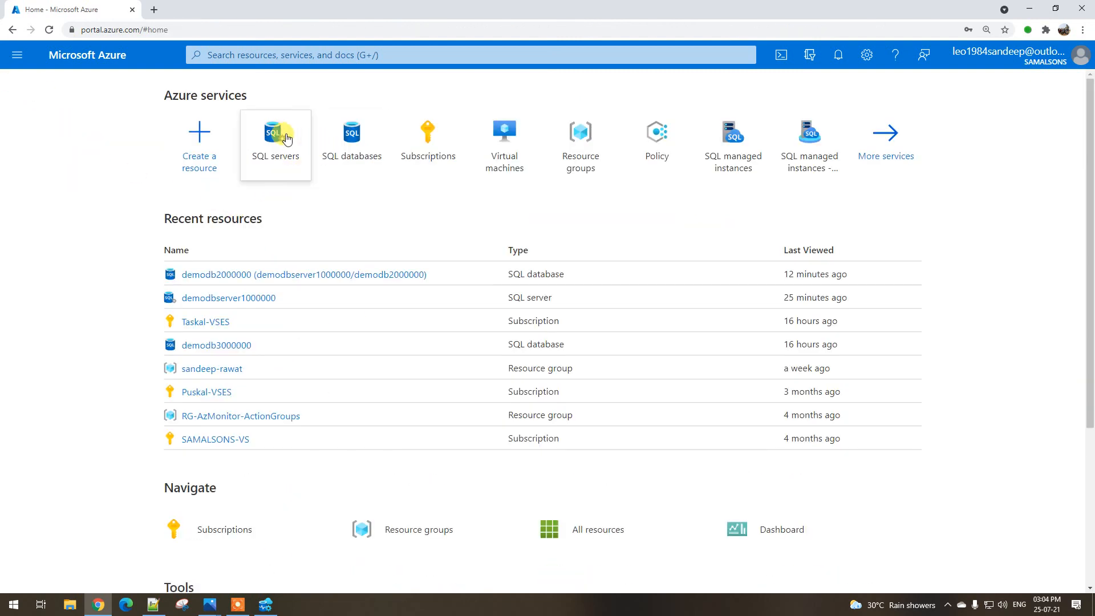
{"action": "left_click", "coordinate": [271, 162]}
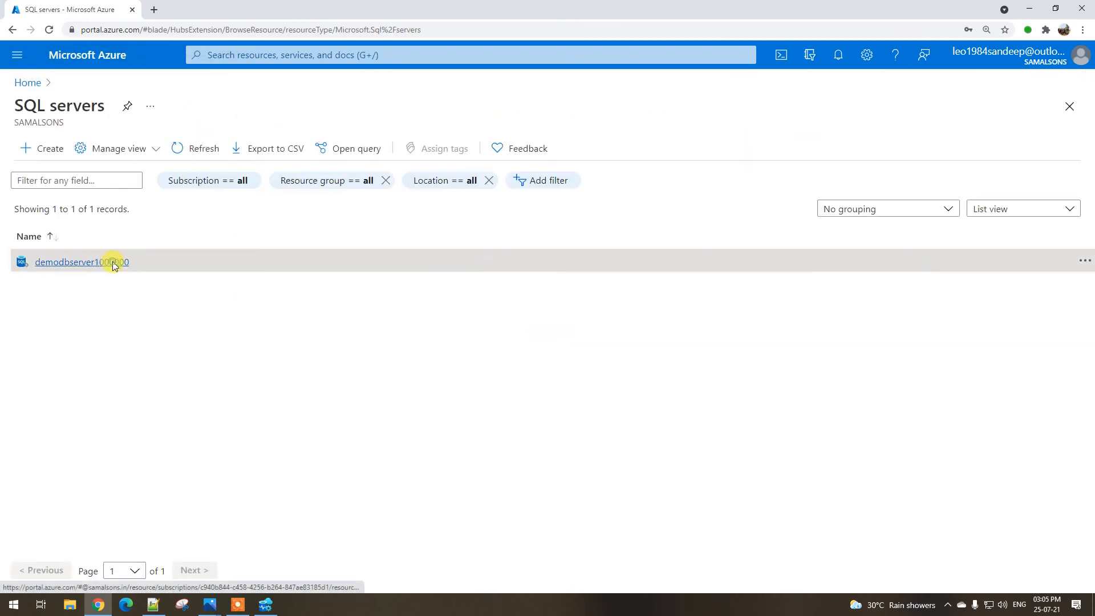
{"action": "left_click", "coordinate": [112, 262]}
{"action": "left_click", "coordinate": [315, 363]}
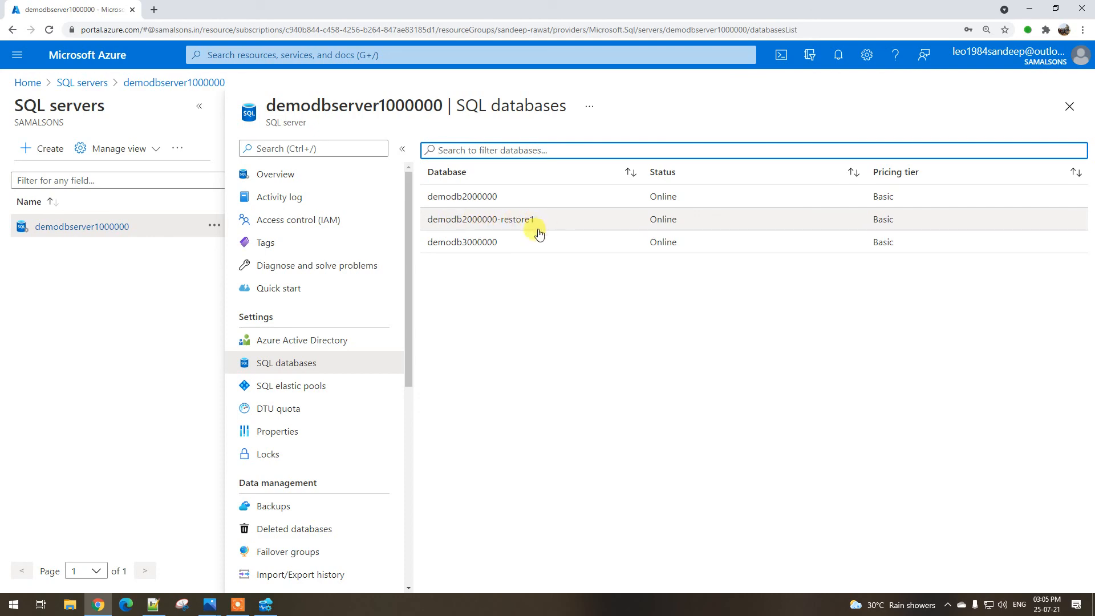
Switch to Azure Data Studio, refresh the demodbserver1000000 connection and expand its databases
{"action": "left_click", "coordinate": [263, 605]}
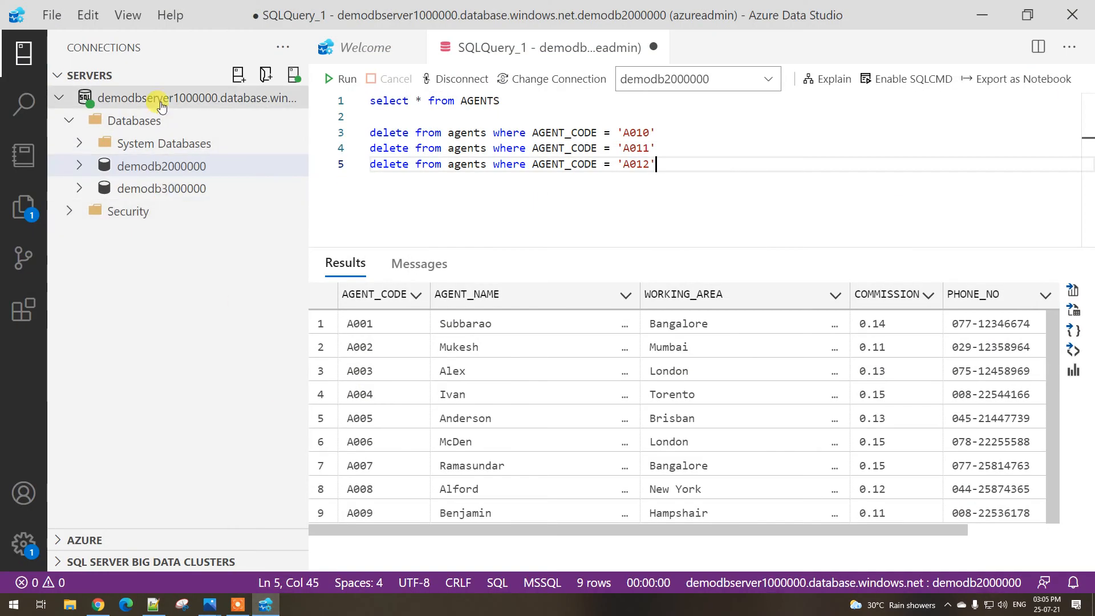
{"action": "left_click", "coordinate": [69, 120]}
{"action": "right_click", "coordinate": [134, 91]}
{"action": "key", "text": "Escape"}
{"action": "right_click", "coordinate": [143, 101]}
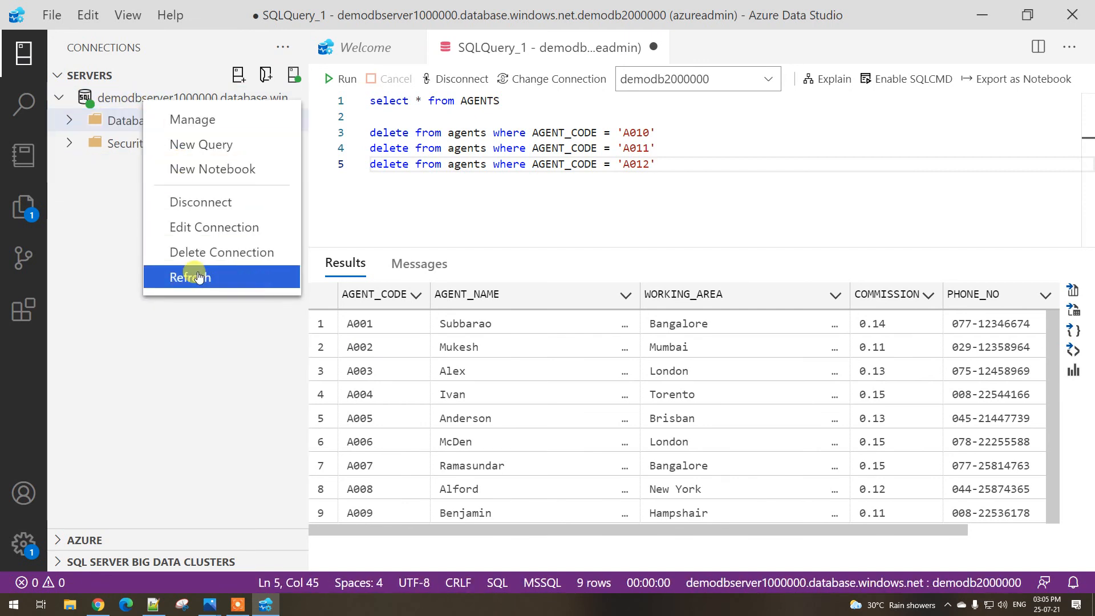
{"action": "left_click", "coordinate": [197, 274]}
{"action": "left_click", "coordinate": [69, 120]}
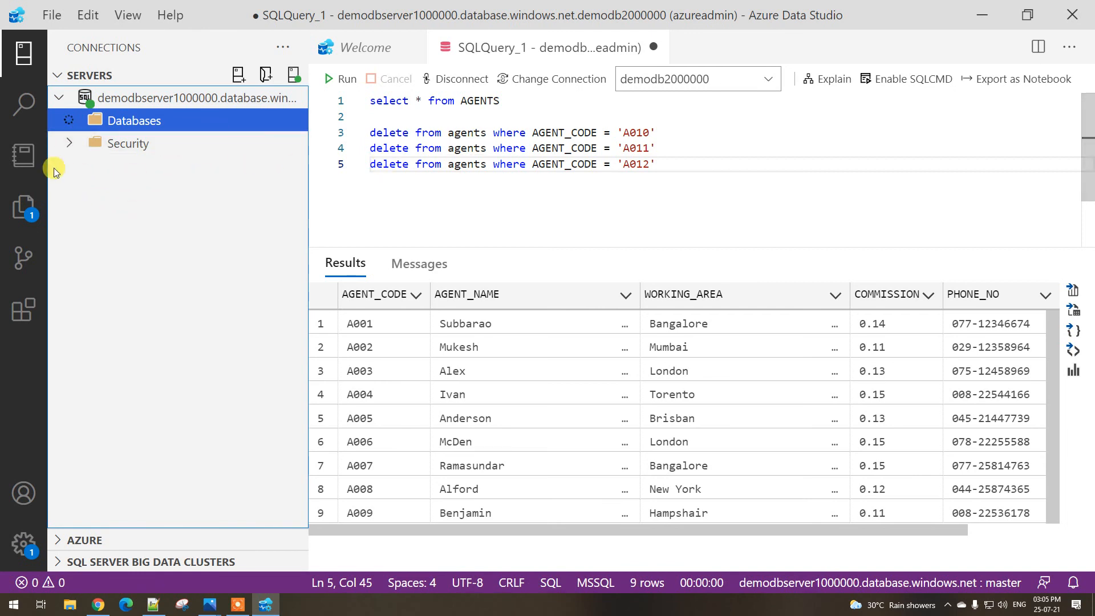
Close the old query without saving it and open a new query on demodb2000000-restore1
{"action": "left_click", "coordinate": [654, 47]}
{"action": "left_click", "coordinate": [576, 313]}
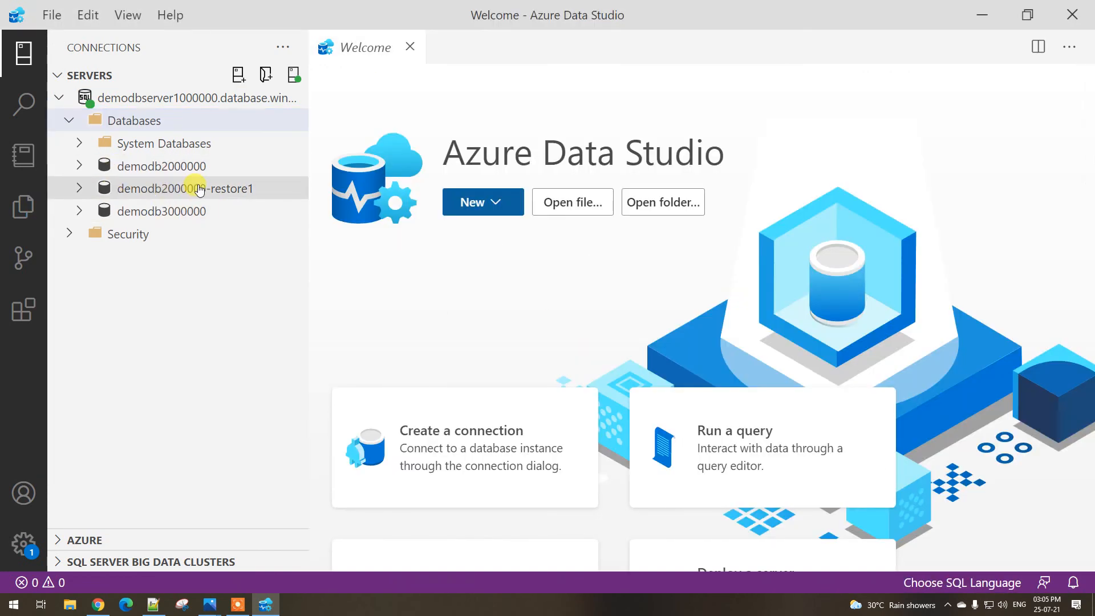
{"action": "left_click", "coordinate": [164, 188]}
{"action": "right_click", "coordinate": [178, 194]}
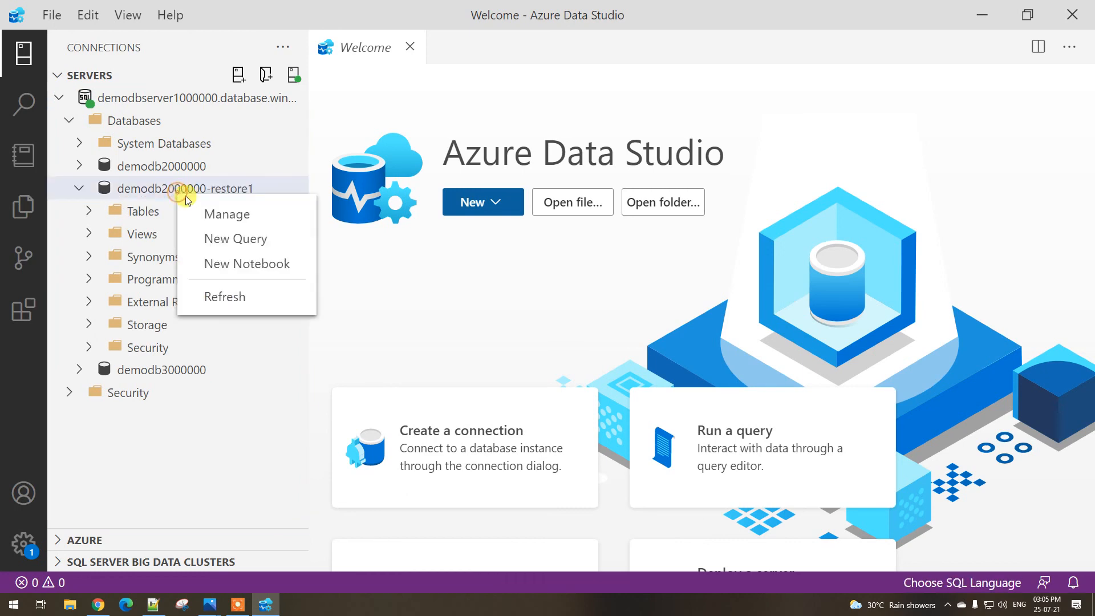
{"action": "left_click", "coordinate": [239, 242]}
Run select * from agents on demodb2000000-restore1, and widen the results pane and the row number column
{"action": "type", "text": "selec"}
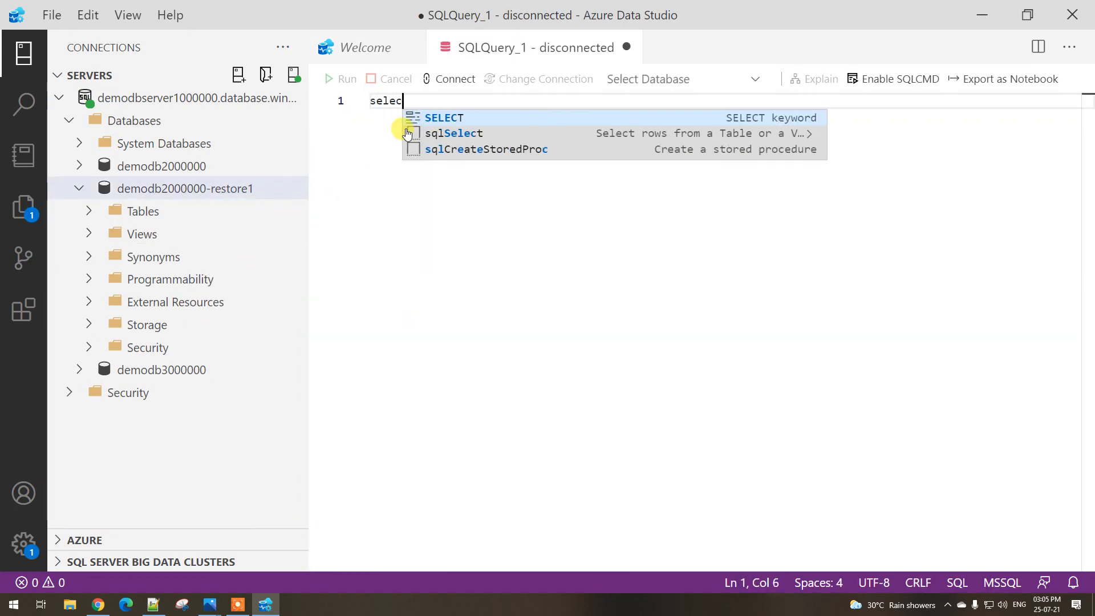
{"action": "type", "text": "t * from"}
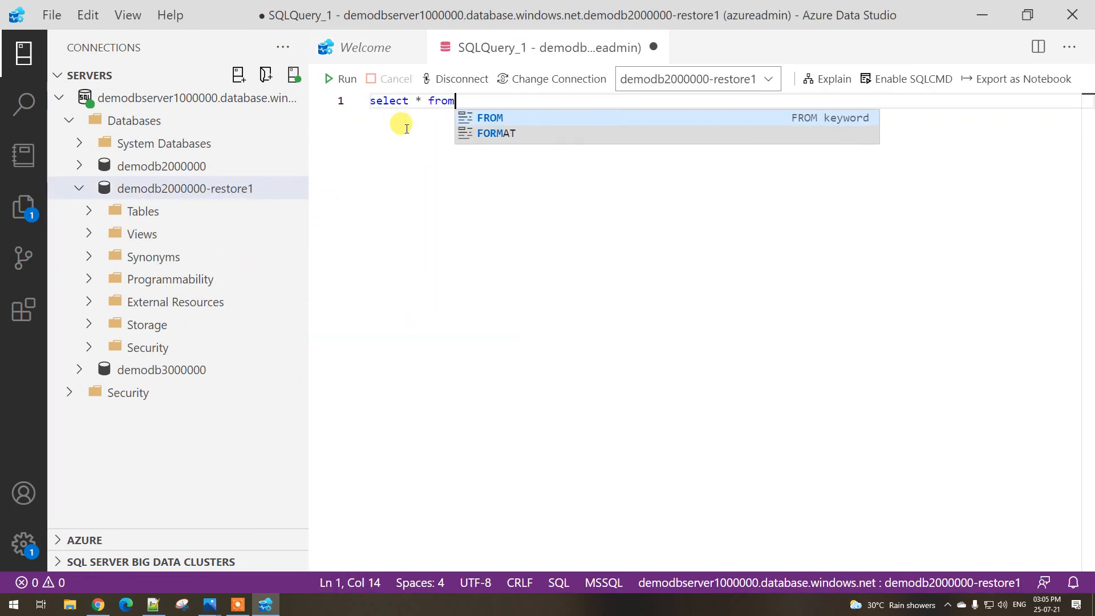
{"action": "type", "text": " agnets"}
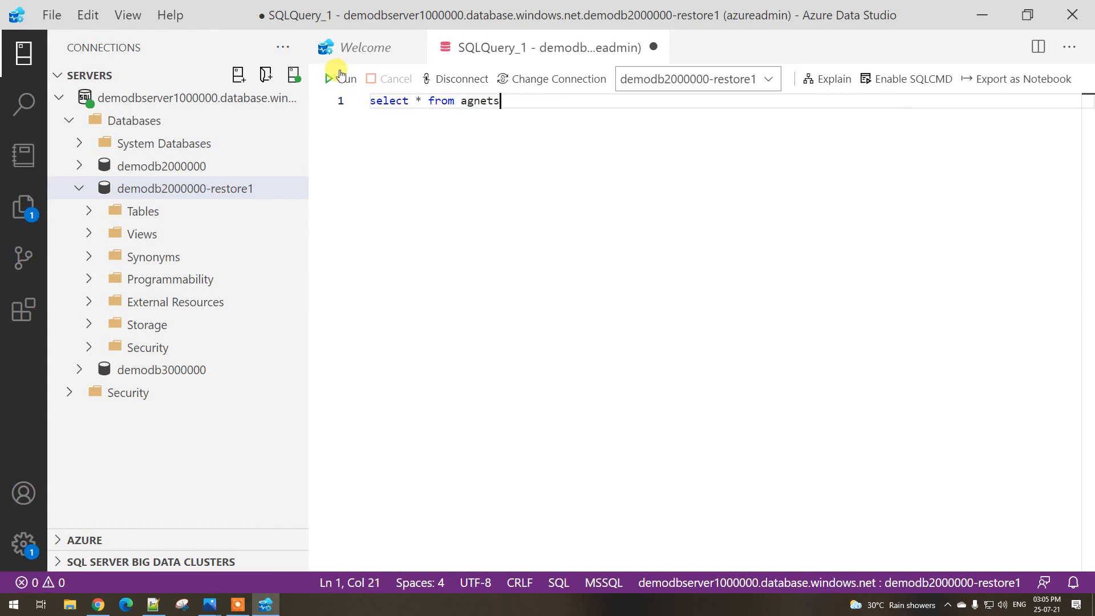
{"action": "left_click", "coordinate": [338, 78]}
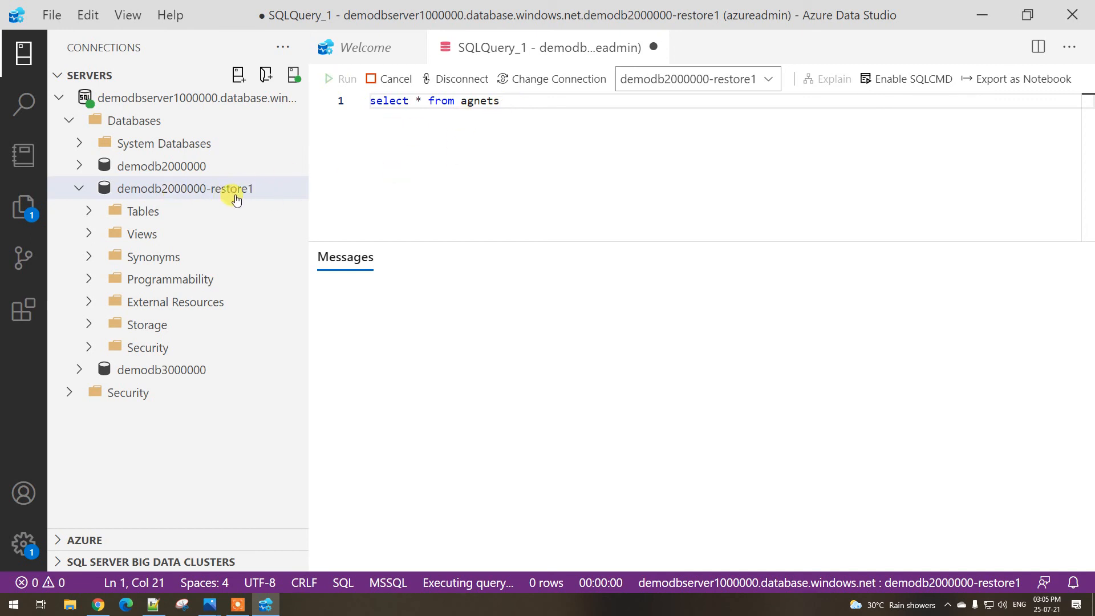
{"action": "left_click_drag", "start_coordinate": [428, 234], "coordinate": [426, 164]}
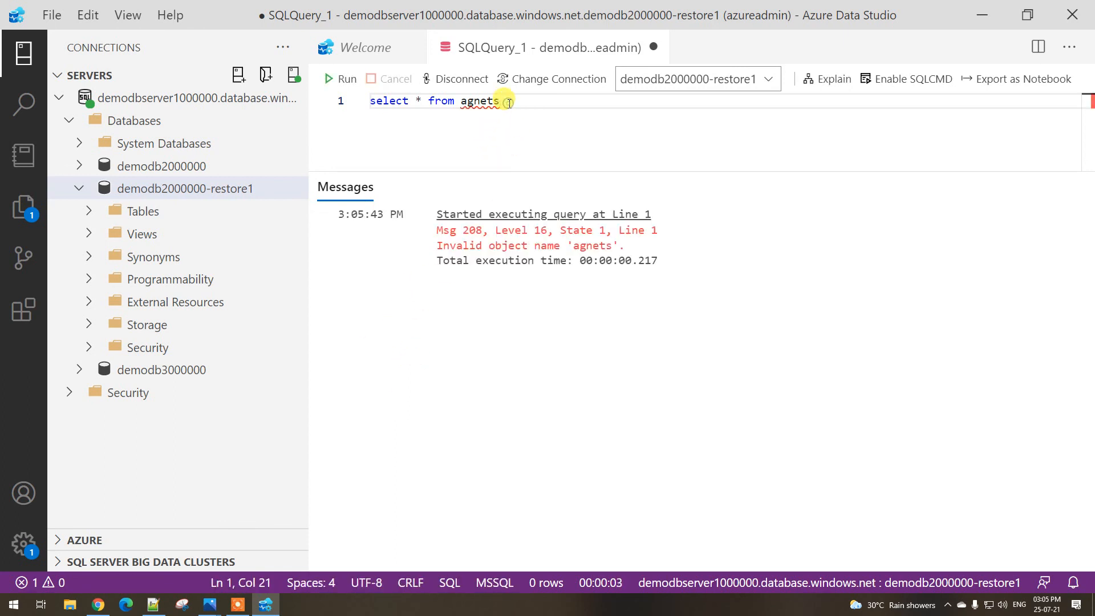
{"action": "type", "text": "ents"}
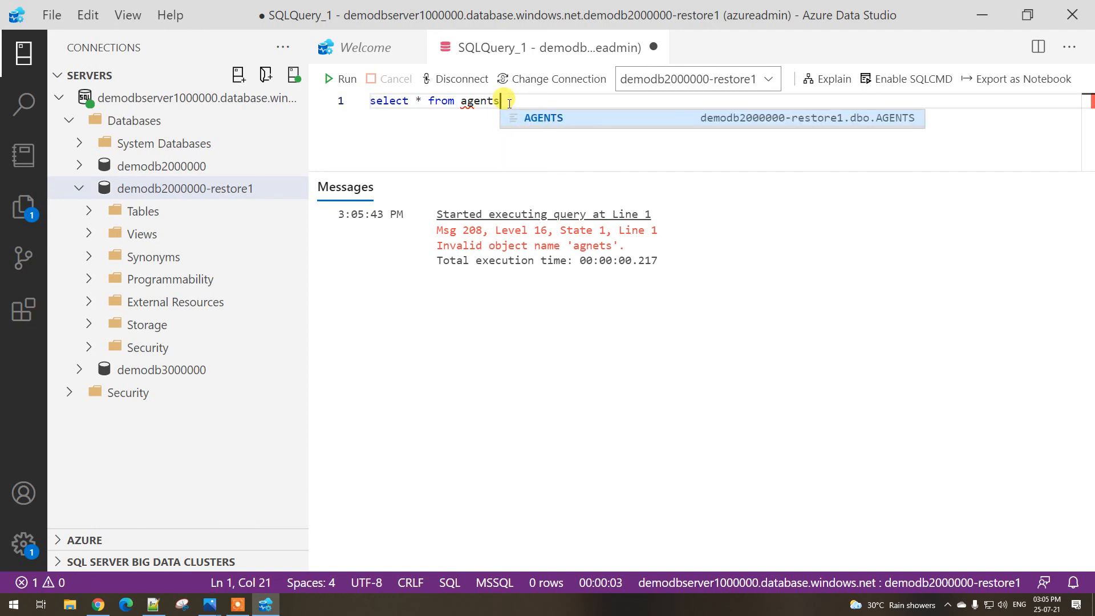
{"action": "left_click", "coordinate": [339, 79]}
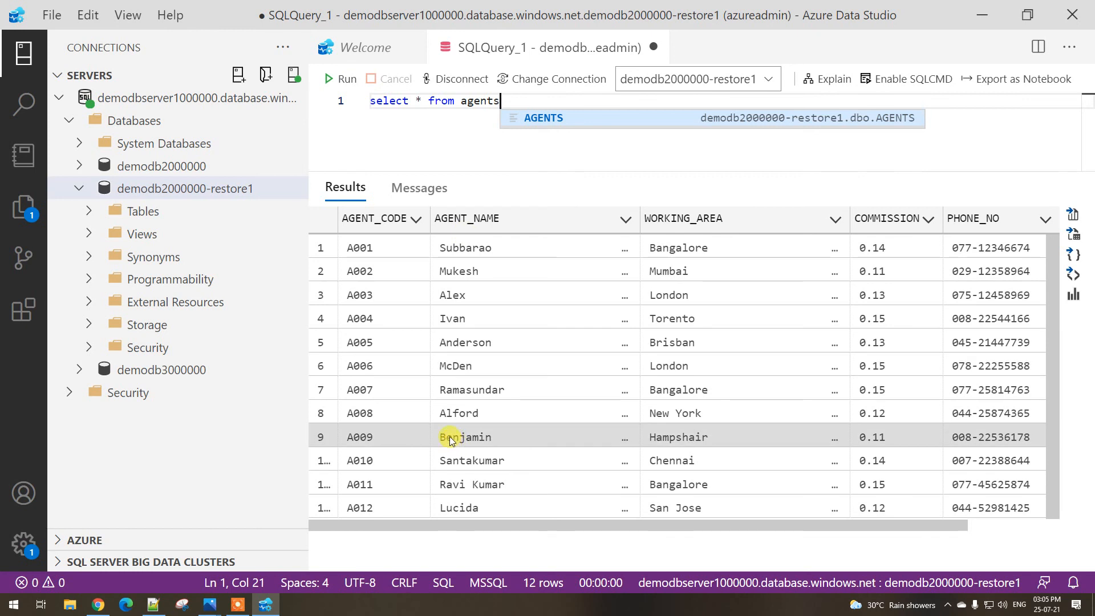
{"action": "left_click_drag", "start_coordinate": [338, 220], "coordinate": [394, 222]}
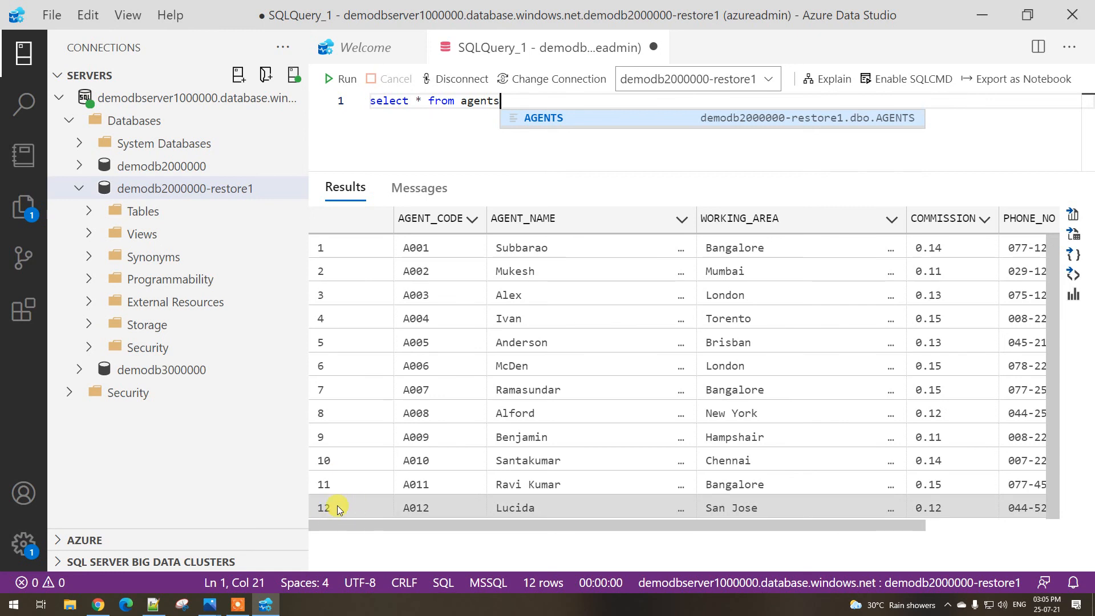
Open a new query on demodb2000000, run select * from AGENTS, and enlarge the results pane
{"action": "left_click", "coordinate": [160, 166]}
{"action": "right_click", "coordinate": [160, 168]}
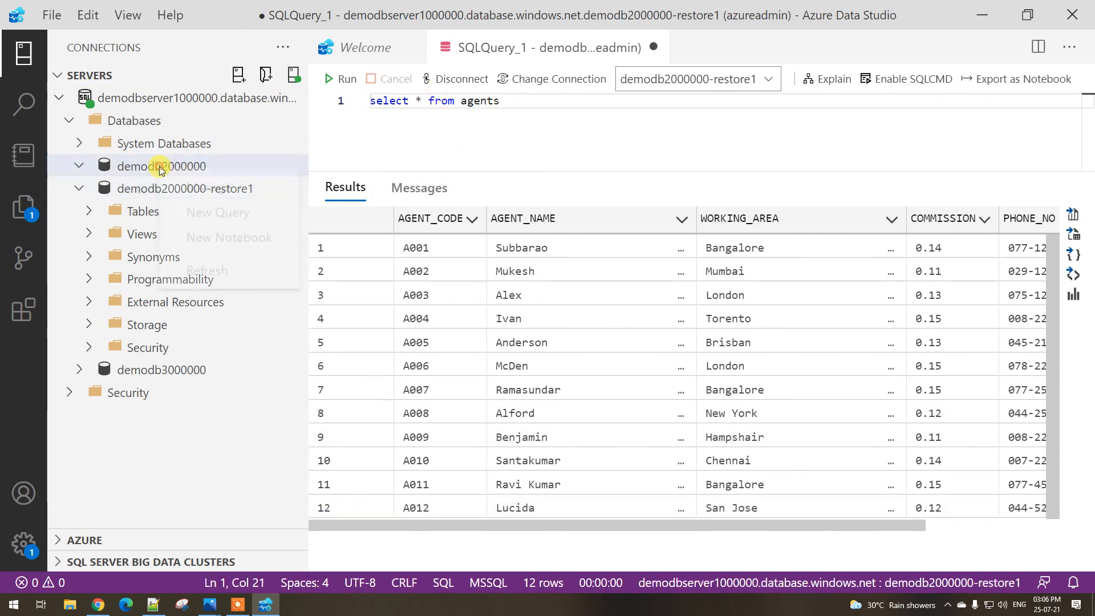
{"action": "left_click", "coordinate": [207, 210]}
{"action": "type", "text": "select * from agent"}
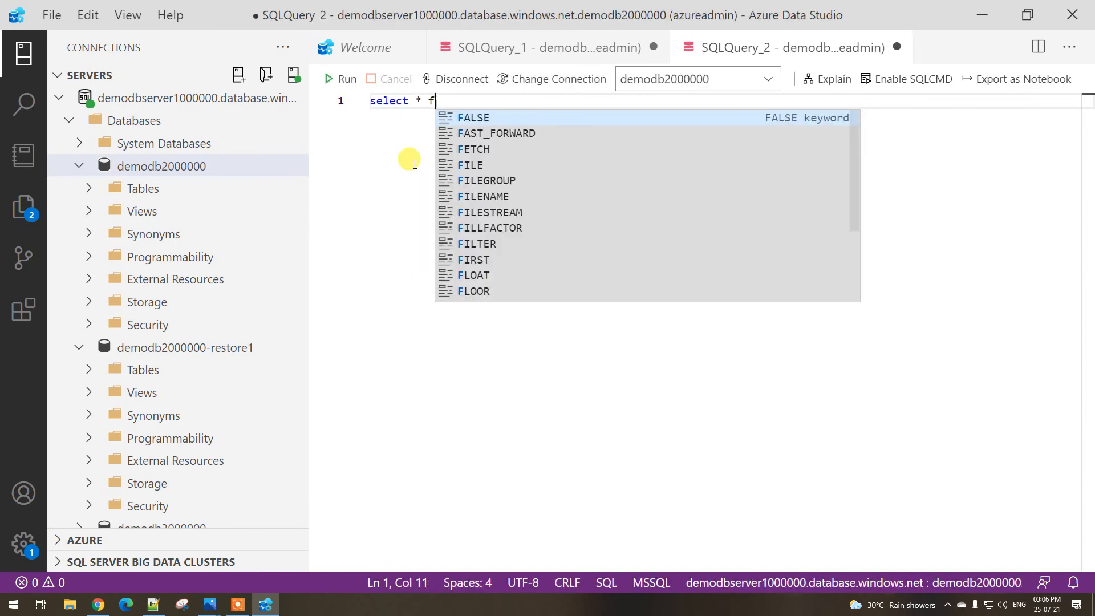
{"action": "key", "text": "Return"}
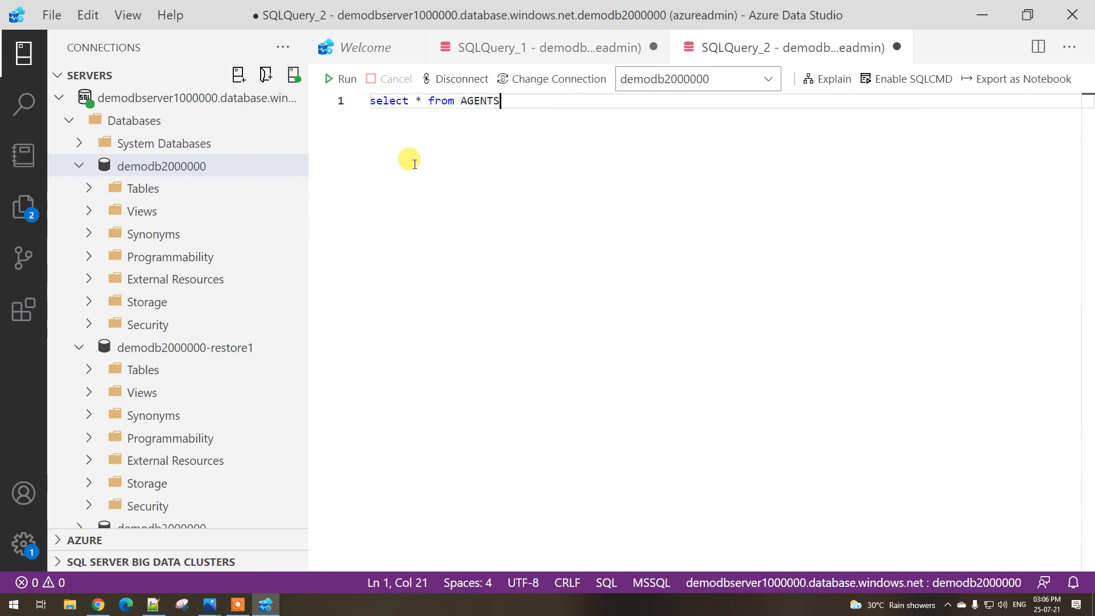
{"action": "left_click", "coordinate": [341, 79]}
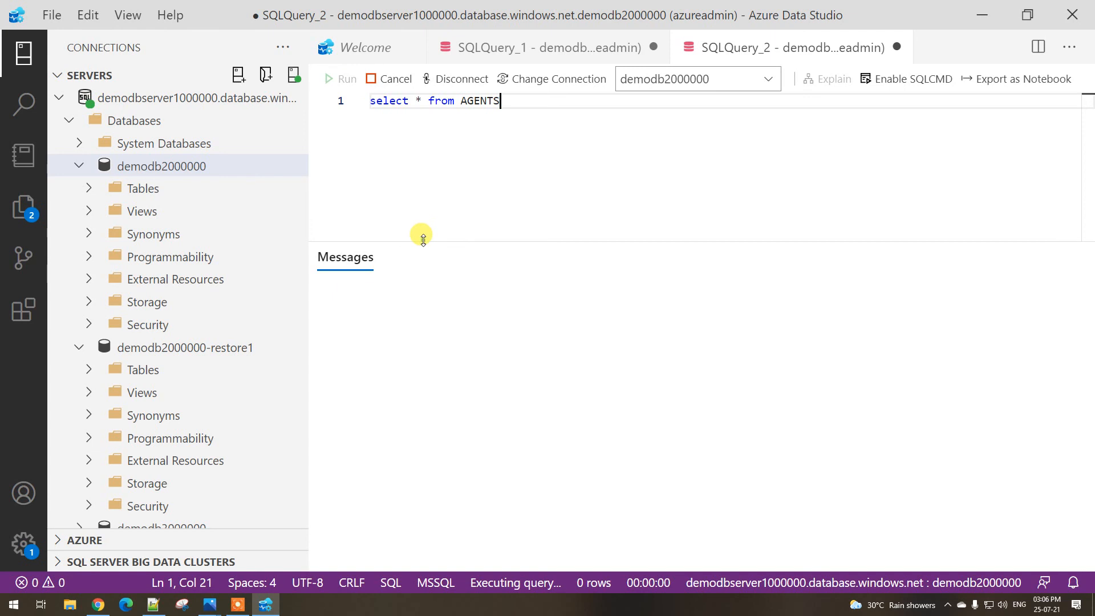
{"action": "left_click_drag", "start_coordinate": [424, 239], "coordinate": [423, 153]}
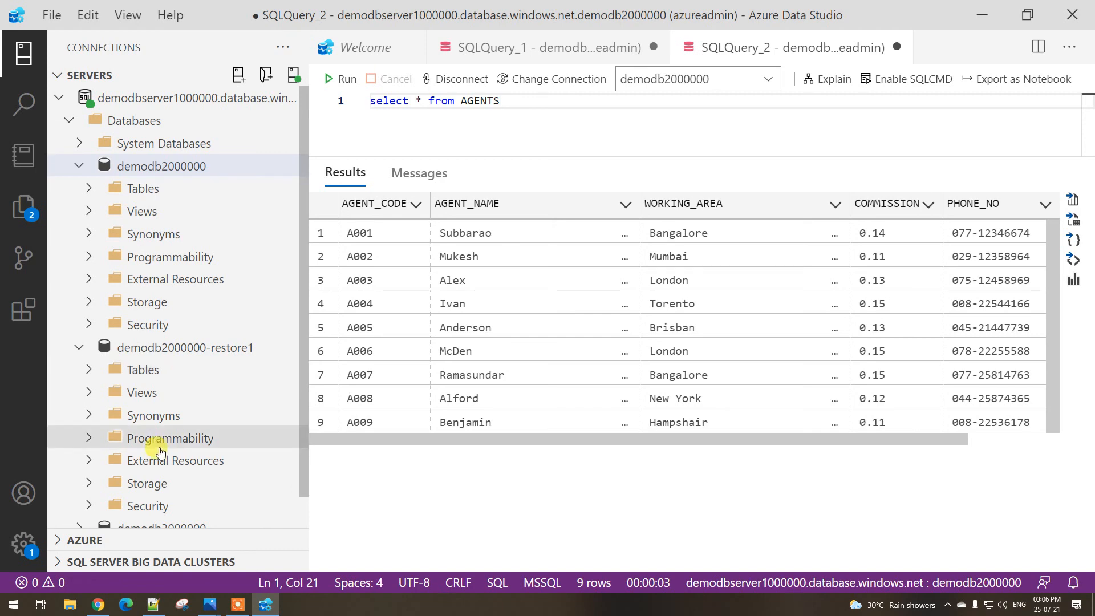
Switch to the Azure portal, view the overview of demodbserver1000000, and open the list of all SQL databases
{"action": "left_click", "coordinate": [98, 604]}
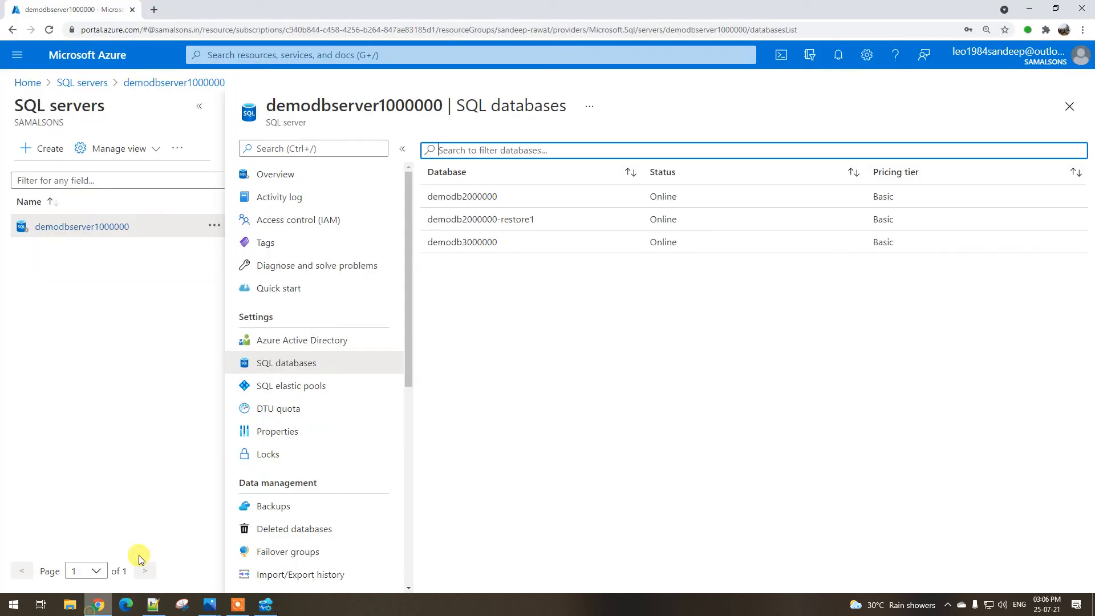
{"action": "left_click", "coordinate": [299, 175]}
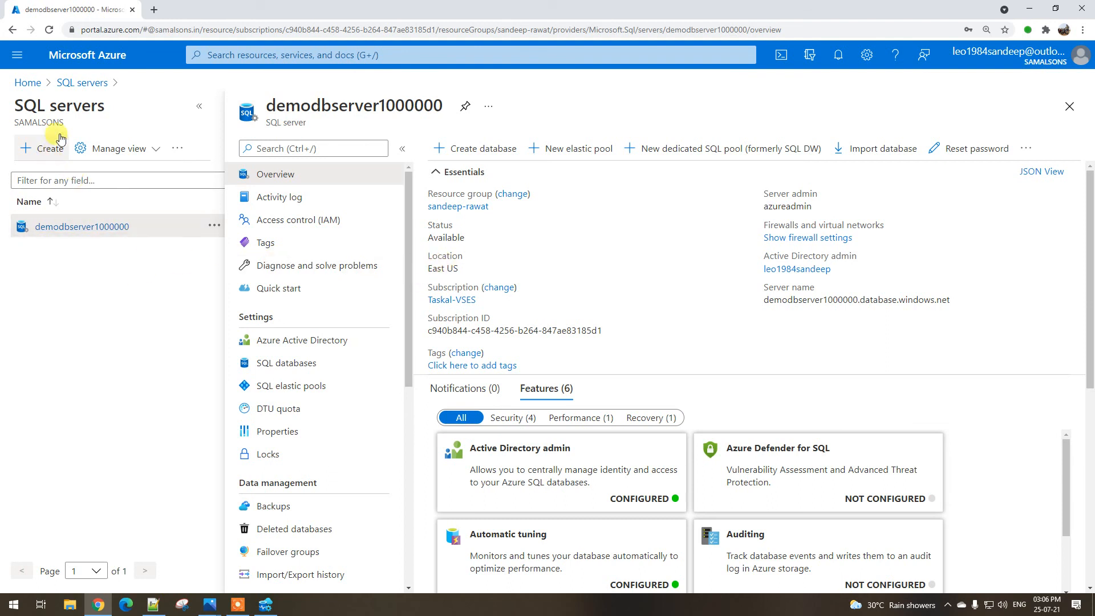
{"action": "left_click", "coordinate": [27, 83]}
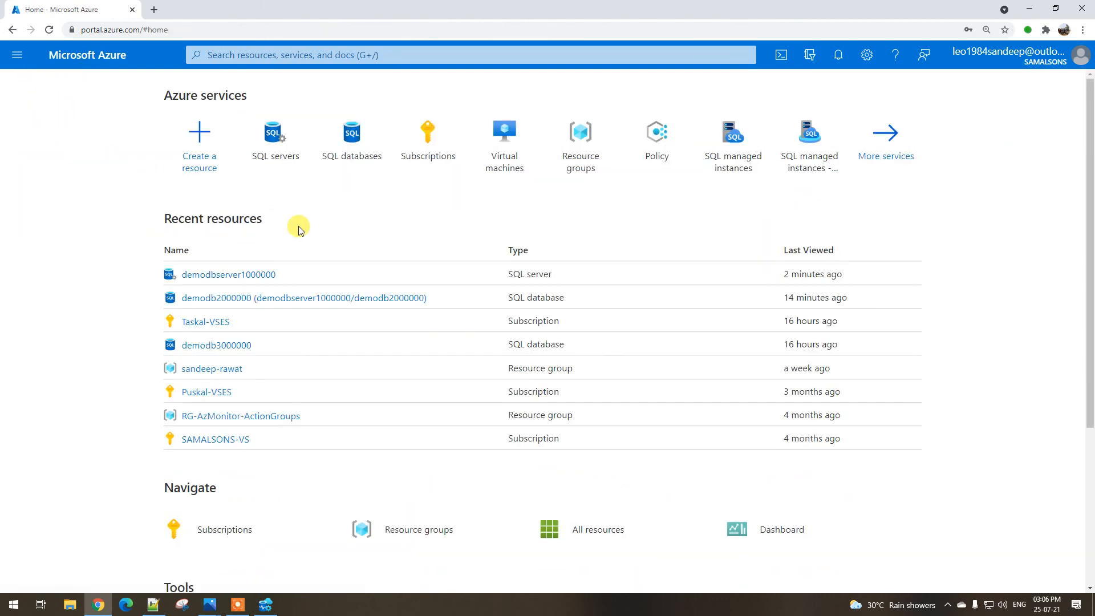
{"action": "left_click", "coordinate": [345, 139]}
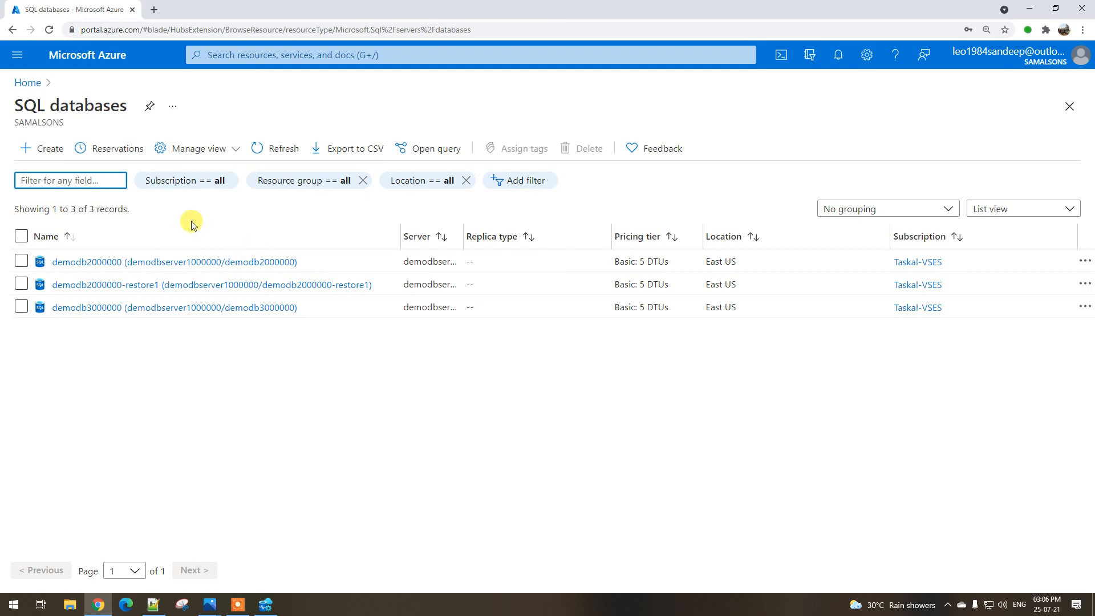
Start creating a new SQL database and name it georestoredb10000
{"action": "left_click", "coordinate": [43, 156]}
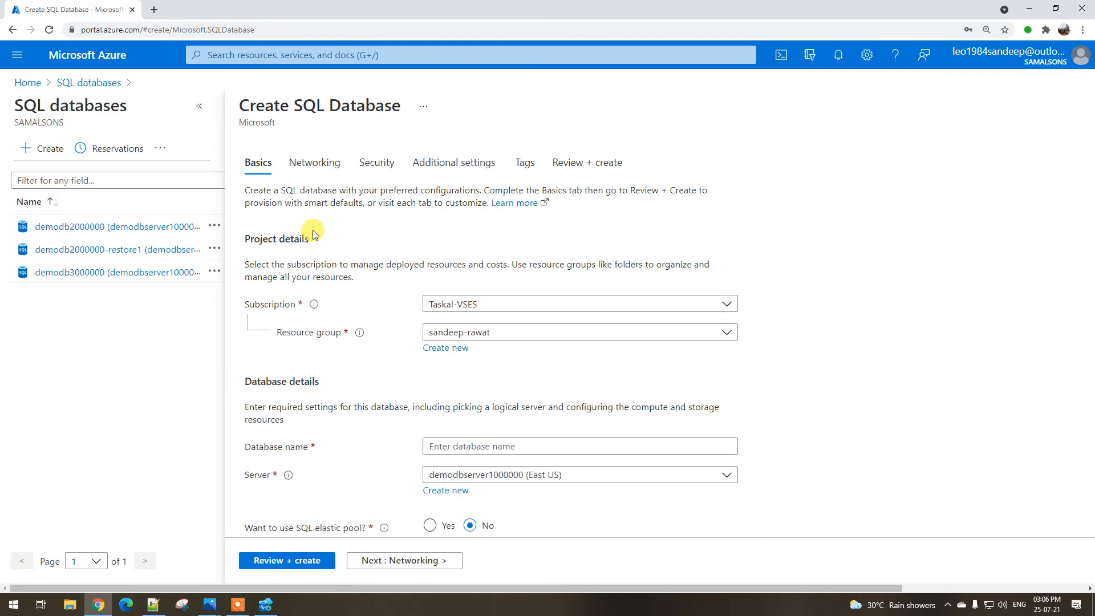
{"action": "scroll", "coordinate": [313, 234], "scroll_direction": "down", "scroll_amount": 1}
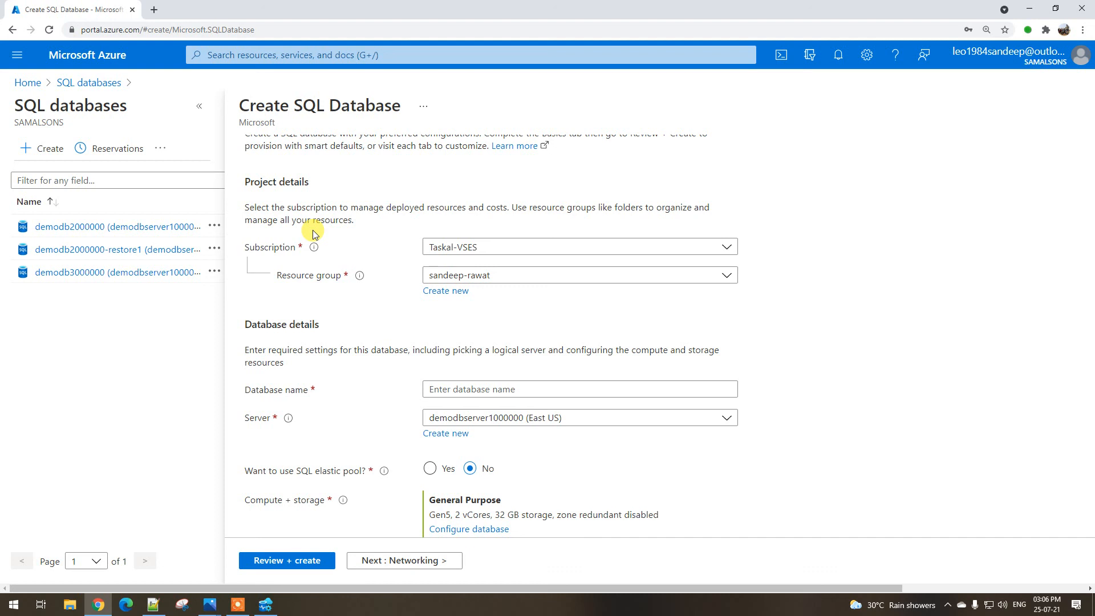
{"action": "scroll", "coordinate": [379, 244], "scroll_direction": "down", "scroll_amount": 2}
{"action": "scroll", "coordinate": [392, 235], "scroll_direction": "up", "scroll_amount": 1}
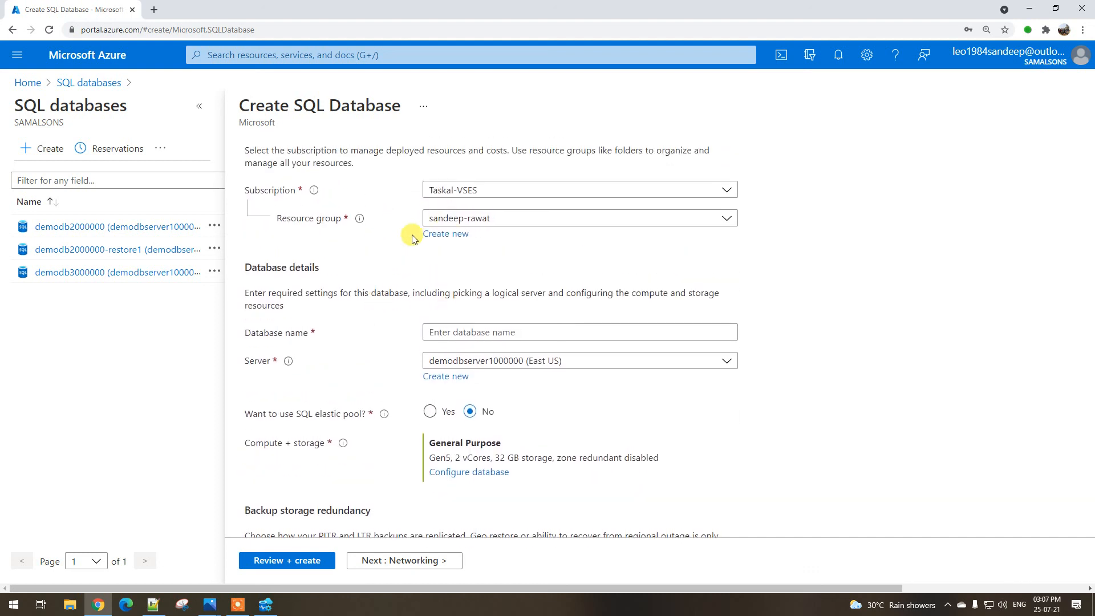
{"action": "left_click", "coordinate": [454, 332]}
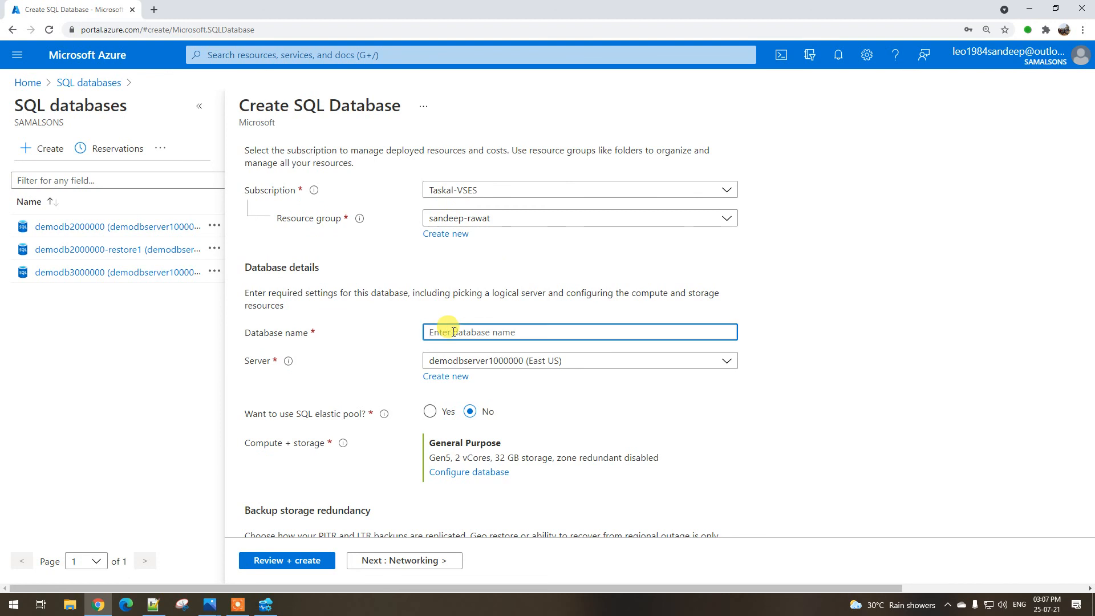
{"action": "type", "text": "g"}
{"action": "left_click", "coordinate": [597, 402]}
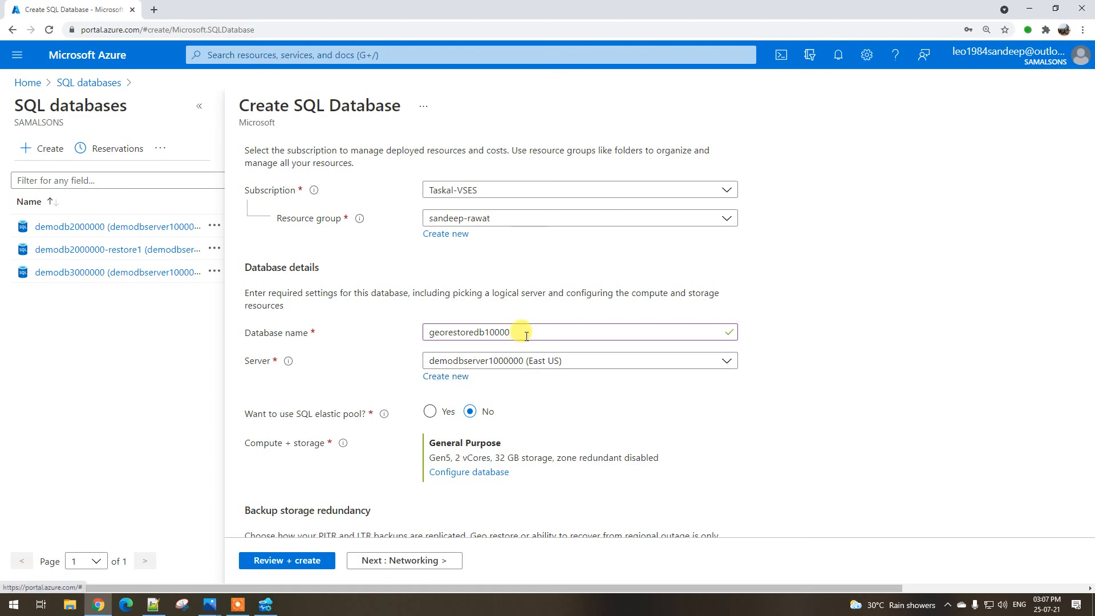
Copy the database name and start a new server, naming it georestoreserver1000
{"action": "left_click_drag", "start_coordinate": [520, 334], "coordinate": [408, 337]}
{"action": "key", "text": "ctrl+c"}
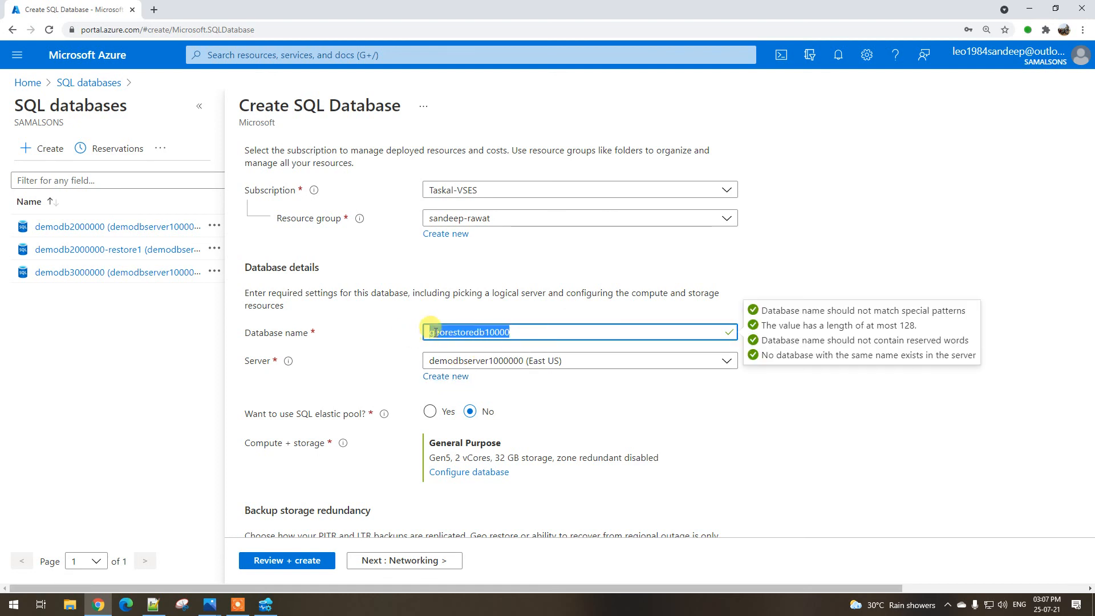
{"action": "left_click", "coordinate": [445, 376]}
{"action": "key", "text": "ctrl+v"}
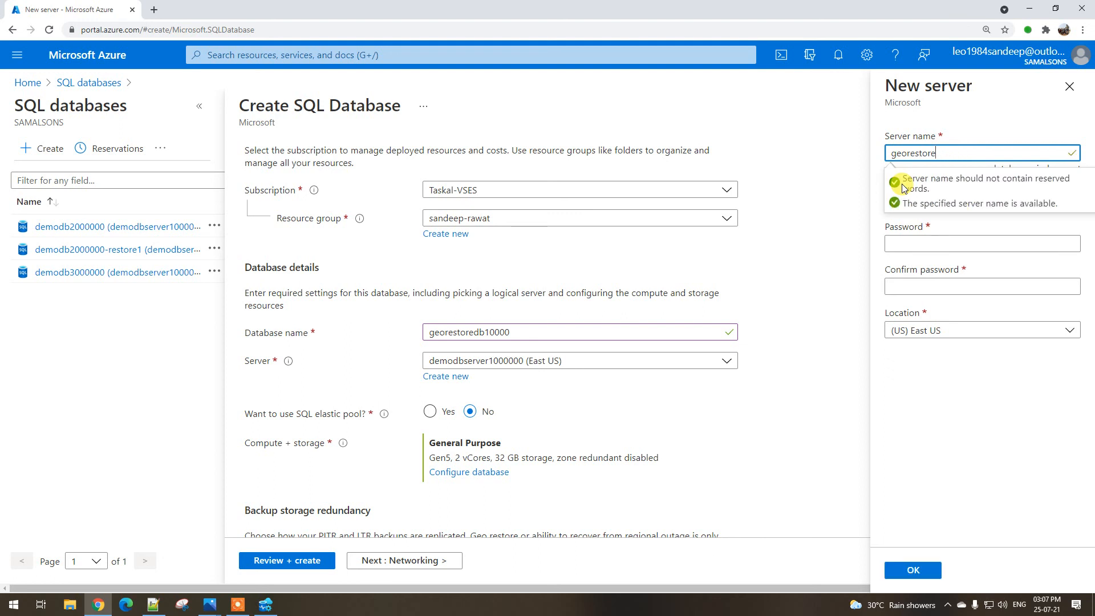
{"action": "type", "text": "server1000"}
{"action": "left_click", "coordinate": [911, 239]}
Set the new server's admin login to azureadmin, and enter and confirm the admin password
{"action": "left_click", "coordinate": [916, 197]}
{"action": "type", "text": "a"}
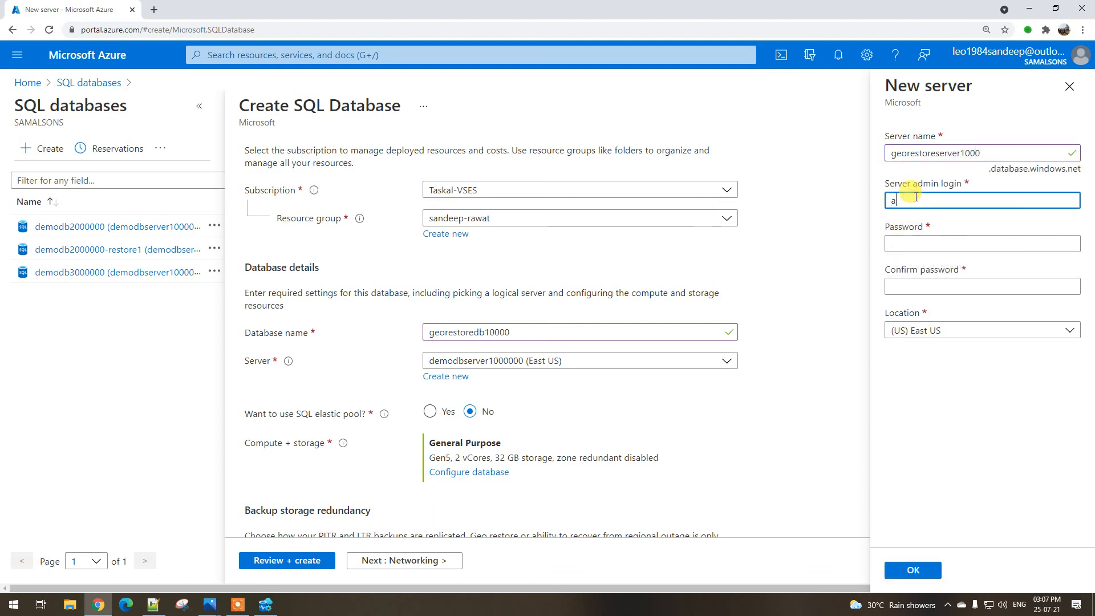
{"action": "type", "text": "zureadminq"}
{"action": "key", "text": "Tab"}
{"action": "key", "text": "shift+Tab"}
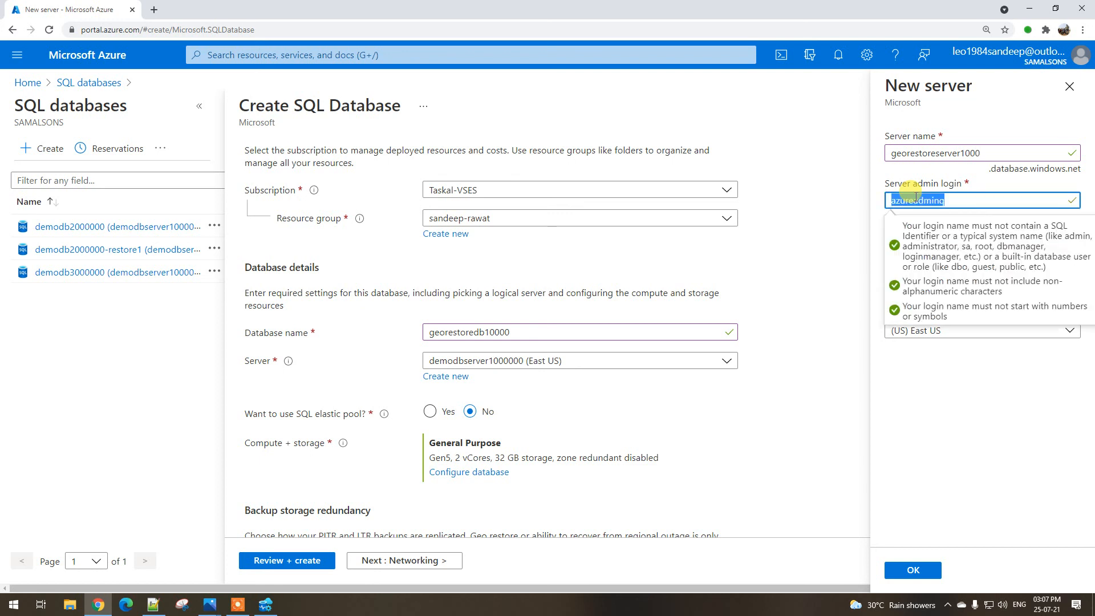
{"action": "key", "text": "End"}
{"action": "key", "text": "BackSpace"}
{"action": "key", "text": "Tab"}
{"action": "type", "text": "******"}
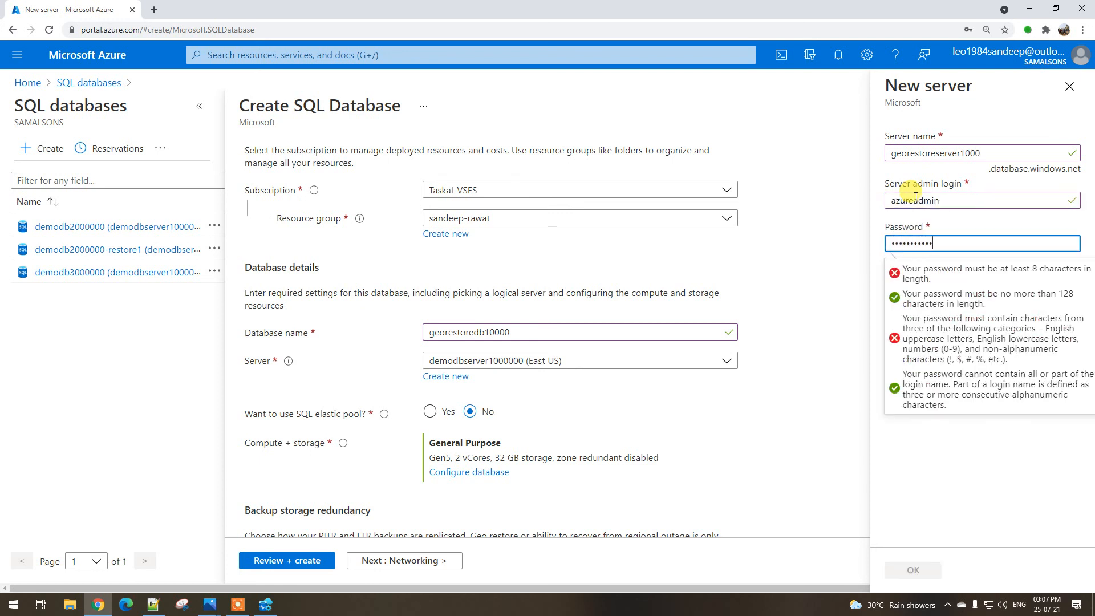
{"action": "key", "text": "Tab"}
{"action": "type", "text": "********"}
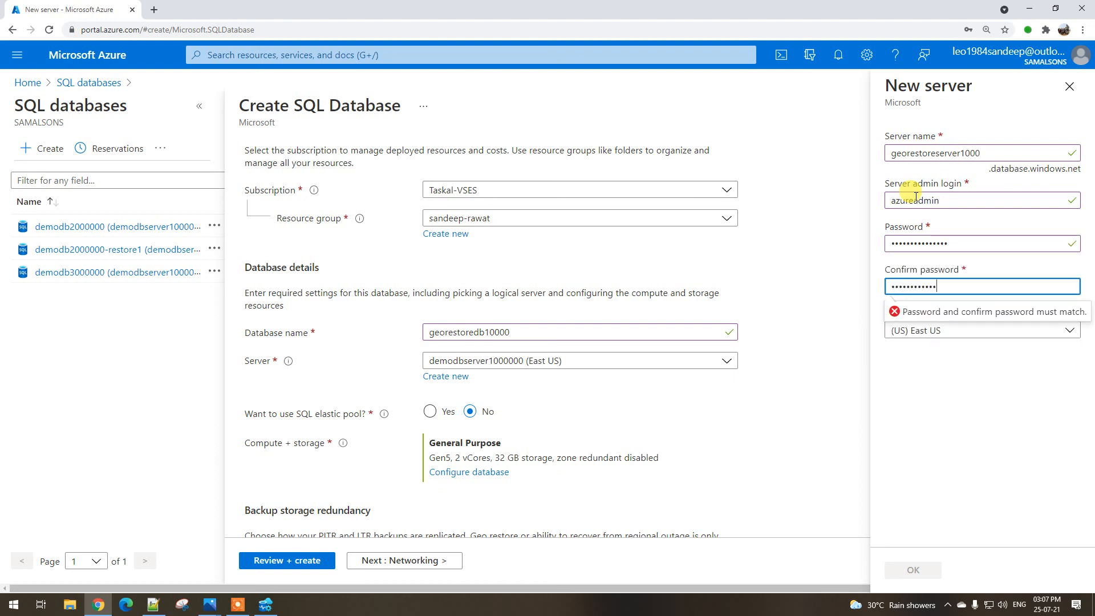
Set the new server's location to (Europe) West Europe and confirm the server details
{"action": "left_click", "coordinate": [926, 333]}
{"action": "type", "text": "west"}
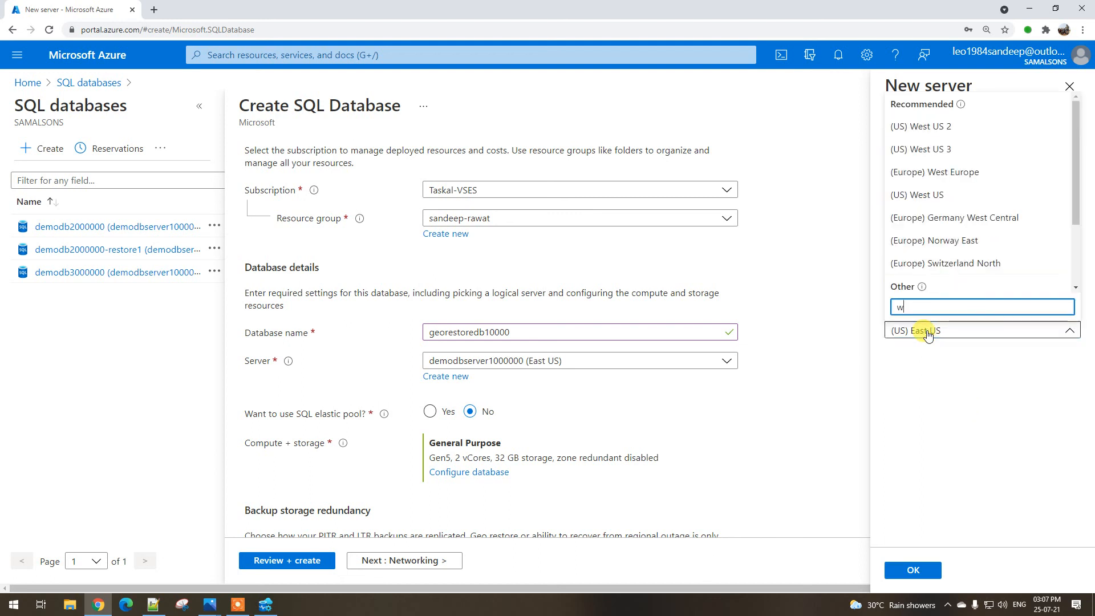
{"action": "left_click", "coordinate": [959, 174]}
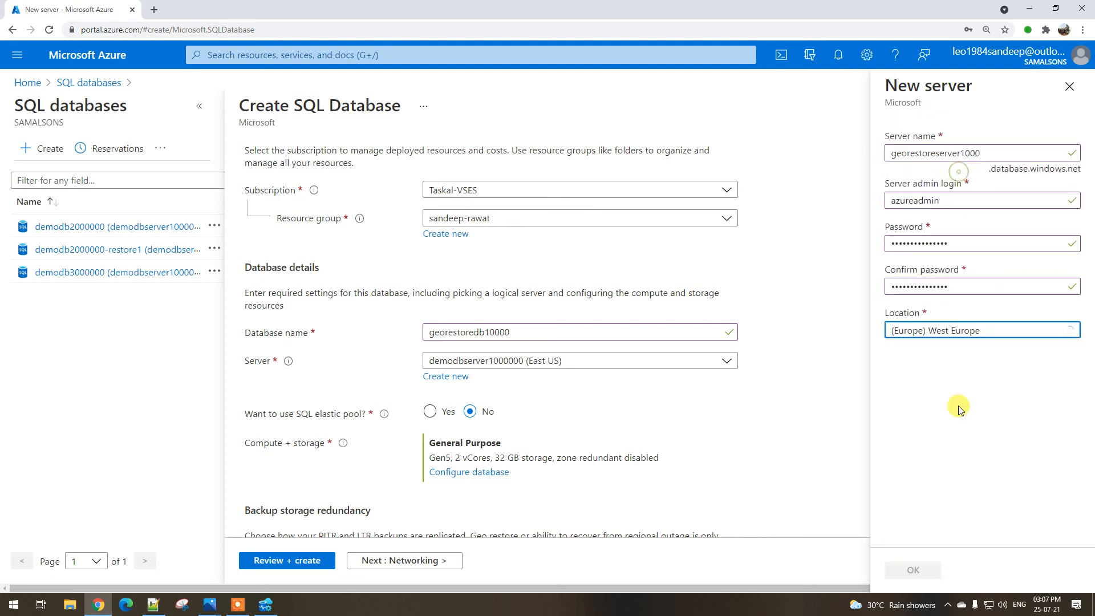
{"action": "left_click", "coordinate": [911, 568]}
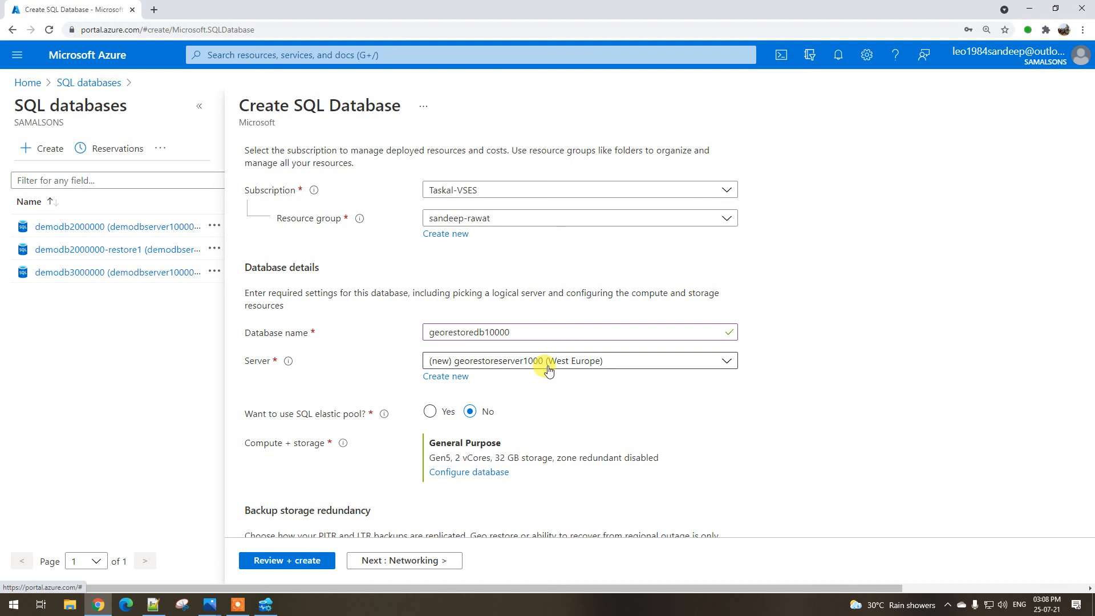
Set the database's service tier to Basic and choose locally-redundant backup storage
{"action": "scroll", "coordinate": [549, 370], "scroll_direction": "down", "scroll_amount": 1}
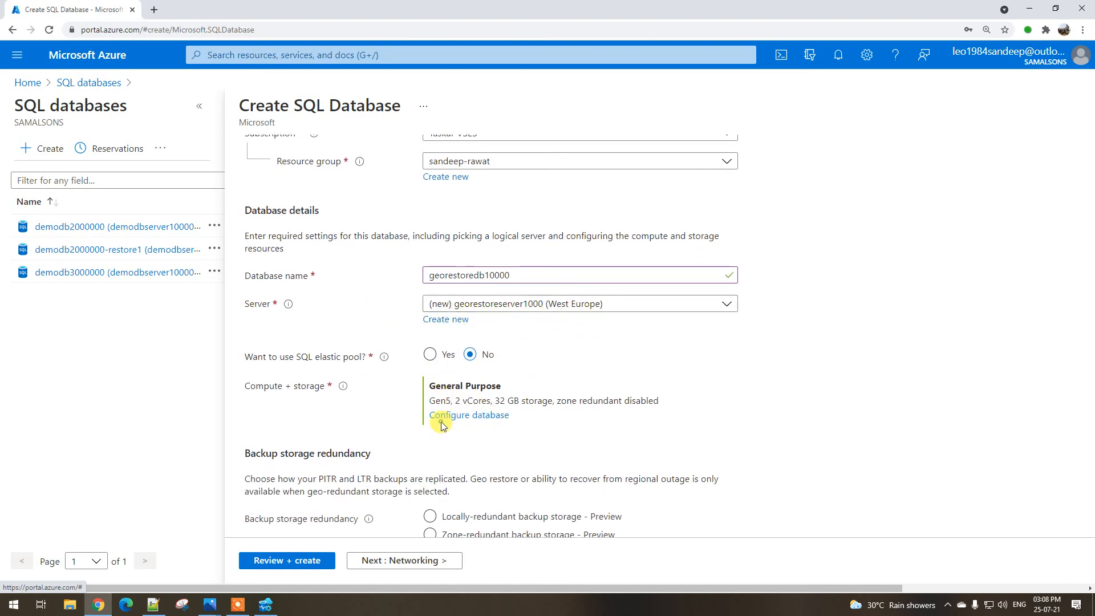
{"action": "left_click", "coordinate": [455, 415]}
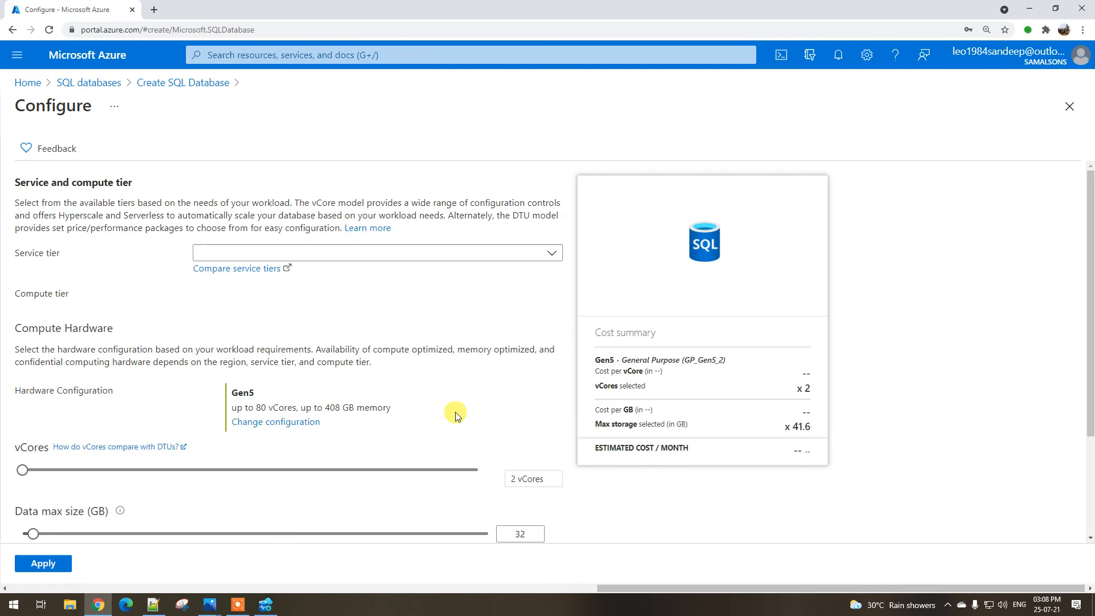
{"action": "left_click", "coordinate": [239, 253]}
{"action": "left_click", "coordinate": [224, 387]}
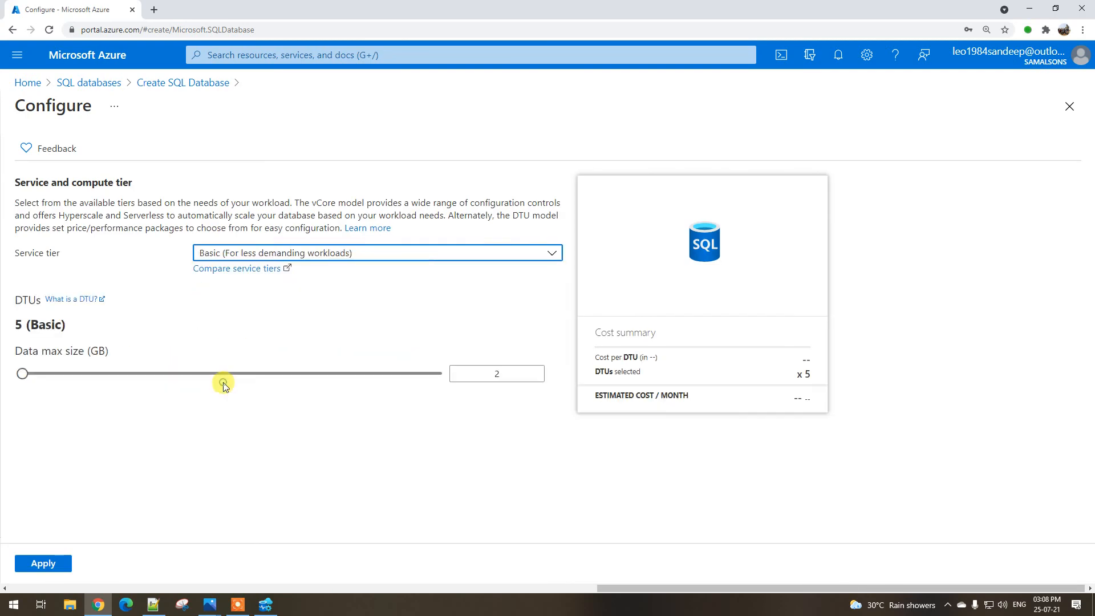
{"action": "left_click", "coordinate": [49, 563]}
{"action": "scroll", "coordinate": [219, 436], "scroll_direction": "down", "scroll_amount": 3}
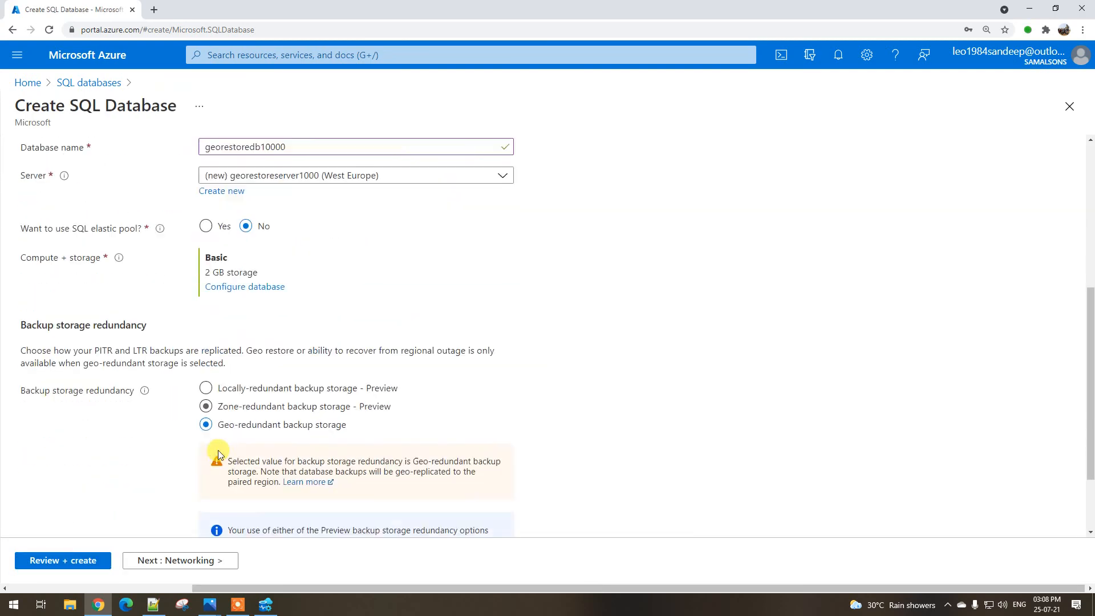
{"action": "left_click", "coordinate": [206, 345]}
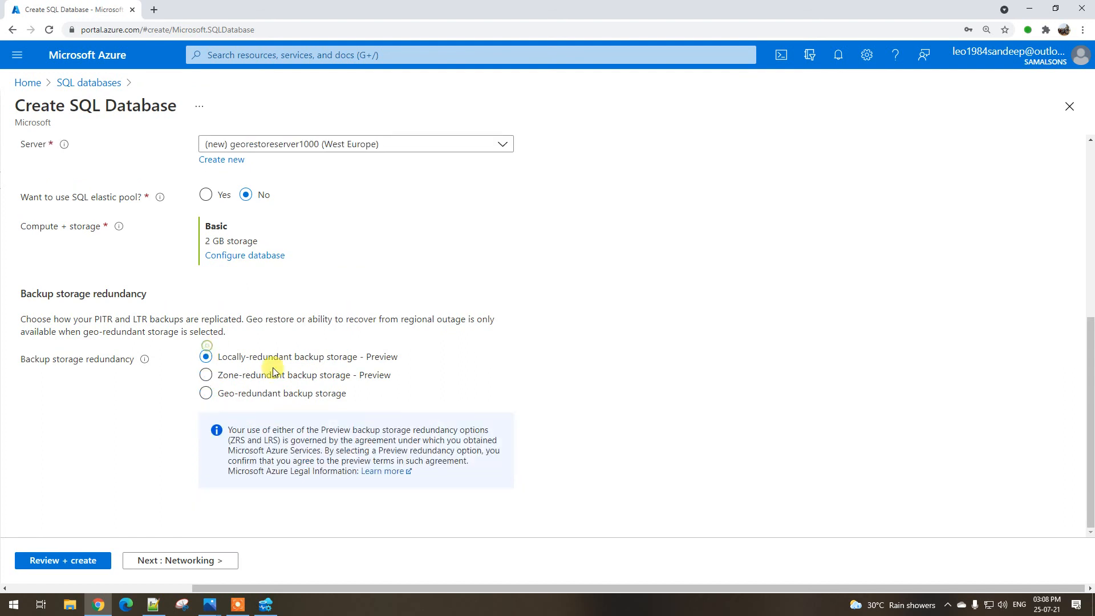
Set network connectivity to Public endpoint, and allow both Azure services and the current client IP address through the firewall
{"action": "left_click", "coordinate": [203, 559]}
{"action": "left_click", "coordinate": [206, 309]}
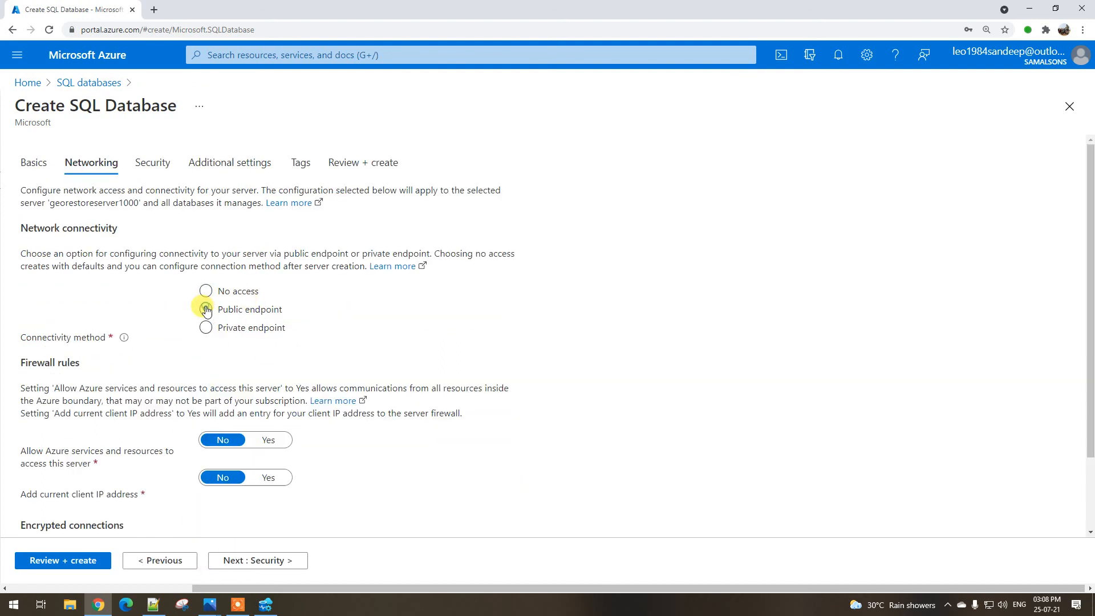
{"action": "left_click", "coordinate": [266, 448]}
{"action": "left_click", "coordinate": [268, 478]}
{"action": "scroll", "coordinate": [268, 450], "scroll_direction": "down", "scroll_amount": 2}
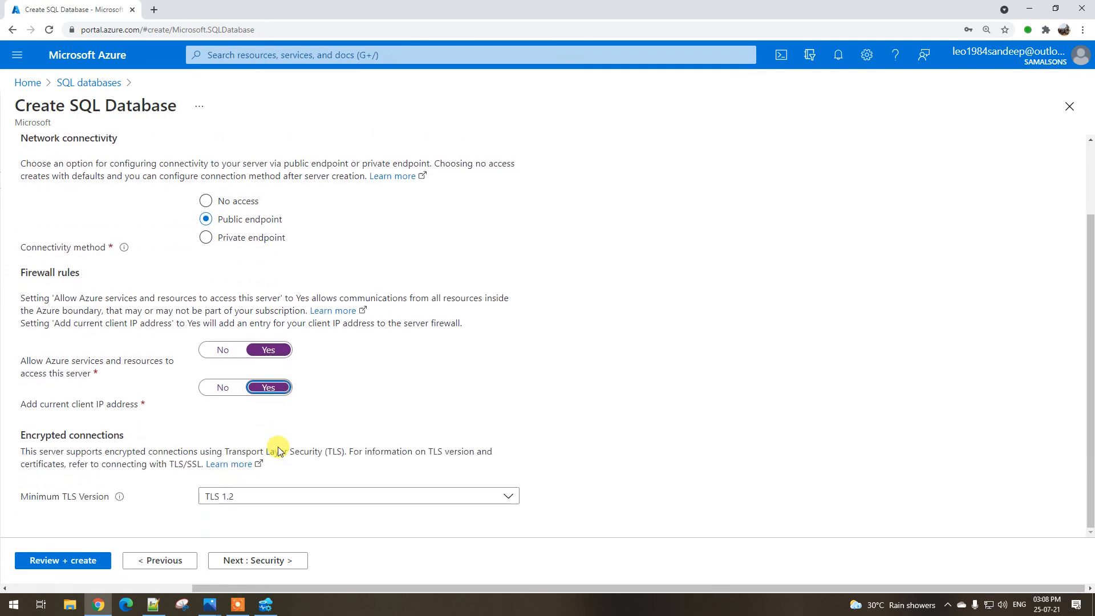
{"action": "left_click", "coordinate": [255, 560]}
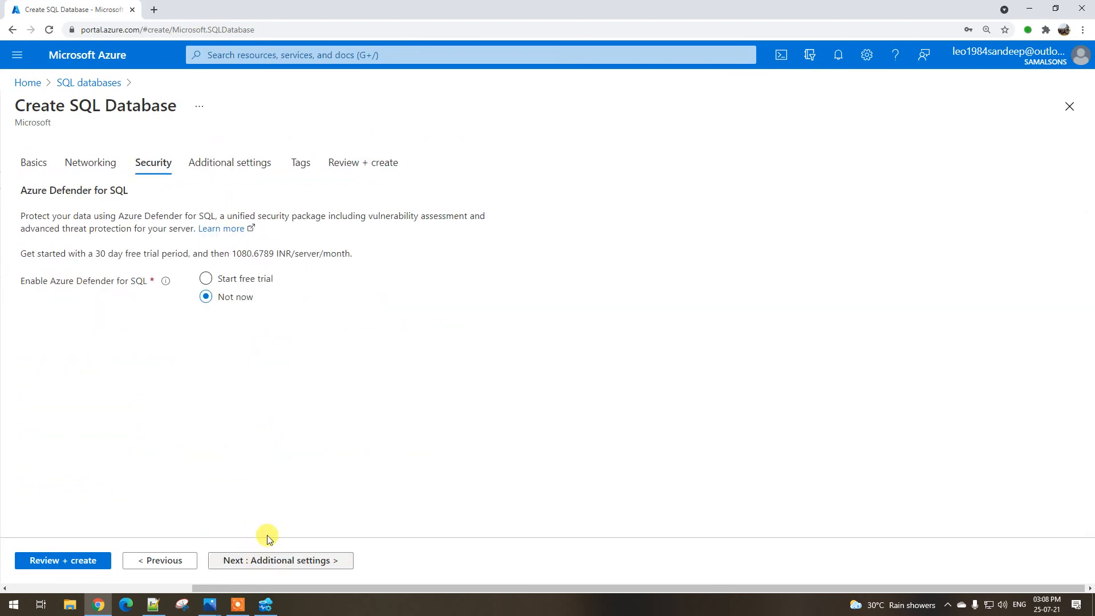
{"action": "left_click", "coordinate": [272, 560]}
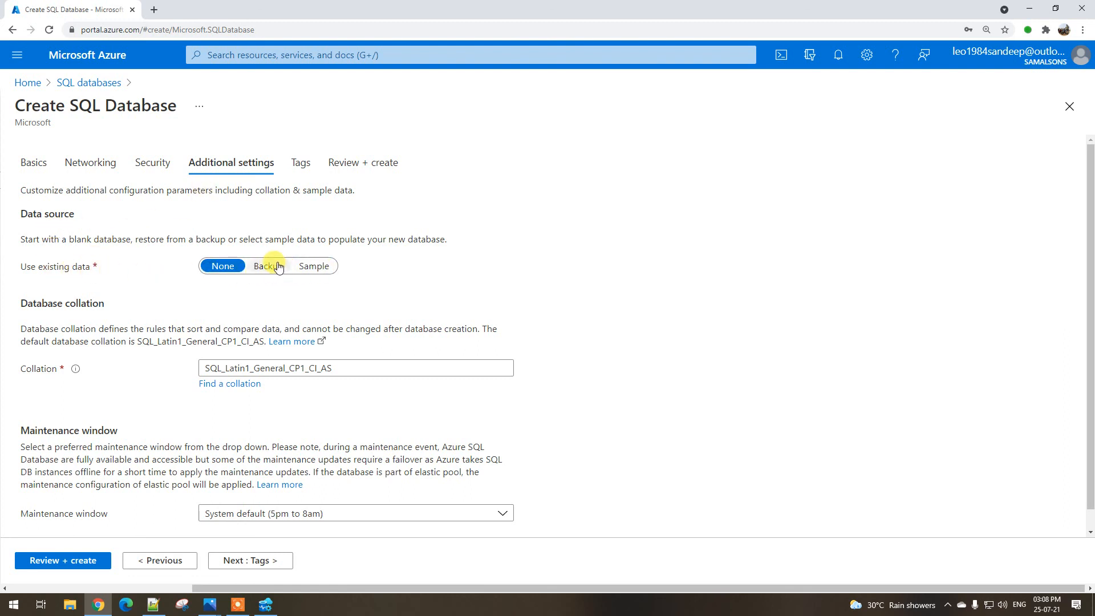
{"action": "left_click", "coordinate": [263, 271]}
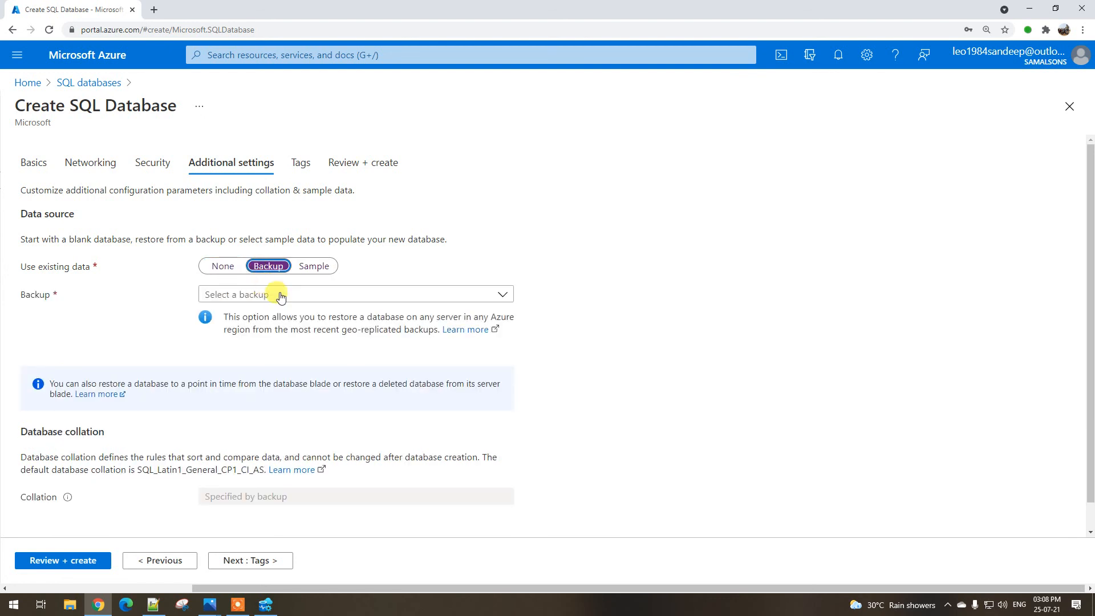
{"action": "left_click", "coordinate": [271, 294]}
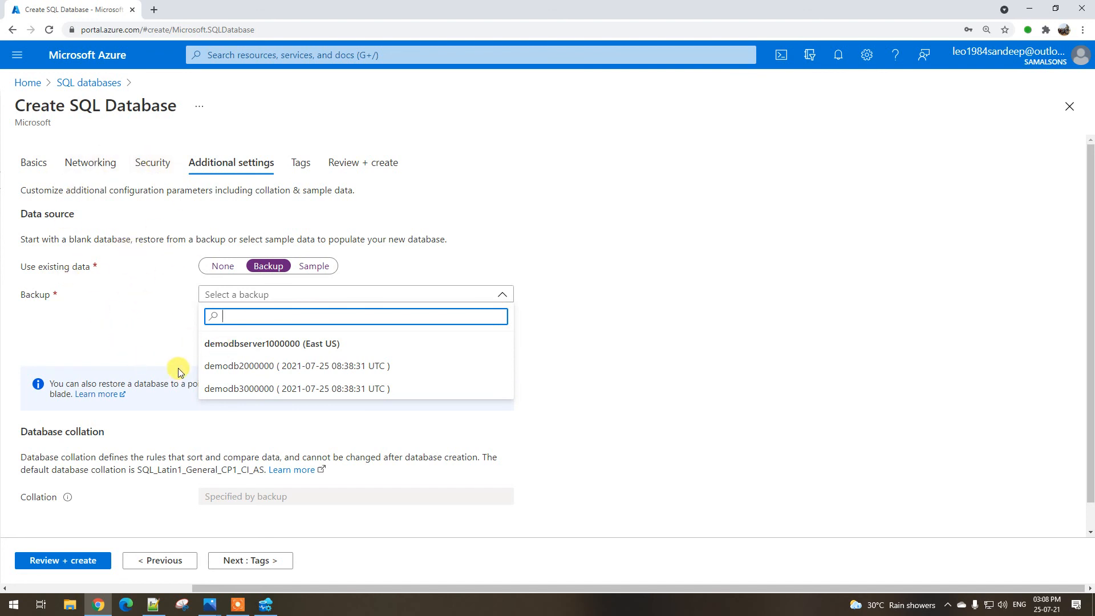
{"action": "left_click", "coordinate": [266, 370]}
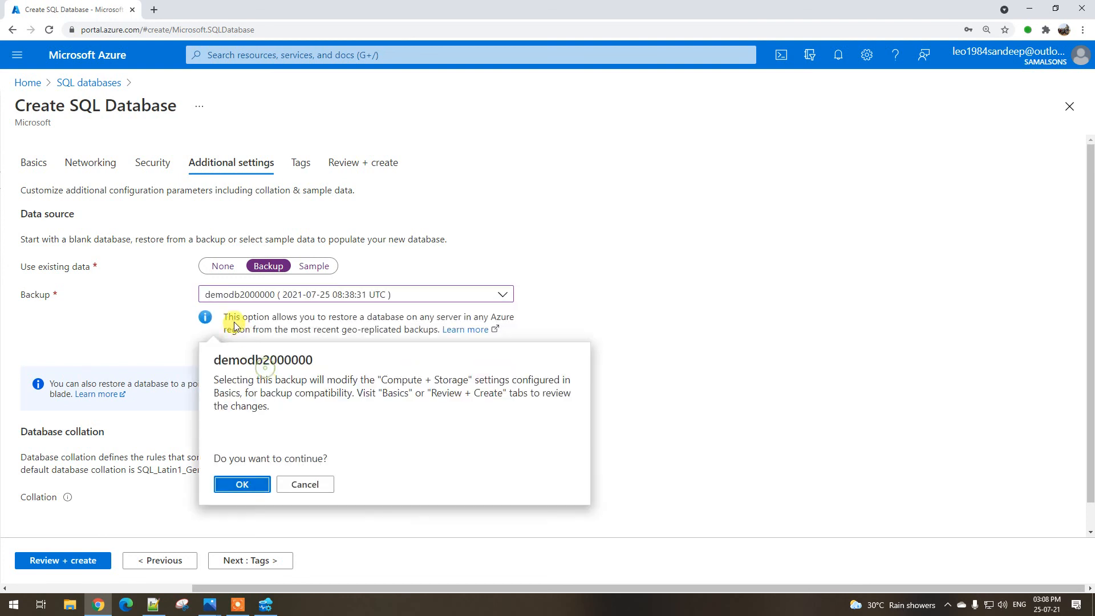
{"action": "left_click", "coordinate": [245, 486]}
{"action": "scroll", "coordinate": [245, 496], "scroll_direction": "down", "scroll_amount": 1}
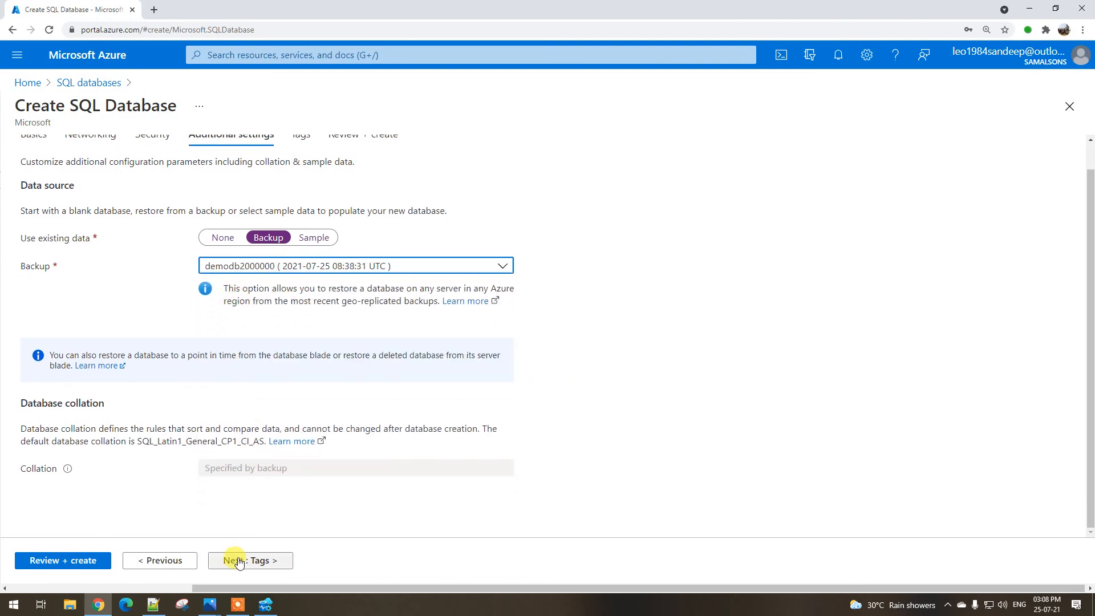
{"action": "scroll", "coordinate": [268, 273], "scroll_direction": "up", "scroll_amount": 1}
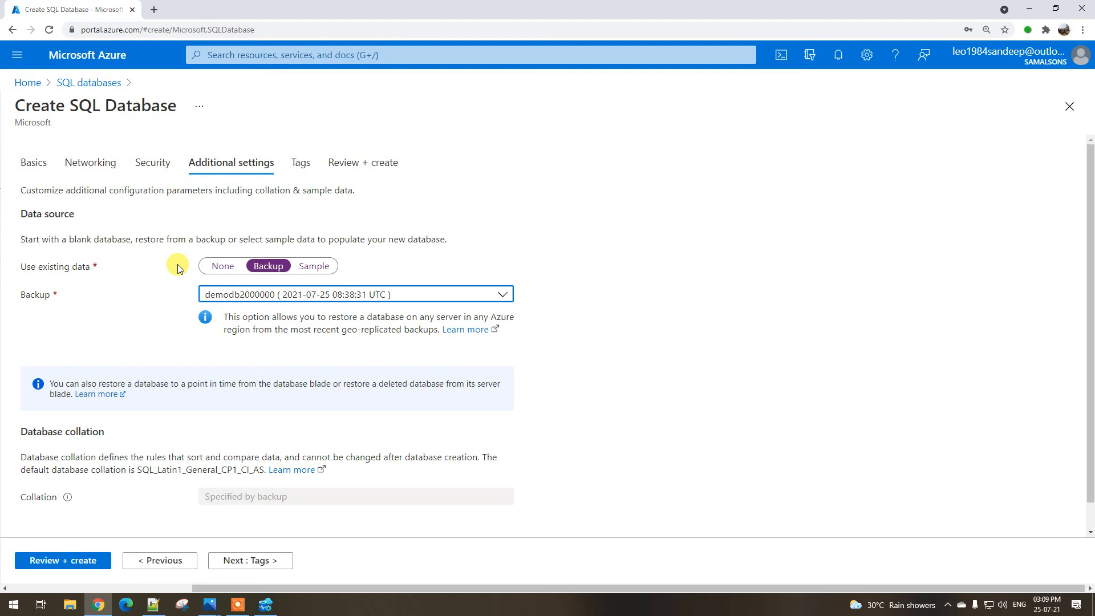
Leave the database creation form, discarding the unsaved edits, and return to the portal home page
{"action": "left_click", "coordinate": [63, 83]}
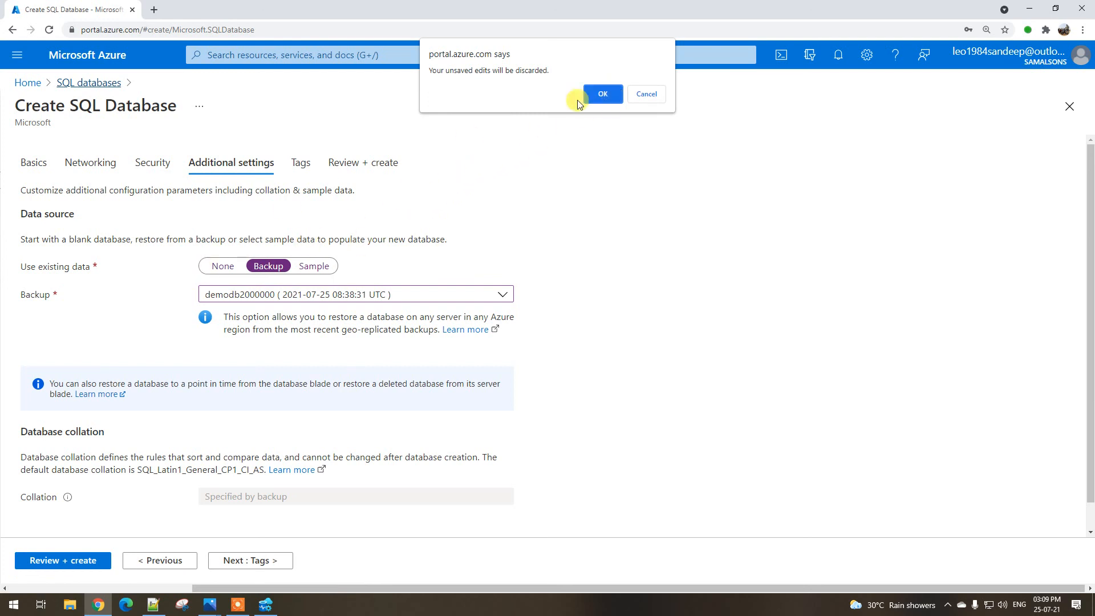
{"action": "left_click", "coordinate": [607, 94]}
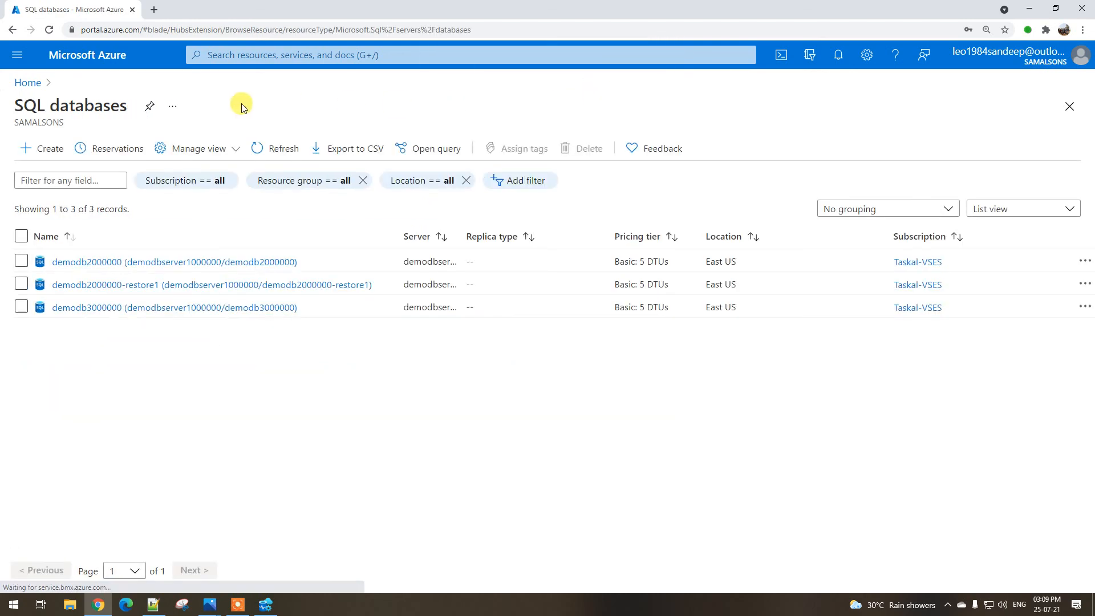
{"action": "left_click", "coordinate": [32, 84]}
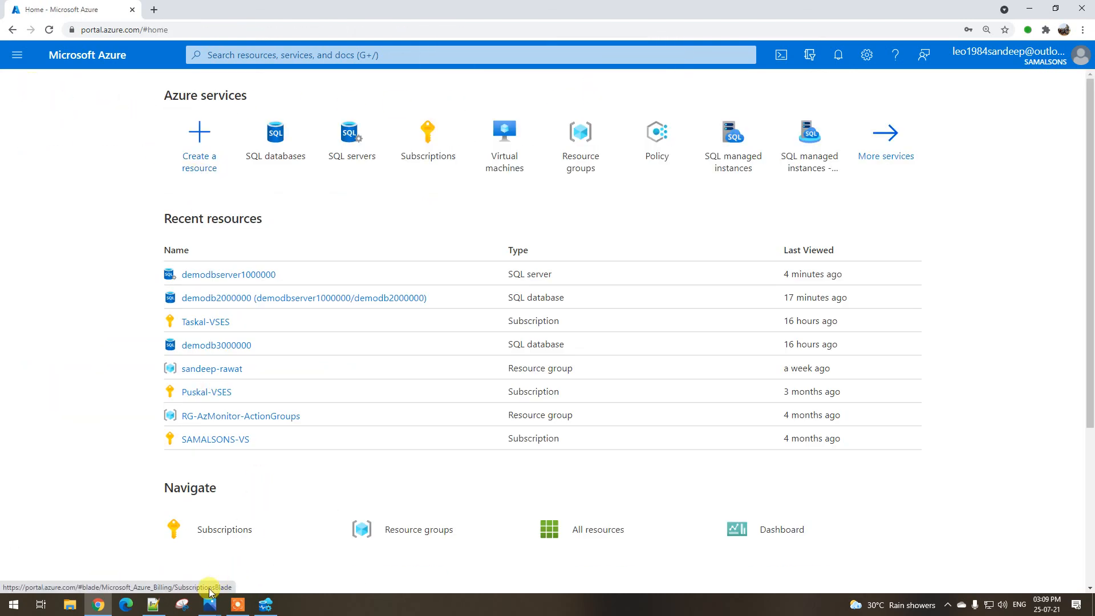
Switch to Notepad++ to review the restore notes, highlight the deleted database wording, and return to the Azure portal
{"action": "mouse_move", "coordinate": [209, 609]}
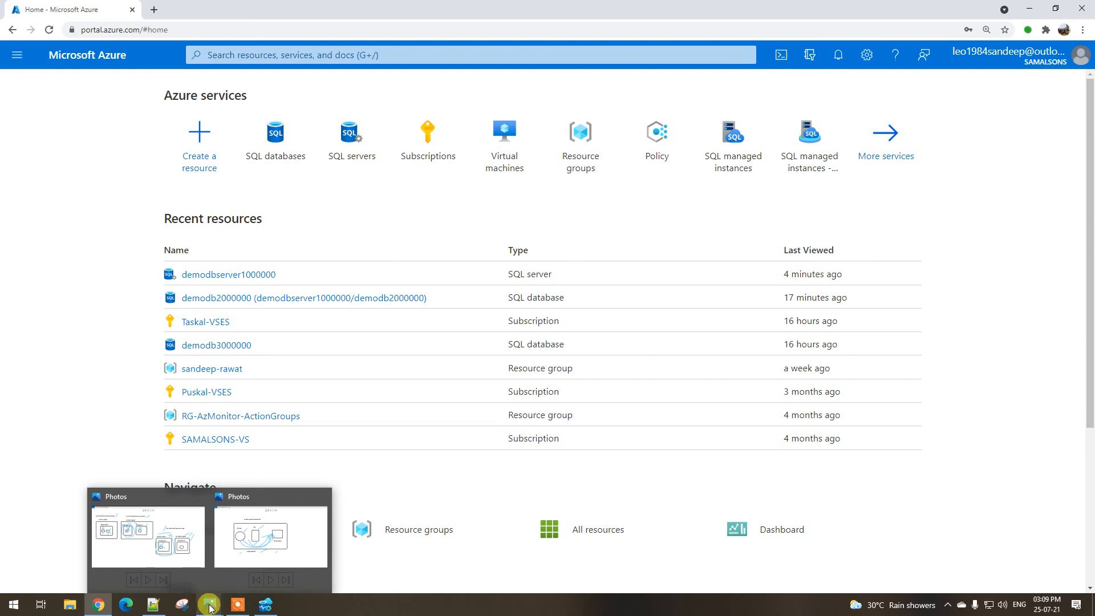
{"action": "left_click", "coordinate": [153, 605]}
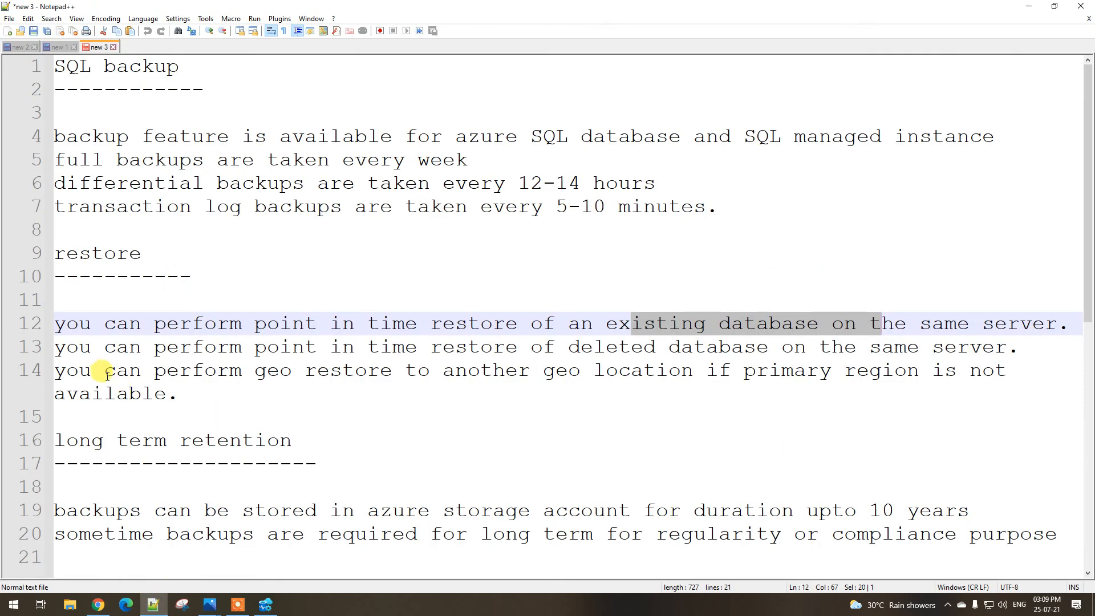
{"action": "left_click_drag", "start_coordinate": [580, 346], "coordinate": [758, 348]}
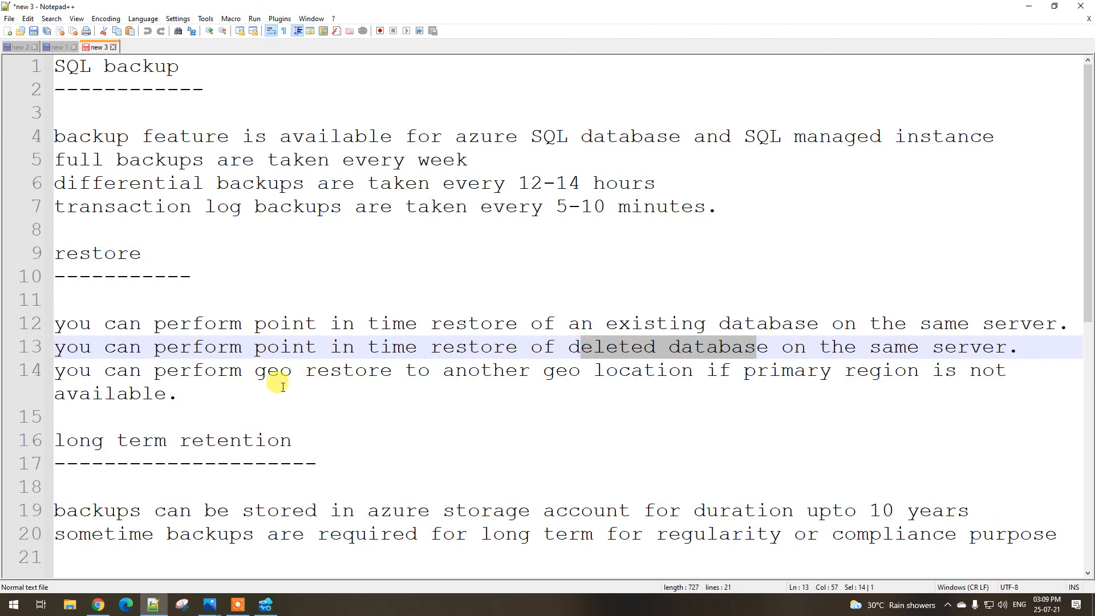
{"action": "left_click", "coordinate": [103, 604]}
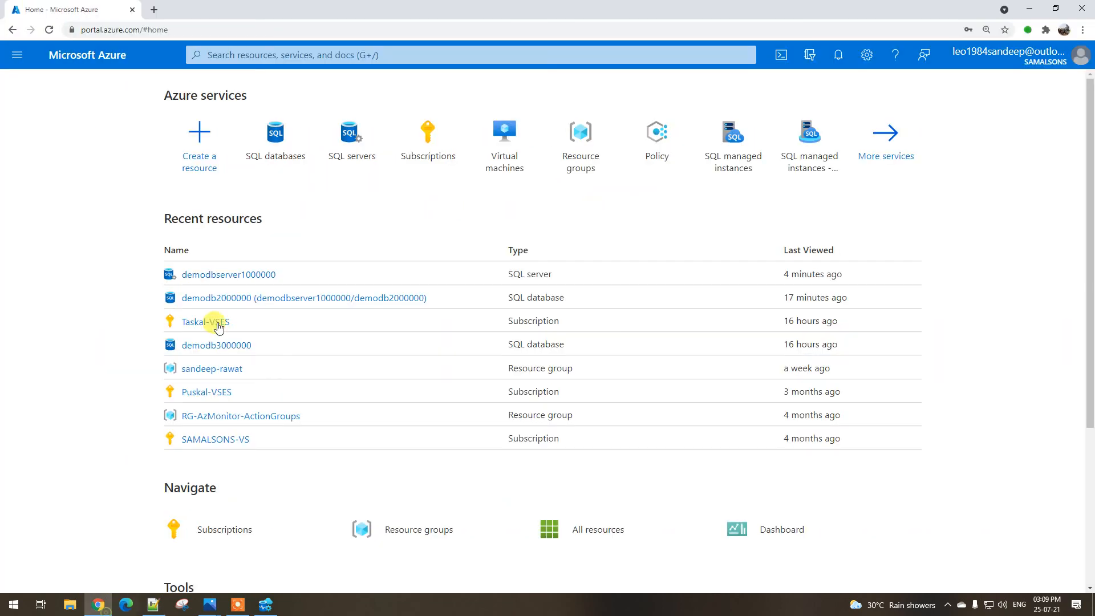
Open the list of SQL databases on the server demodbserver1000000
{"action": "left_click", "coordinate": [326, 141]}
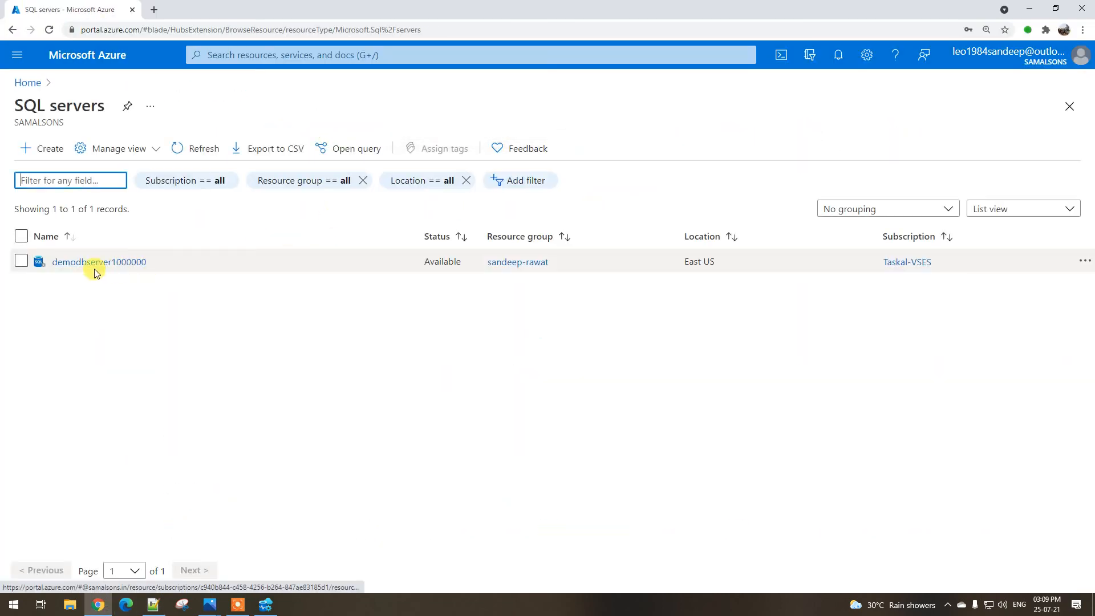
{"action": "left_click", "coordinate": [98, 262]}
{"action": "left_click", "coordinate": [286, 363]}
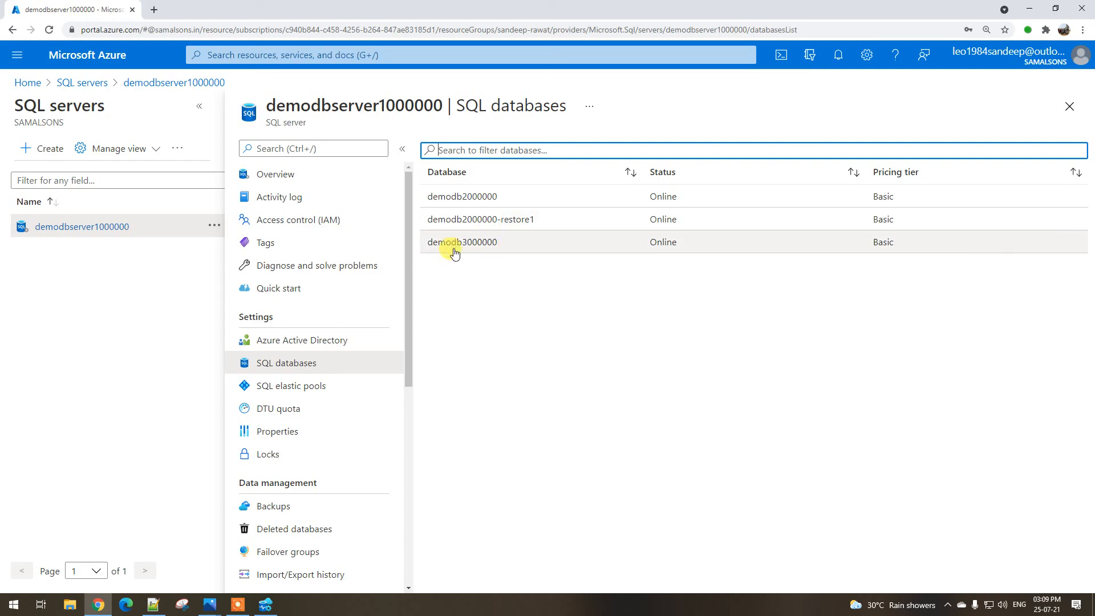
Switch to Azure Data Studio, collapse demodb2000000-restore1 in the server tree, and expand demodb3000000
{"action": "left_click", "coordinate": [266, 606]}
{"action": "left_click", "coordinate": [79, 166]}
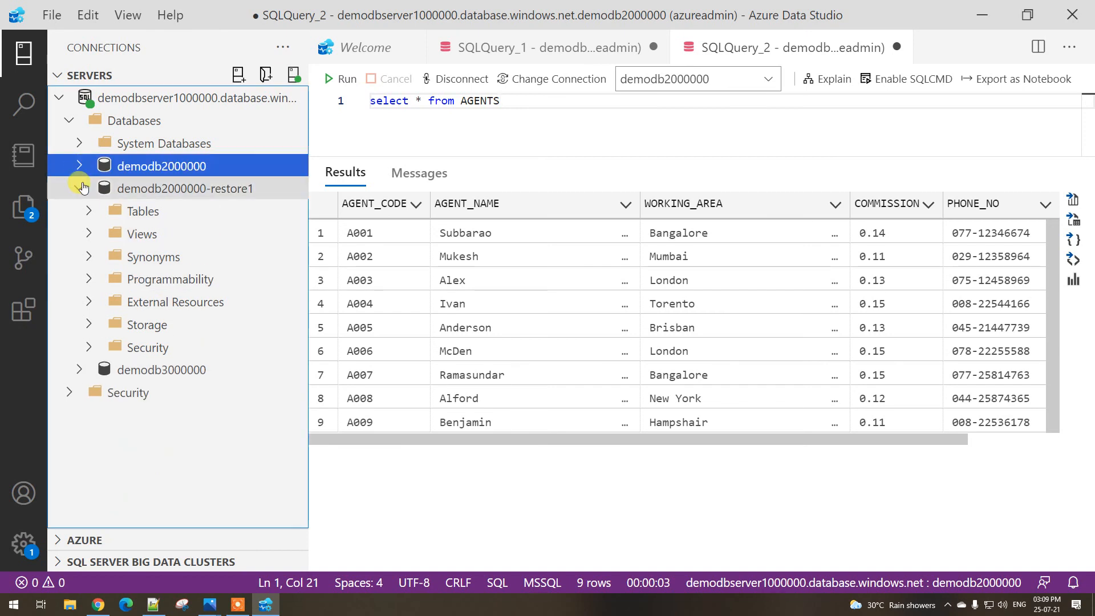
{"action": "left_click", "coordinate": [81, 188]}
{"action": "left_click", "coordinate": [81, 212]}
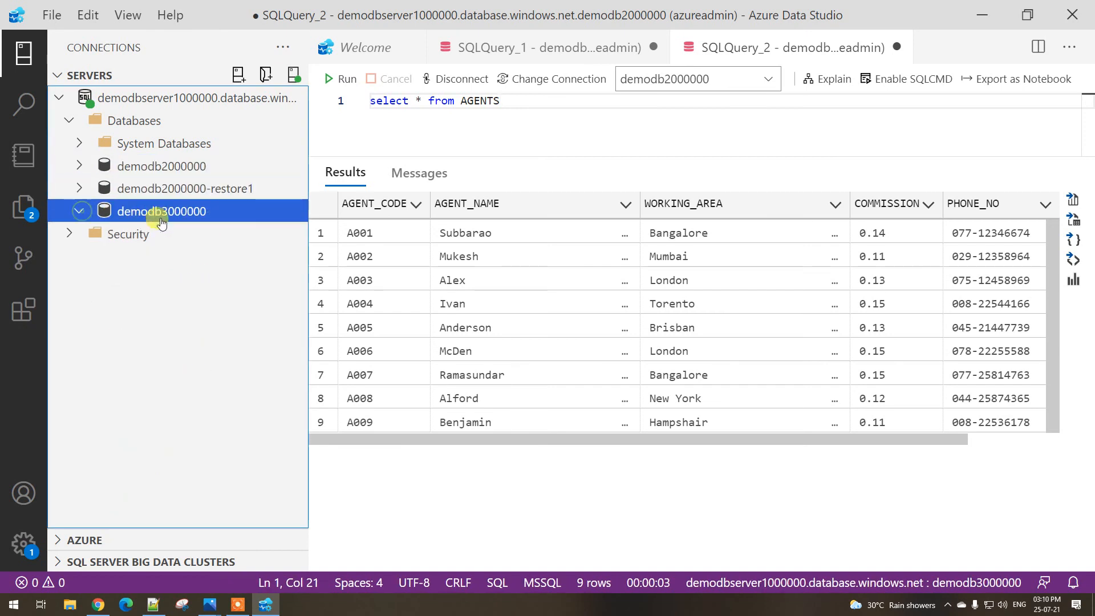
Create a new query on demodb3000000 and run "select * from agents" against it
{"action": "right_click", "coordinate": [180, 214]}
{"action": "left_click", "coordinate": [229, 260]}
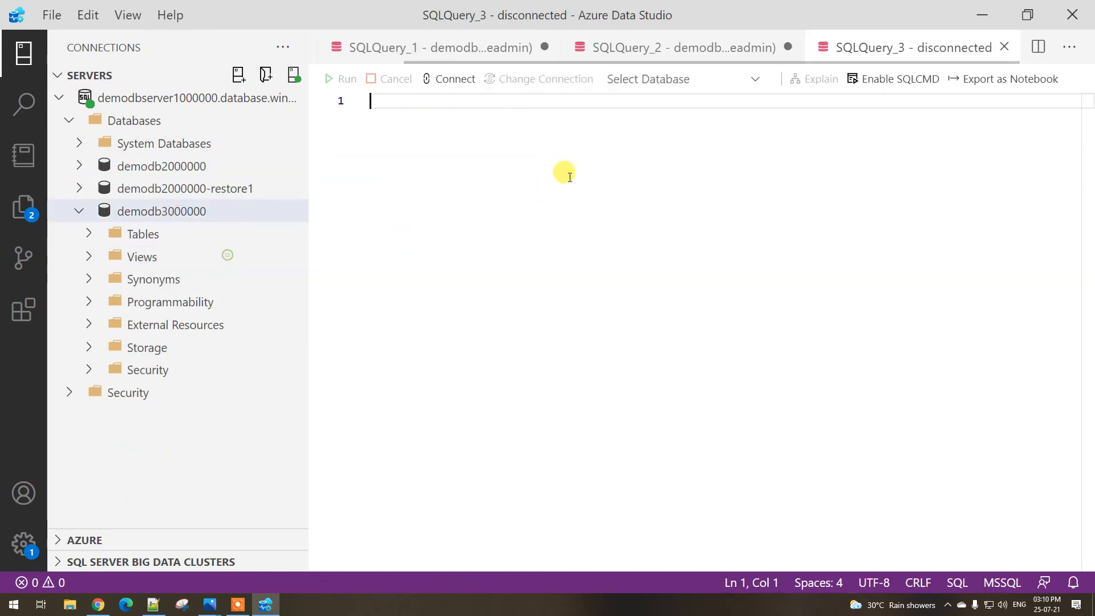
{"action": "type", "text": "sele"}
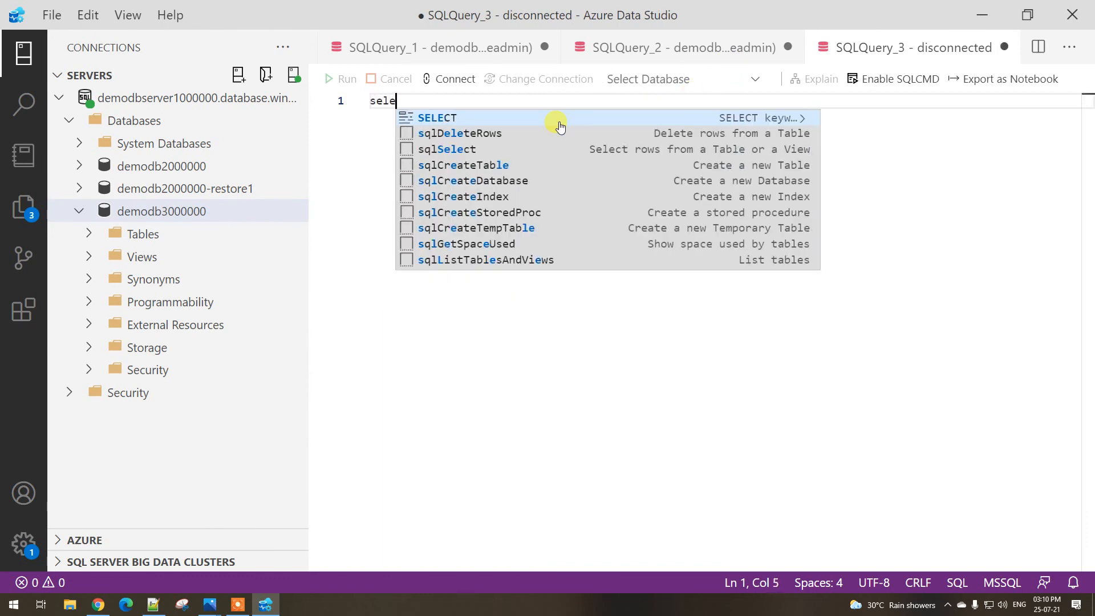
{"action": "type", "text": "ct * from agents"}
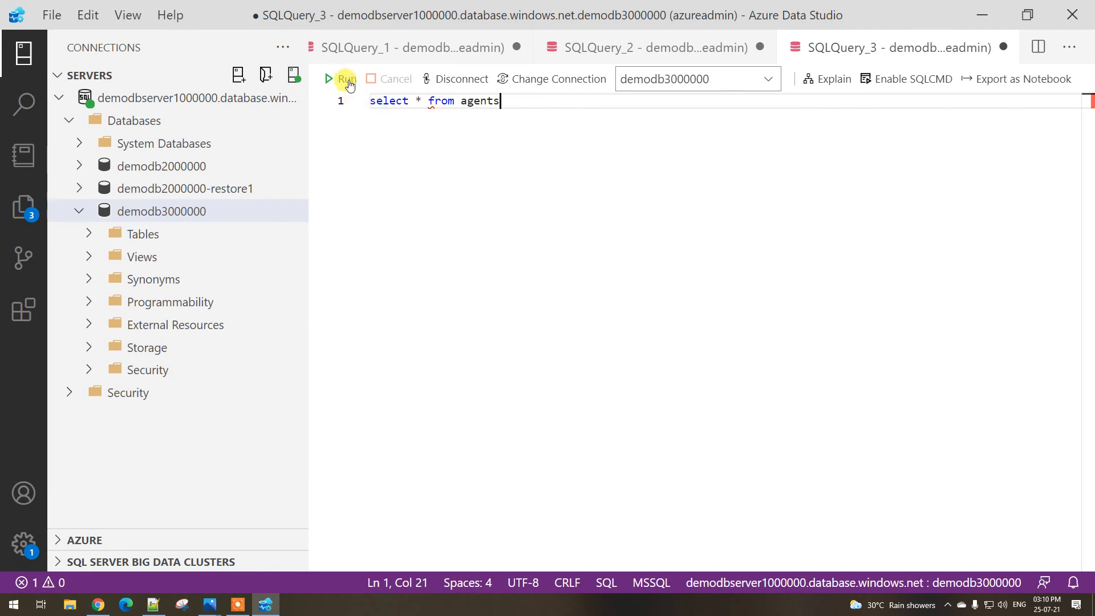
{"action": "left_click", "coordinate": [344, 79]}
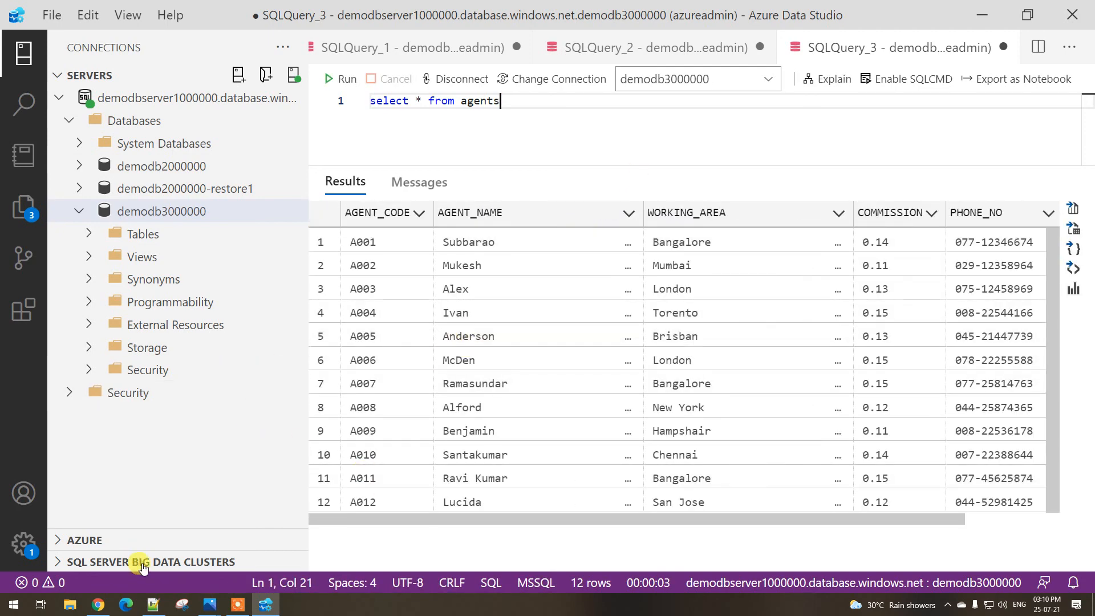
Switch to the Azure portal, open demodb3000000, and delete it, entering demodb3000000 as the confirmation name
{"action": "left_click", "coordinate": [98, 605]}
{"action": "left_click", "coordinate": [480, 243]}
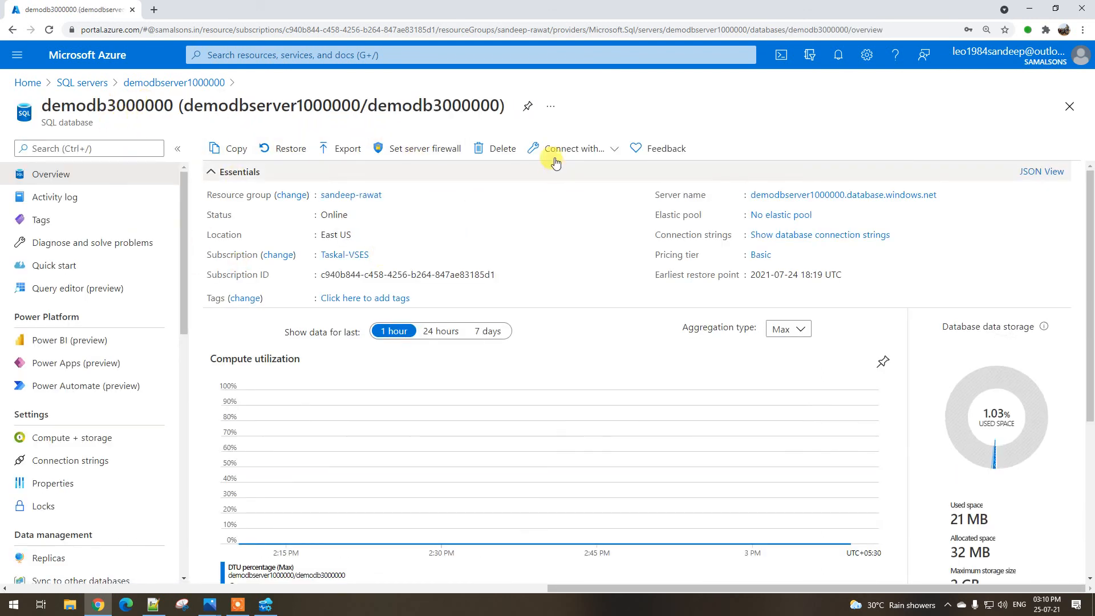
{"action": "double_click", "coordinate": [150, 103]}
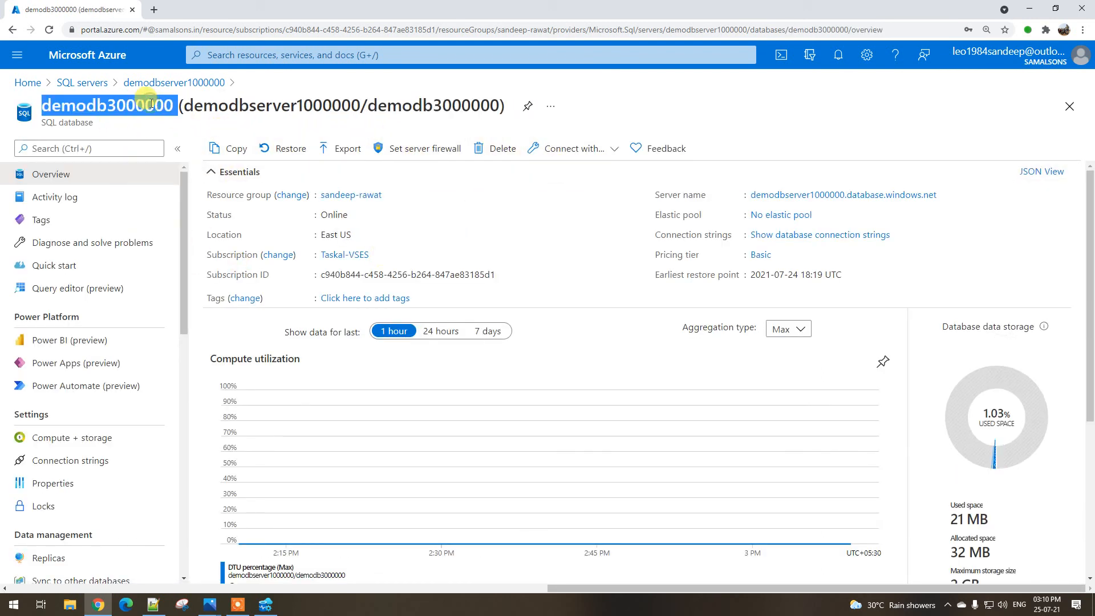
{"action": "left_click", "coordinate": [496, 148]}
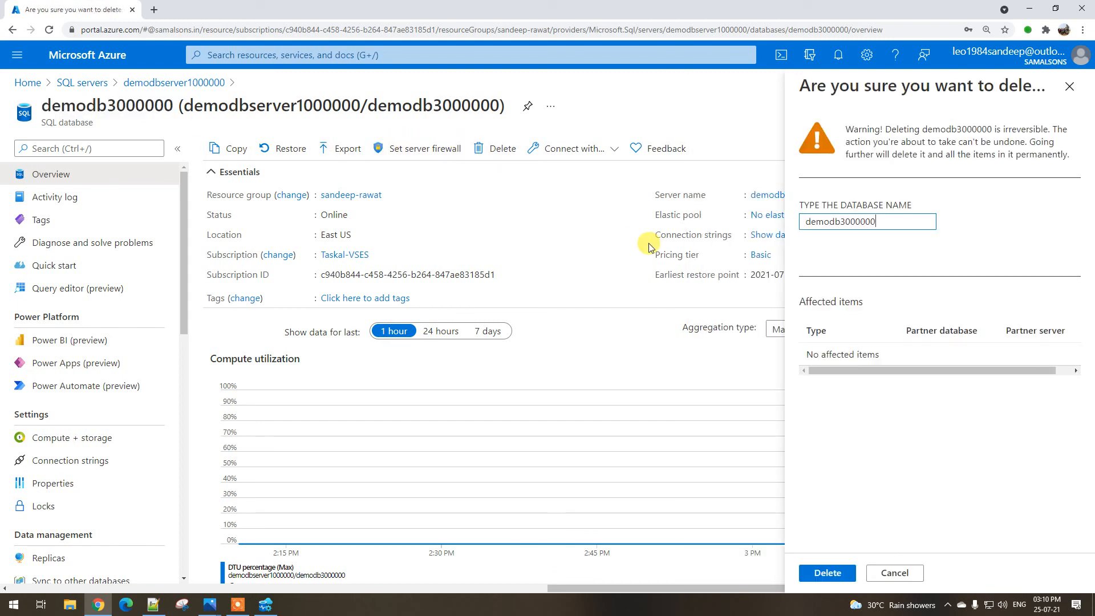
{"action": "left_click", "coordinate": [824, 573]}
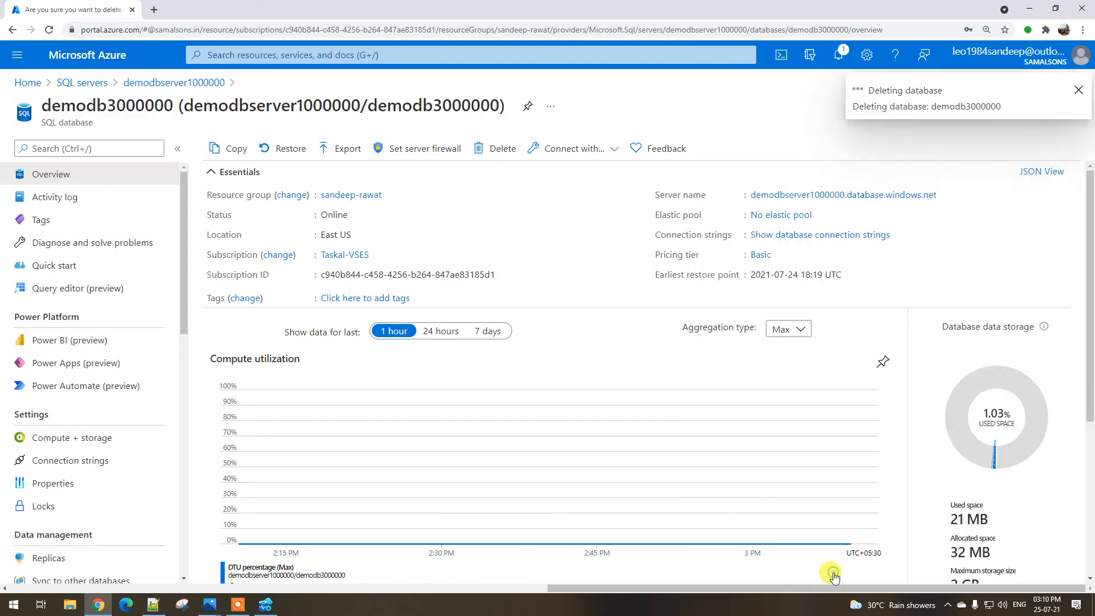
Return to demodbserver1000000 and open its deleted databases page
{"action": "left_click", "coordinate": [191, 84]}
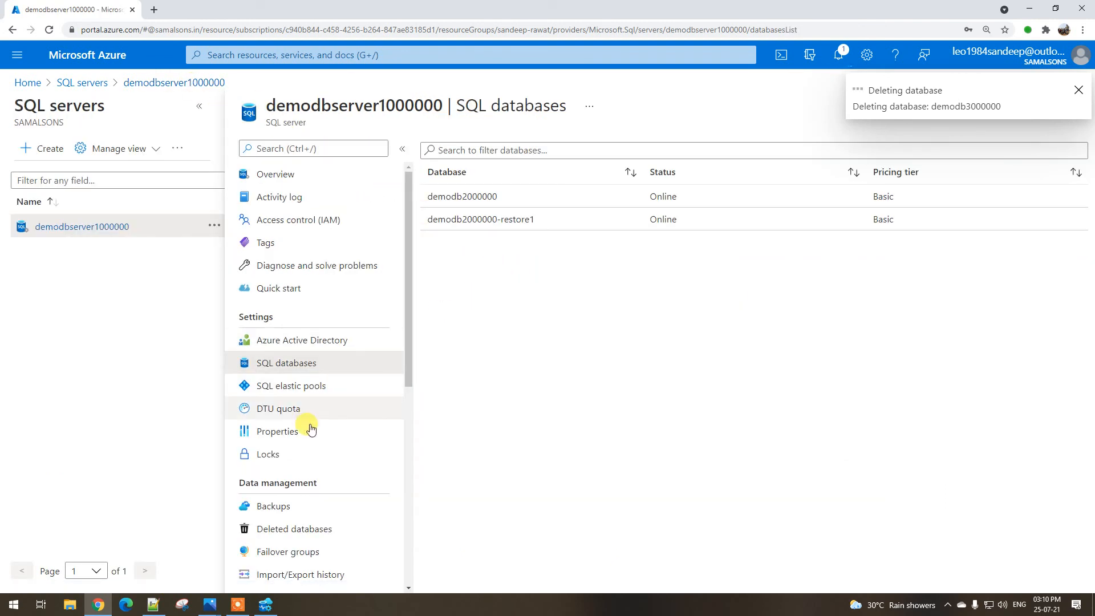
{"action": "scroll", "coordinate": [317, 476], "scroll_direction": "down", "scroll_amount": 1}
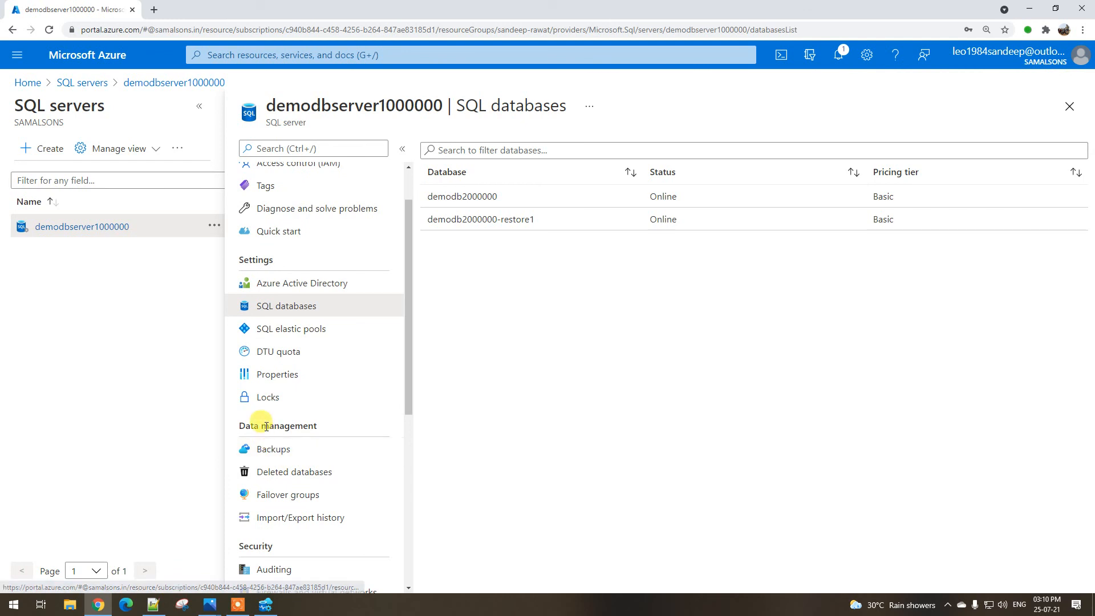
{"action": "left_click", "coordinate": [310, 474]}
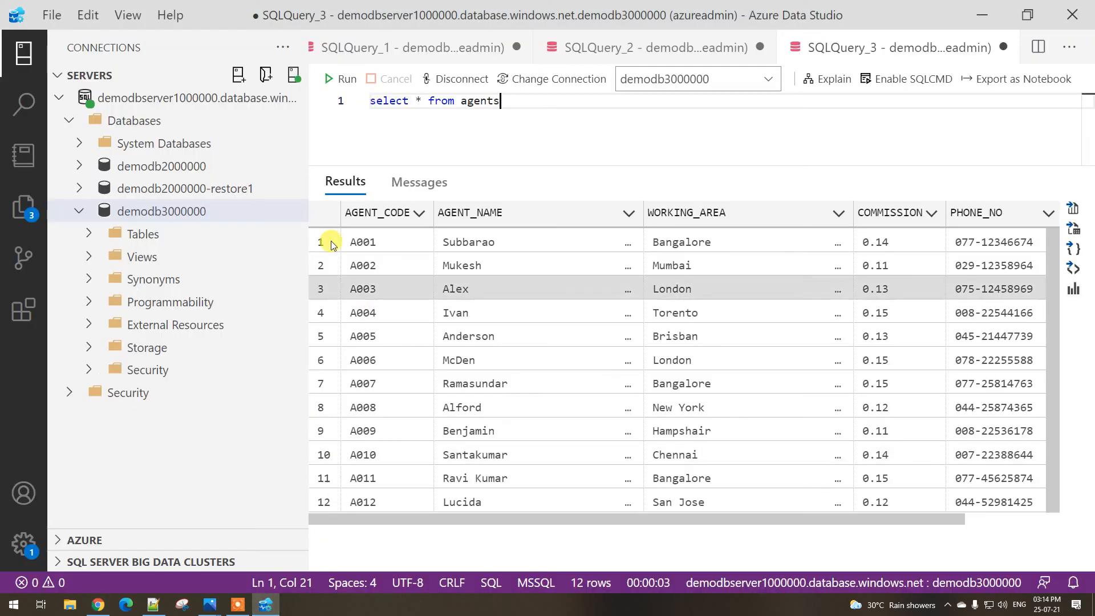
In Azure Data Studio, refresh the demodbserver1000000 connection and expand it again
{"action": "left_click", "coordinate": [159, 98]}
{"action": "right_click", "coordinate": [161, 99]}
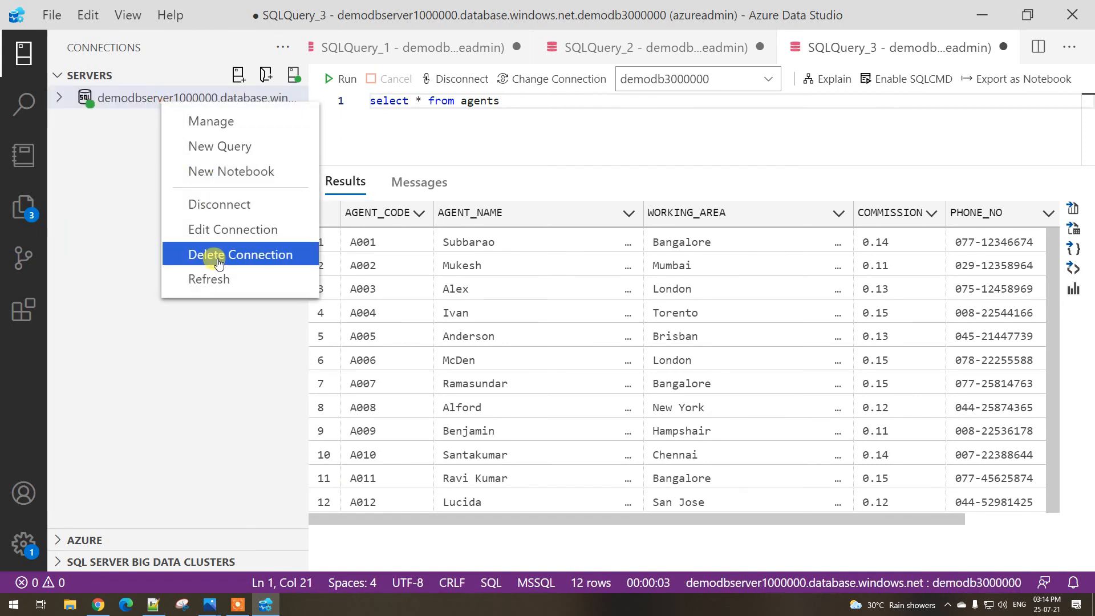
{"action": "left_click", "coordinate": [215, 278]}
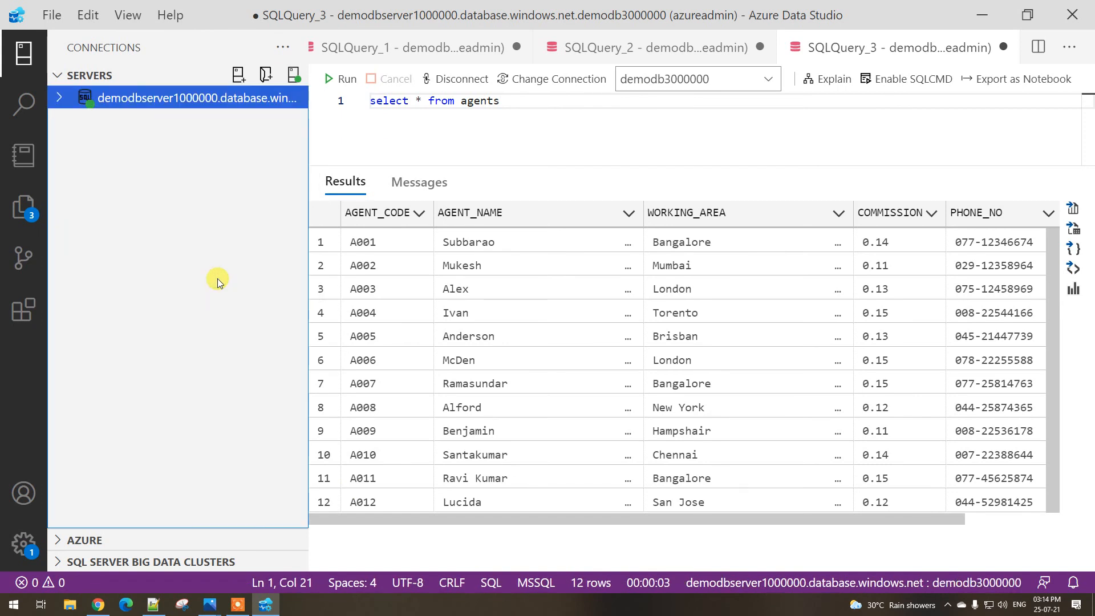
{"action": "left_click", "coordinate": [58, 98]}
Close the three open SQL query editors without saving and expand the server's Databases folder
{"action": "left_click", "coordinate": [633, 48]}
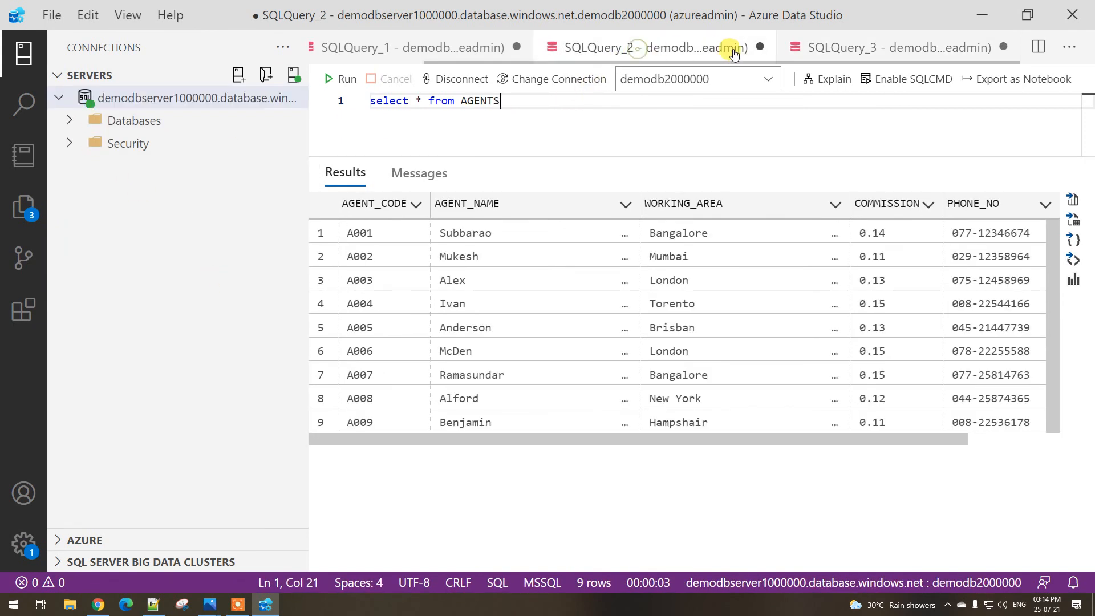
{"action": "left_click", "coordinate": [760, 48]}
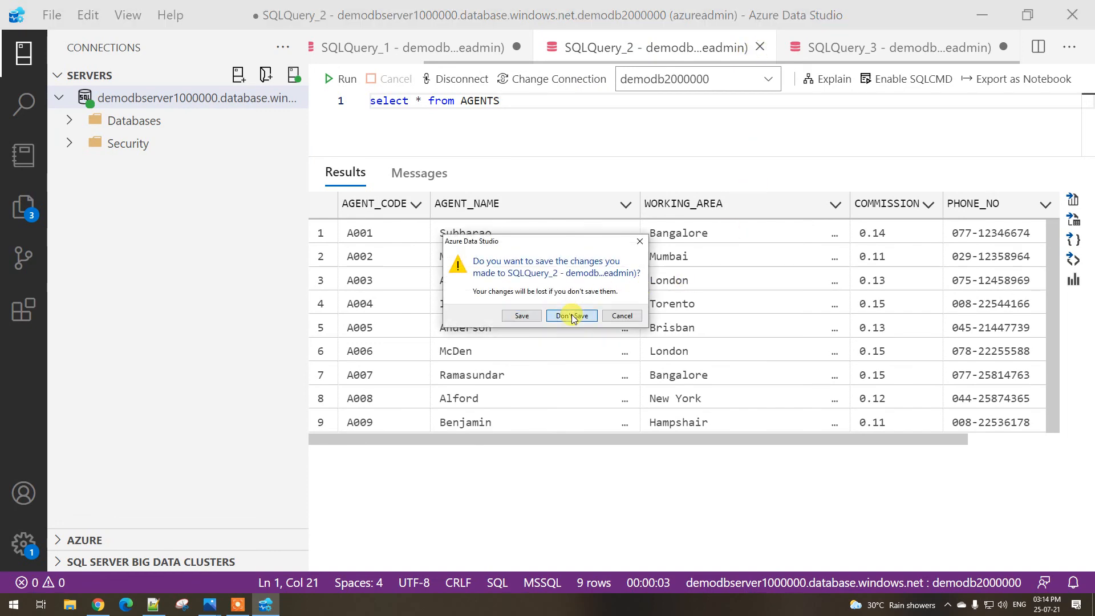
{"action": "left_click", "coordinate": [572, 316]}
{"action": "left_click", "coordinate": [653, 48]}
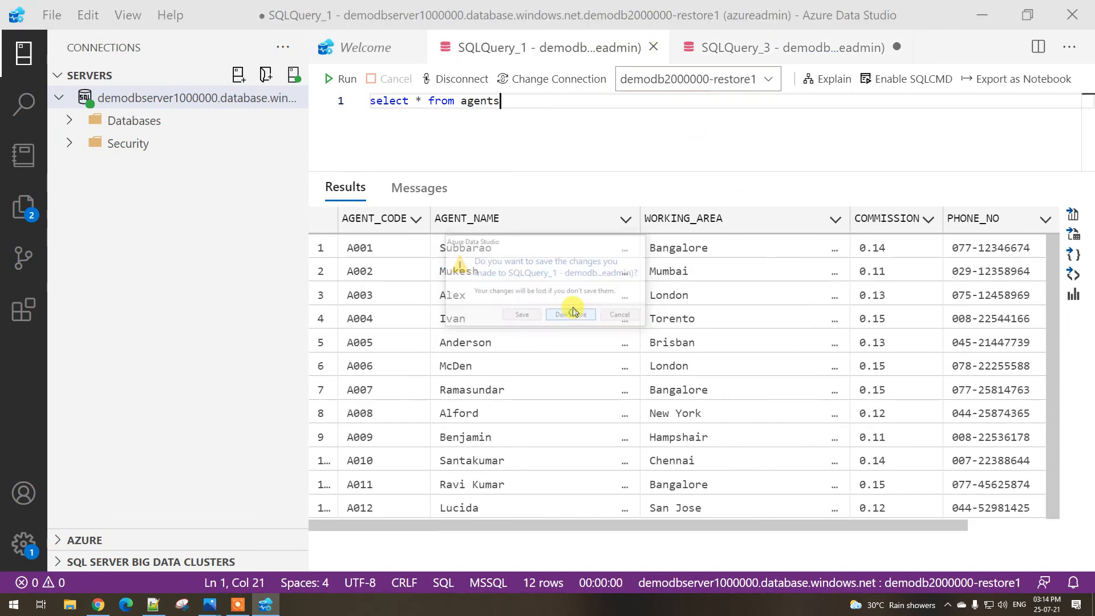
{"action": "left_click", "coordinate": [573, 316]}
{"action": "left_click", "coordinate": [653, 48]}
{"action": "left_click", "coordinate": [573, 315]}
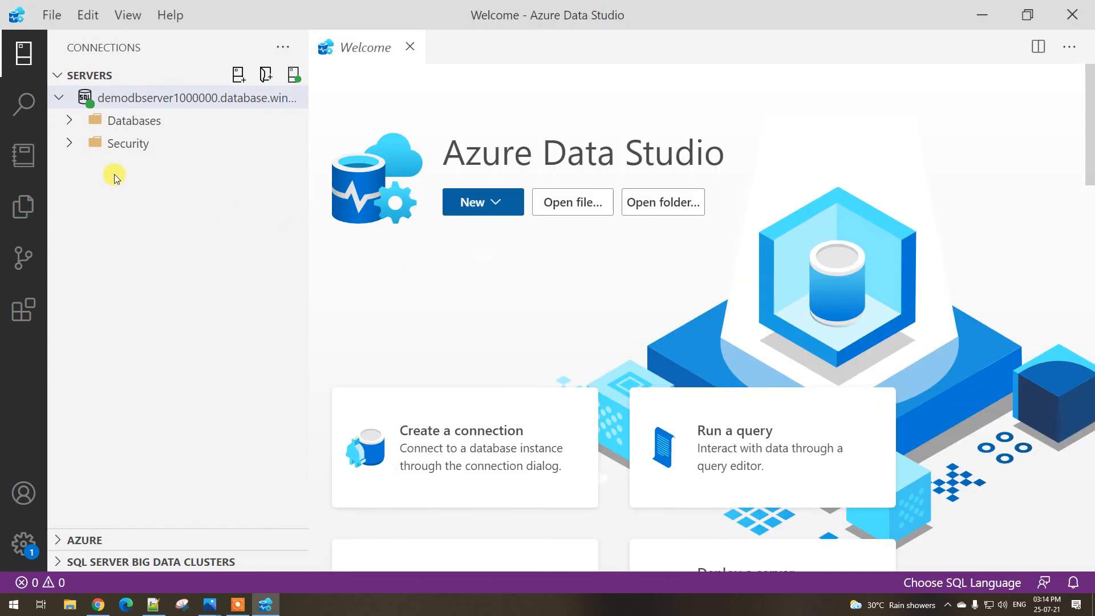
{"action": "left_click", "coordinate": [68, 122]}
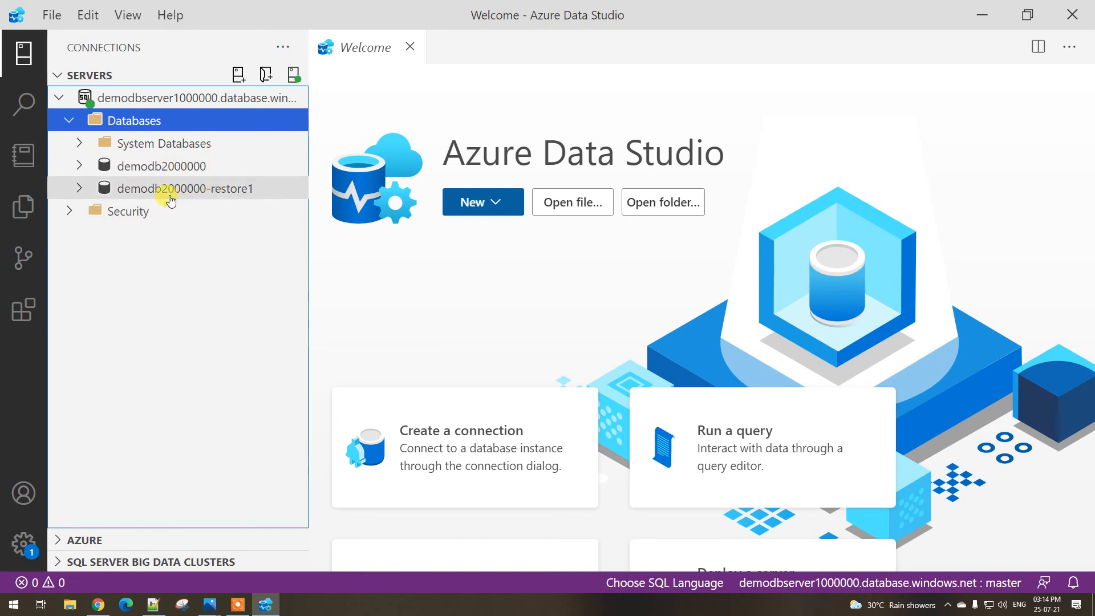
Switch to the Azure portal and show the deleted databases among the available backups of demodbserver1000000
{"action": "left_click", "coordinate": [98, 605]}
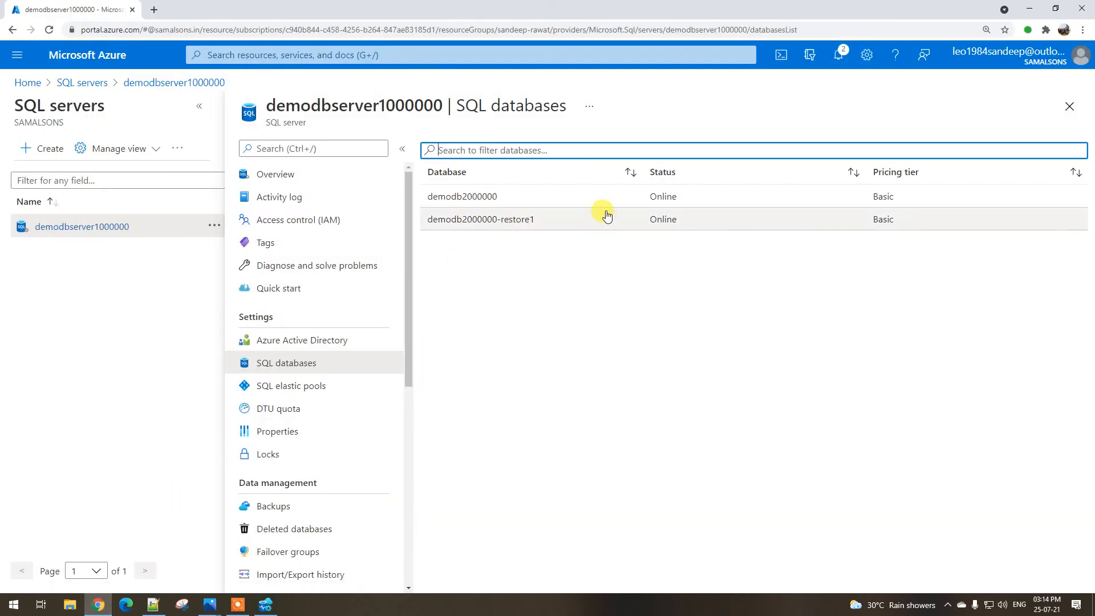
{"action": "left_click", "coordinate": [269, 506]}
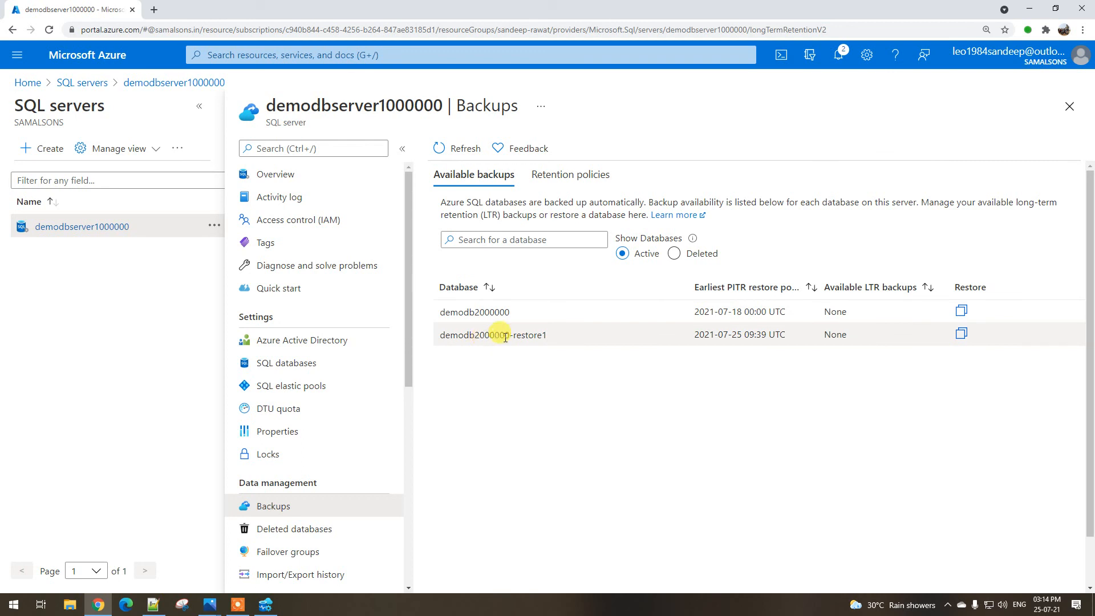
{"action": "left_click", "coordinate": [674, 254]}
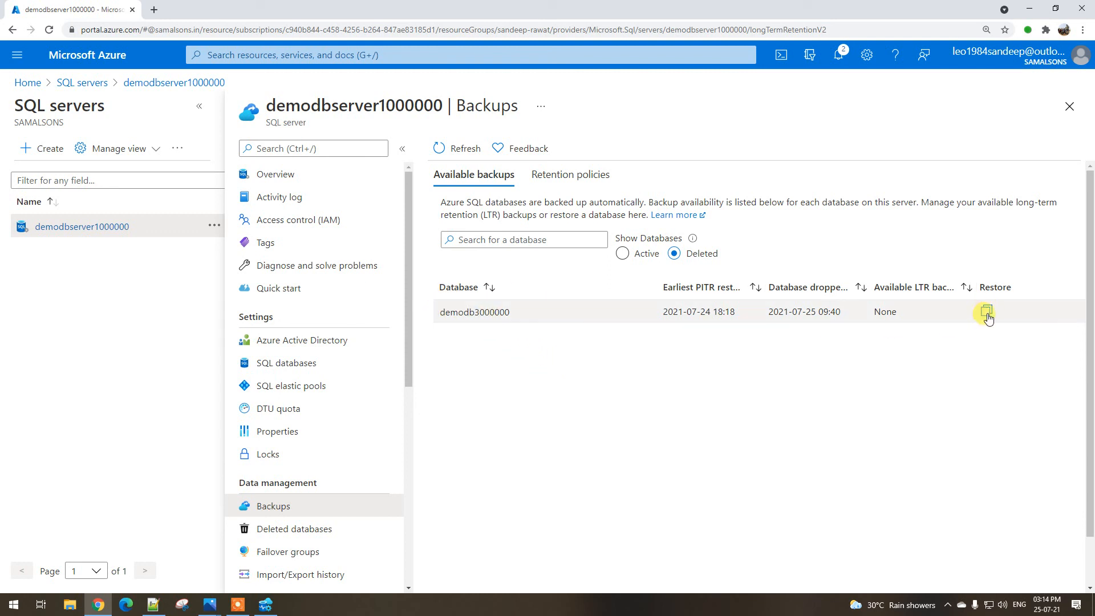
Open the deleted databases page of demodbserver1000000, discarding the unsaved edits
{"action": "scroll", "coordinate": [325, 419], "scroll_direction": "down", "scroll_amount": 2}
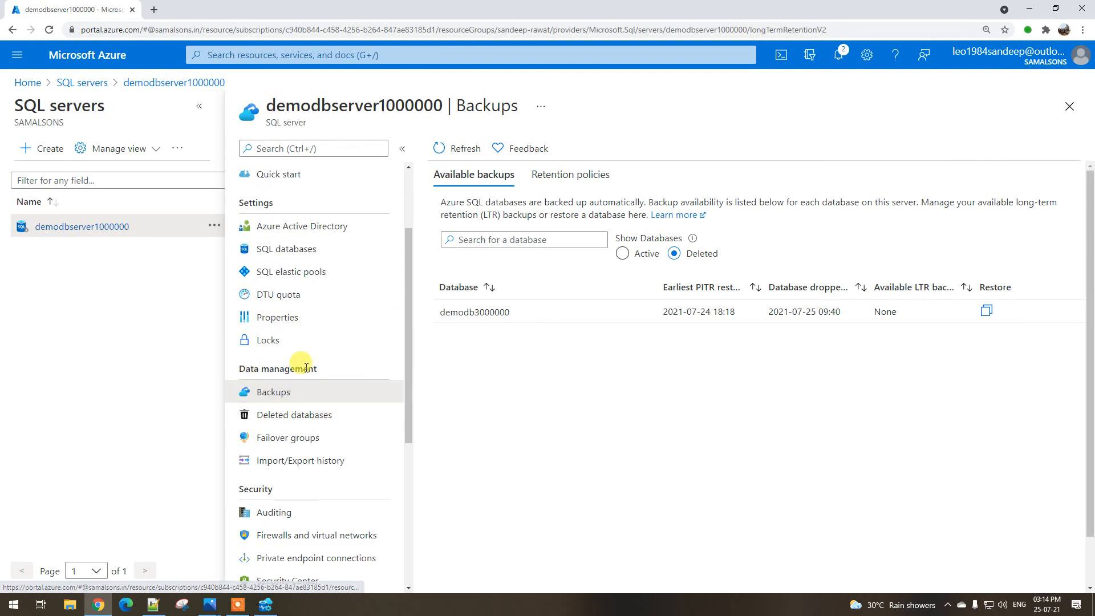
{"action": "left_click", "coordinate": [284, 421]}
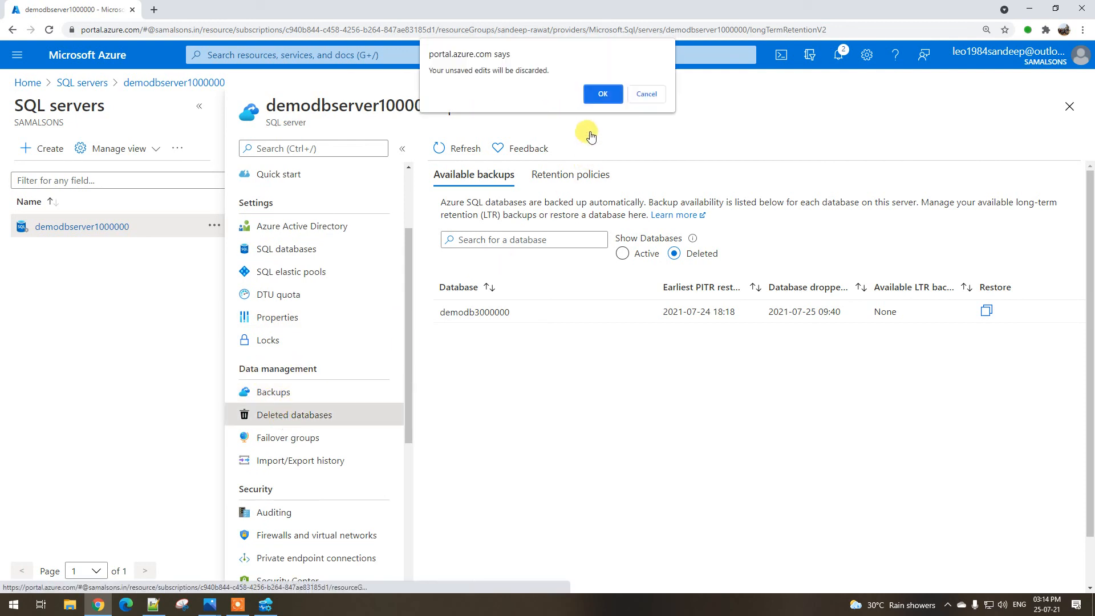
{"action": "left_click", "coordinate": [600, 94]}
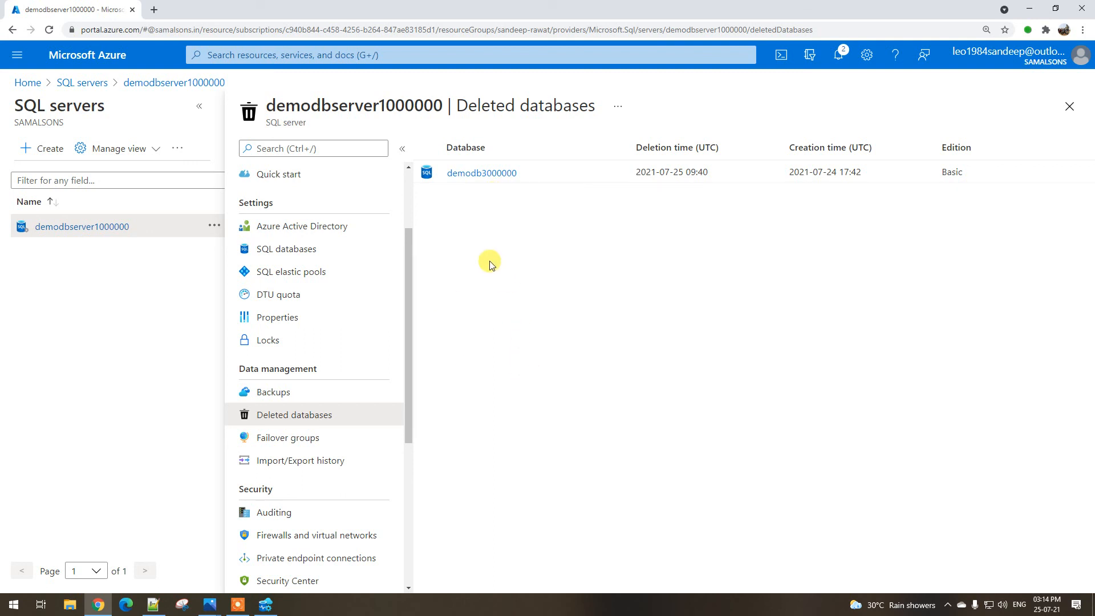
Open the restore form for the deleted demodb3000000, review its restore point, database name and backup redundancy options, and return to the server
{"action": "left_click", "coordinate": [486, 172]}
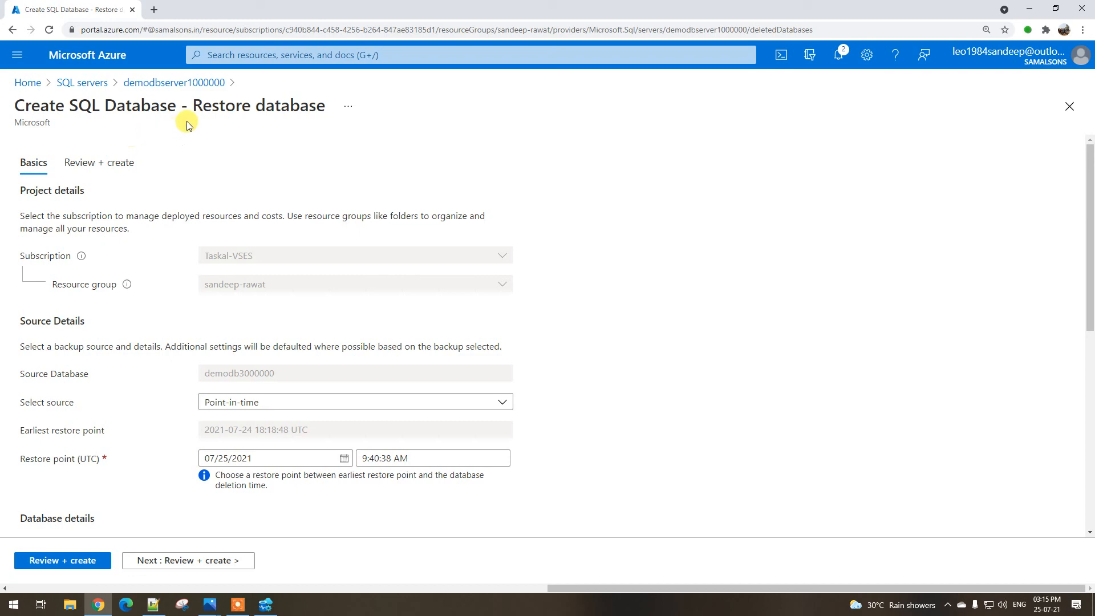
{"action": "left_click_drag", "start_coordinate": [192, 109], "coordinate": [316, 106]}
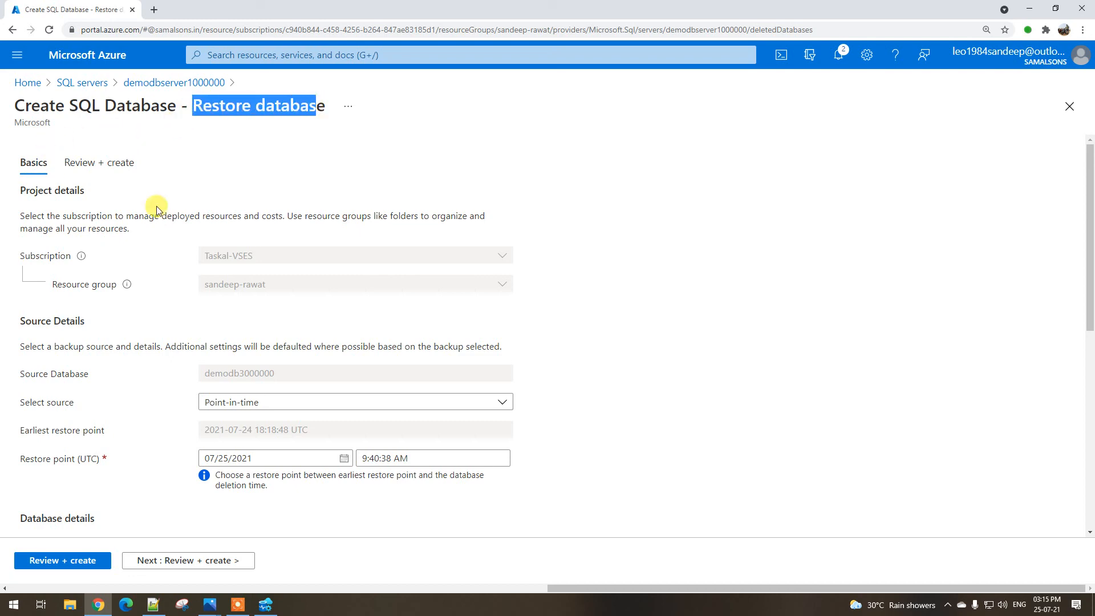
{"action": "scroll", "coordinate": [274, 298], "scroll_direction": "down", "scroll_amount": 2}
{"action": "scroll", "coordinate": [252, 379], "scroll_direction": "down", "scroll_amount": 3}
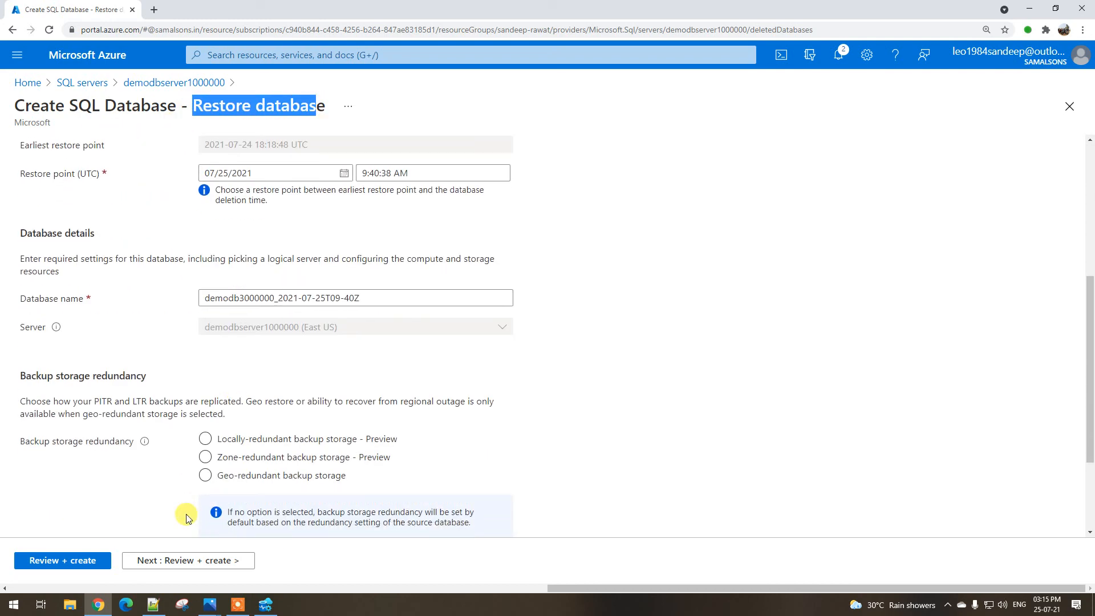
{"action": "left_click", "coordinate": [228, 439]}
{"action": "scroll", "coordinate": [249, 383], "scroll_direction": "up", "scroll_amount": 5}
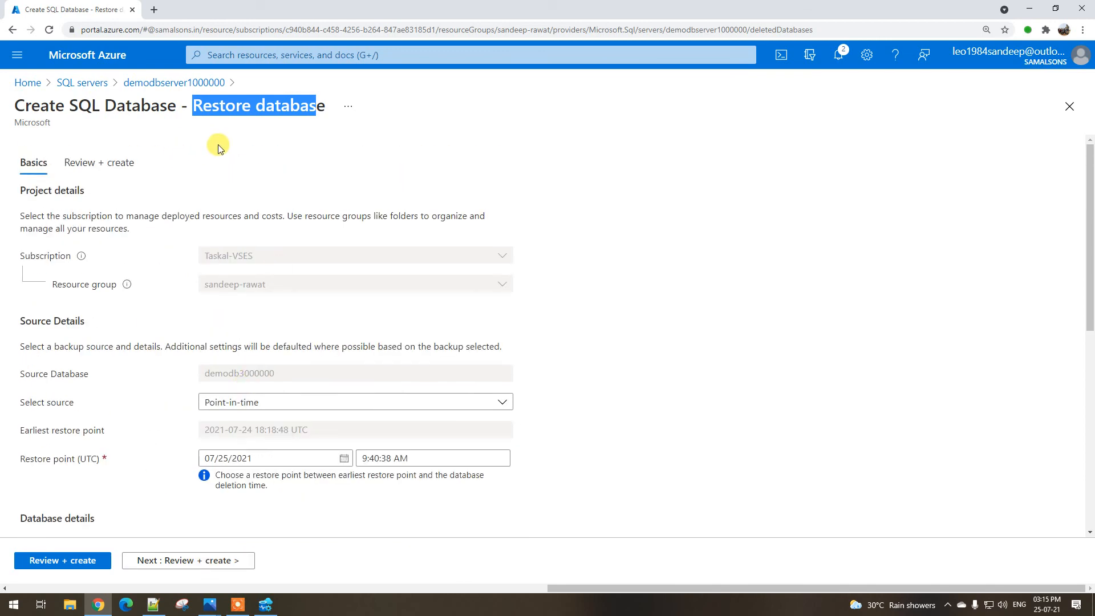
{"action": "scroll", "coordinate": [220, 148], "scroll_direction": "down", "scroll_amount": 3}
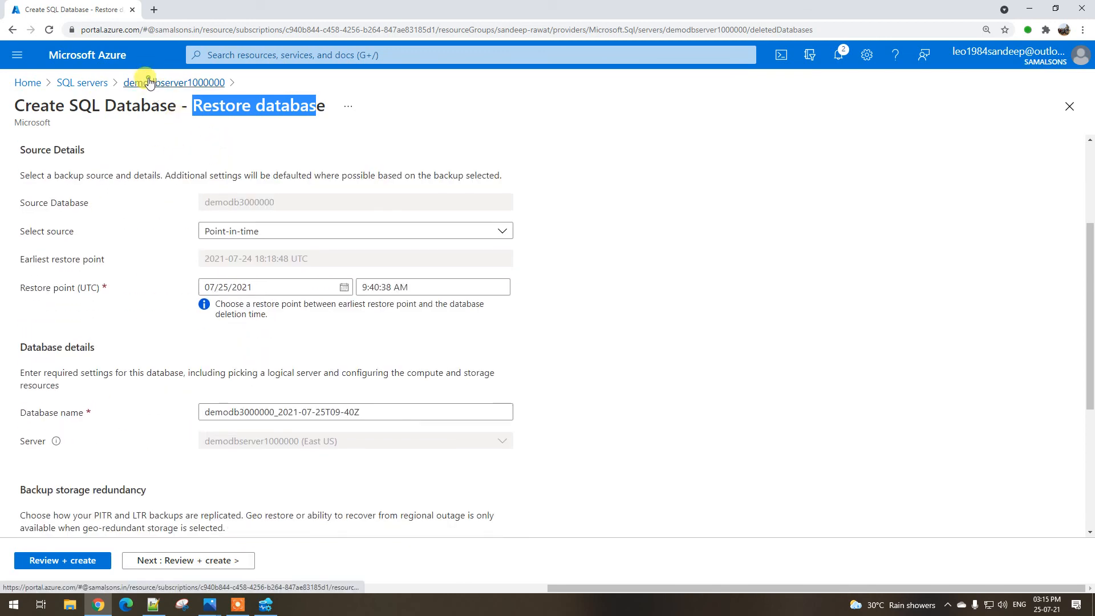
{"action": "left_click", "coordinate": [149, 83]}
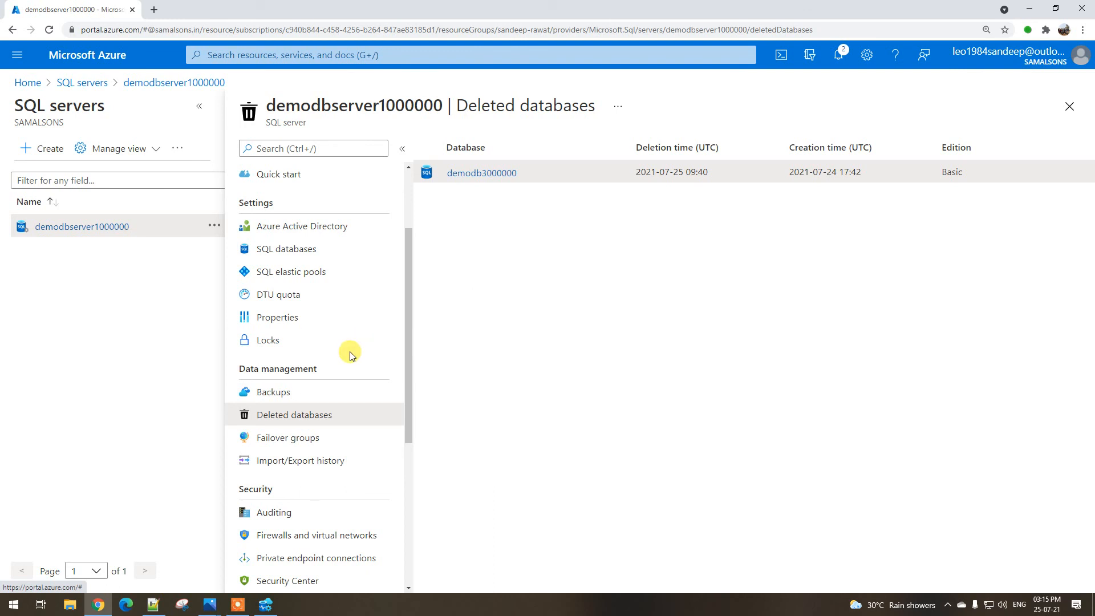
{"action": "scroll", "coordinate": [352, 356], "scroll_direction": "up", "scroll_amount": 2}
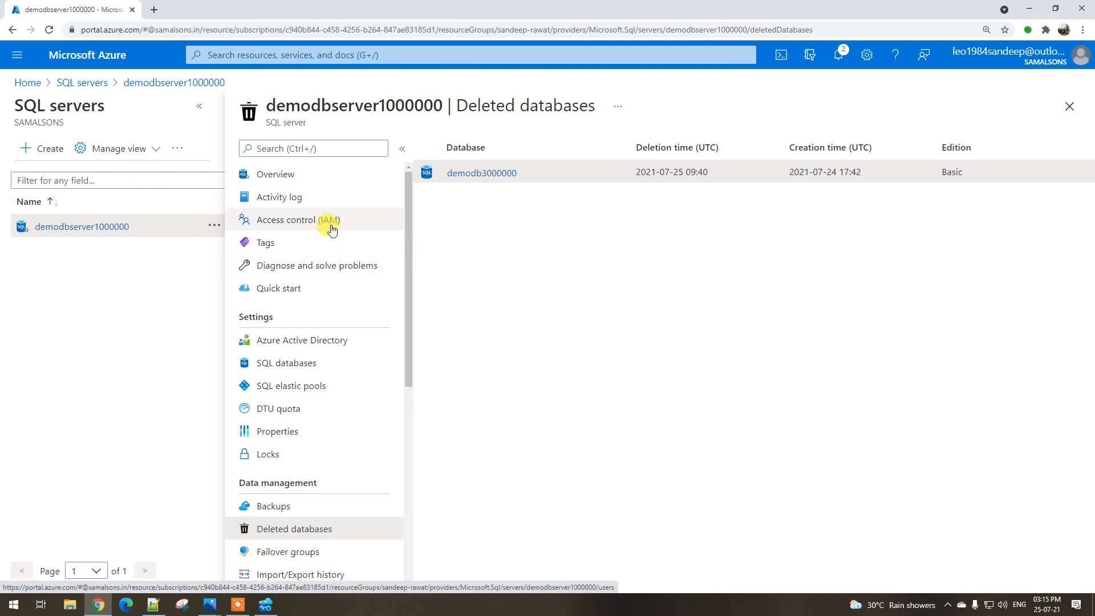
Switch to the Photos app to show the backup redundancy and private endpoint diagrams, and return to the Azure portal
{"action": "mouse_move", "coordinate": [210, 605]}
{"action": "left_click", "coordinate": [168, 553]}
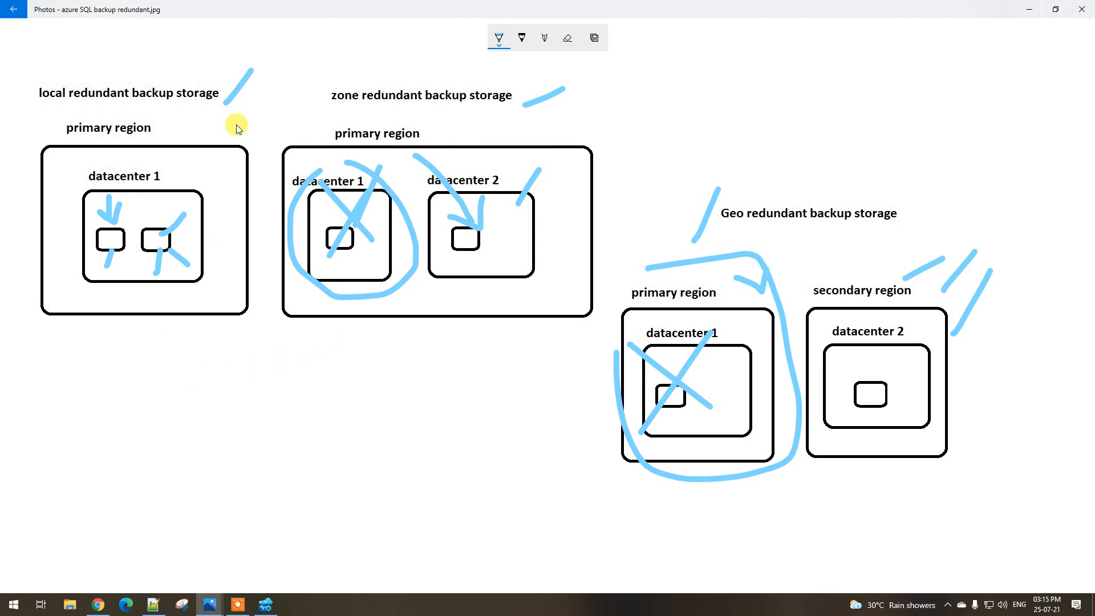
{"action": "mouse_move", "coordinate": [211, 604]}
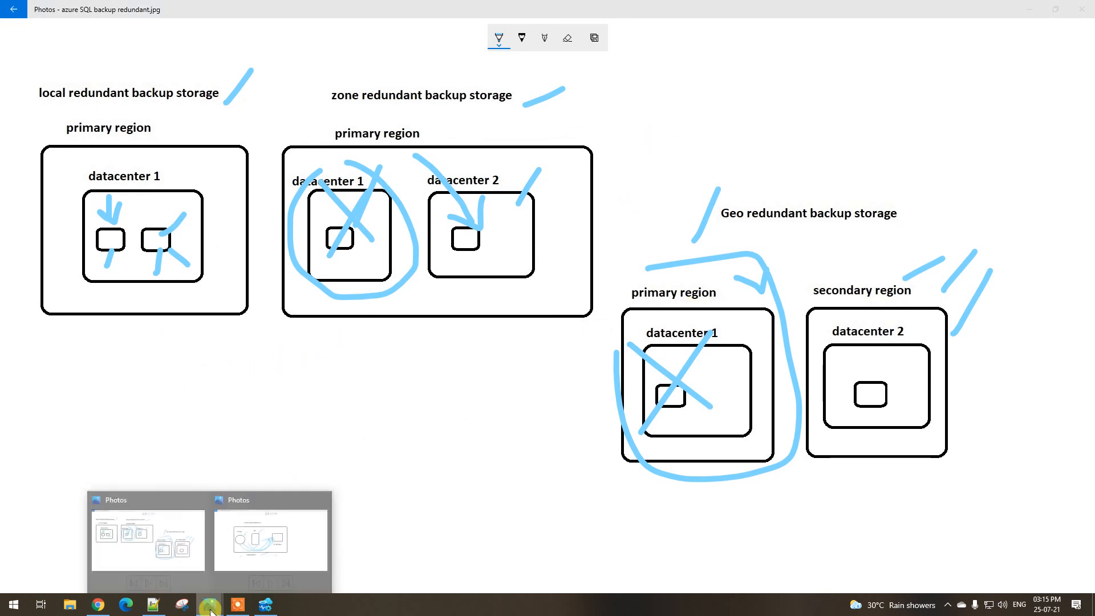
{"action": "left_click", "coordinate": [245, 556]}
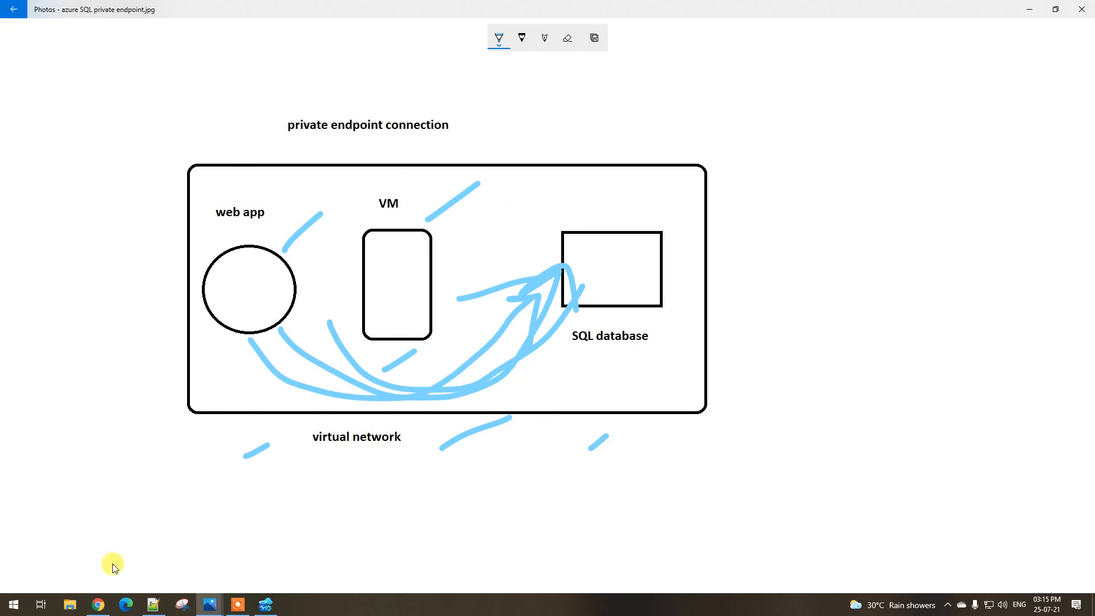
{"action": "left_click", "coordinate": [99, 606]}
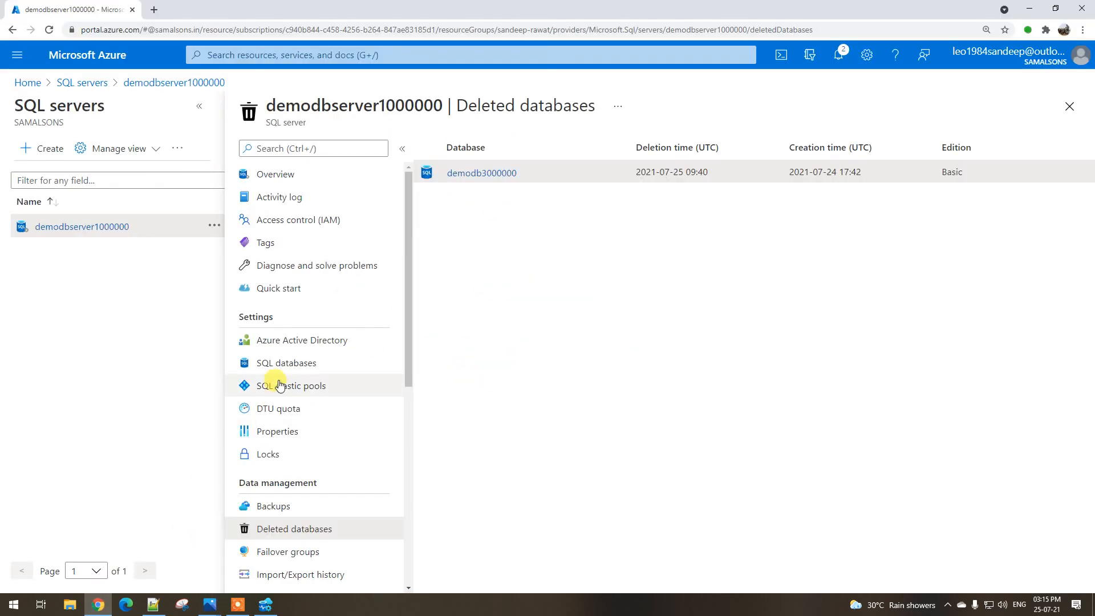
Open the backup retention policies of demodbserver1000000 and start configuring the policies for demodb2000000
{"action": "left_click", "coordinate": [288, 514]}
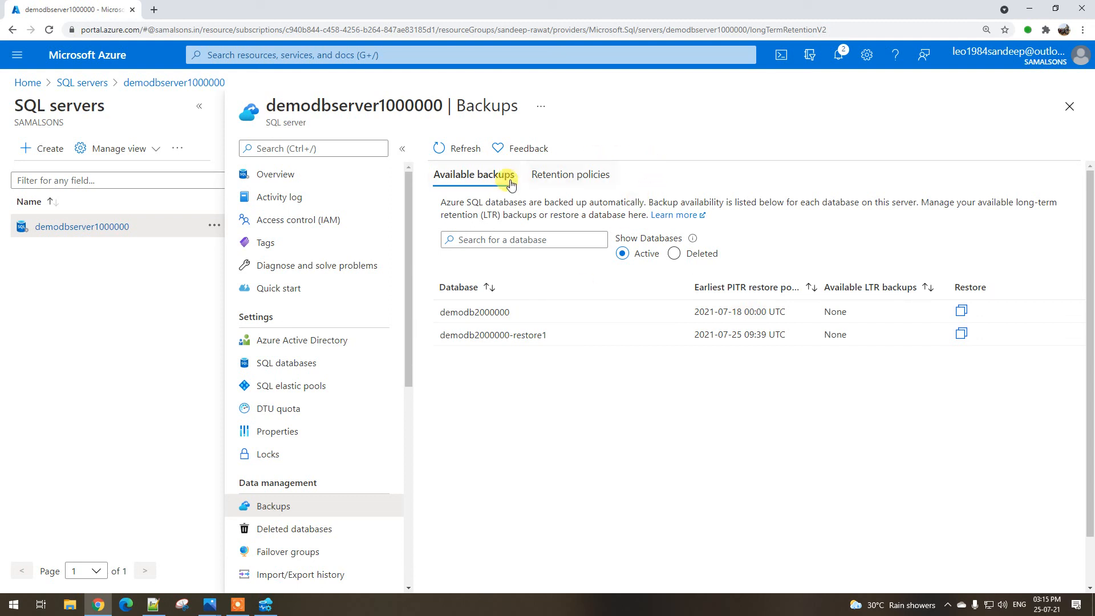
{"action": "left_click", "coordinate": [591, 178]}
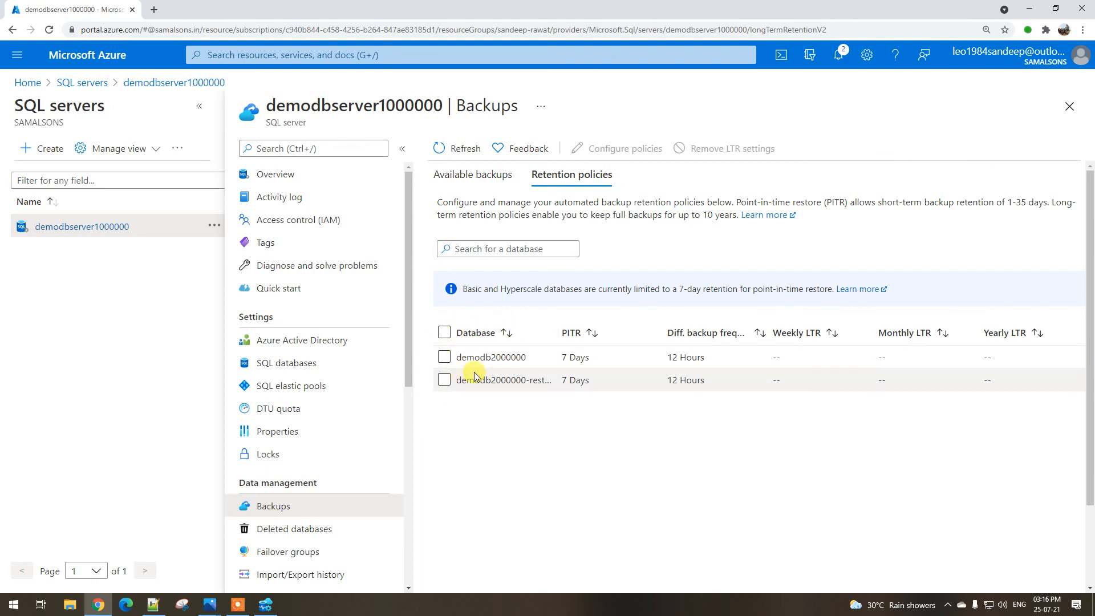
{"action": "left_click", "coordinate": [441, 359]}
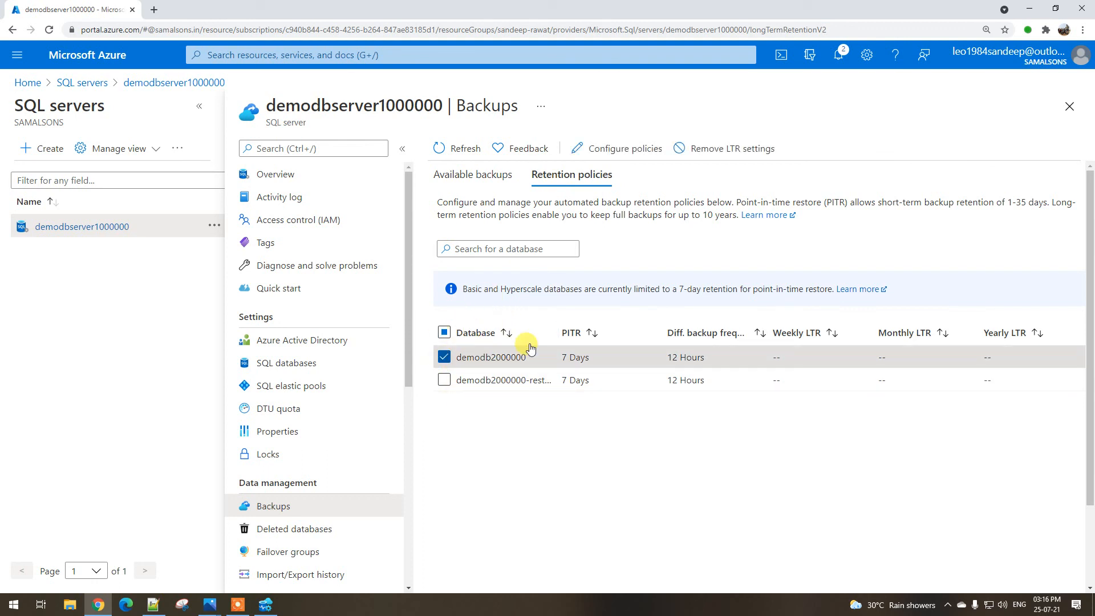
{"action": "left_click", "coordinate": [635, 151]}
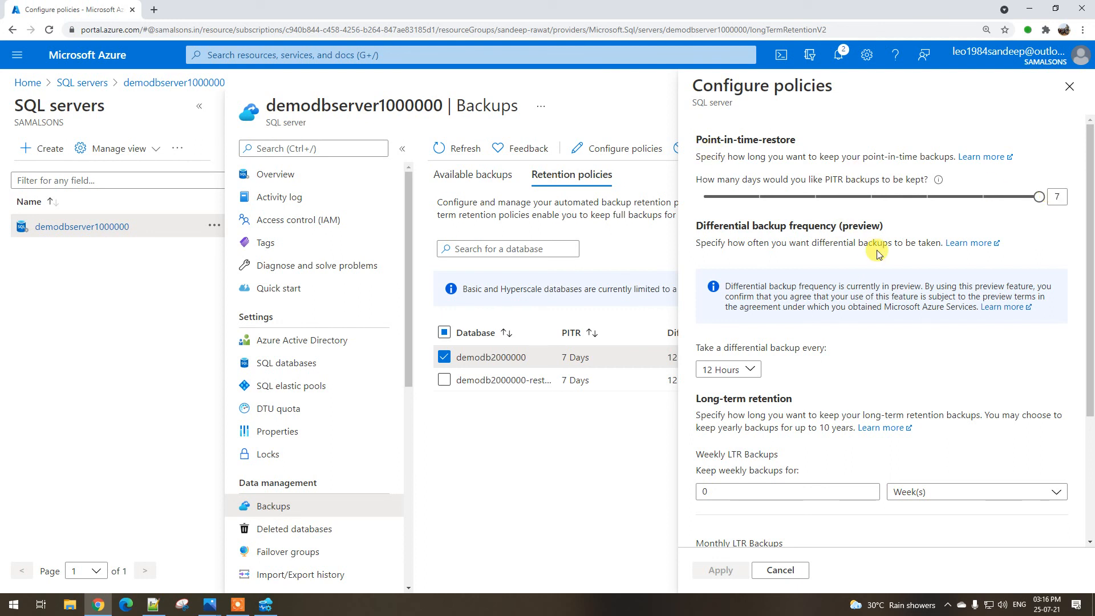
Review the differential backup frequency choices and the weekly, monthly and yearly long-term retention settings for demodb2000000
{"action": "scroll", "coordinate": [877, 253], "scroll_direction": "down", "scroll_amount": 1}
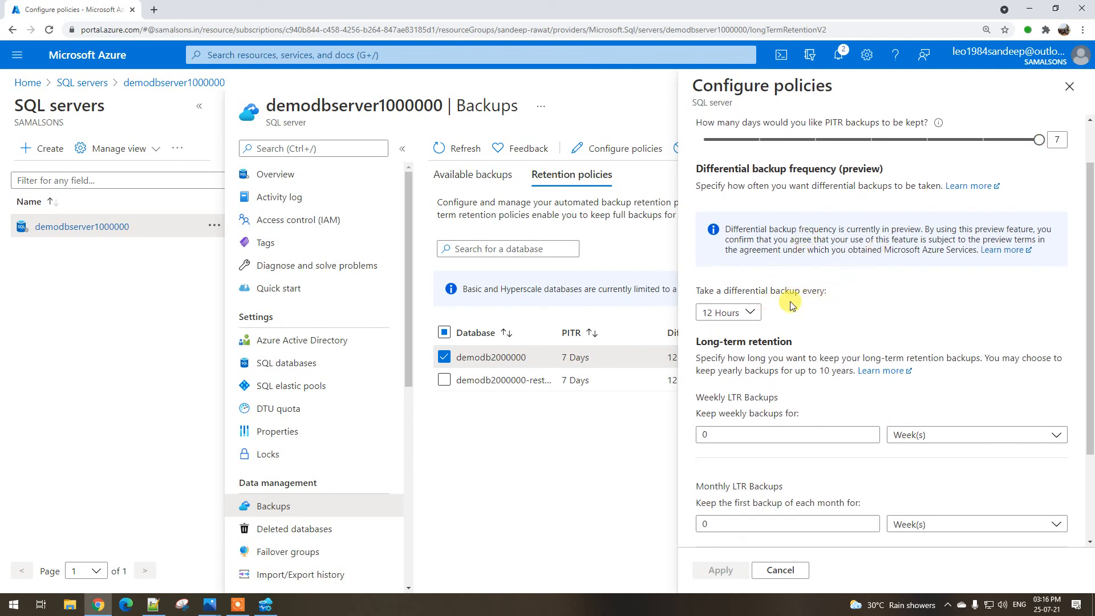
{"action": "scroll", "coordinate": [791, 302], "scroll_direction": "down", "scroll_amount": 1}
{"action": "left_click", "coordinate": [734, 257]}
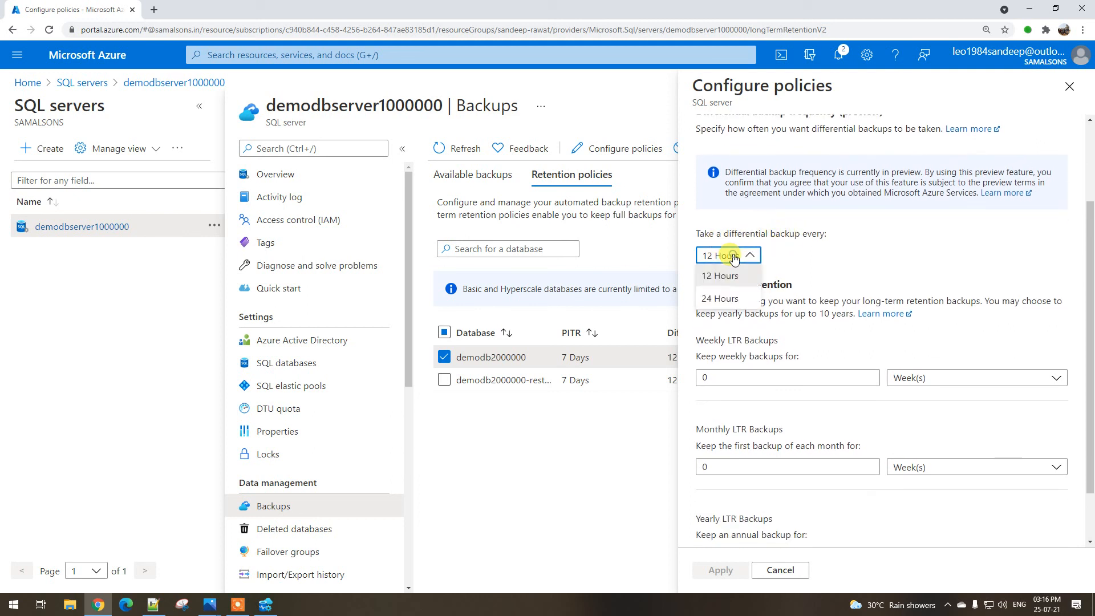
{"action": "left_click", "coordinate": [803, 259]}
{"action": "scroll", "coordinate": [769, 266], "scroll_direction": "down", "scroll_amount": 1}
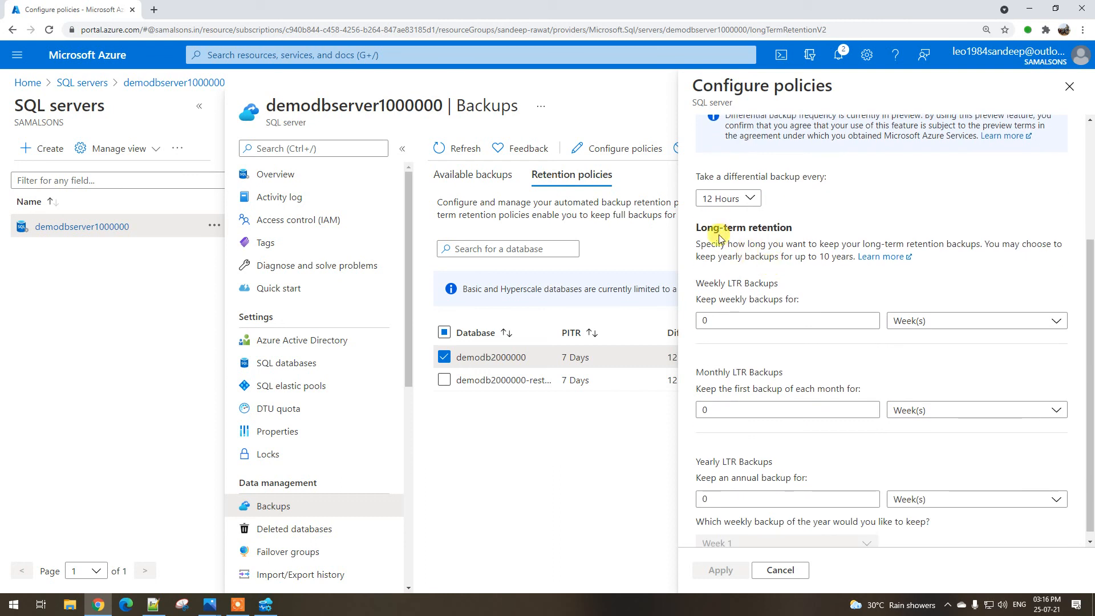
{"action": "left_click_drag", "start_coordinate": [700, 229], "coordinate": [785, 227]}
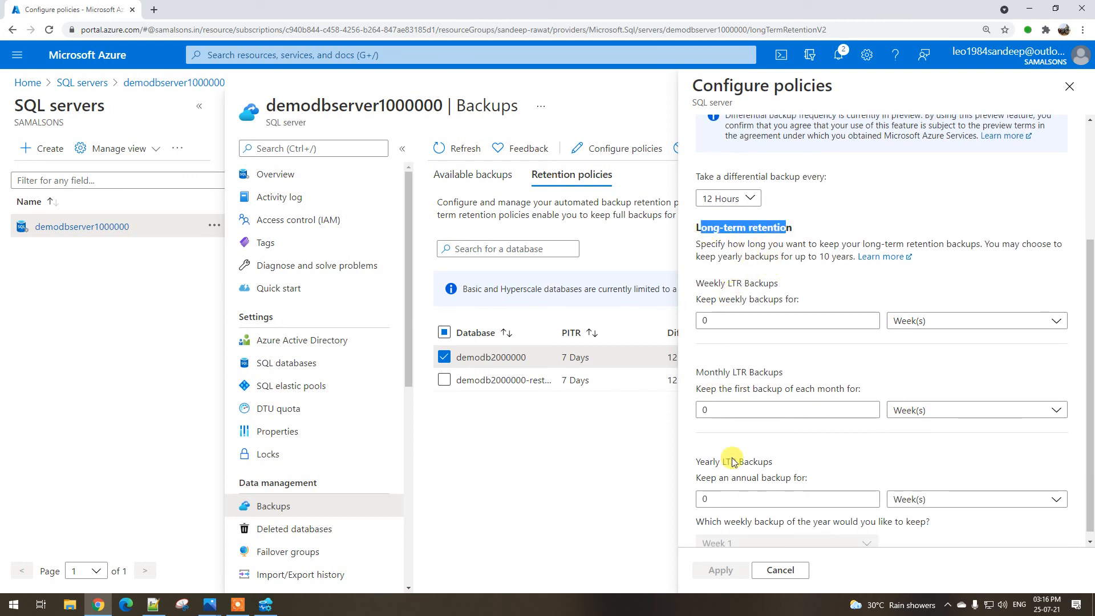
{"action": "scroll", "coordinate": [841, 317], "scroll_direction": "down", "scroll_amount": 1}
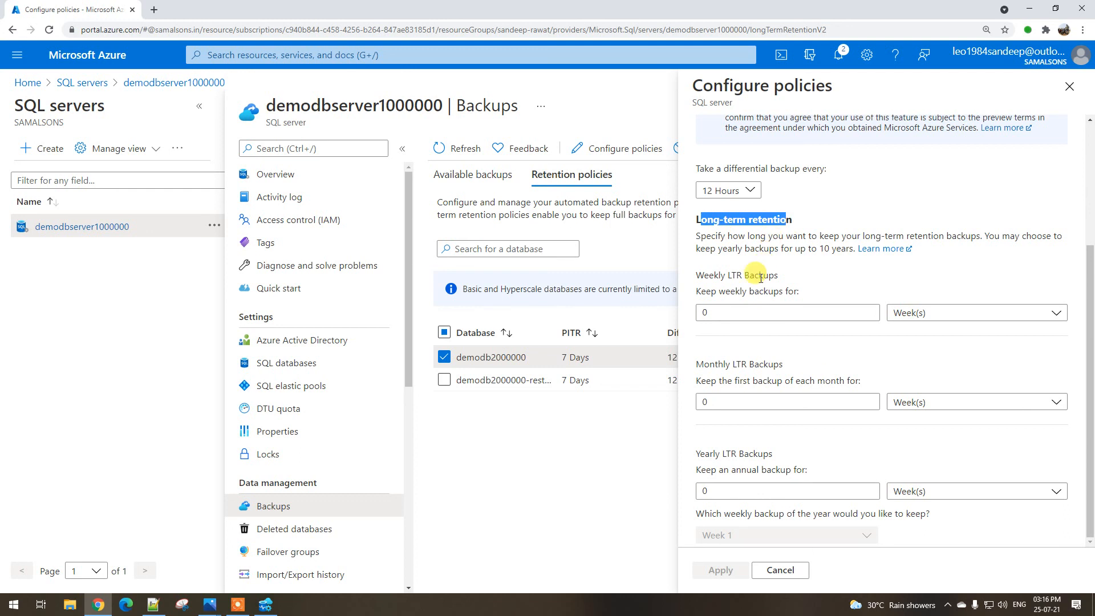
{"action": "left_click", "coordinate": [842, 268]}
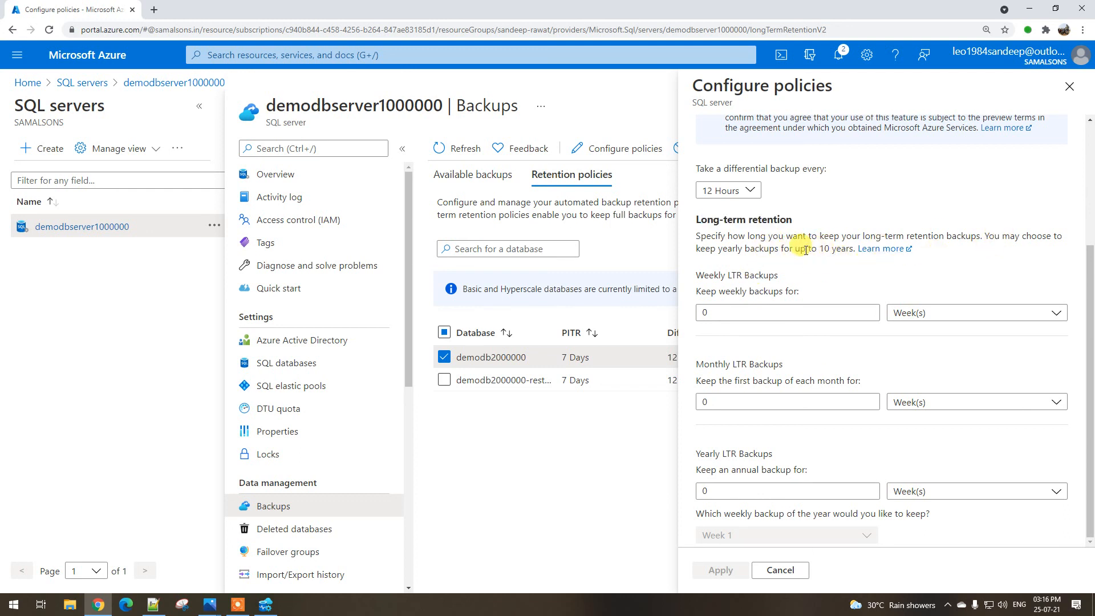
{"action": "double_click", "coordinate": [738, 311]}
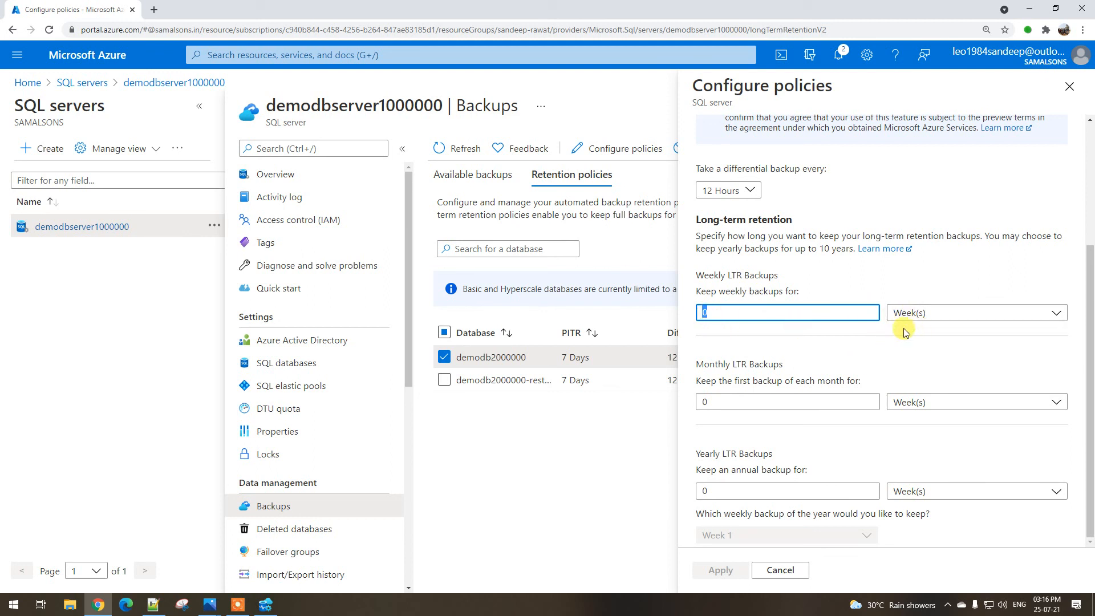
Try Month(s) as the monthly and Year(s) as the yearly LTR retention unit, and discard the unsaved policy edits
{"action": "left_click", "coordinate": [912, 403]}
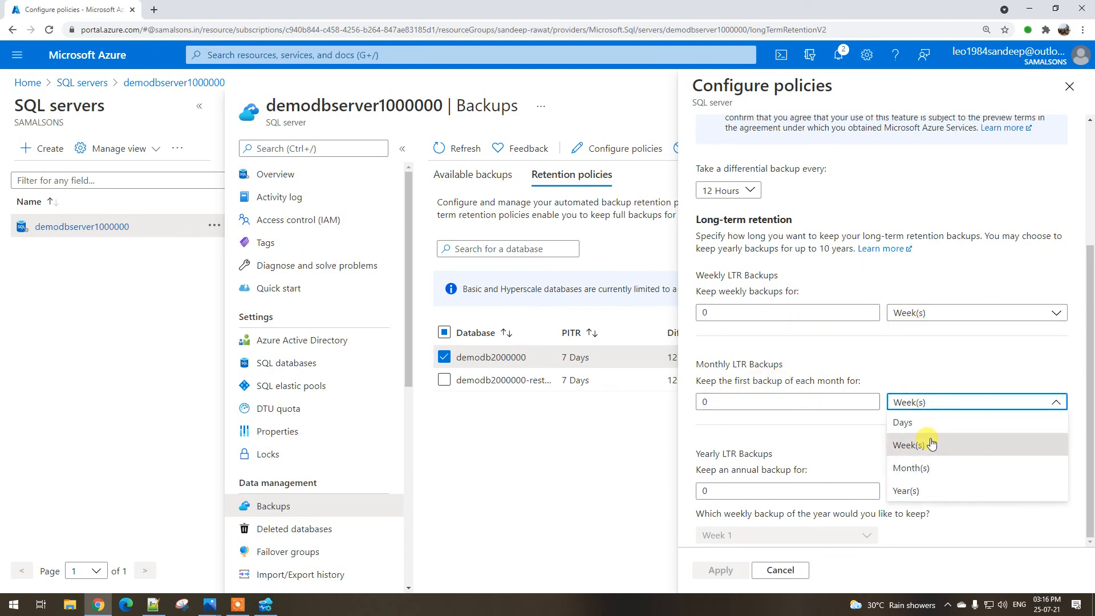
{"action": "left_click", "coordinate": [924, 468]}
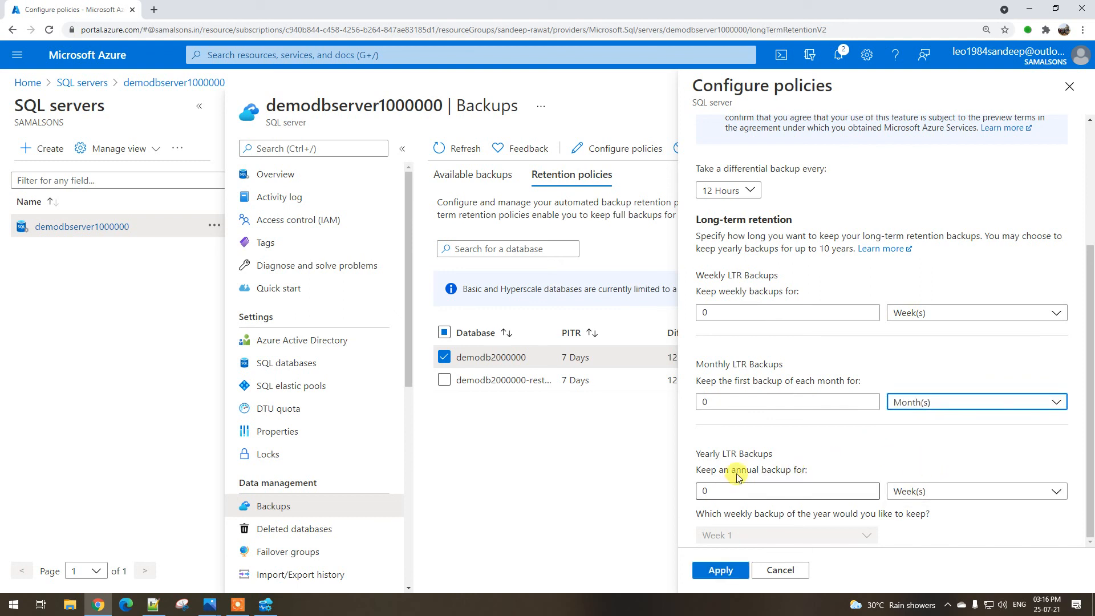
{"action": "left_click_drag", "start_coordinate": [698, 454], "coordinate": [777, 456]}
{"action": "left_click", "coordinate": [753, 504]}
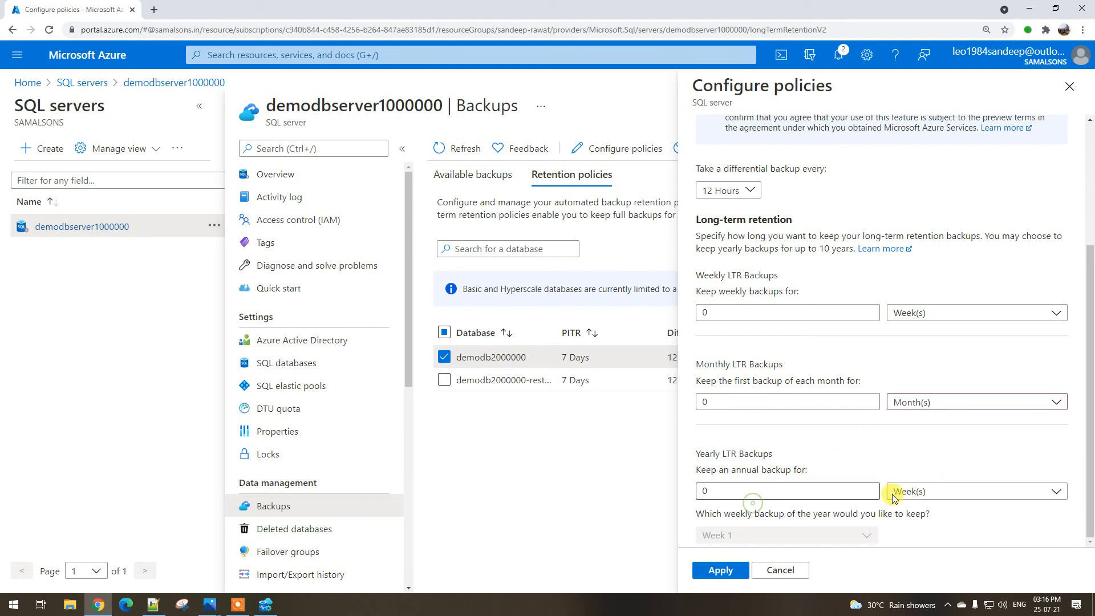
{"action": "left_click", "coordinate": [925, 489]}
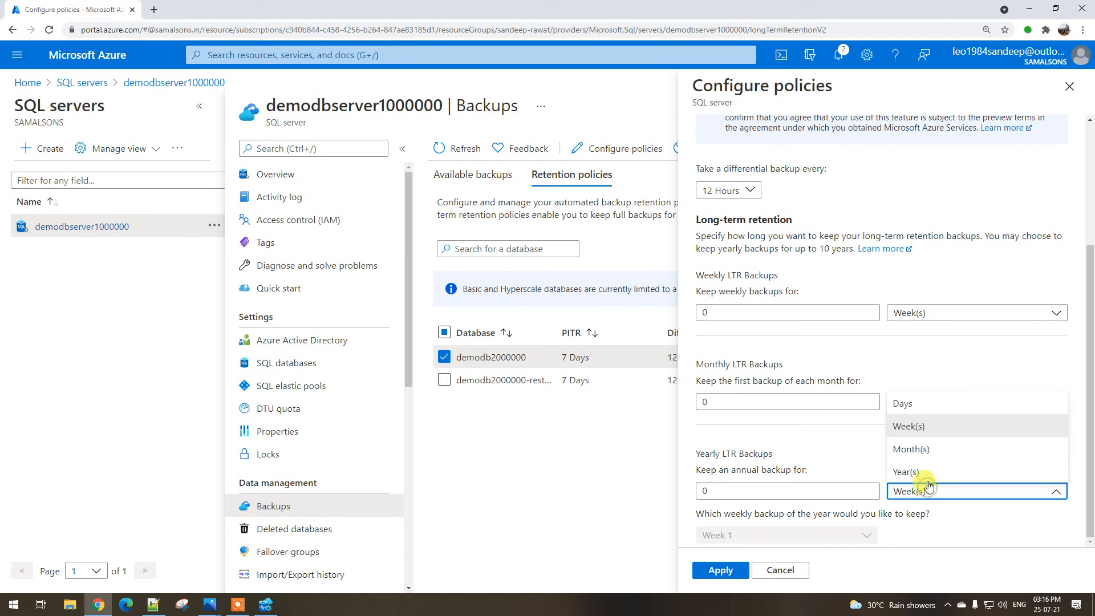
{"action": "left_click", "coordinate": [919, 471]}
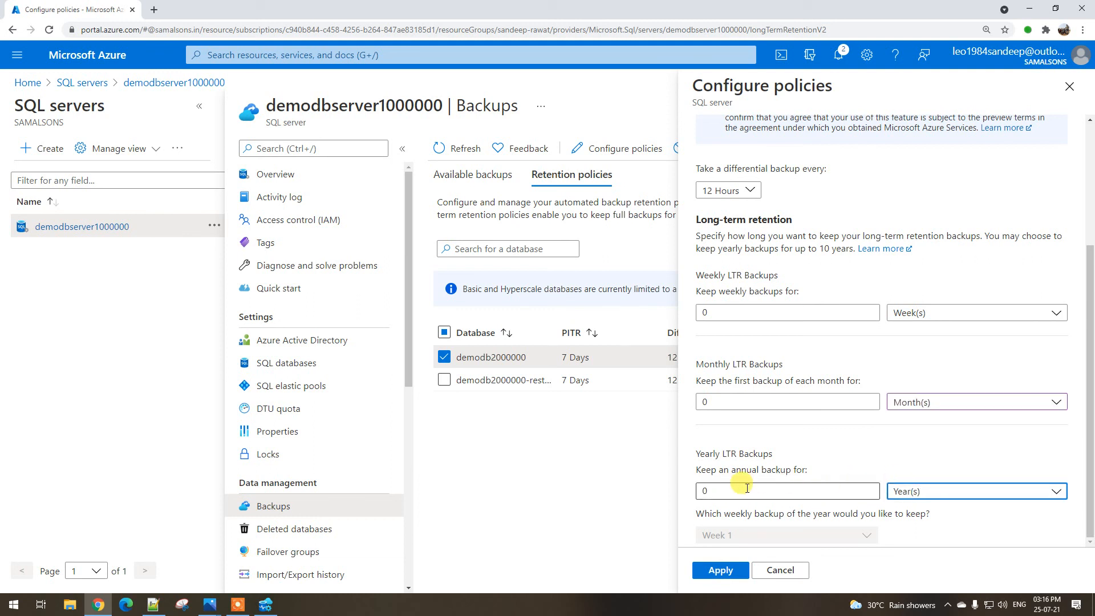
{"action": "left_click", "coordinate": [936, 491]}
{"action": "left_click", "coordinate": [786, 486]}
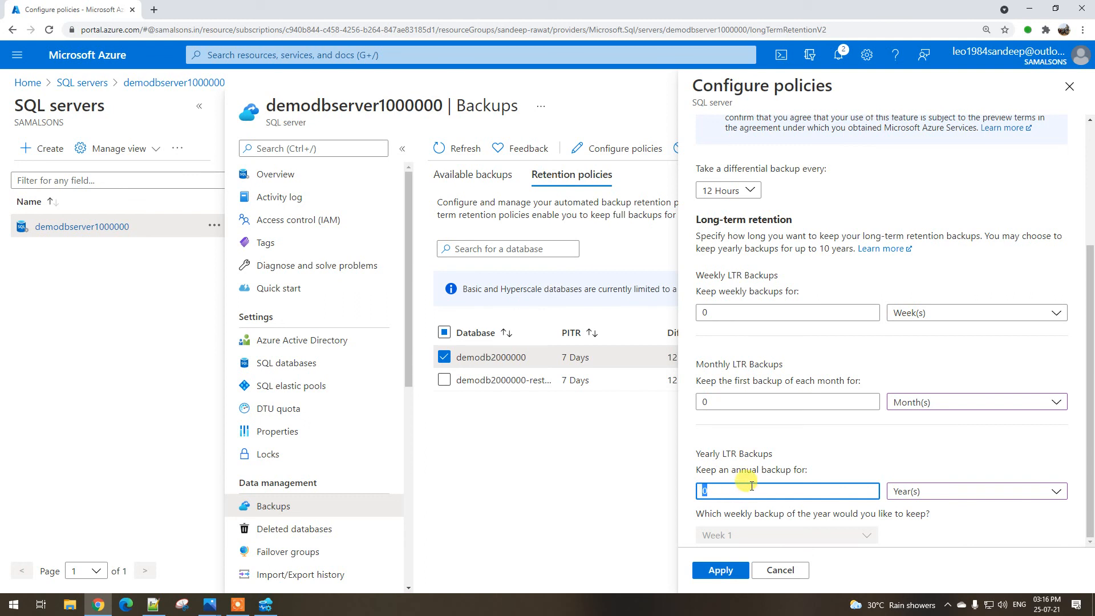
{"action": "left_click", "coordinate": [788, 572]}
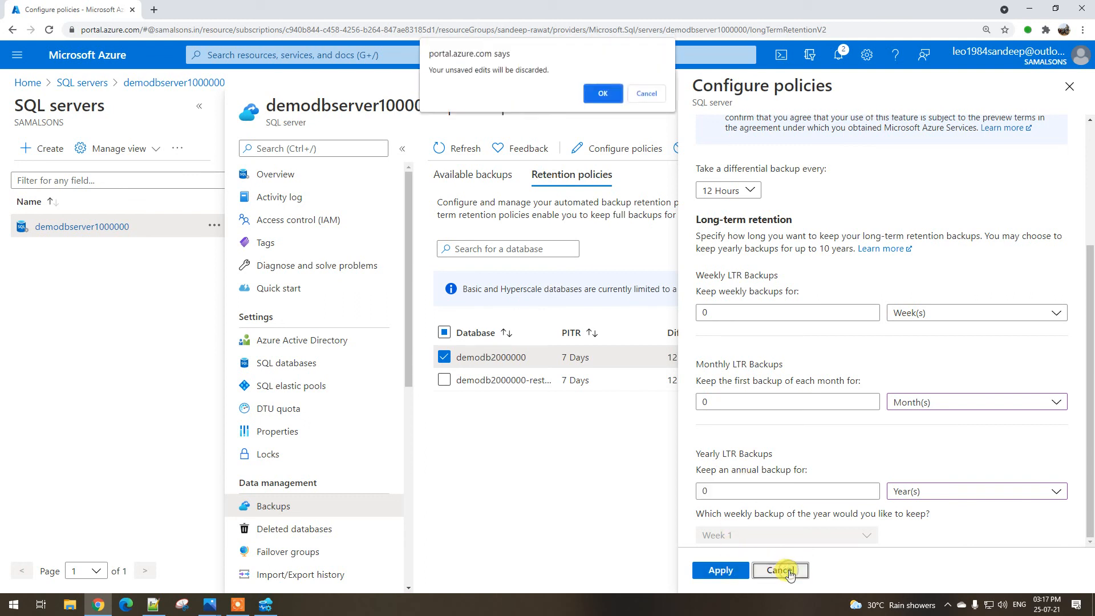
{"action": "left_click", "coordinate": [605, 96]}
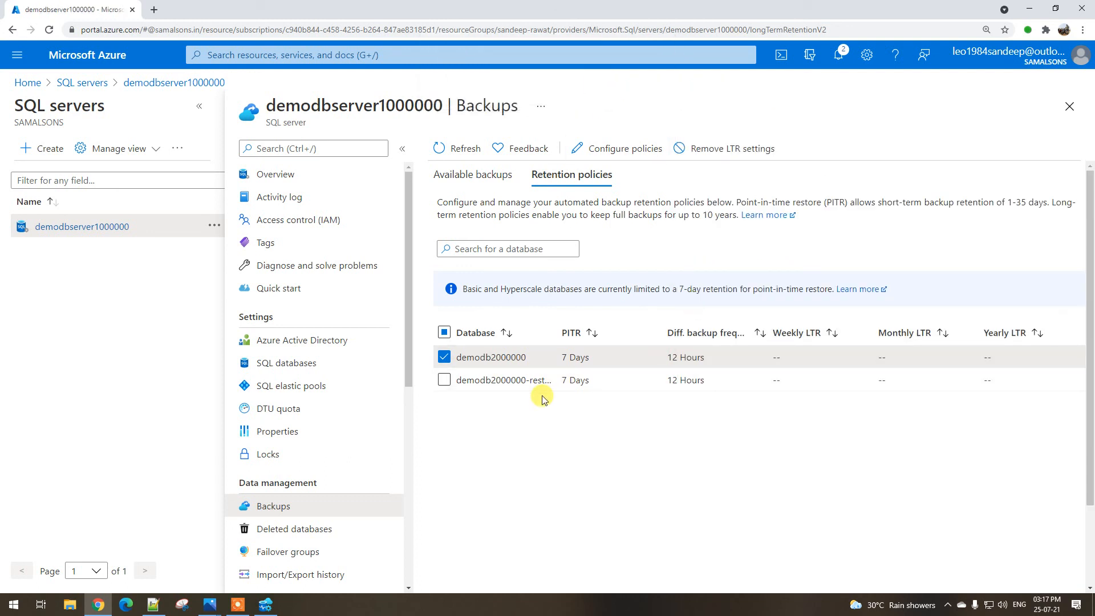